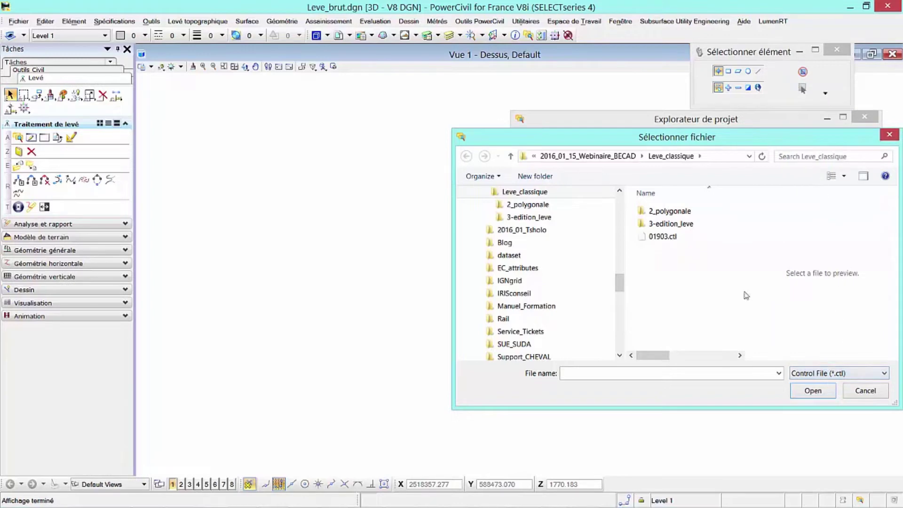
Load the control file 01903.ctl into Carnet de terrain 1 and fit the view to its points
{"action": "left_click", "coordinate": [668, 241]}
{"action": "left_click", "coordinate": [812, 391]}
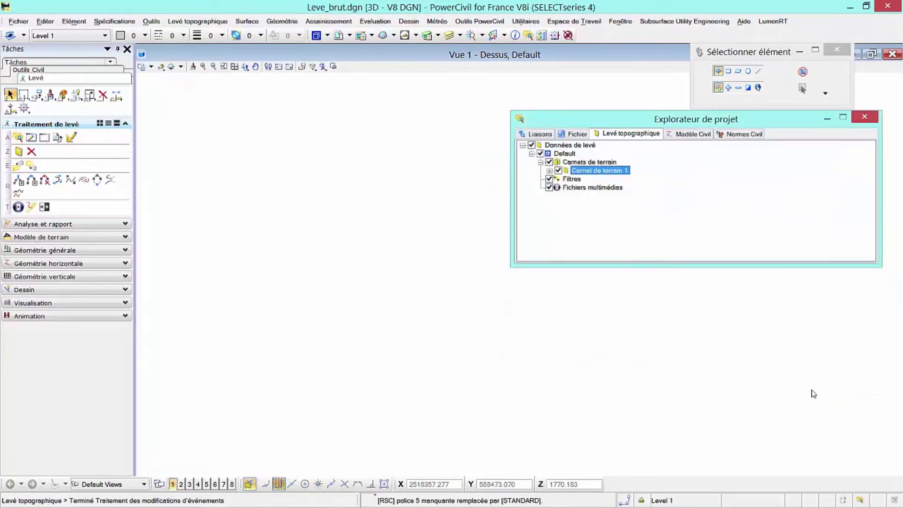
{"action": "left_click", "coordinate": [235, 66]}
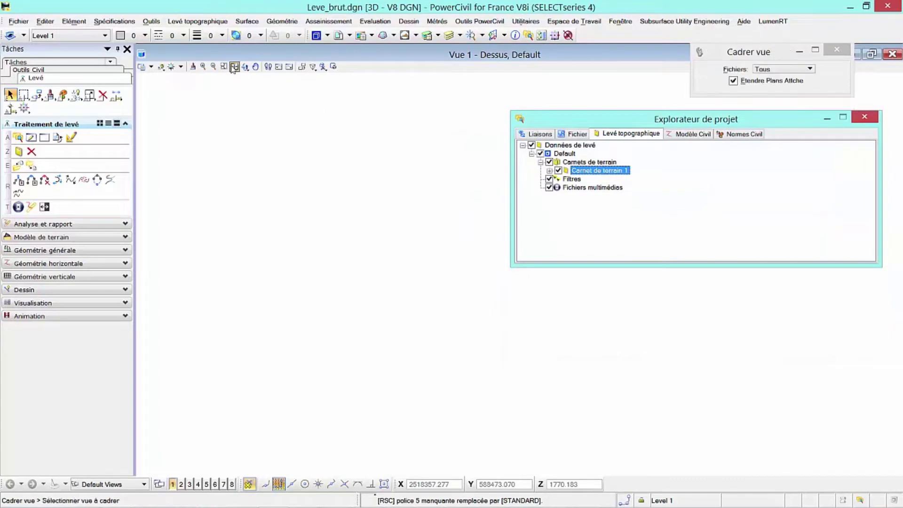
{"action": "middle_click_drag", "start_coordinate": [549, 297], "coordinate": [406, 291]}
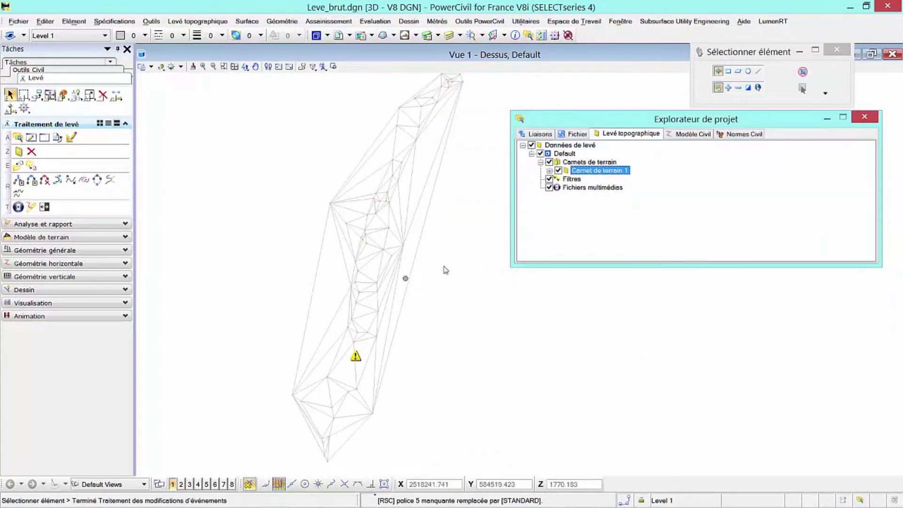
Load the Tripod Data Systems Raw files SR131-46.RW5, SR131-47.RW5 and SR131-48.RW5 into Carnet de terrain 1
{"action": "left_click", "coordinate": [549, 171]}
{"action": "right_click", "coordinate": [592, 180]}
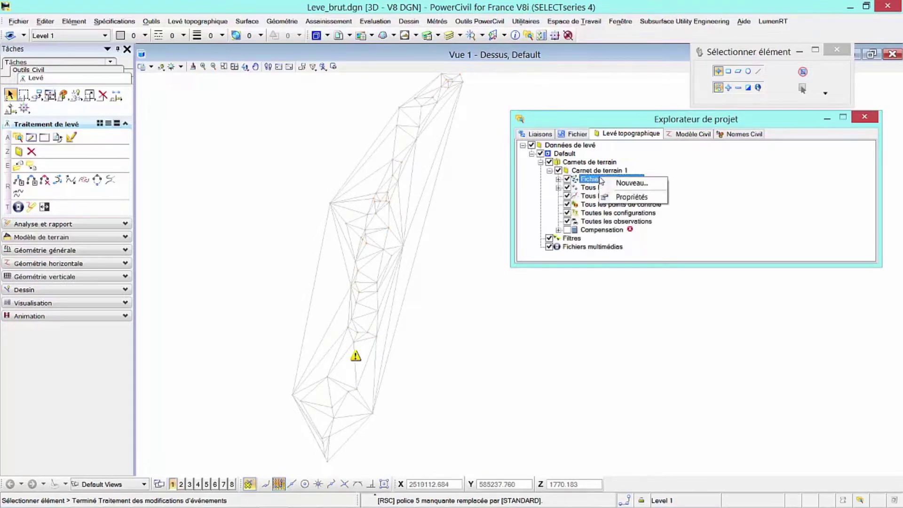
{"action": "right_click", "coordinate": [602, 171]}
{"action": "mouse_move", "coordinate": [669, 178]}
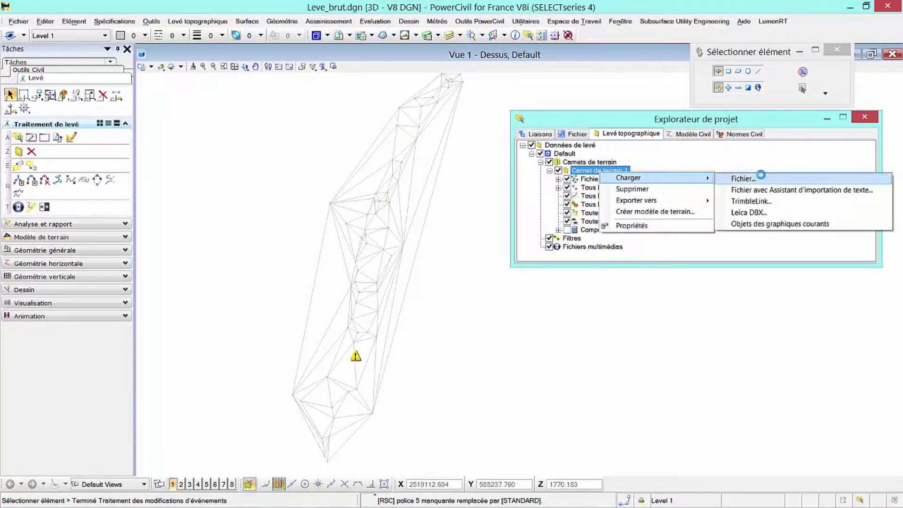
{"action": "left_click", "coordinate": [761, 177]}
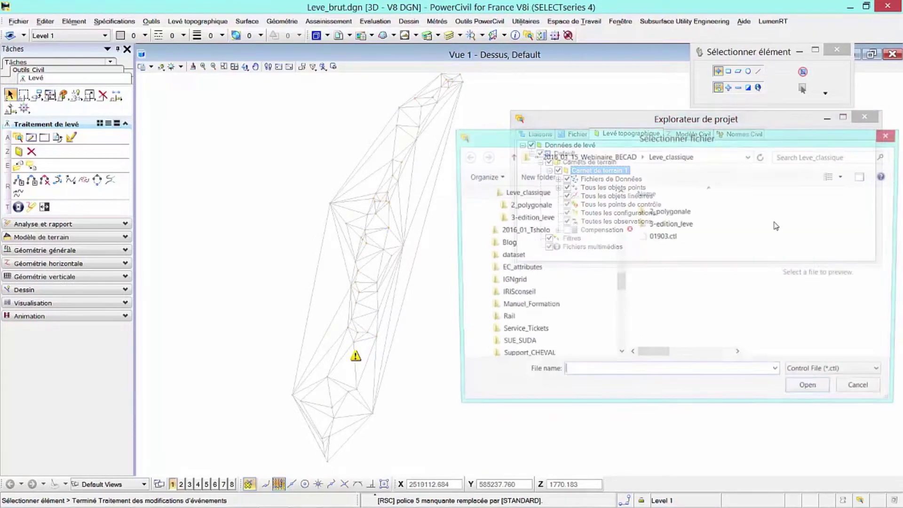
{"action": "left_click", "coordinate": [857, 374]}
{"action": "scroll", "coordinate": [867, 353], "scroll_direction": "down", "scroll_amount": 4}
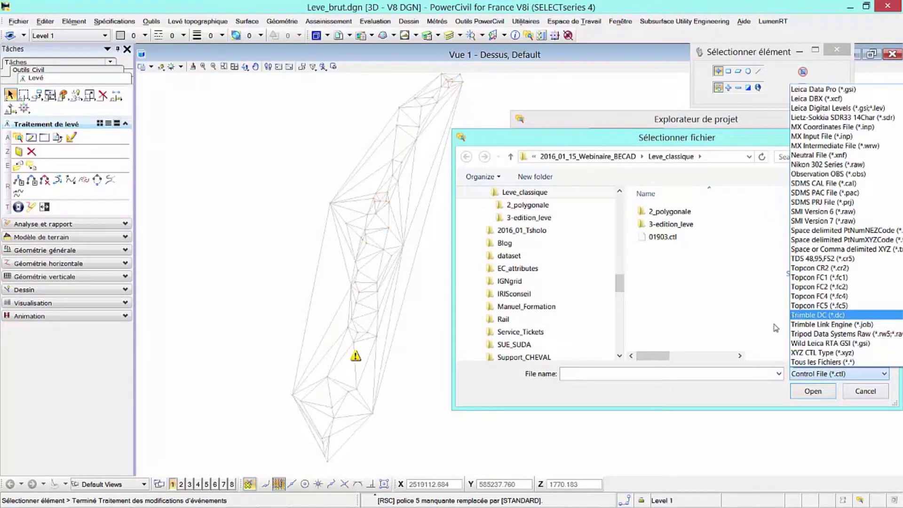
{"action": "left_click", "coordinate": [833, 334]}
{"action": "left_click", "coordinate": [672, 237]}
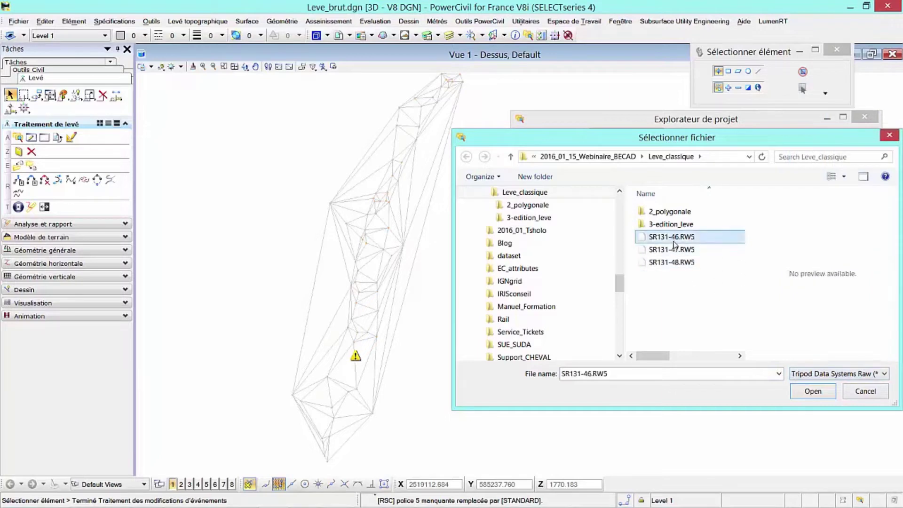
{"action": "left_click", "coordinate": [686, 263], "text": "shift"}
{"action": "left_click", "coordinate": [815, 393]}
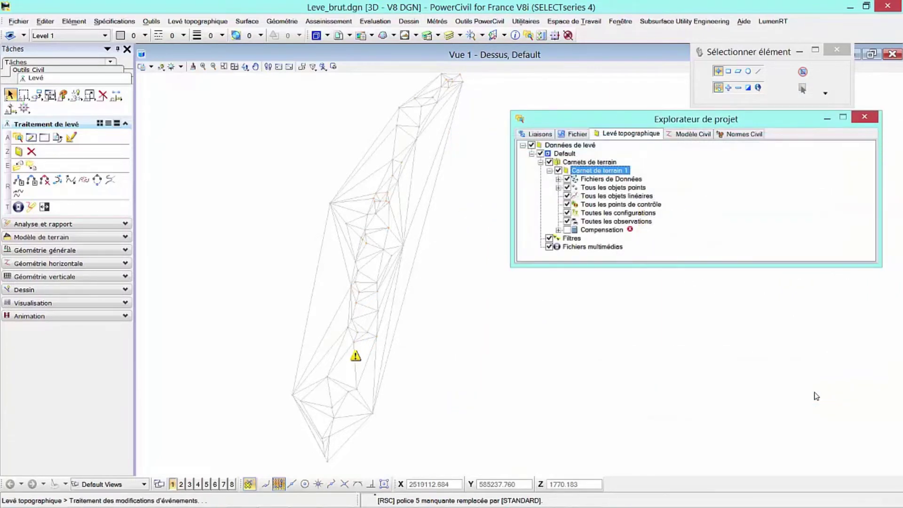
Examine the imported survey drawing up close, especially the station where the observation lines converge near the detailed area
{"action": "left_click", "coordinate": [223, 66]}
{"action": "left_click", "coordinate": [375, 115]}
{"action": "left_click", "coordinate": [440, 141]}
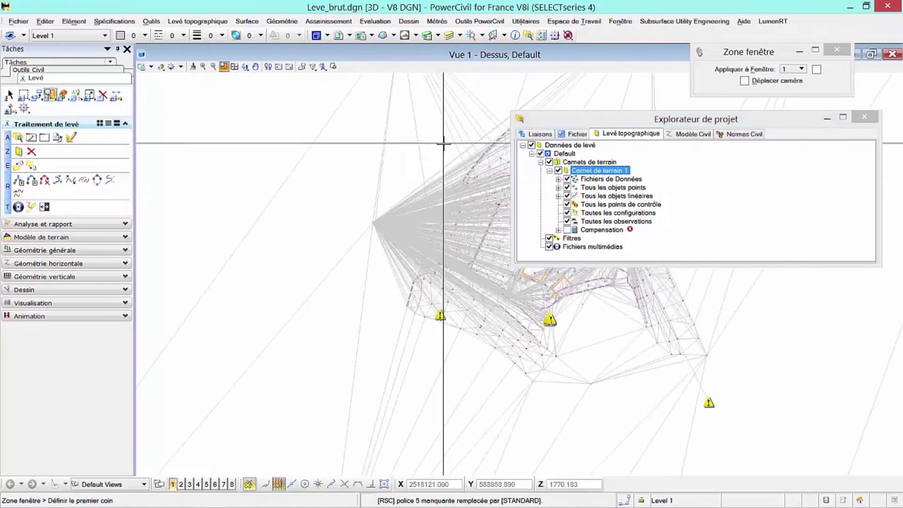
{"action": "left_click", "coordinate": [396, 142]}
{"action": "left_click", "coordinate": [726, 368]}
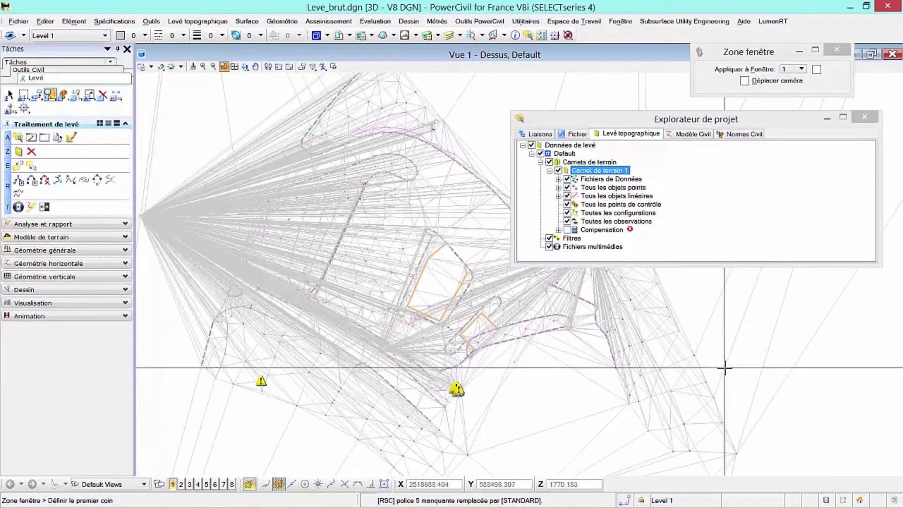
{"action": "right_click", "coordinate": [725, 368]}
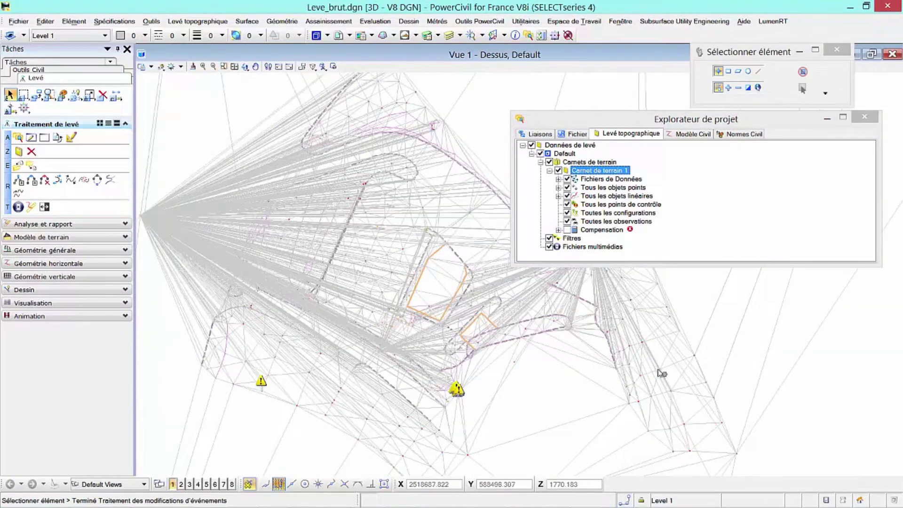
{"action": "middle_click_drag", "start_coordinate": [659, 377], "coordinate": [545, 368]}
{"action": "right_click", "coordinate": [545, 368]}
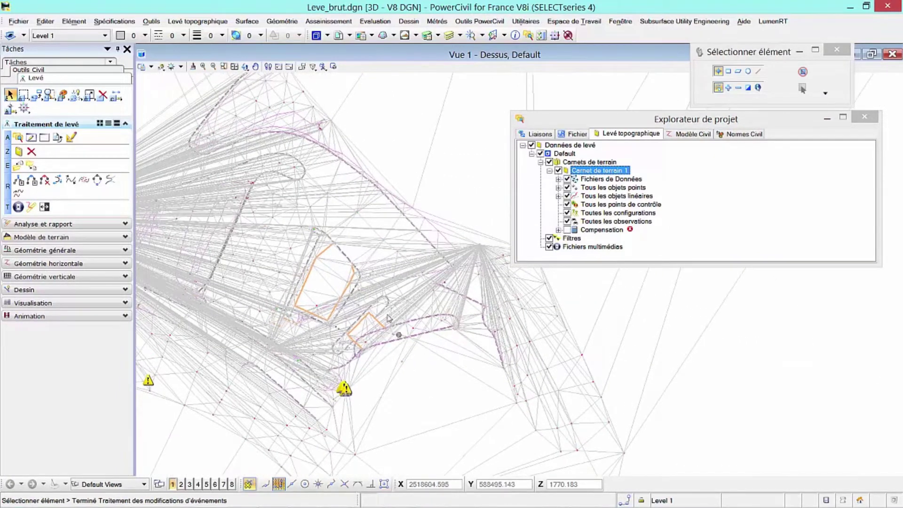
{"action": "scroll", "coordinate": [501, 323], "scroll_direction": "up", "scroll_amount": 5}
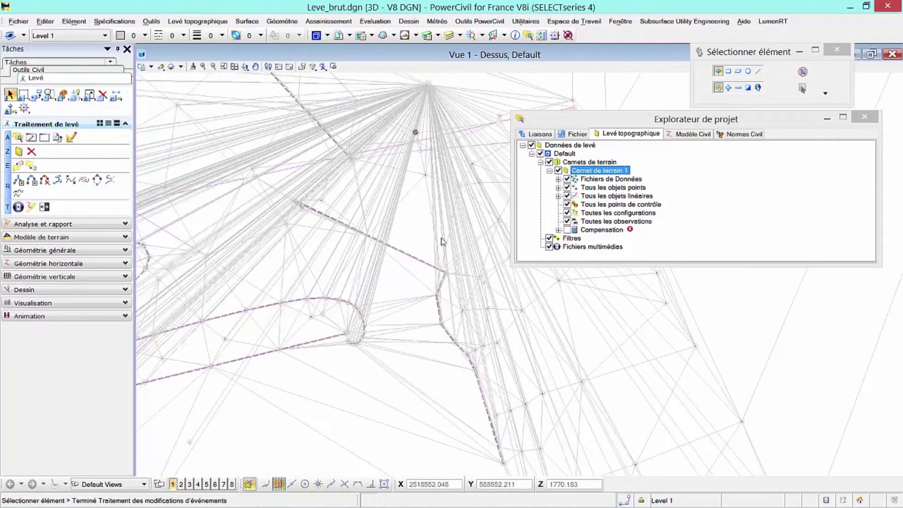
{"action": "scroll", "coordinate": [510, 323], "scroll_direction": "down", "scroll_amount": 3}
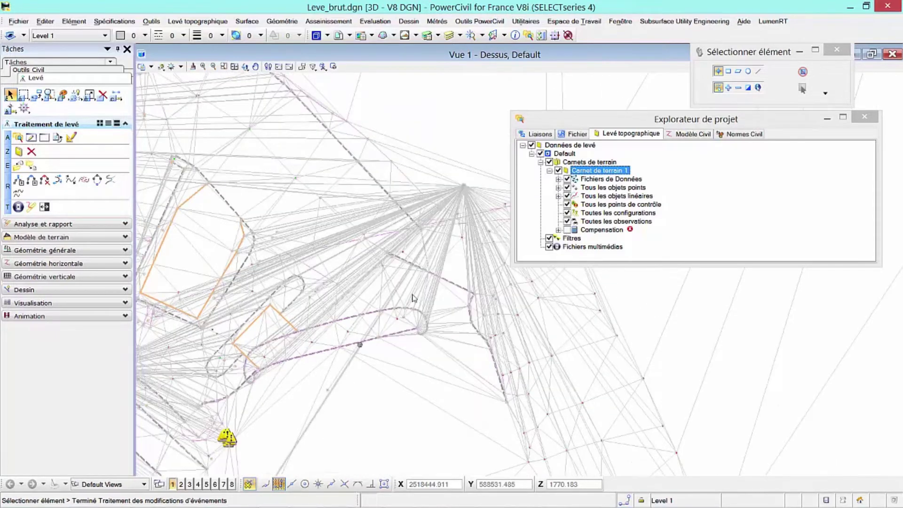
{"action": "mouse_move", "coordinate": [464, 189]}
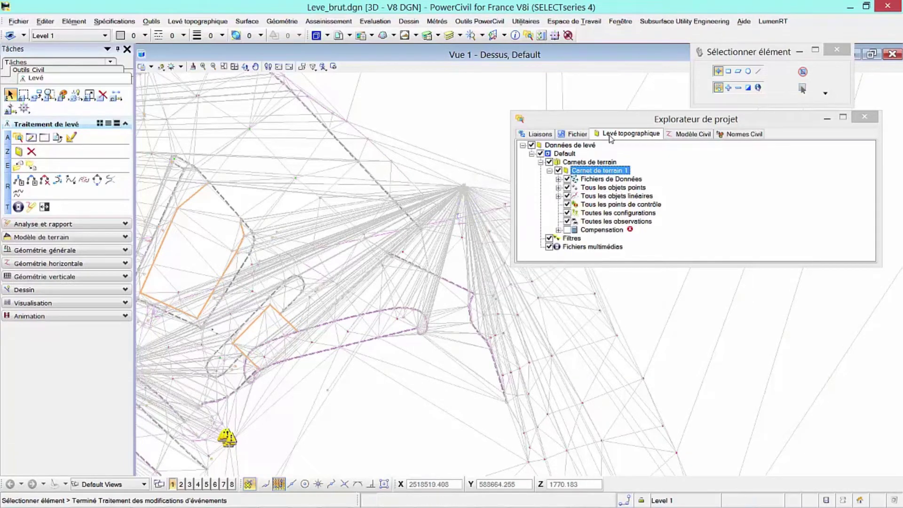
Show the survey details of the observations in data file SR131-48.RW5
{"action": "left_click", "coordinate": [559, 180]}
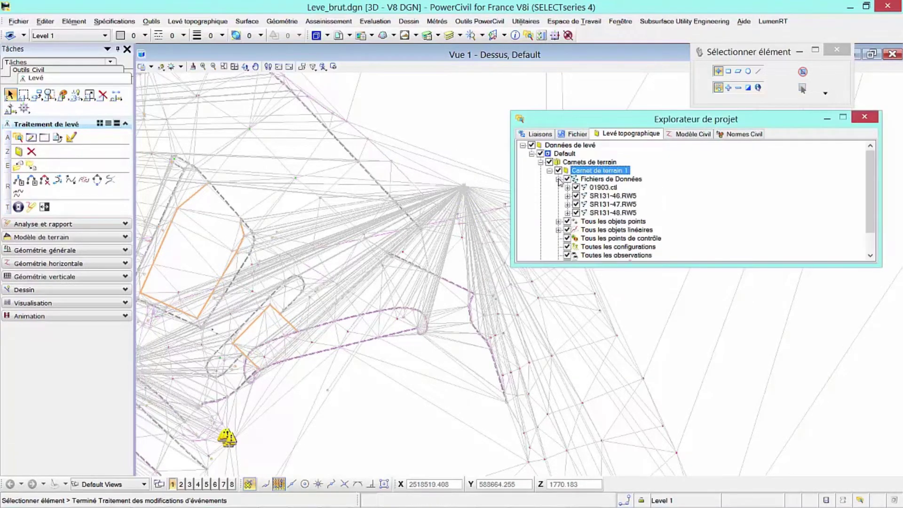
{"action": "double_click", "coordinate": [599, 213]}
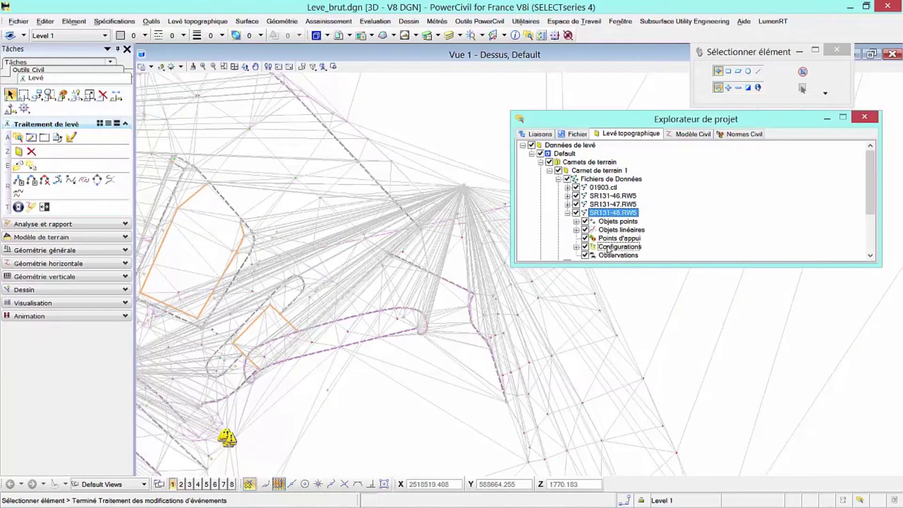
{"action": "left_click", "coordinate": [607, 247]}
{"action": "left_click", "coordinate": [609, 256]}
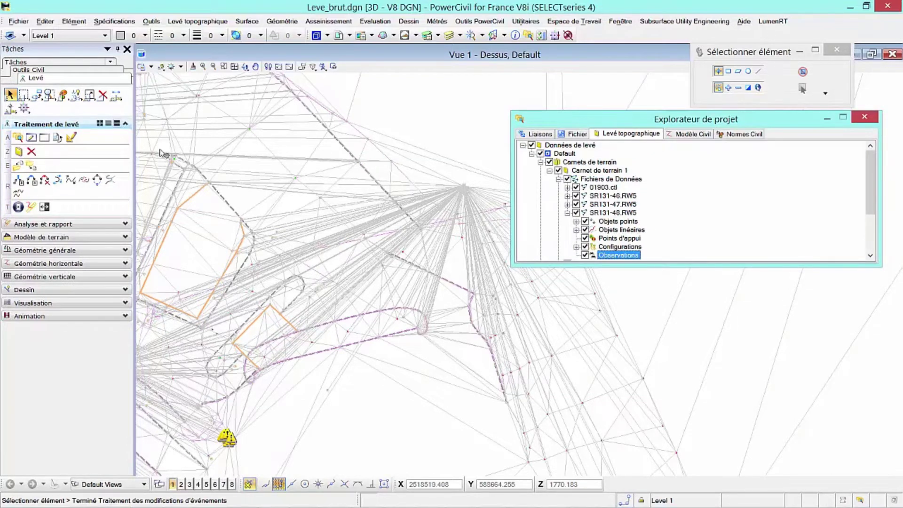
{"action": "left_click", "coordinate": [31, 138]}
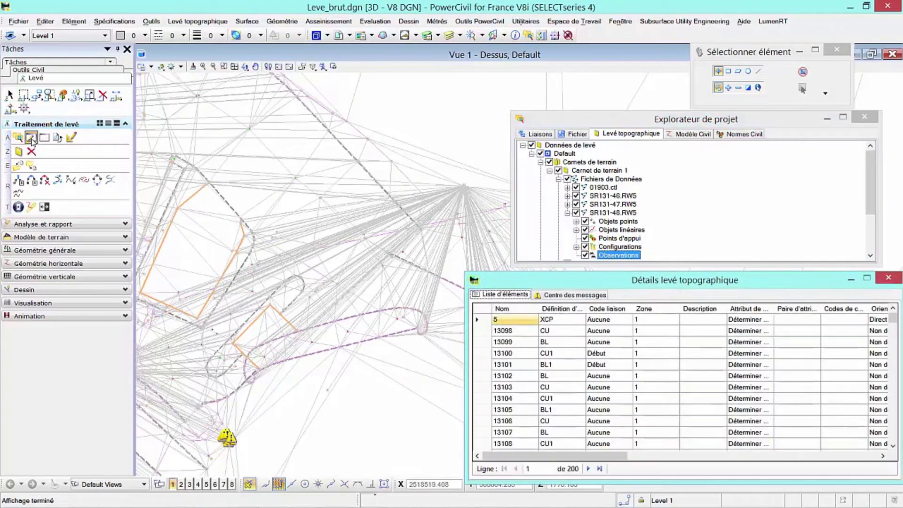
In the SR131-48.RW5 configurations, set the backsight (Visée arrière) of the setup at station 82 to 3
{"action": "left_click", "coordinate": [617, 248]}
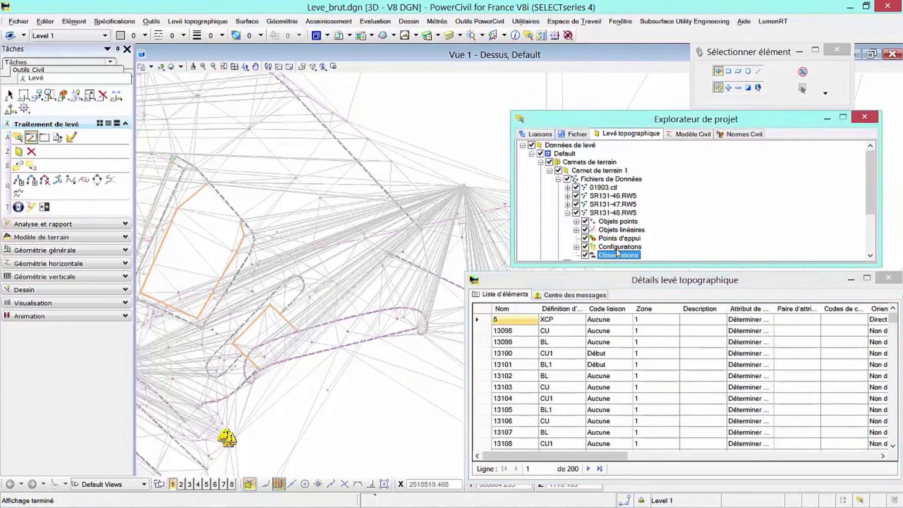
{"action": "left_click", "coordinate": [499, 324]}
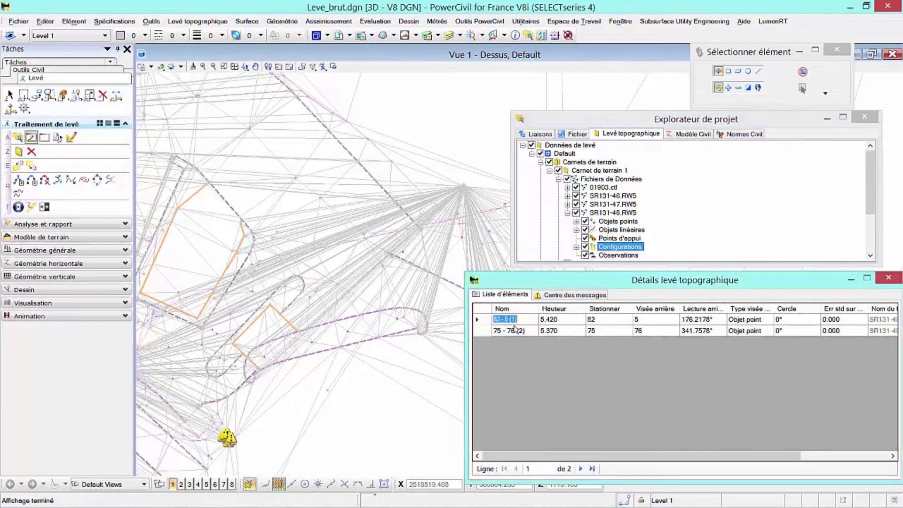
{"action": "left_click", "coordinate": [652, 322]}
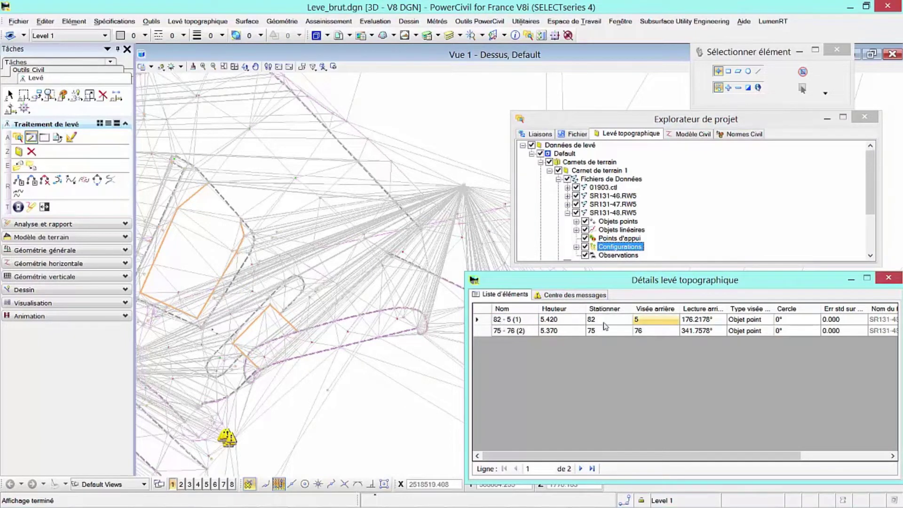
{"action": "left_click", "coordinate": [652, 324]}
{"action": "type", "text": "3"}
{"action": "key", "text": "Return"}
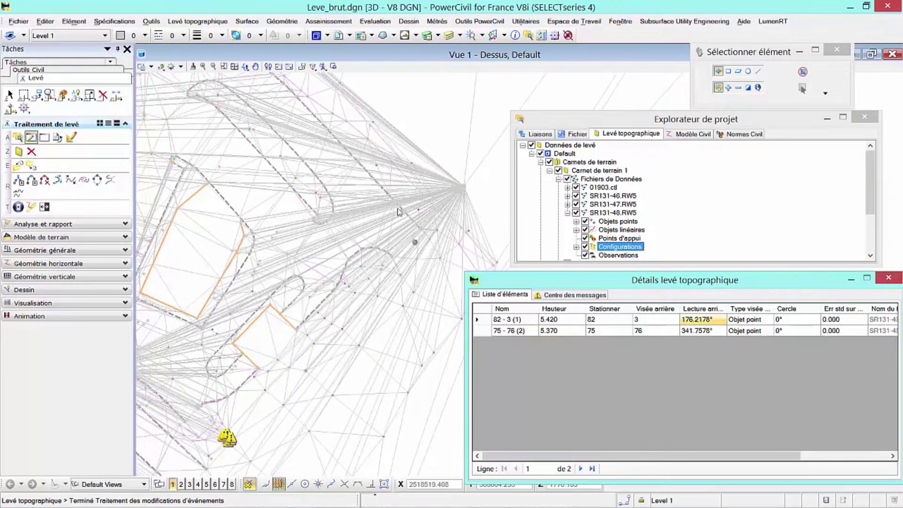
Locate the objects behind the missing BOX;UGP definition message by zooming to them, and select their linear object
{"action": "mouse_move", "coordinate": [235, 126]}
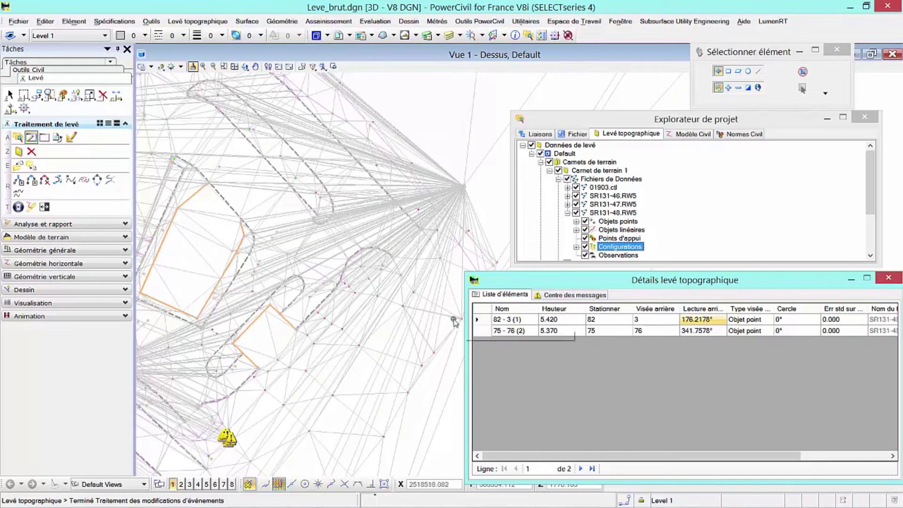
{"action": "mouse_move", "coordinate": [455, 321]}
{"action": "left_click", "coordinate": [590, 296]}
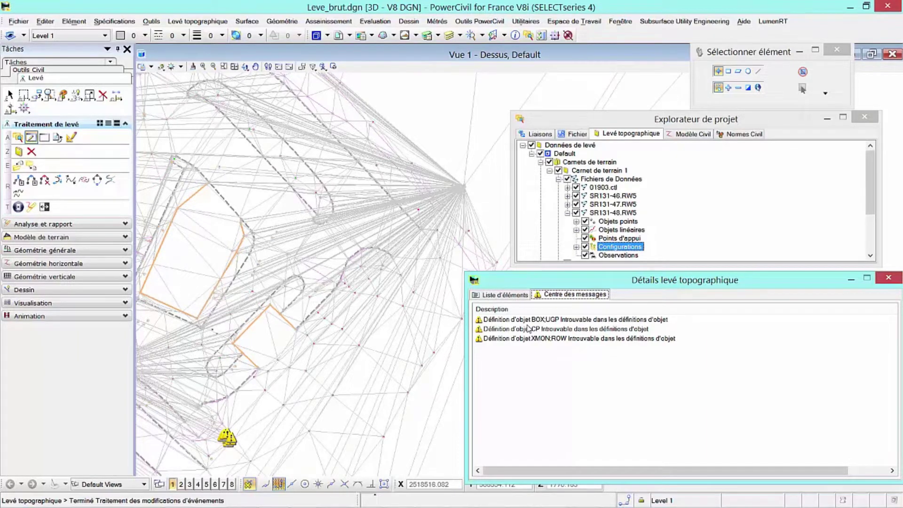
{"action": "left_click", "coordinate": [503, 320]}
{"action": "right_click", "coordinate": [503, 320]}
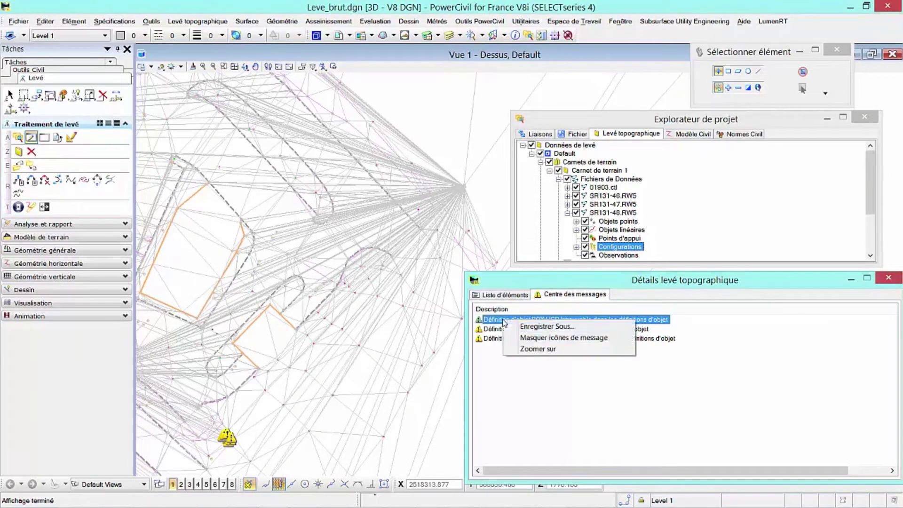
{"action": "left_click", "coordinate": [537, 349]}
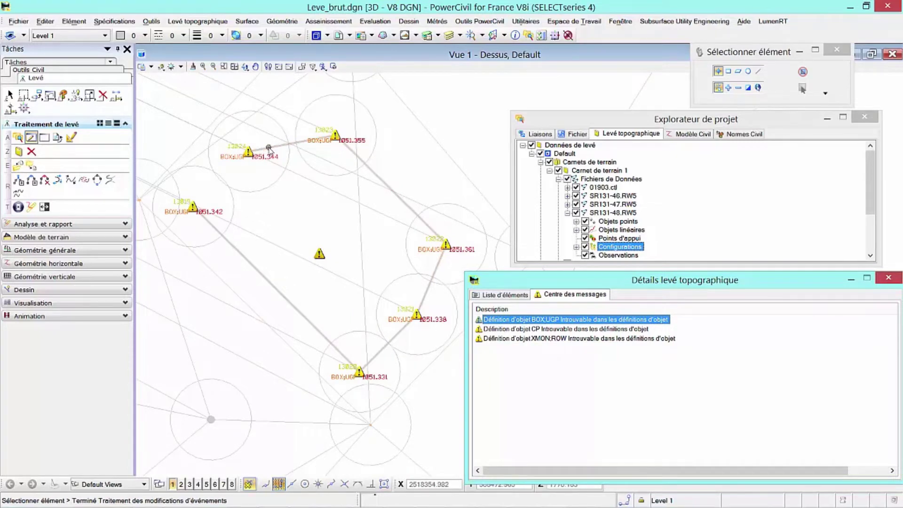
{"action": "left_click", "coordinate": [270, 150]}
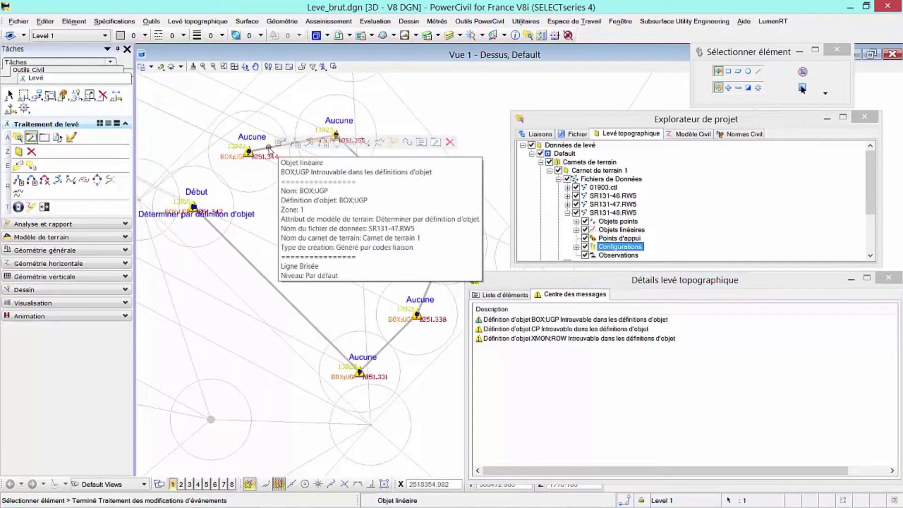
List all linear objects (Tous les objets linéaires) of Carnet de terrain 1 in the survey details
{"action": "left_click", "coordinate": [622, 231]}
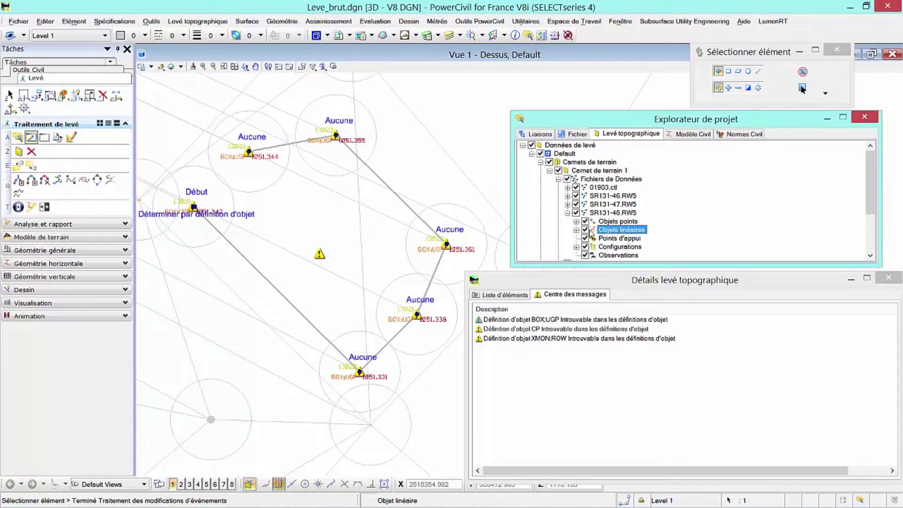
{"action": "left_click", "coordinate": [506, 295]}
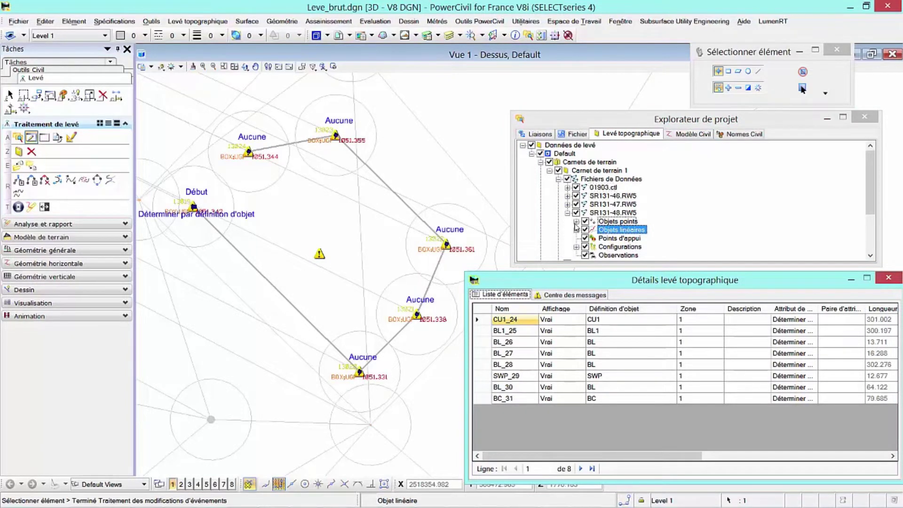
{"action": "left_click", "coordinate": [558, 180]}
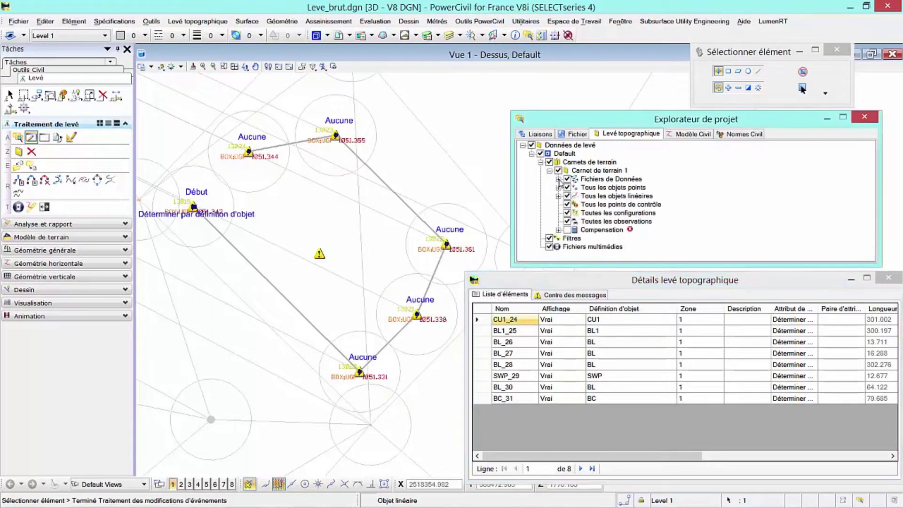
{"action": "left_click", "coordinate": [620, 196]}
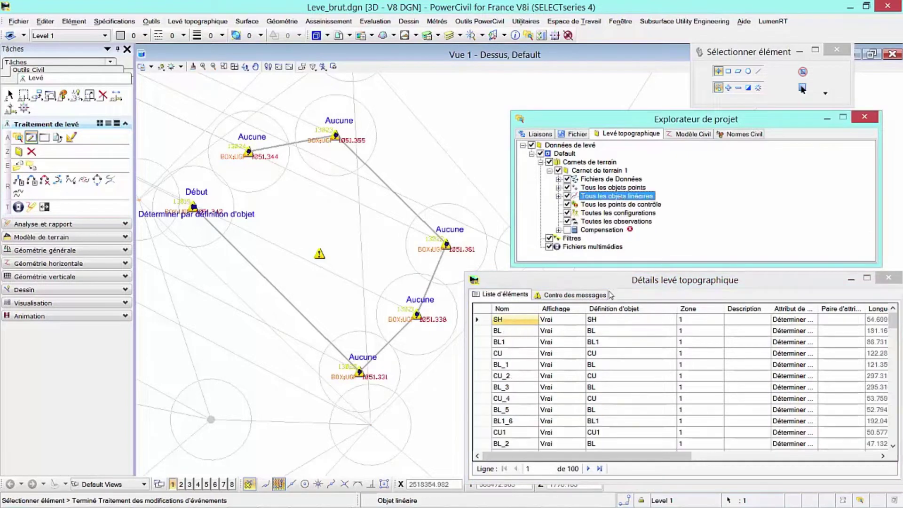
Replace every BOX;UGP with UGP in the object definitions of all linear objects
{"action": "left_click", "coordinate": [612, 309]}
{"action": "right_click", "coordinate": [612, 311]}
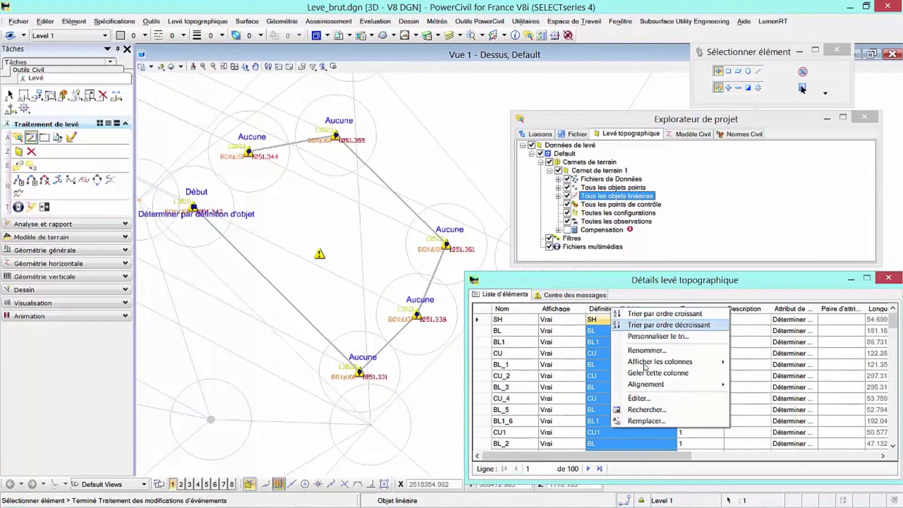
{"action": "left_click", "coordinate": [648, 421]}
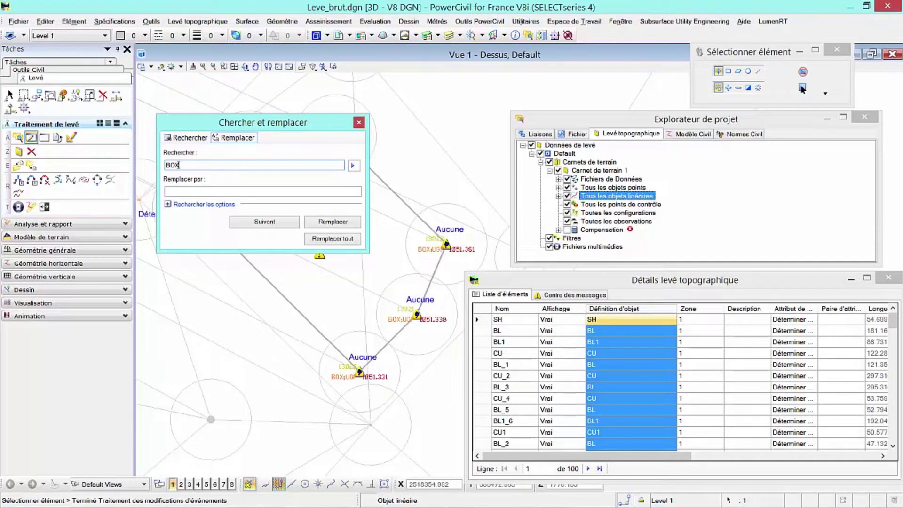
{"action": "type", "text": ",UGP"}
{"action": "left_click", "coordinate": [184, 192]}
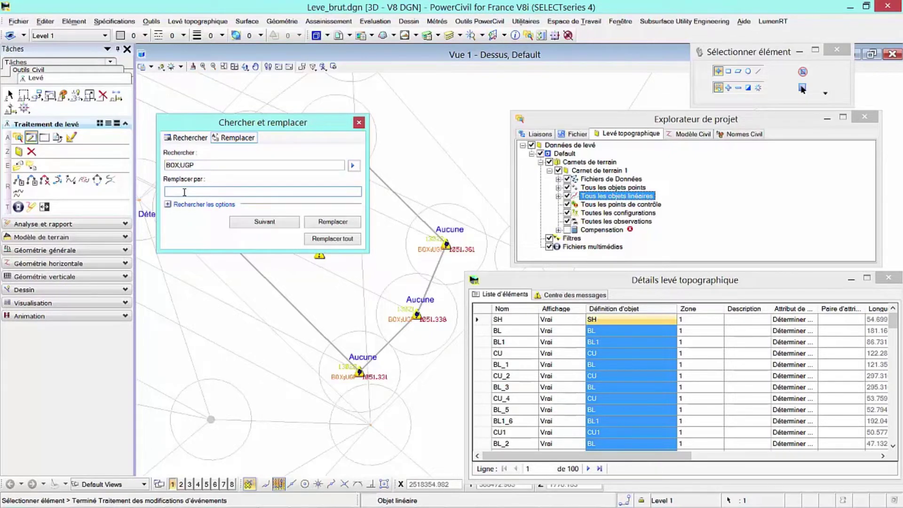
{"action": "type", "text": "UGP"}
{"action": "left_click", "coordinate": [325, 241]}
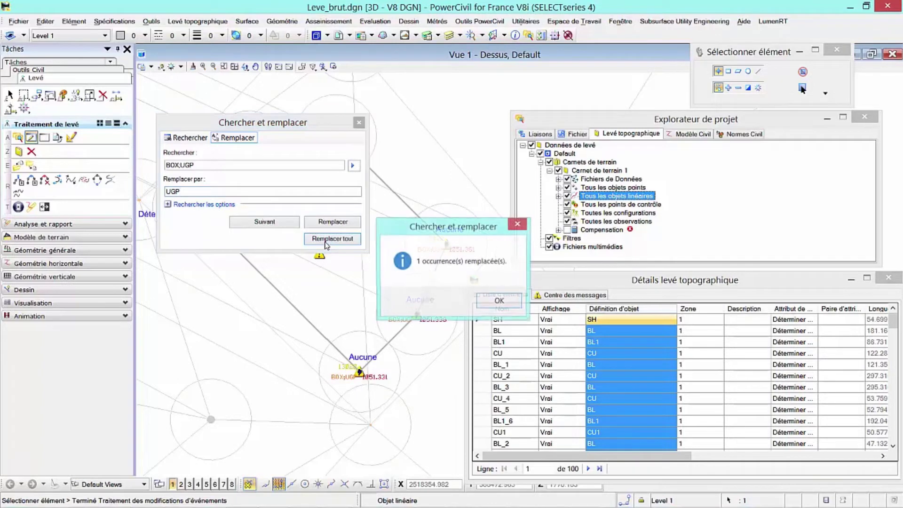
{"action": "left_click", "coordinate": [492, 301]}
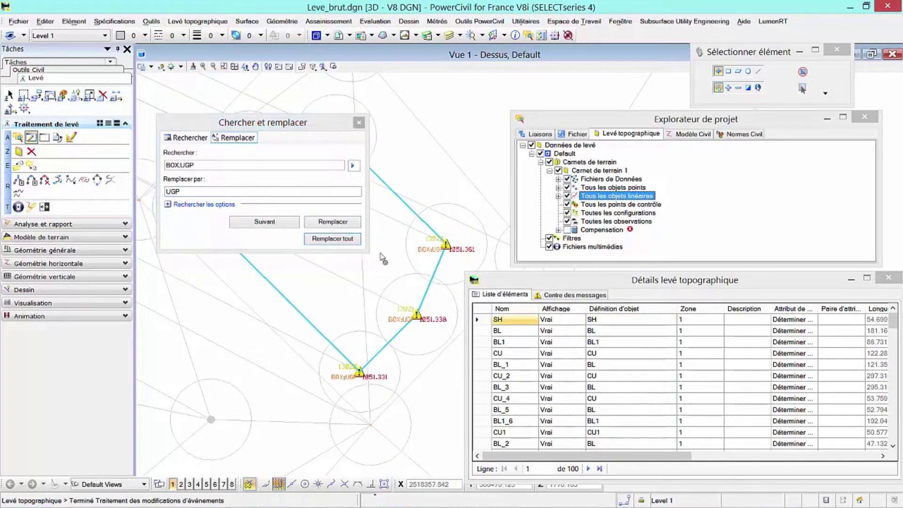
Check the object definition of the corrected linear object in the drawing and review the BOX;UGP missing definition message
{"action": "left_click_drag", "start_coordinate": [263, 129], "coordinate": [188, 259]}
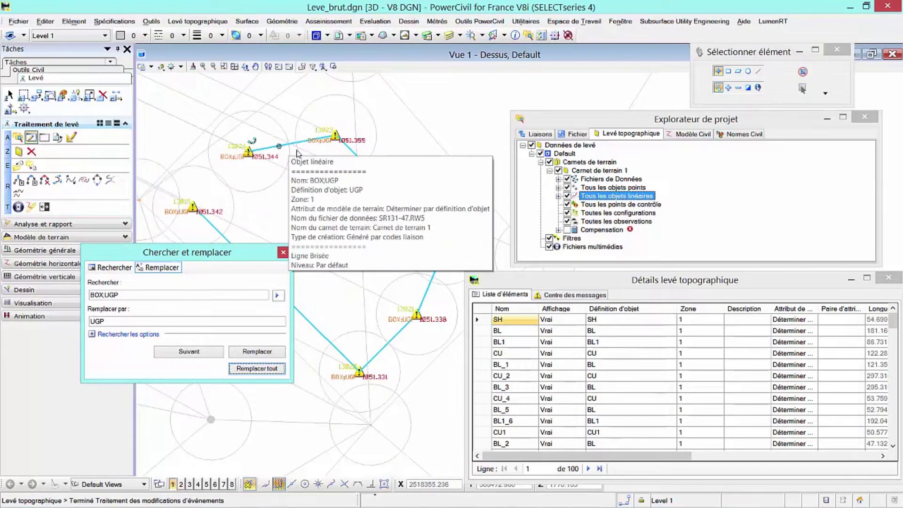
{"action": "mouse_move", "coordinate": [293, 147]}
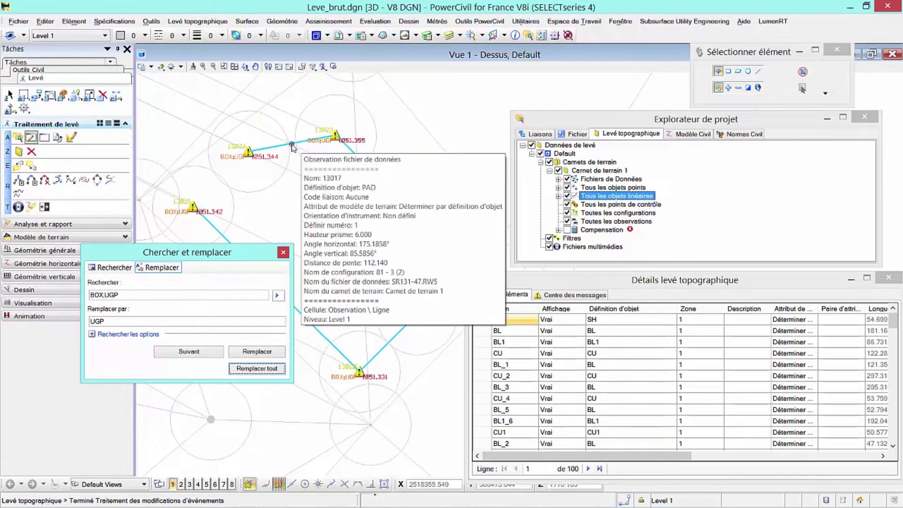
{"action": "mouse_move", "coordinate": [380, 181]}
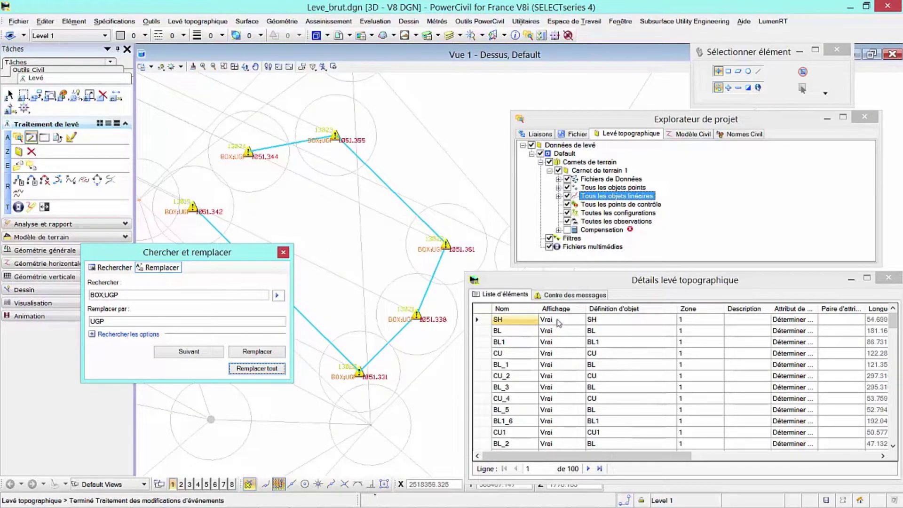
{"action": "left_click", "coordinate": [559, 296]}
{"action": "left_click", "coordinate": [514, 321]}
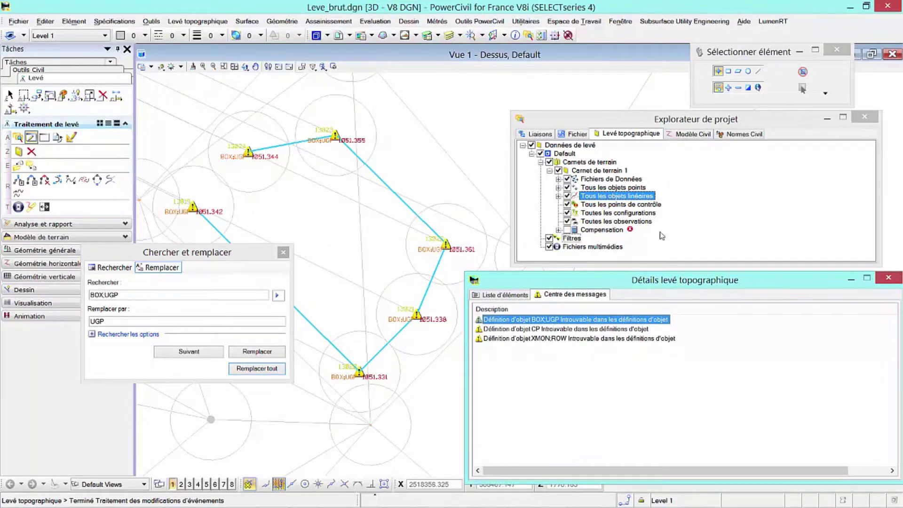
Replace every BOX;UGP with UGP in the object definitions of all point objects (Tous les objets points)
{"action": "left_click", "coordinate": [619, 193]}
{"action": "left_click", "coordinate": [613, 187]}
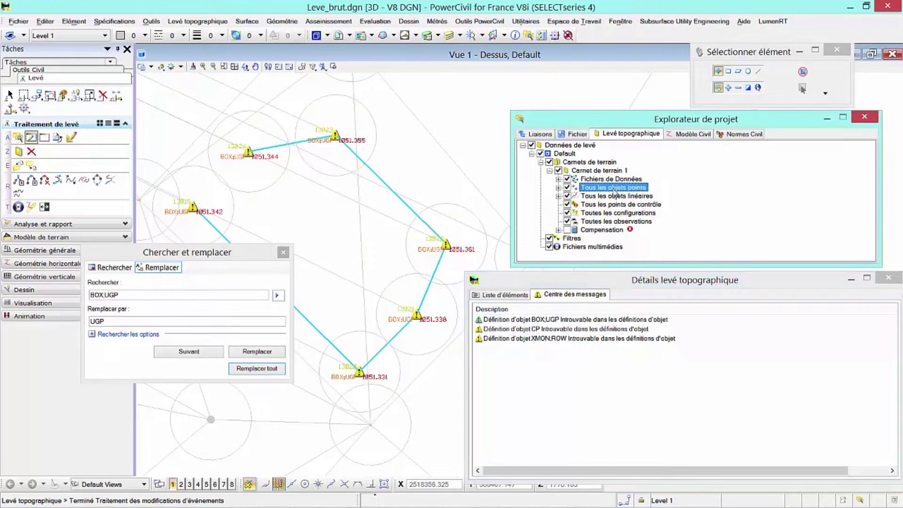
{"action": "left_click", "coordinate": [503, 294]}
{"action": "left_click", "coordinate": [607, 309]}
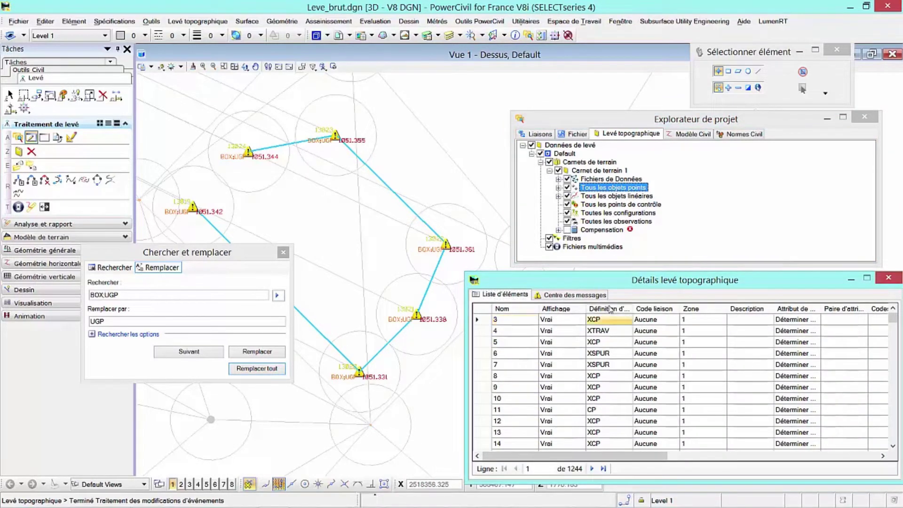
{"action": "right_click", "coordinate": [609, 307]}
{"action": "left_click", "coordinate": [665, 419]}
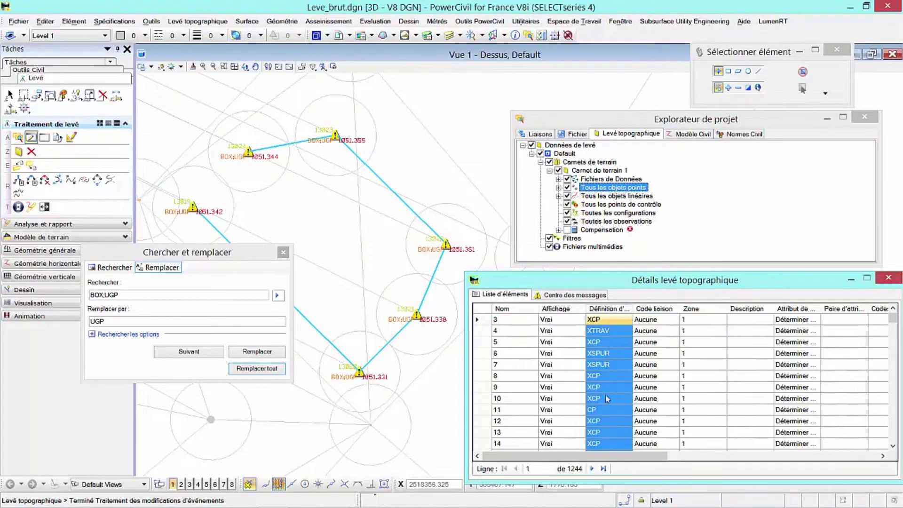
{"action": "left_click", "coordinate": [148, 325]}
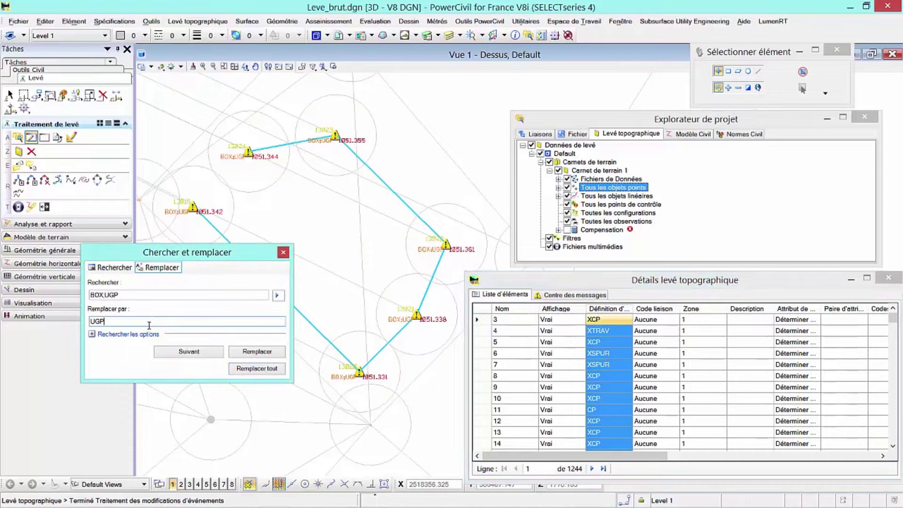
{"action": "left_click", "coordinate": [248, 370]}
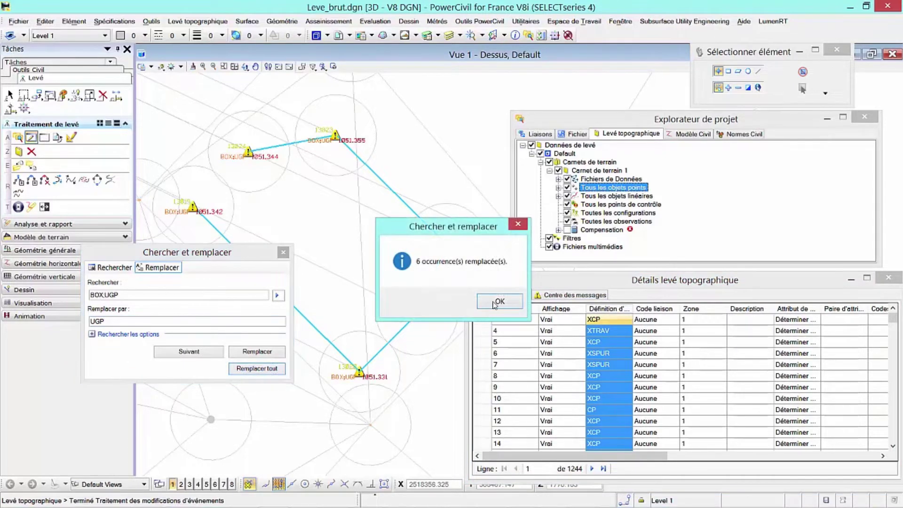
{"action": "left_click", "coordinate": [498, 302]}
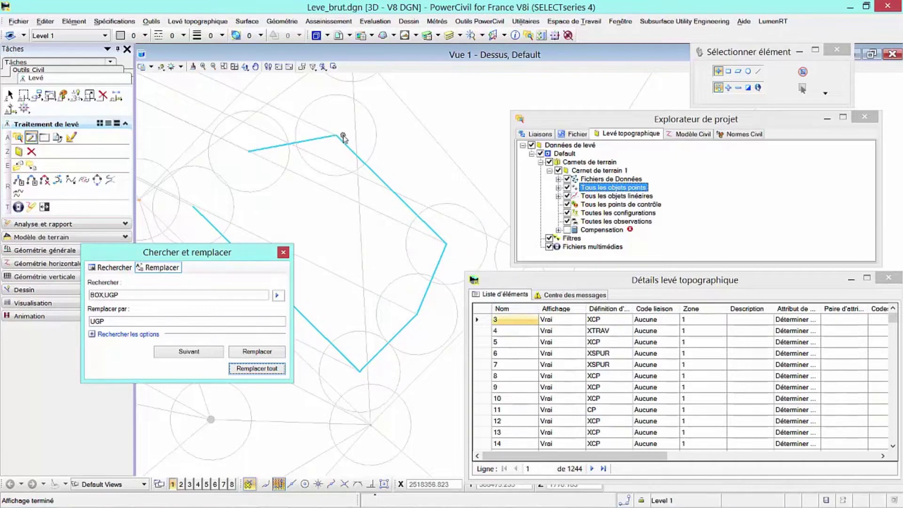
Review the missing CP definition message and replace every CP with XCP in the point objects' definitions
{"action": "mouse_move", "coordinate": [418, 316]}
{"action": "left_click", "coordinate": [562, 295]}
{"action": "left_click", "coordinate": [544, 322]}
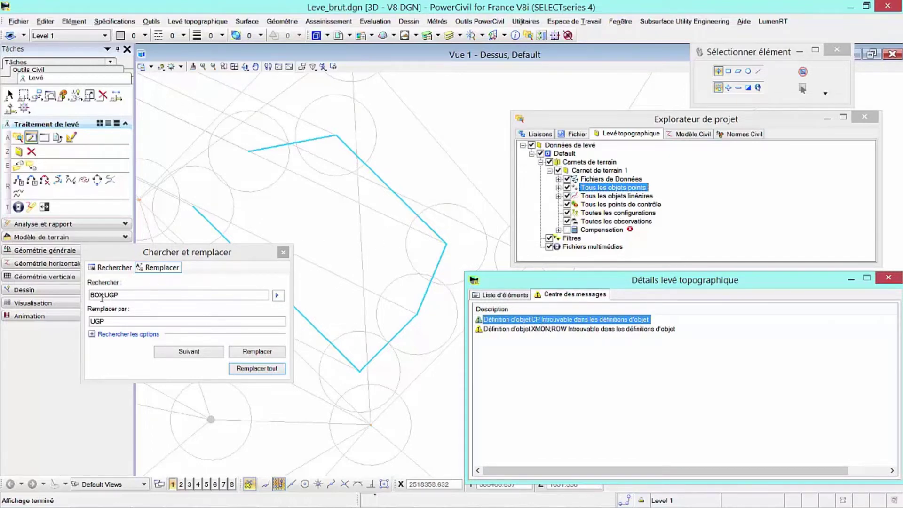
{"action": "left_click_drag", "start_coordinate": [140, 294], "coordinate": [56, 296]}
{"action": "type", "text": "CP"}
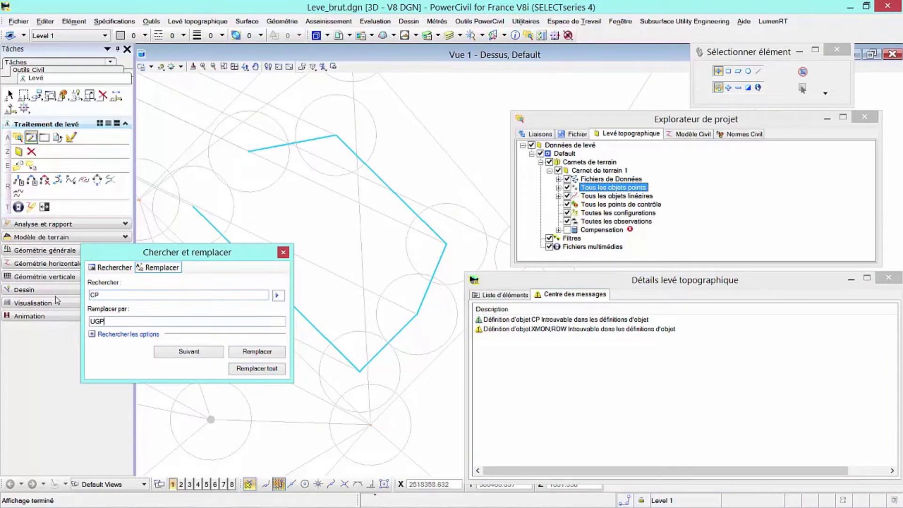
{"action": "key", "text": "Tab"}
{"action": "key", "text": "shift+Tab"}
{"action": "key", "text": "Tab"}
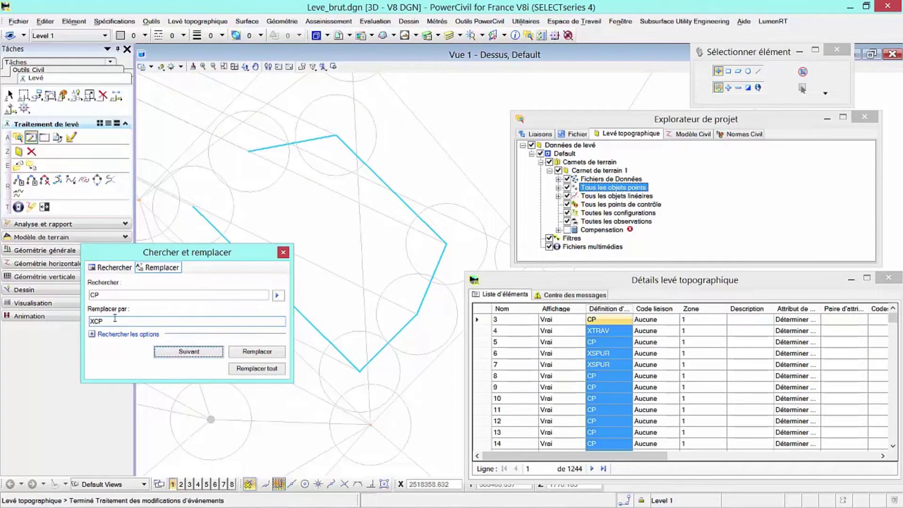
{"action": "left_click", "coordinate": [259, 371]}
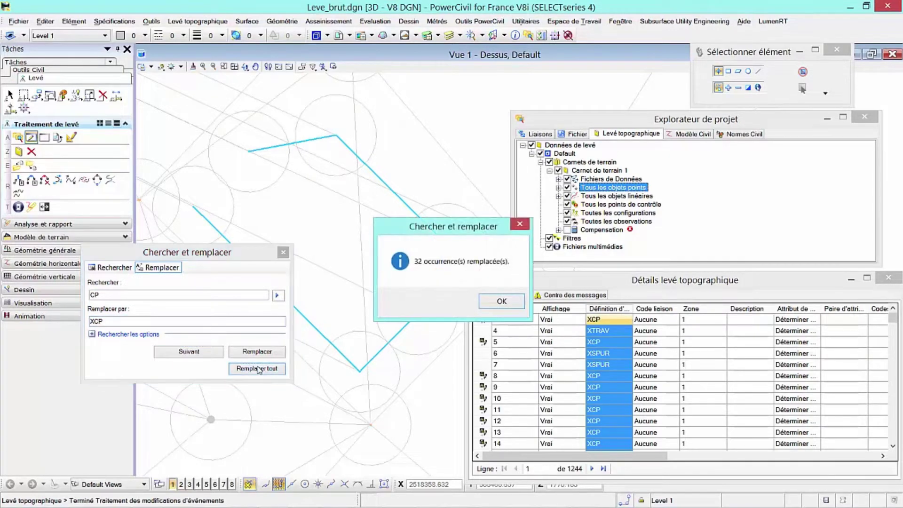
{"action": "left_click", "coordinate": [499, 301]}
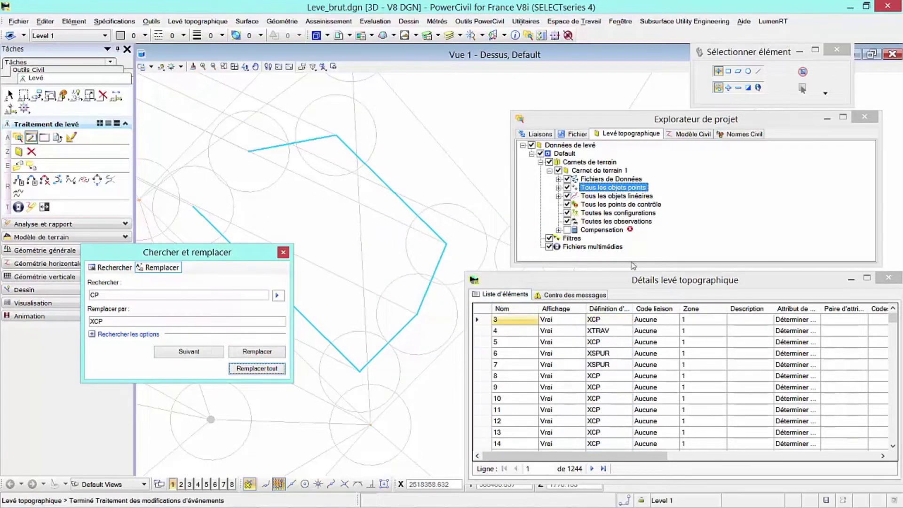
Replace every XMON;ROW with ROW in the point objects' definitions and check the remaining survey messages
{"action": "left_click", "coordinate": [595, 295]}
{"action": "left_click", "coordinate": [506, 325]}
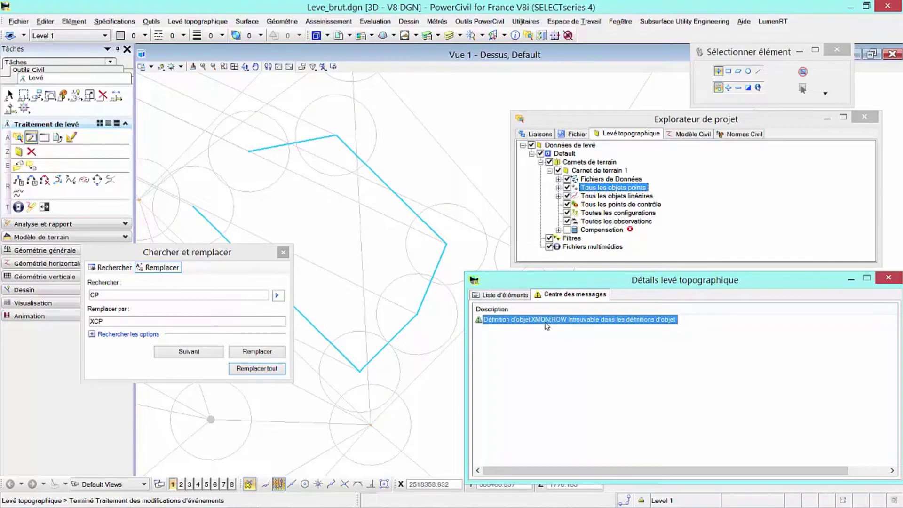
{"action": "left_click", "coordinate": [502, 295]}
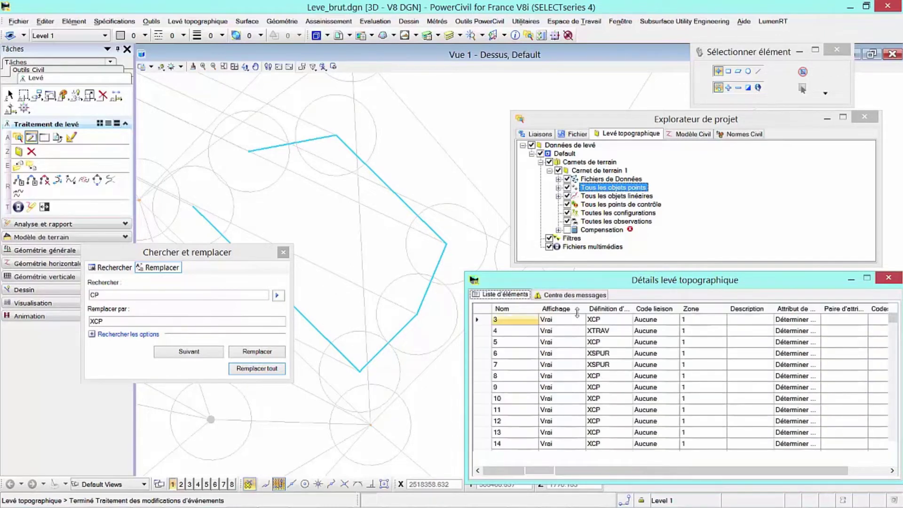
{"action": "left_click", "coordinate": [609, 309]}
{"action": "left_click", "coordinate": [131, 297]}
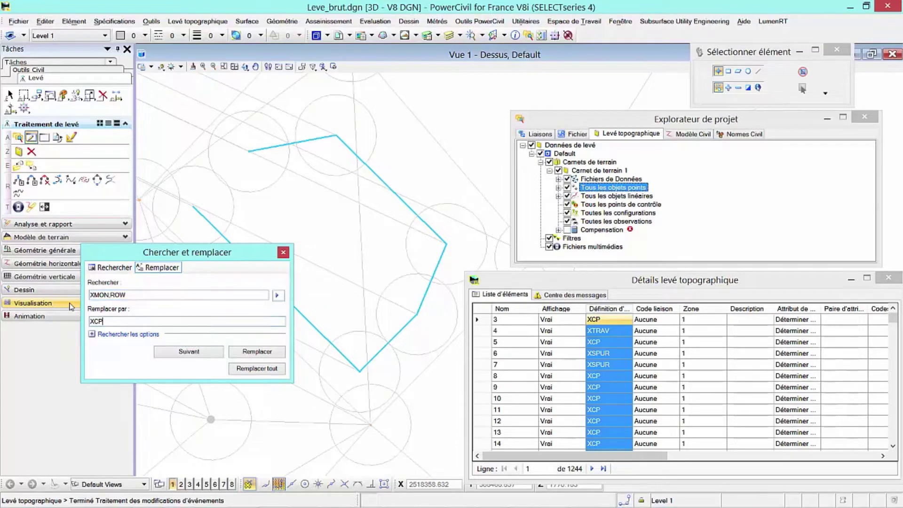
{"action": "key", "text": "BackSpace"}
{"action": "key", "text": "BackSpace"}
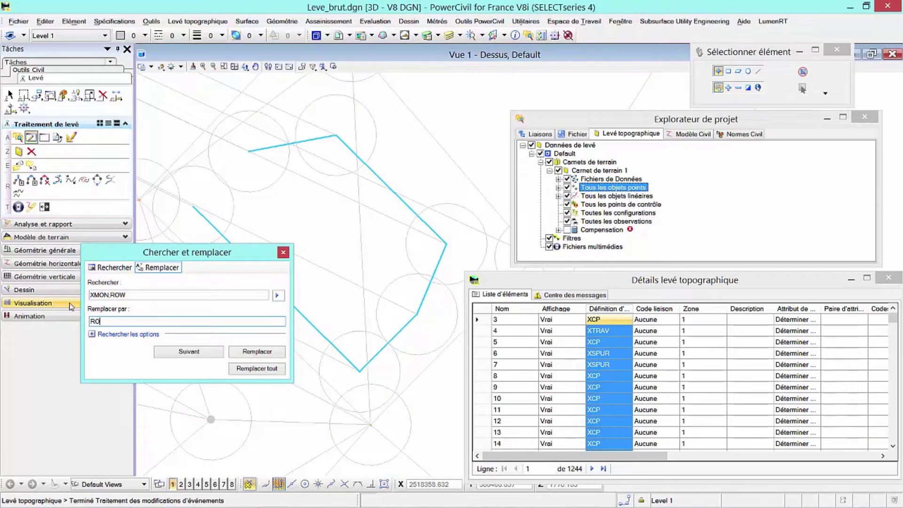
{"action": "left_click", "coordinate": [266, 369]}
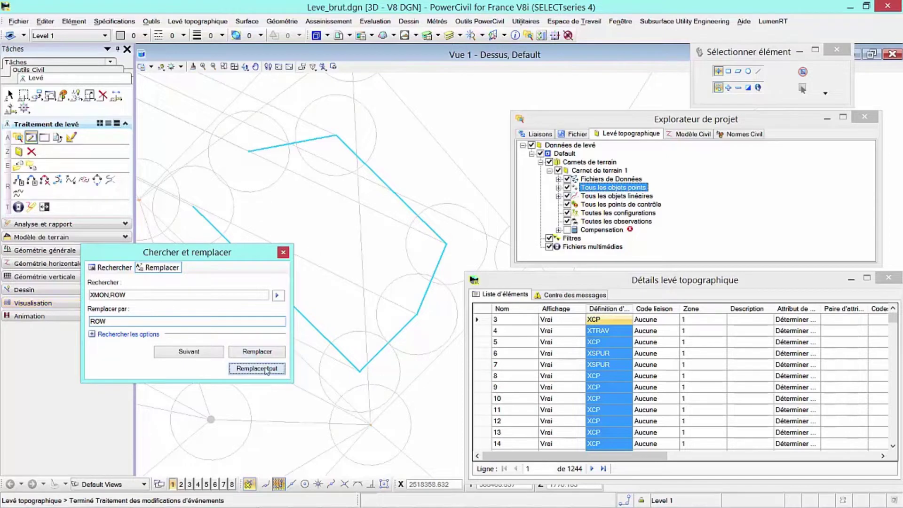
{"action": "left_click", "coordinate": [502, 306]}
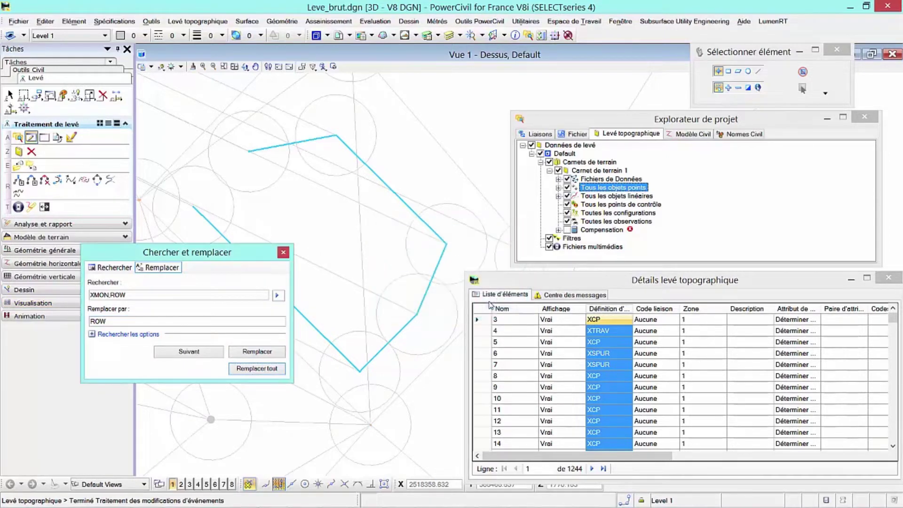
{"action": "left_click", "coordinate": [568, 296]}
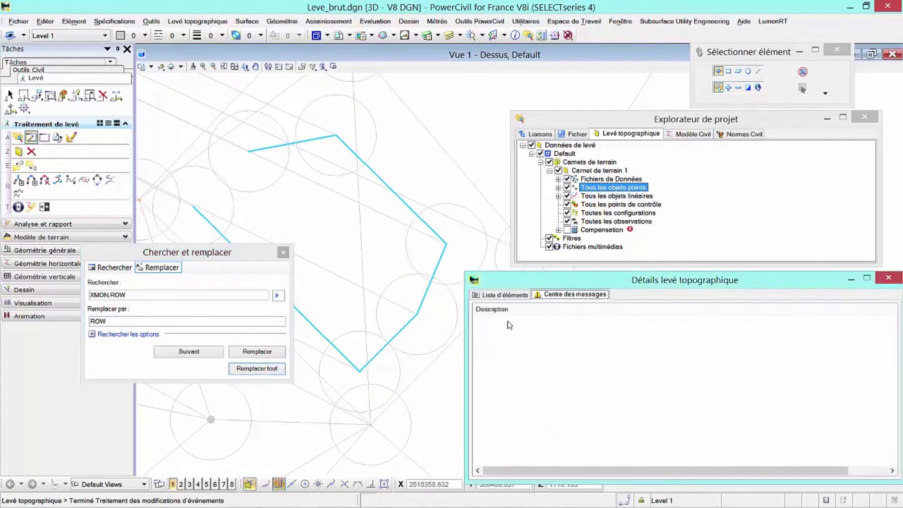
Hide all configurations and observations of Carnet de terrain 1, and move the project explorer clear of the survey drawing
{"action": "scroll", "coordinate": [400, 322], "scroll_direction": "down", "scroll_amount": 5}
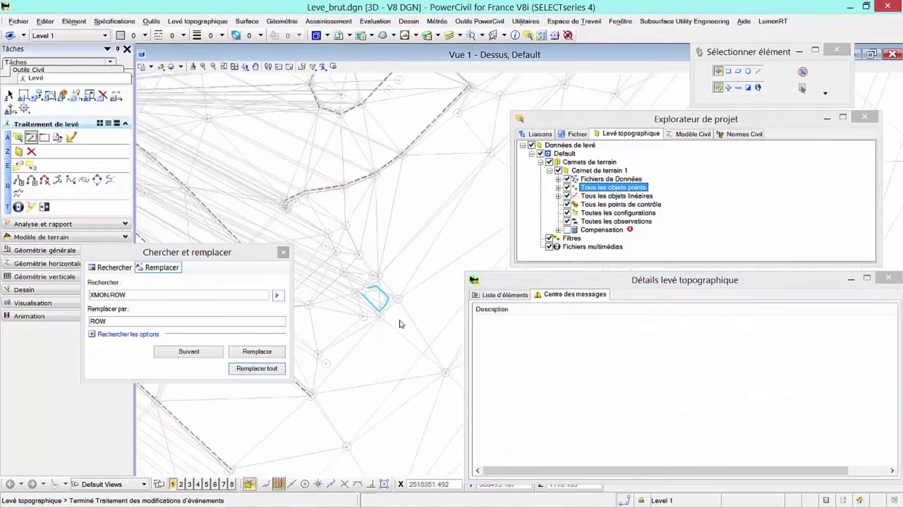
{"action": "scroll", "coordinate": [399, 323], "scroll_direction": "down", "scroll_amount": 3}
{"action": "middle_click_drag", "start_coordinate": [348, 155], "coordinate": [379, 303]}
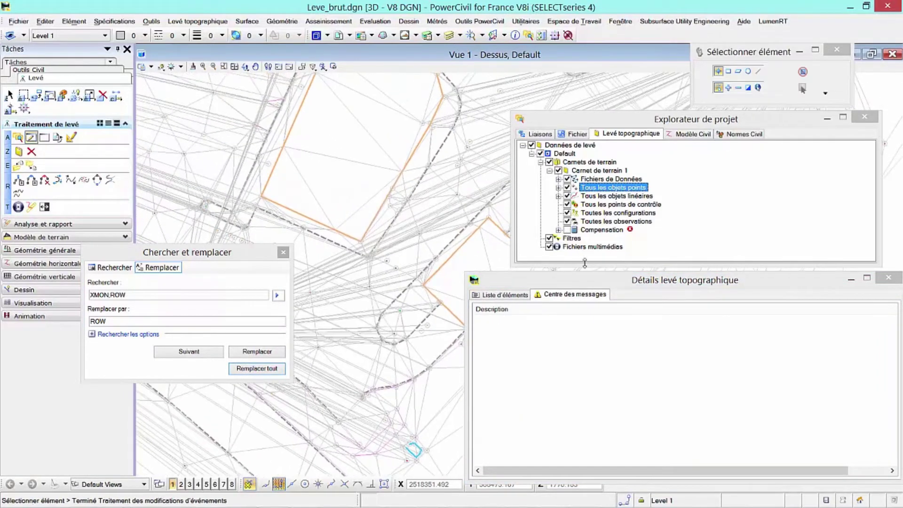
{"action": "left_click", "coordinate": [568, 214]}
{"action": "left_click", "coordinate": [568, 221]}
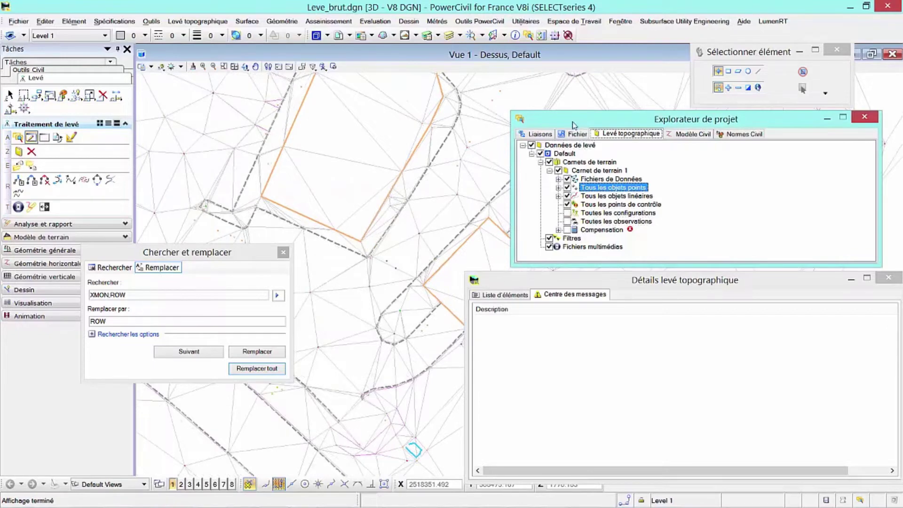
{"action": "left_click_drag", "start_coordinate": [573, 125], "coordinate": [675, 320]}
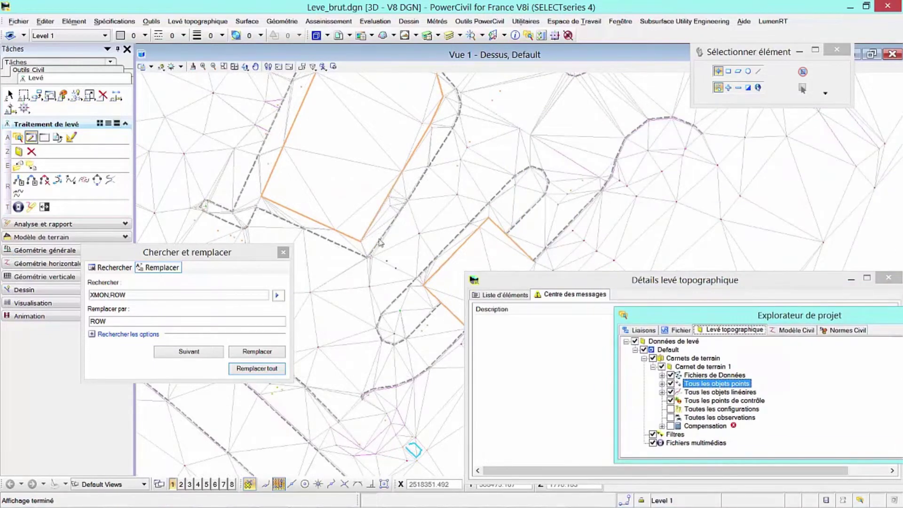
View the whole cleaned survey drawing and move the search-and-replace dialog clear of it
{"action": "mouse_move", "coordinate": [473, 183]}
{"action": "middle_mouse_down"}
{"action": "mouse_move", "coordinate": [431, 335]}
{"action": "mouse_move", "coordinate": [421, 335]}
{"action": "middle_mouse_up"}
{"action": "scroll", "coordinate": [419, 336], "scroll_direction": "down", "scroll_amount": 2}
{"action": "scroll", "coordinate": [444, 261], "scroll_direction": "down", "scroll_amount": 3}
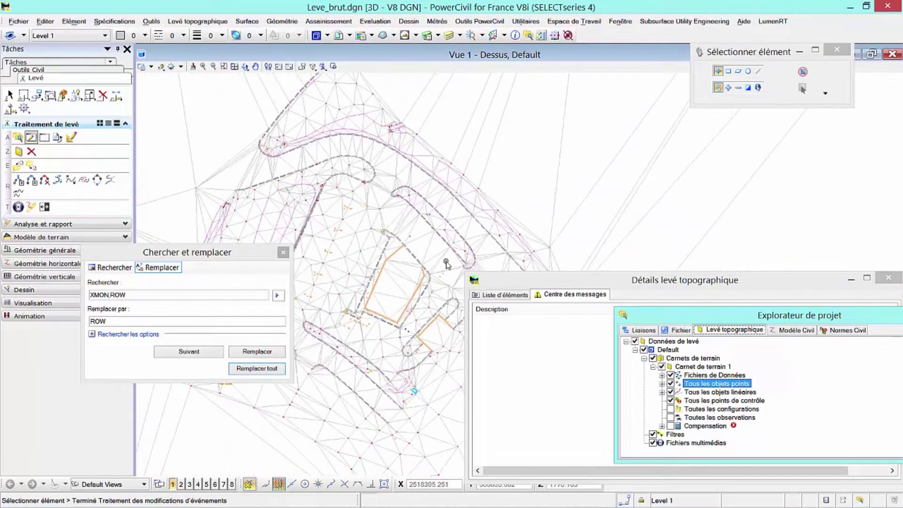
{"action": "left_click_drag", "start_coordinate": [227, 252], "coordinate": [691, 122]}
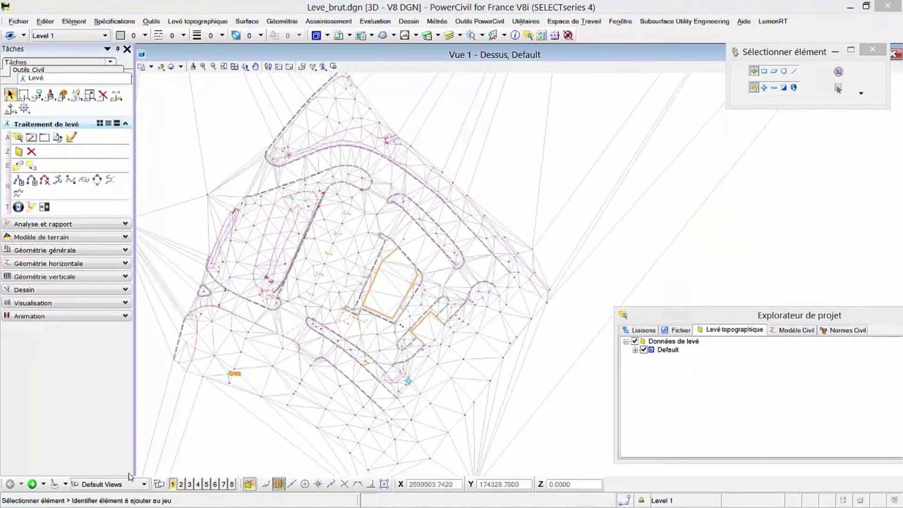
Open the drawing Ajustements.dgn from the 2_polygonale folder
{"action": "left_click", "coordinate": [14, 23]}
{"action": "left_click", "coordinate": [29, 59]}
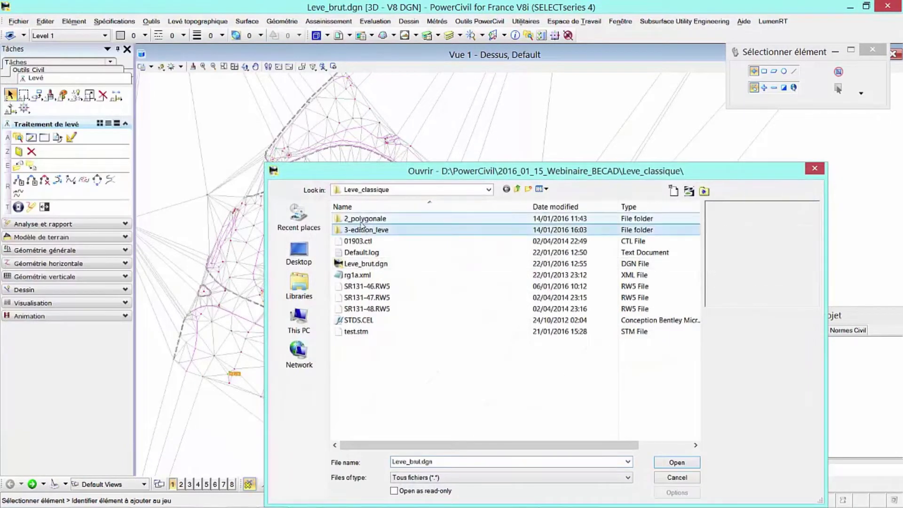
{"action": "double_click", "coordinate": [364, 218]}
{"action": "left_click", "coordinate": [364, 229]}
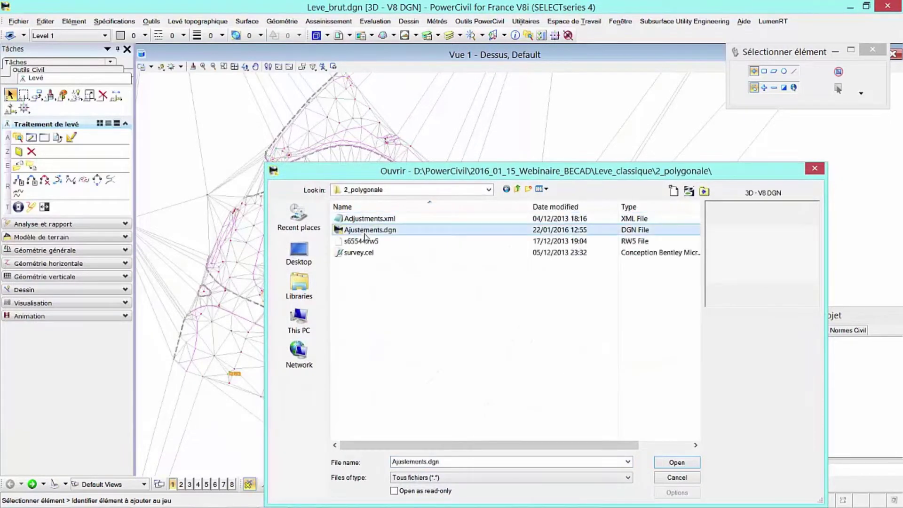
{"action": "left_click", "coordinate": [686, 464]}
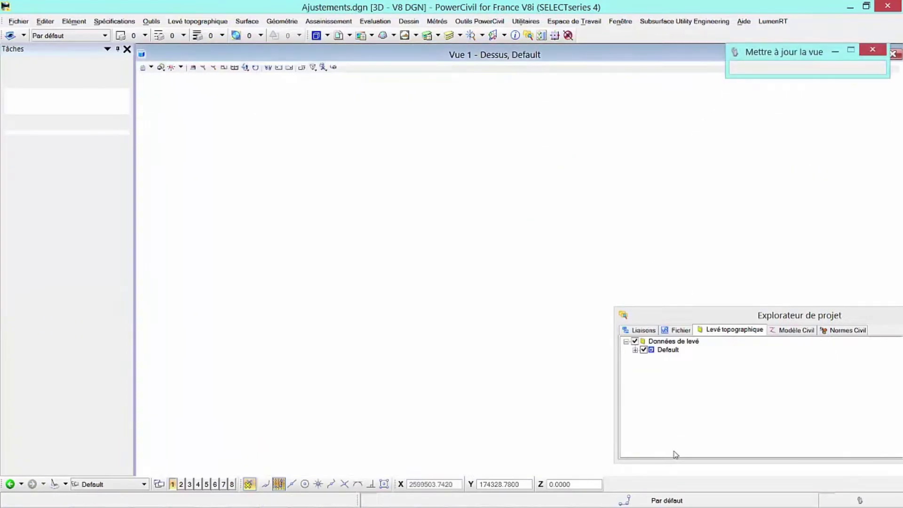
Link the style file Adjustments.xml to the object definitions (Définitions d'objet) of Ajustements.dgn
{"action": "left_click", "coordinate": [844, 330]}
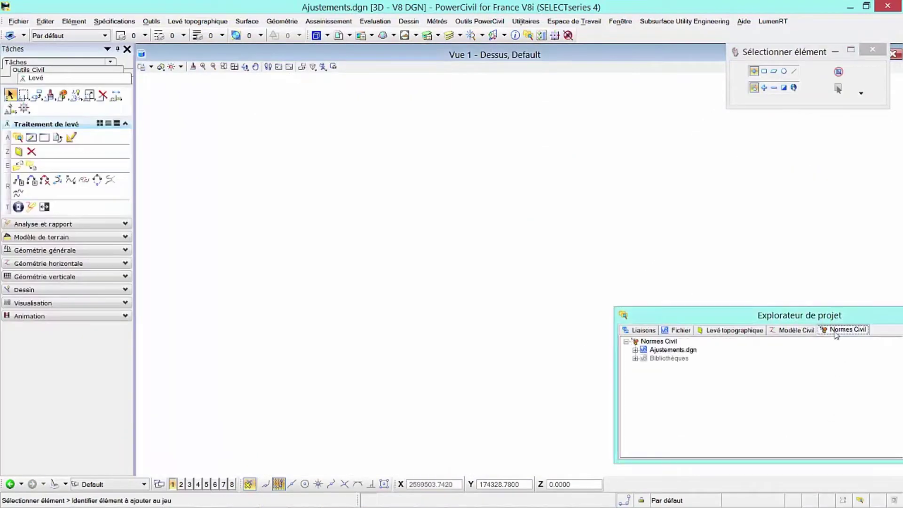
{"action": "left_click", "coordinate": [635, 349]}
{"action": "right_click", "coordinate": [682, 367]}
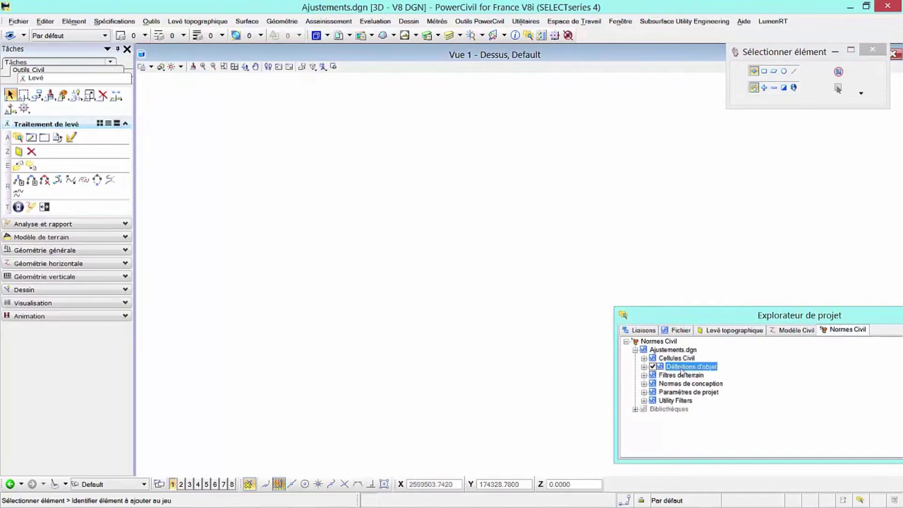
{"action": "left_click", "coordinate": [715, 374]}
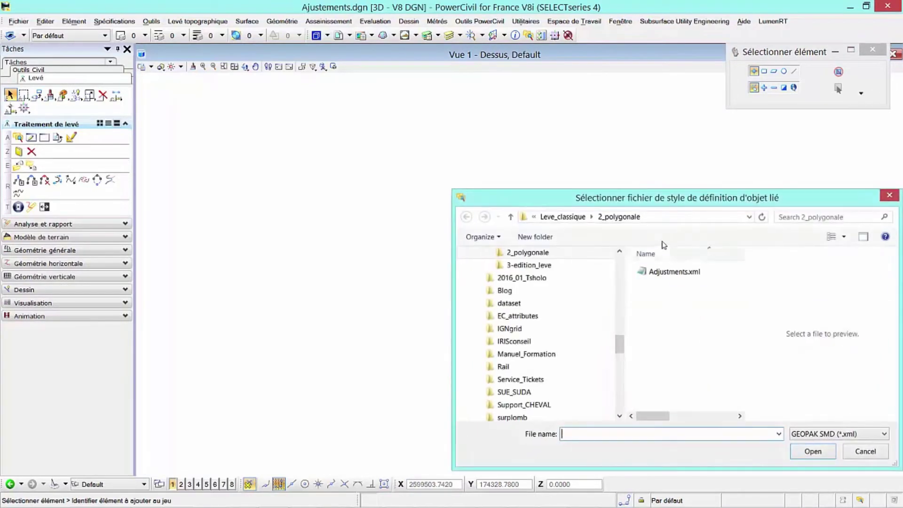
{"action": "left_click", "coordinate": [668, 272]}
{"action": "left_click", "coordinate": [813, 452]}
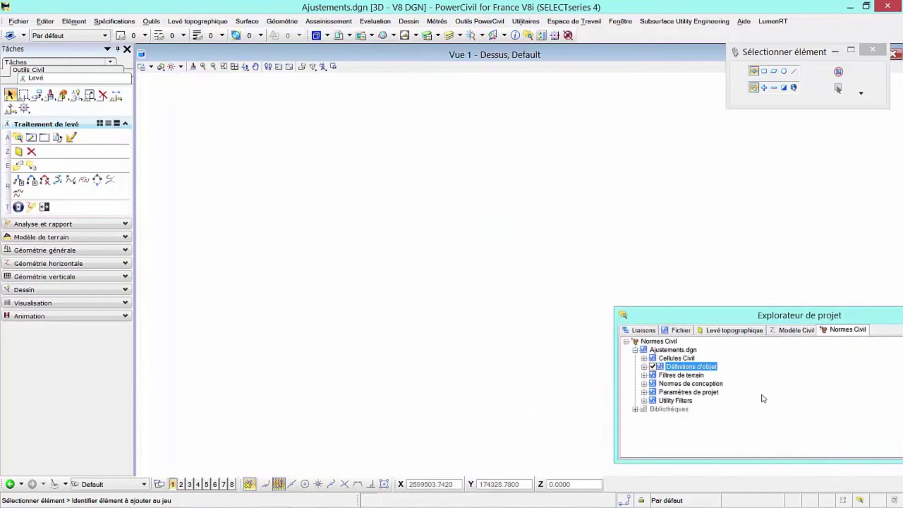
Create a new field book under Carnets de terrain in the Default survey data, using Default Settings
{"action": "left_click", "coordinate": [733, 334]}
{"action": "left_click", "coordinate": [635, 350]}
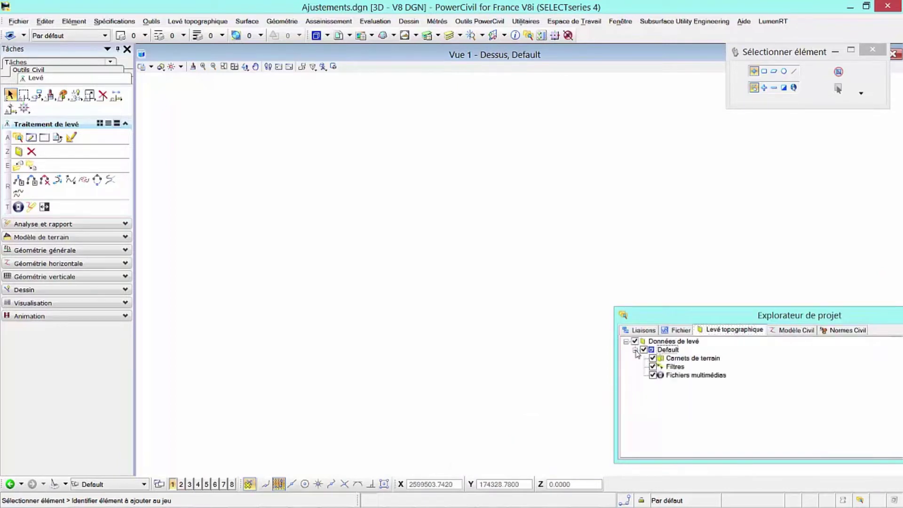
{"action": "right_click", "coordinate": [694, 358]}
{"action": "left_click", "coordinate": [726, 365]}
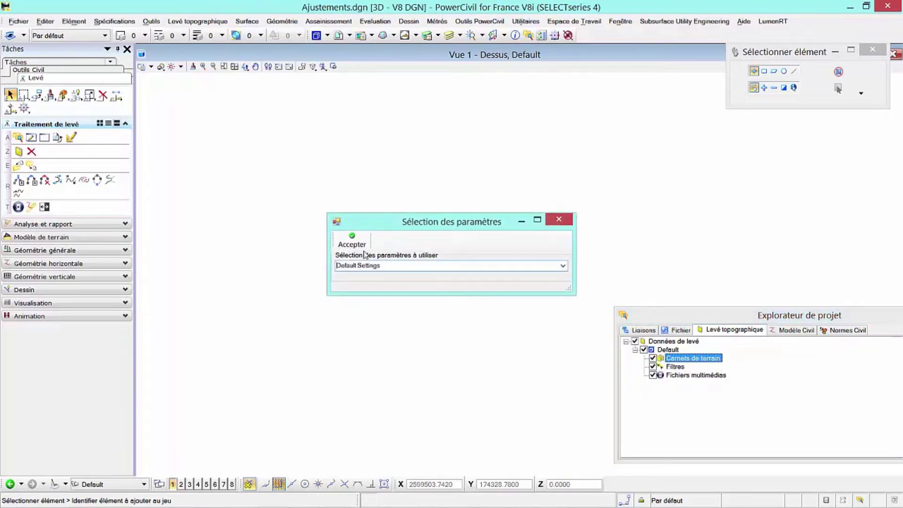
{"action": "left_click", "coordinate": [360, 245]}
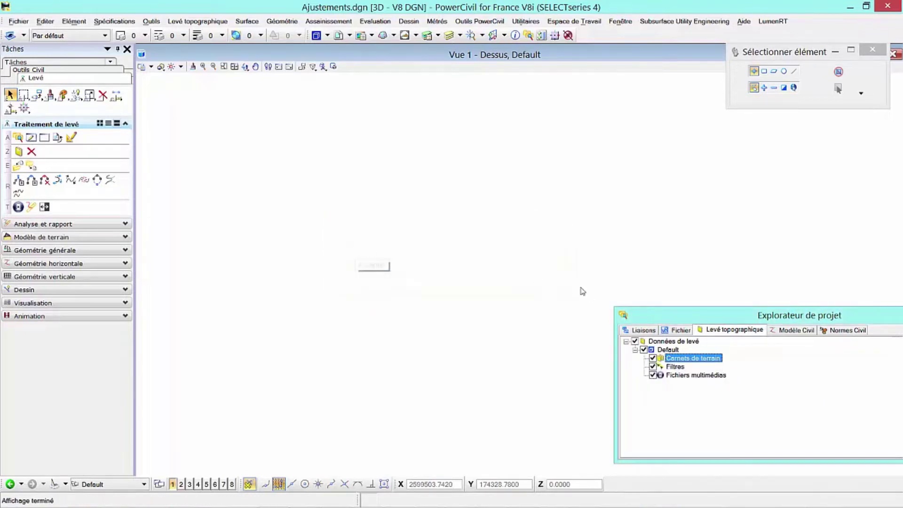
Import the raw survey file s65544.rw5 into Carnet de terrain 1, listing all file types to find it
{"action": "right_click", "coordinate": [698, 366]}
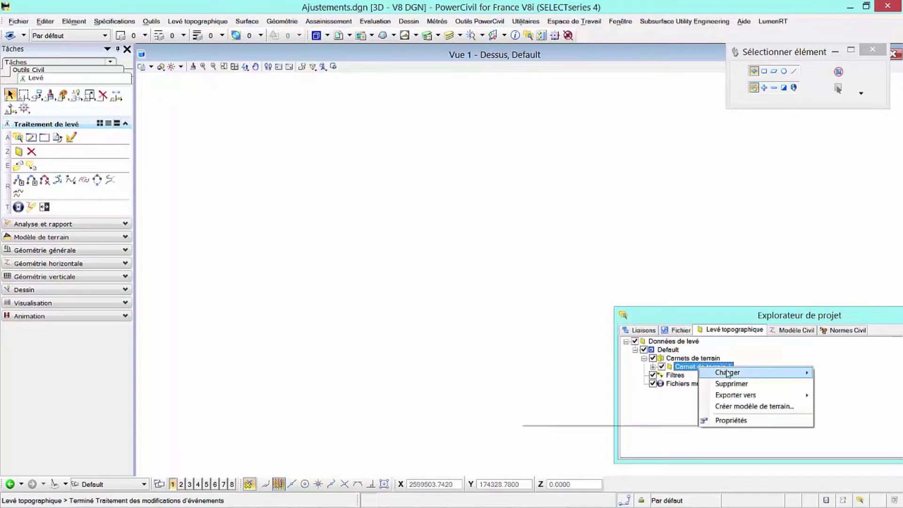
{"action": "mouse_move", "coordinate": [716, 373]}
{"action": "left_click", "coordinate": [639, 378]}
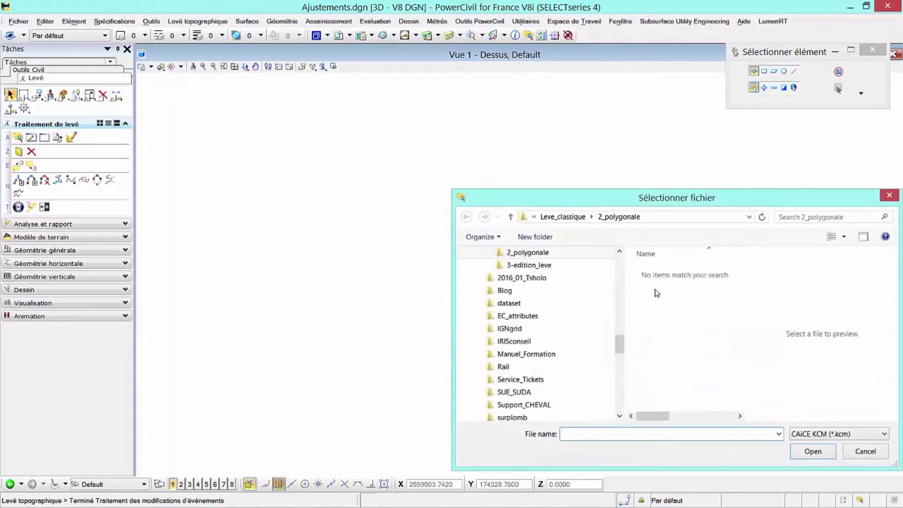
{"action": "left_click", "coordinate": [823, 432]}
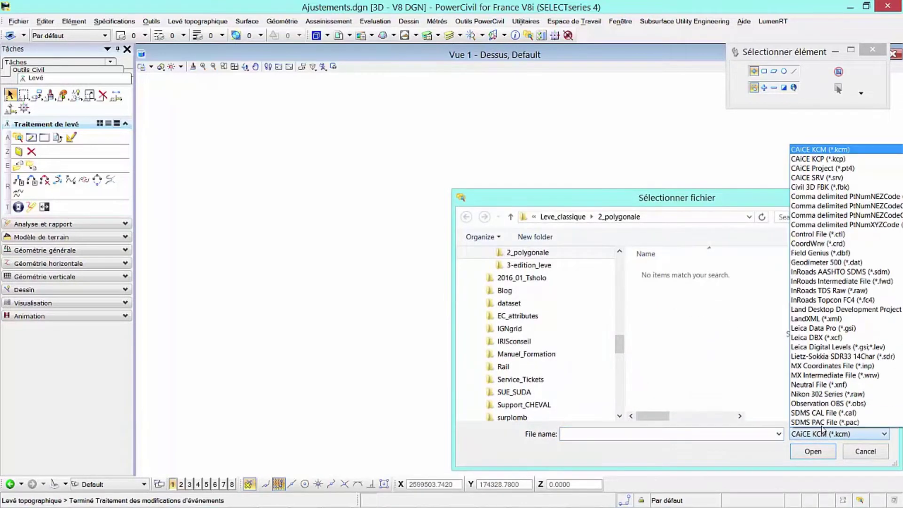
{"action": "scroll", "coordinate": [827, 421], "scroll_direction": "down", "scroll_amount": 7}
{"action": "scroll", "coordinate": [829, 421], "scroll_direction": "down", "scroll_amount": 2}
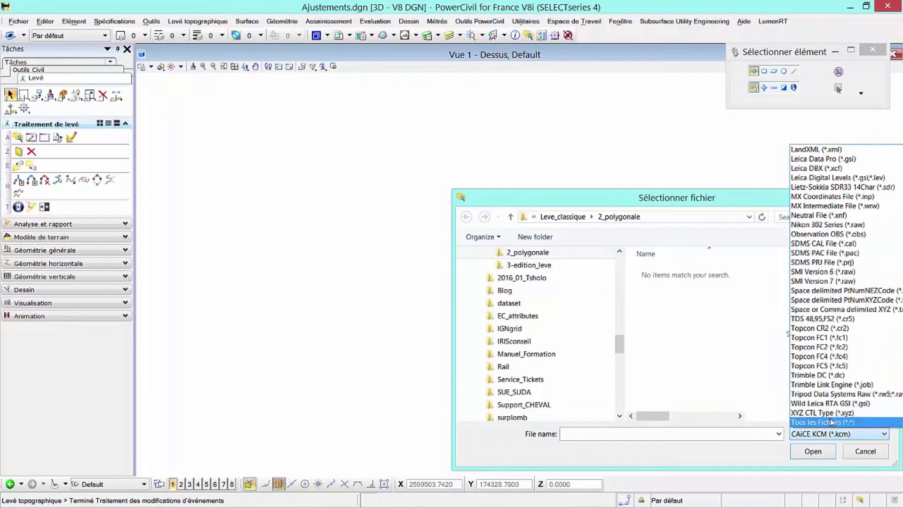
{"action": "left_click", "coordinate": [833, 423]}
{"action": "left_click", "coordinate": [658, 298]}
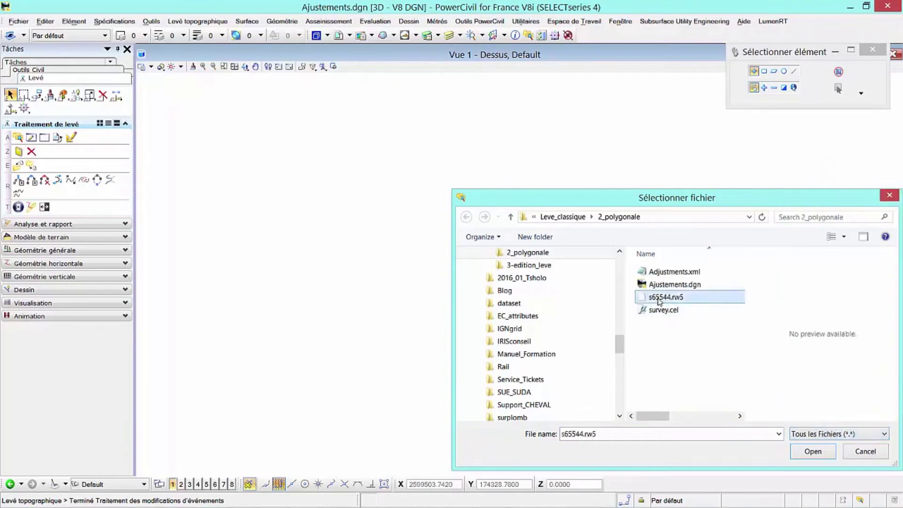
{"action": "left_click", "coordinate": [814, 452]}
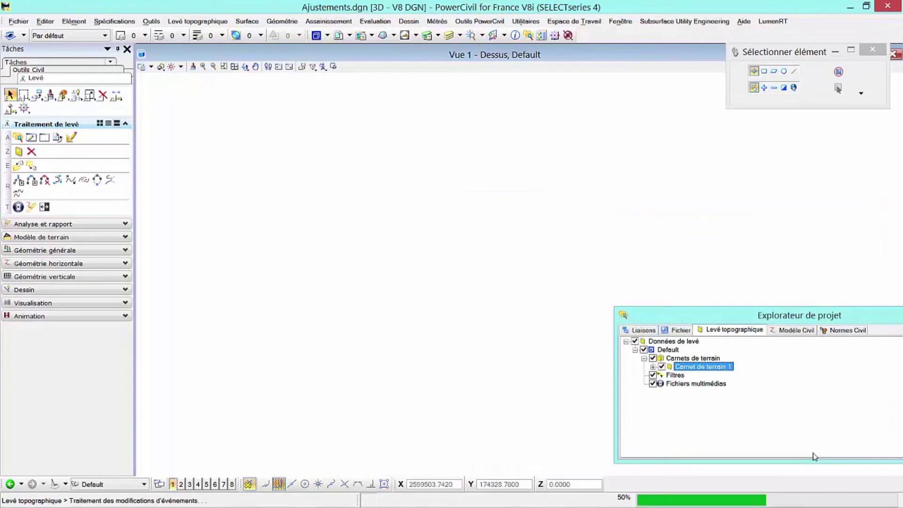
Activate Compensation for Carnet de terrain 1 and display its error ellipse at the reference station on the traverse
{"action": "scroll", "coordinate": [430, 288], "scroll_direction": "down", "scroll_amount": 6}
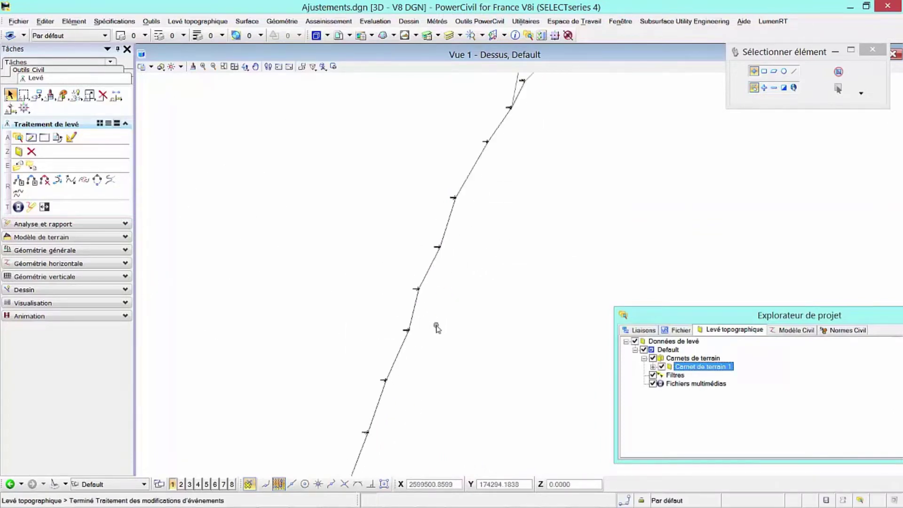
{"action": "scroll", "coordinate": [436, 326], "scroll_direction": "up", "scroll_amount": 2}
{"action": "scroll", "coordinate": [333, 323], "scroll_direction": "up", "scroll_amount": 2}
{"action": "scroll", "coordinate": [333, 322], "scroll_direction": "up", "scroll_amount": 4}
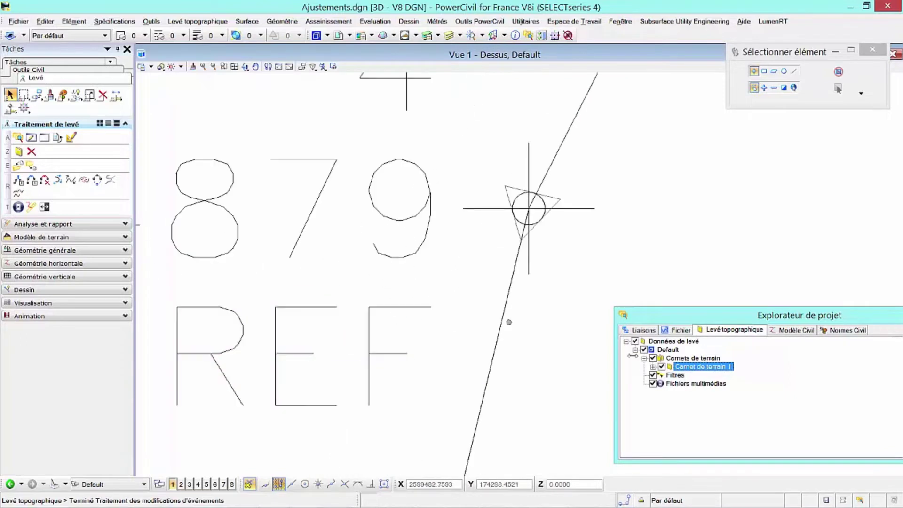
{"action": "left_click", "coordinate": [652, 366]}
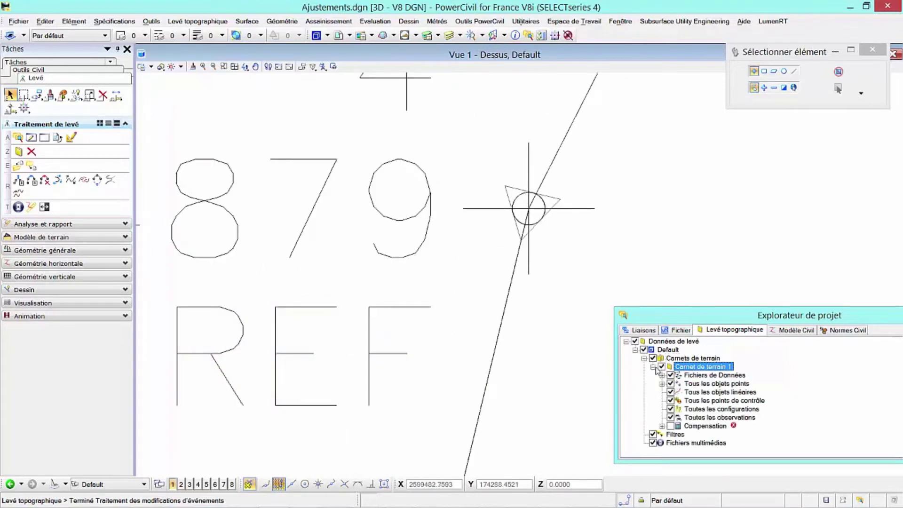
{"action": "right_click", "coordinate": [712, 425]}
{"action": "left_click", "coordinate": [725, 431]}
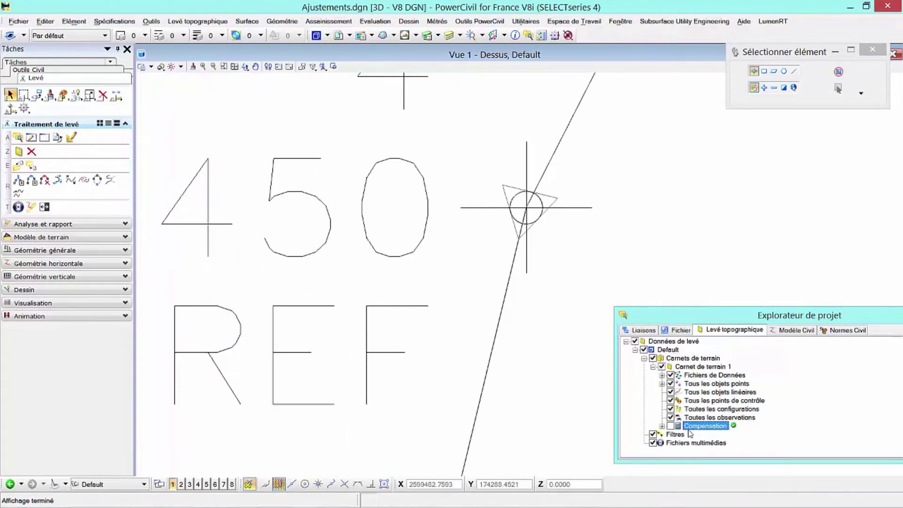
{"action": "left_click", "coordinate": [670, 426]}
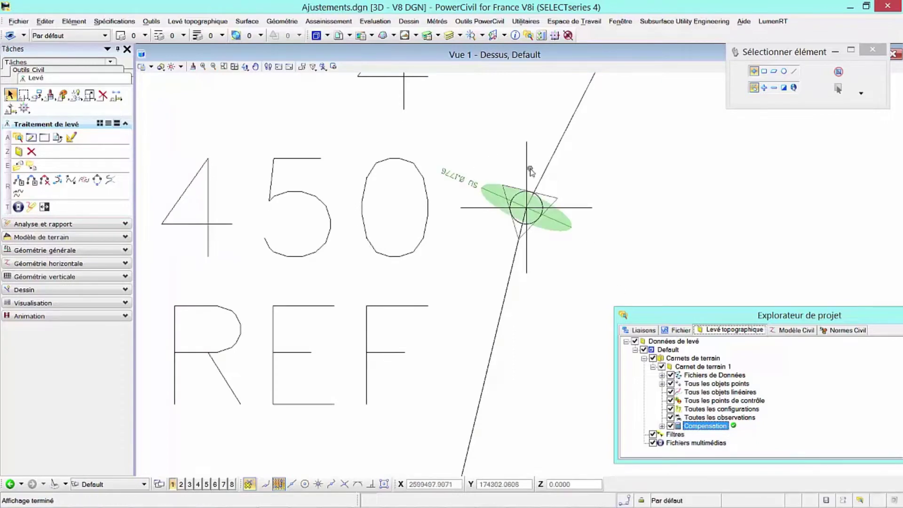
{"action": "mouse_move", "coordinate": [528, 171]}
{"action": "middle_mouse_down"}
{"action": "mouse_move", "coordinate": [465, 233]}
{"action": "mouse_move", "coordinate": [523, 170]}
{"action": "middle_mouse_up"}
{"action": "scroll", "coordinate": [523, 167], "scroll_direction": "up", "scroll_amount": 5}
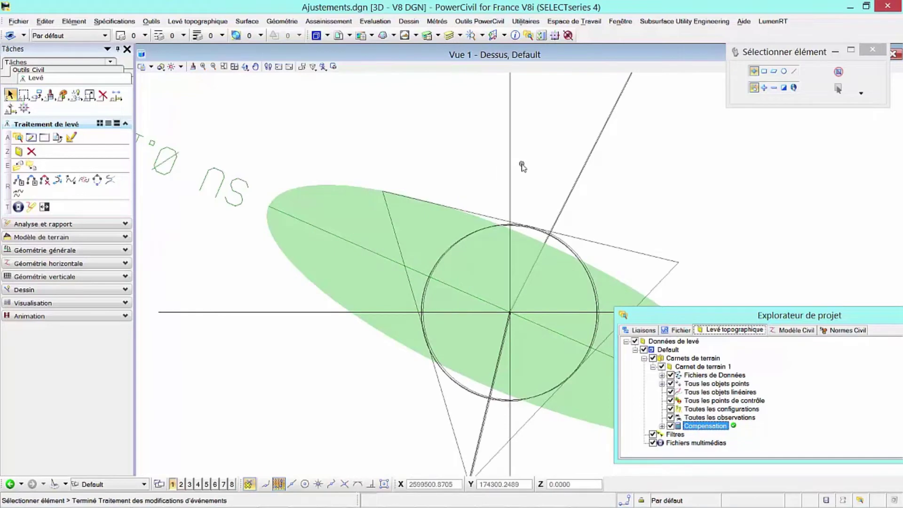
{"action": "scroll", "coordinate": [522, 167], "scroll_direction": "down", "scroll_amount": 2}
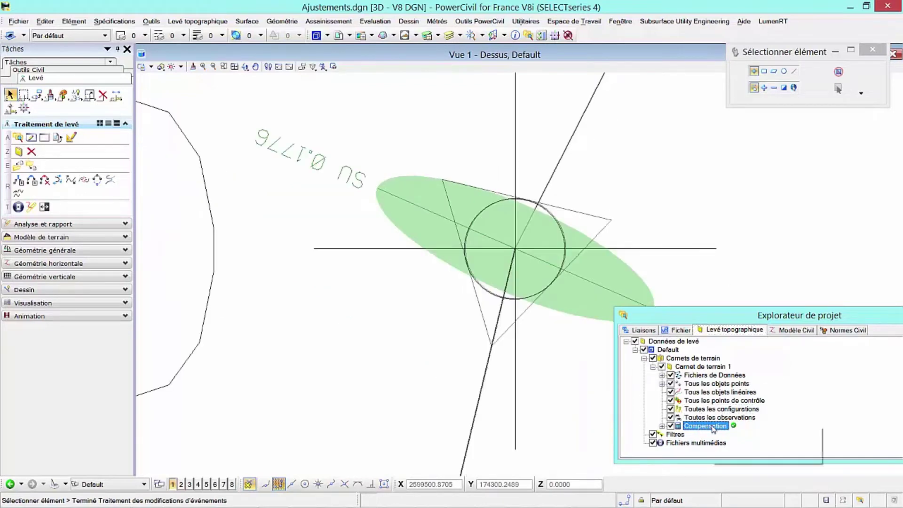
Generate the complete compensation results report and review its least squares defaults and summary
{"action": "right_click", "coordinate": [713, 429]}
{"action": "mouse_move", "coordinate": [743, 443]}
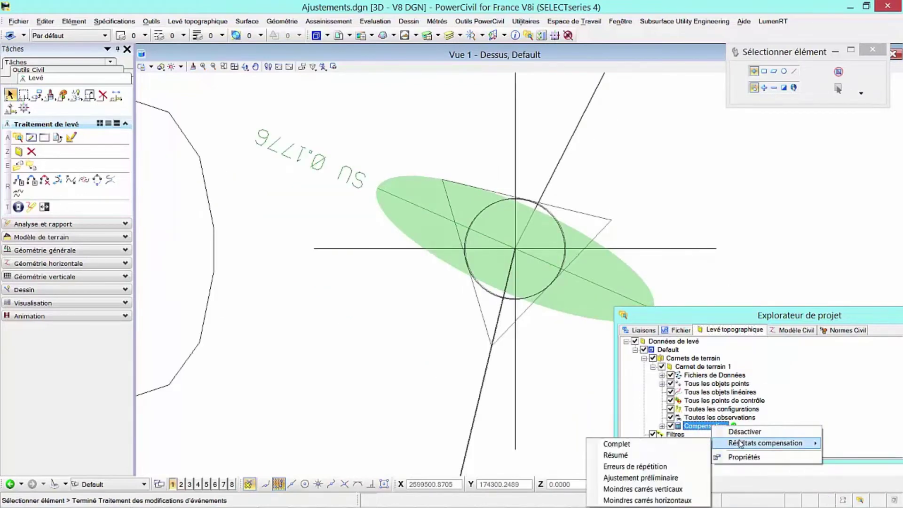
{"action": "left_click", "coordinate": [686, 444]}
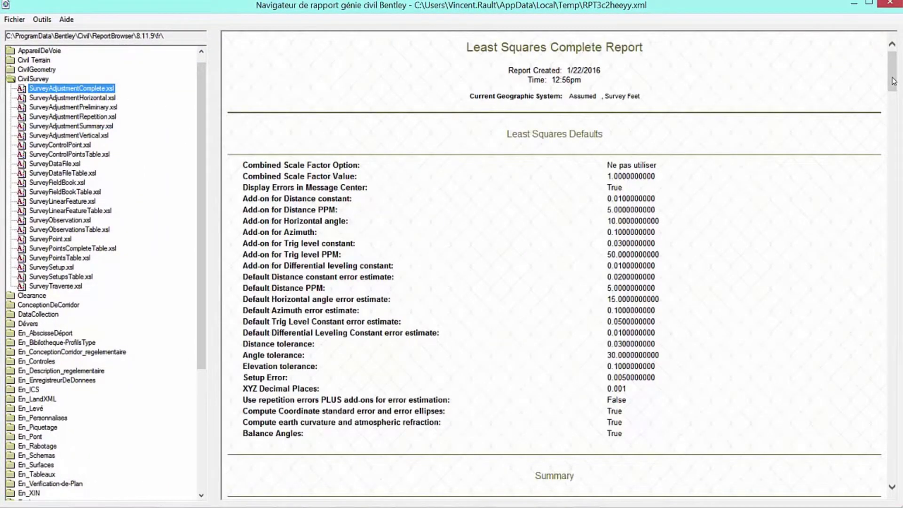
{"action": "left_click_drag", "start_coordinate": [894, 80], "coordinate": [898, 110]}
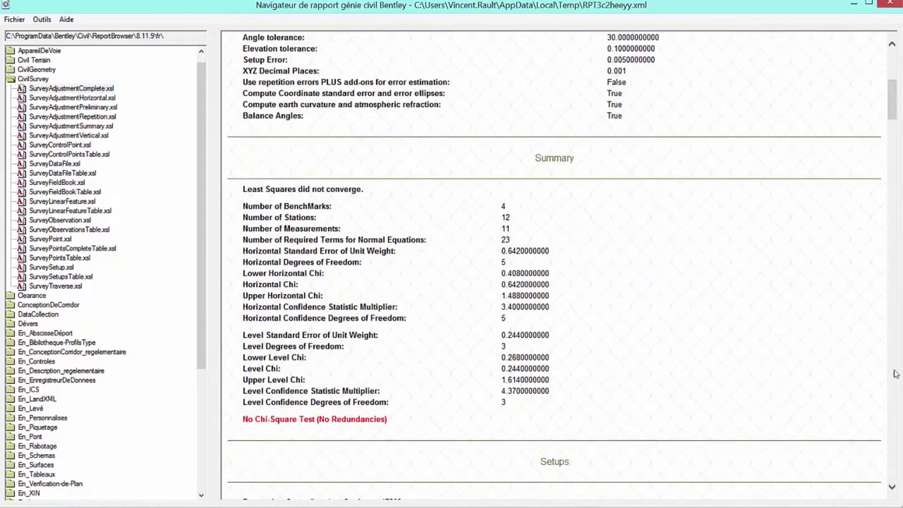
{"action": "scroll", "coordinate": [712, 324], "scroll_direction": "down", "scroll_amount": 15}
Review the horizontal, preliminary, repetition and summary adjustment reports, and close the report browser
{"action": "left_click", "coordinate": [95, 98]}
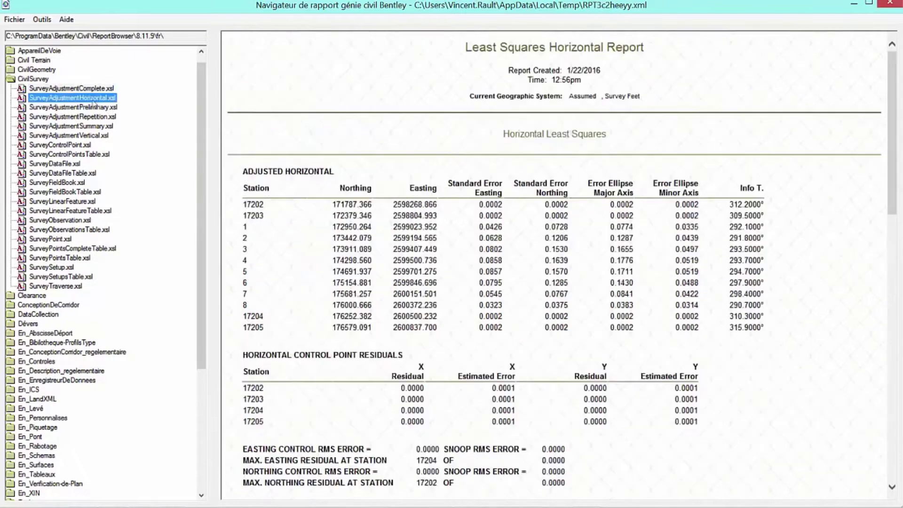
{"action": "left_click", "coordinate": [77, 108]}
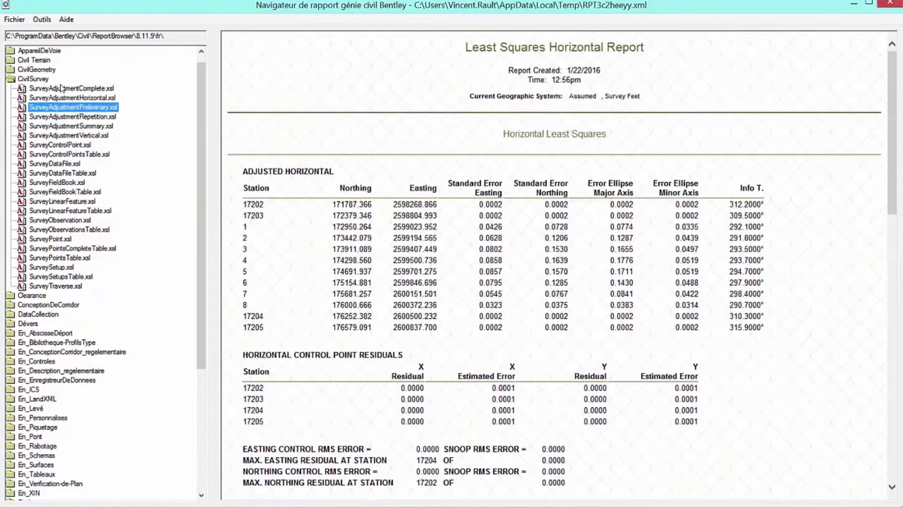
{"action": "left_click", "coordinate": [68, 117]}
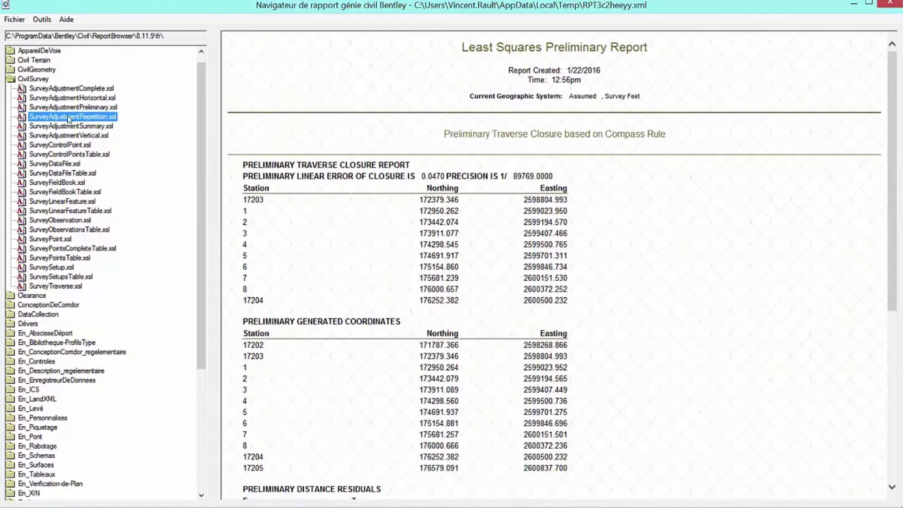
{"action": "left_click", "coordinate": [72, 126]}
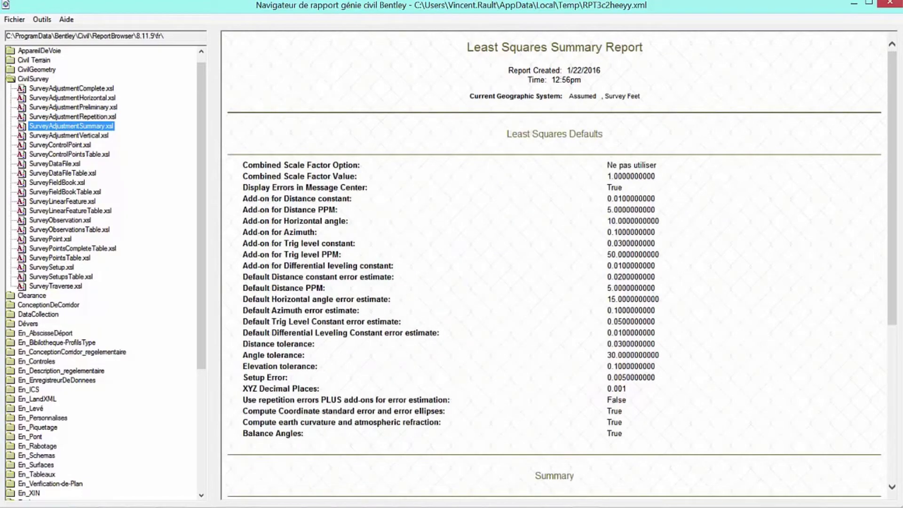
{"action": "left_click_drag", "start_coordinate": [896, 312], "coordinate": [880, 187]}
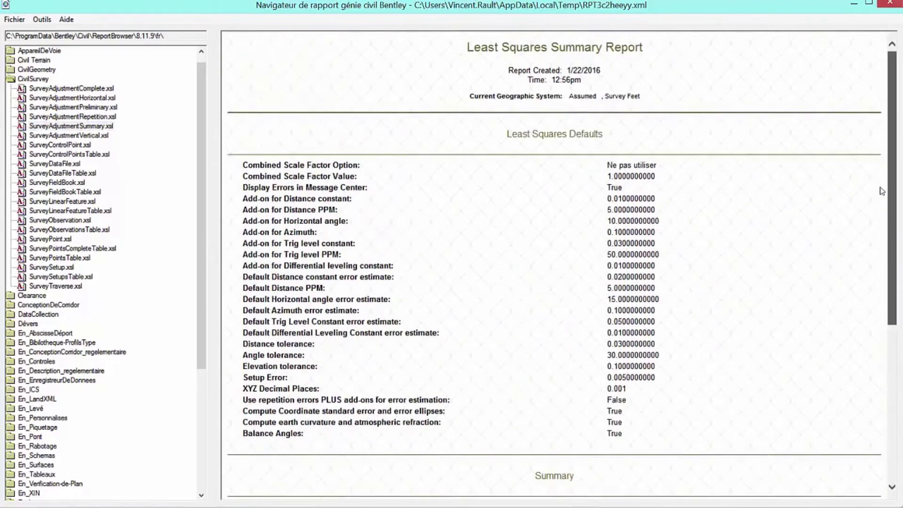
{"action": "left_click", "coordinate": [889, 2]}
Inspect the properties of Compensation, including its least squares type, error estimates and tolerances, and close the element information
{"action": "right_click", "coordinate": [710, 427]}
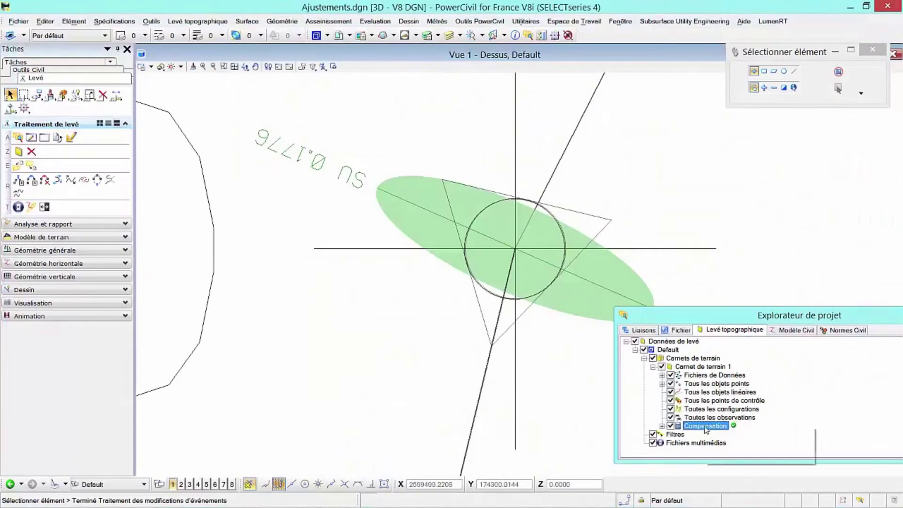
{"action": "left_click", "coordinate": [743, 457]}
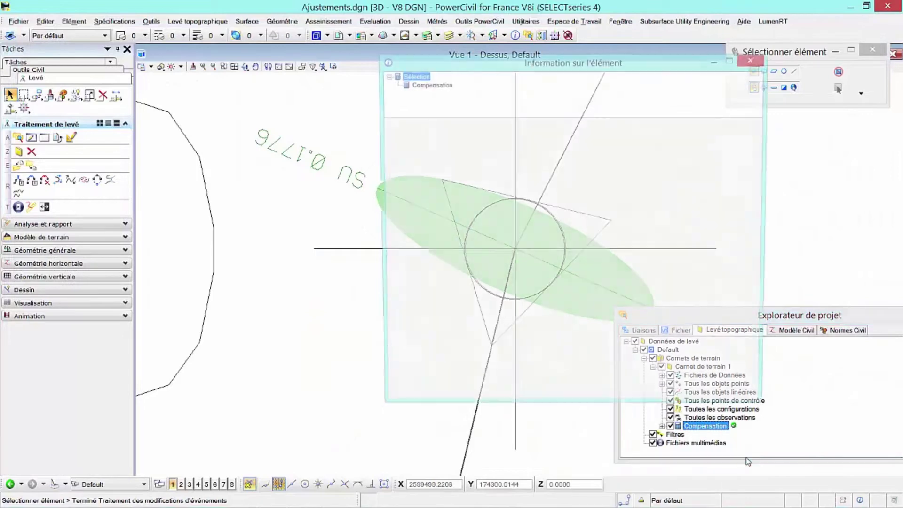
{"action": "left_click", "coordinate": [397, 137]}
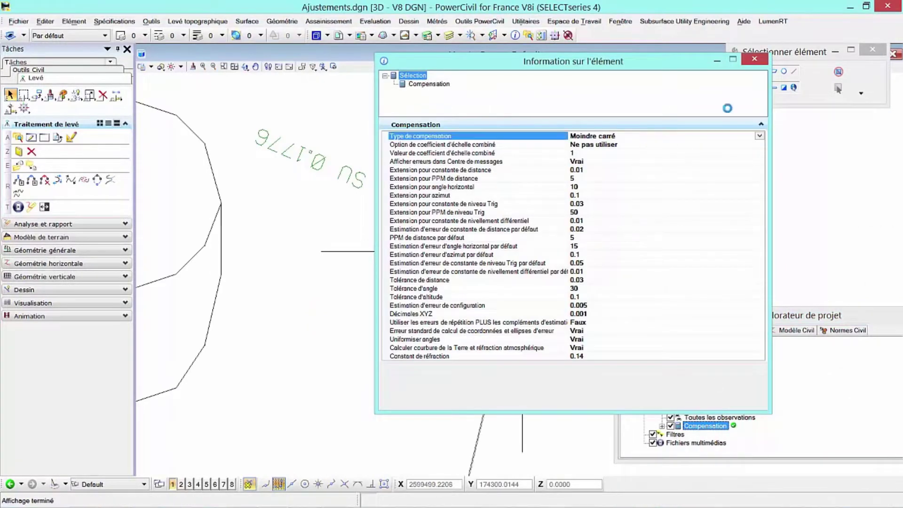
{"action": "left_click", "coordinate": [756, 60]}
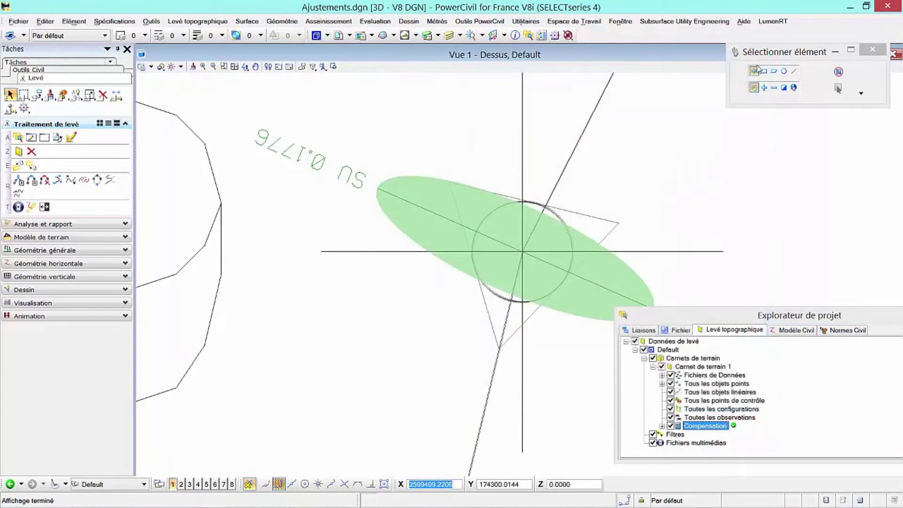
Create a new traverse under Compensation from the found point list 17203 to 17205, name it poly and accept it
{"action": "left_click", "coordinate": [662, 426]}
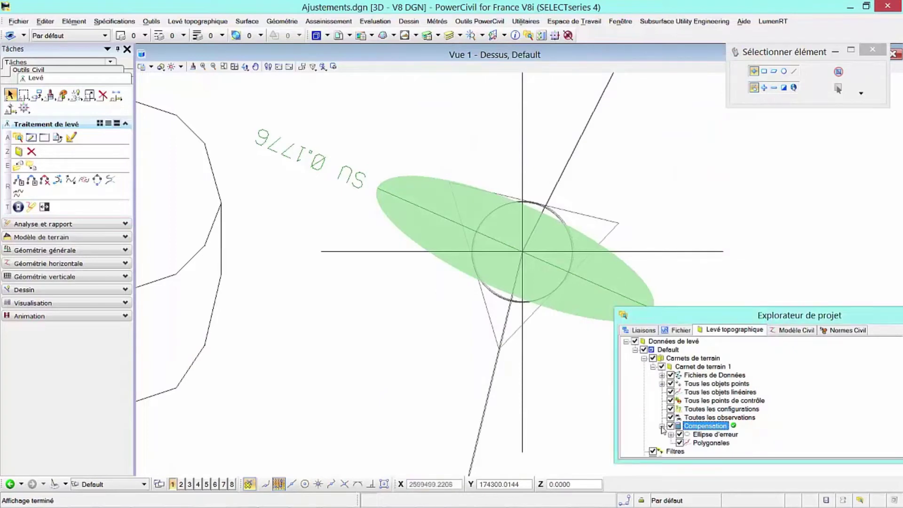
{"action": "right_click", "coordinate": [709, 443]}
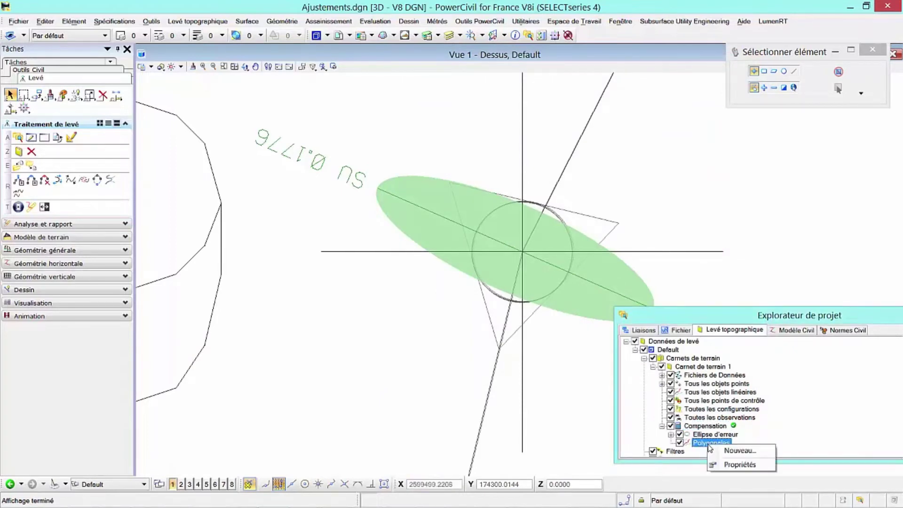
{"action": "left_click", "coordinate": [735, 453]}
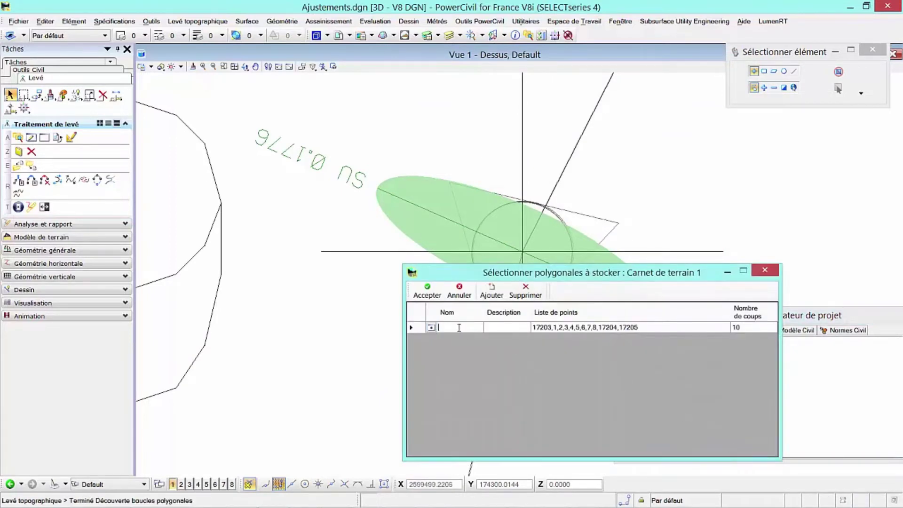
{"action": "left_click", "coordinate": [461, 328]}
{"action": "type", "text": "poly"}
{"action": "key", "text": "Return"}
{"action": "left_click", "coordinate": [427, 292]}
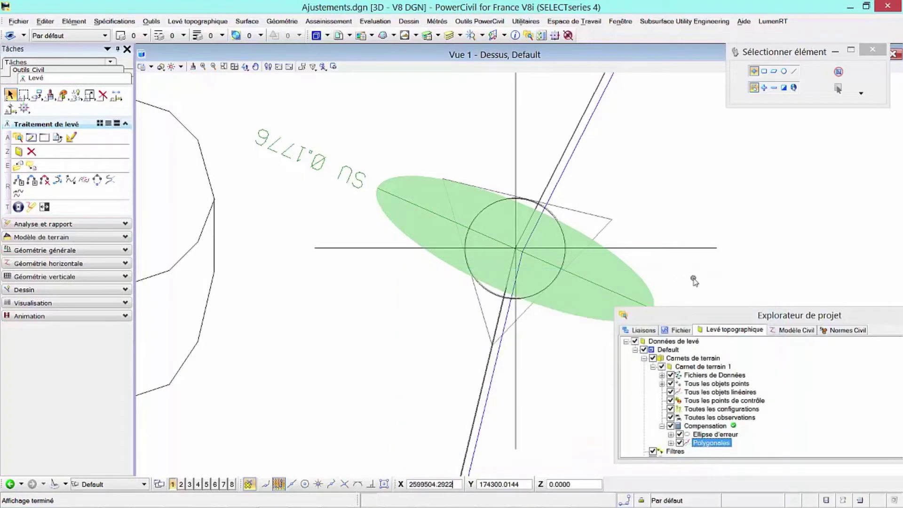
Generate the traverse report for poly, review its coordinates, errors, accuracies and observations, and close the report browser
{"action": "right_click", "coordinate": [708, 427]}
{"action": "mouse_move", "coordinate": [736, 446]}
{"action": "left_click", "coordinate": [835, 448]}
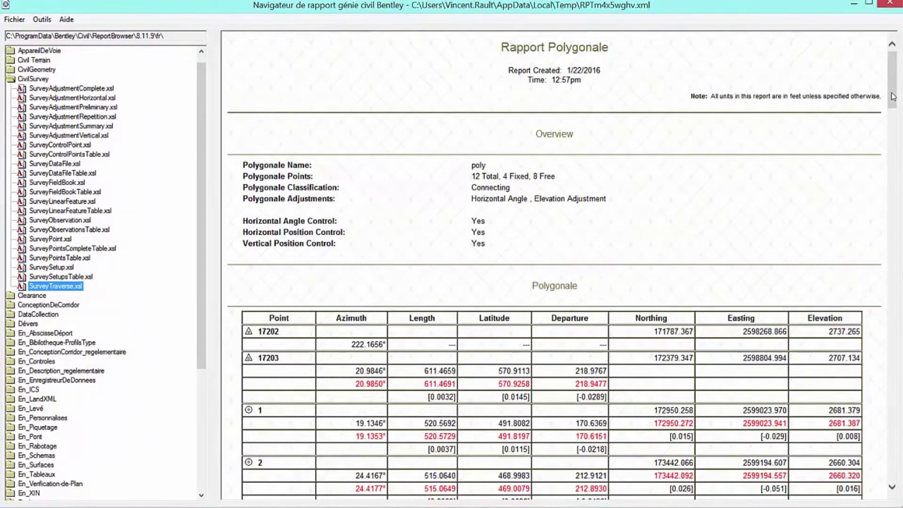
{"action": "left_click_drag", "start_coordinate": [892, 97], "coordinate": [899, 231]}
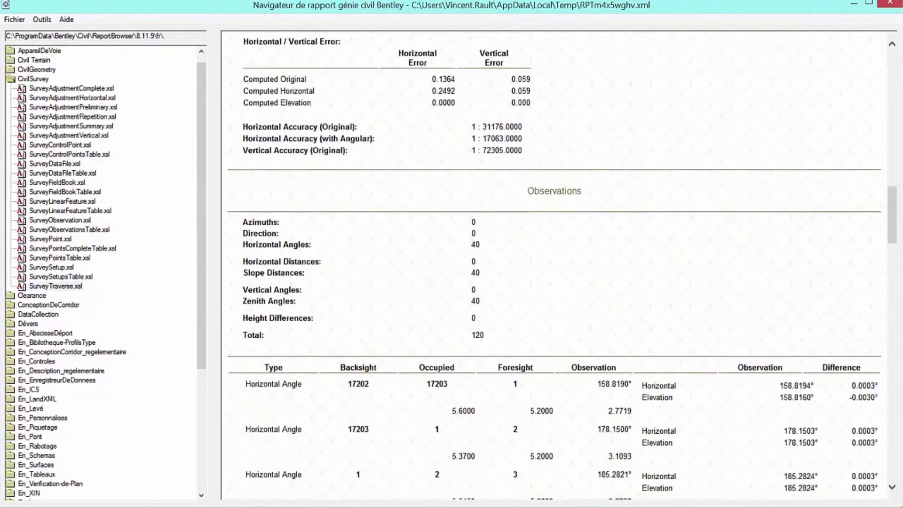
{"action": "key", "text": "Page_Down"}
{"action": "key", "text": "Page_Down"}
{"action": "key", "text": "Page_Down"}
{"action": "key", "text": "Page_Down"}
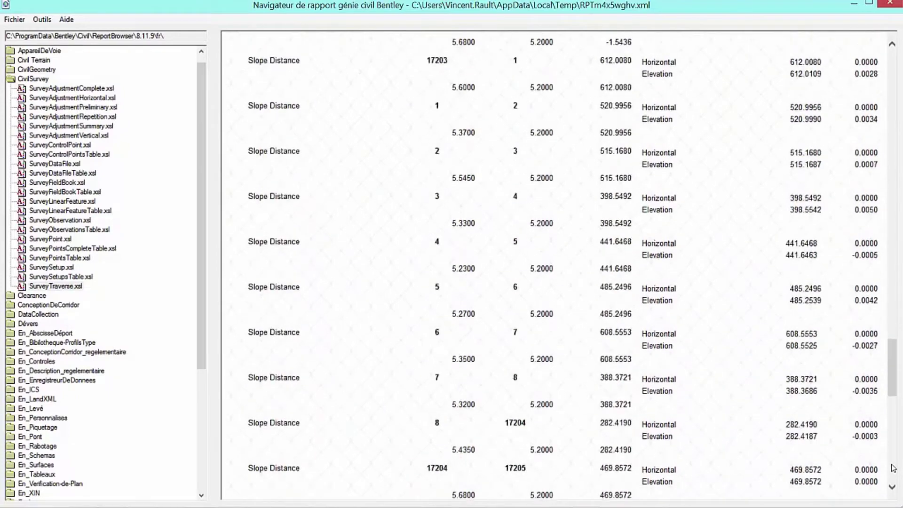
{"action": "left_click", "coordinate": [893, 471]}
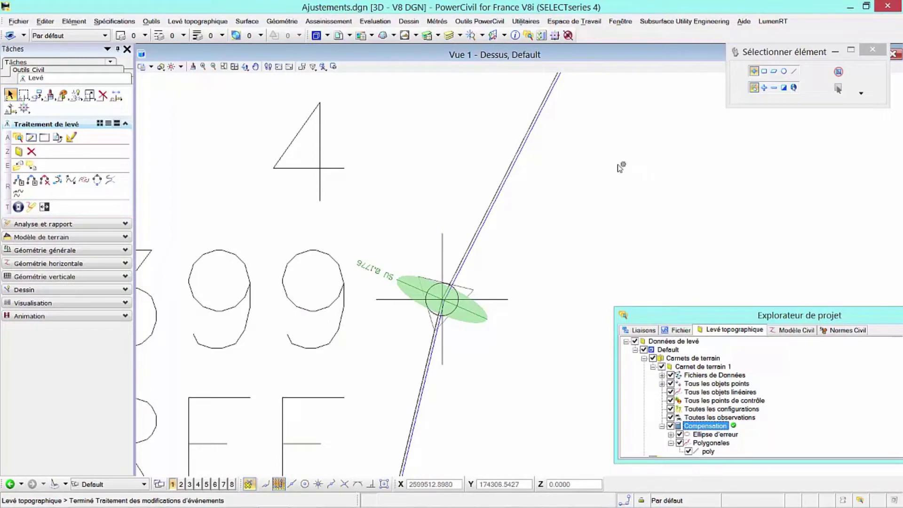
Open the drawing 1_edition_lignes.dgn from the 3-edition_leve folder
{"action": "left_click", "coordinate": [17, 21]}
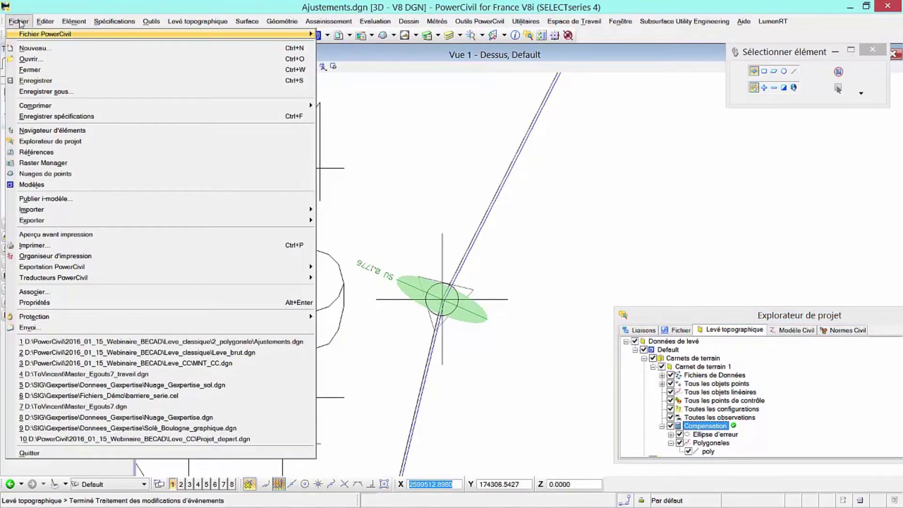
{"action": "left_click", "coordinate": [26, 59]}
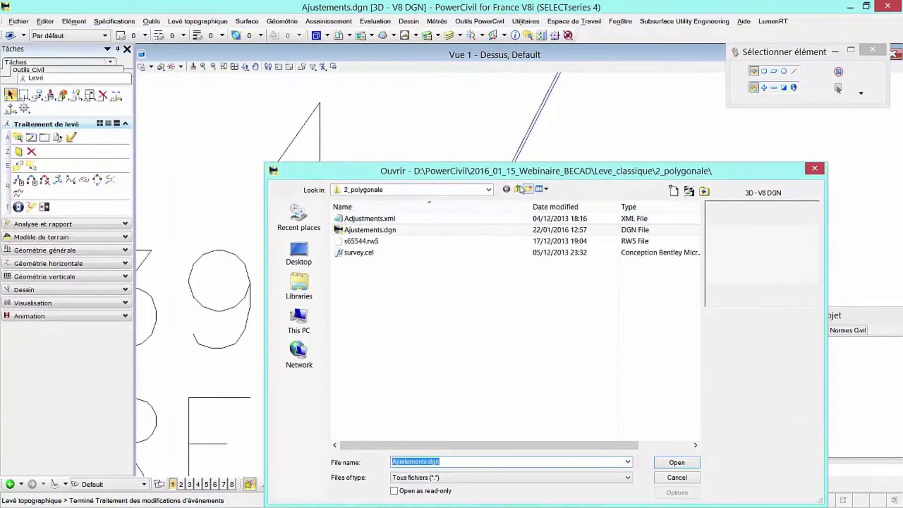
{"action": "left_click", "coordinate": [517, 189]}
{"action": "double_click", "coordinate": [371, 230]}
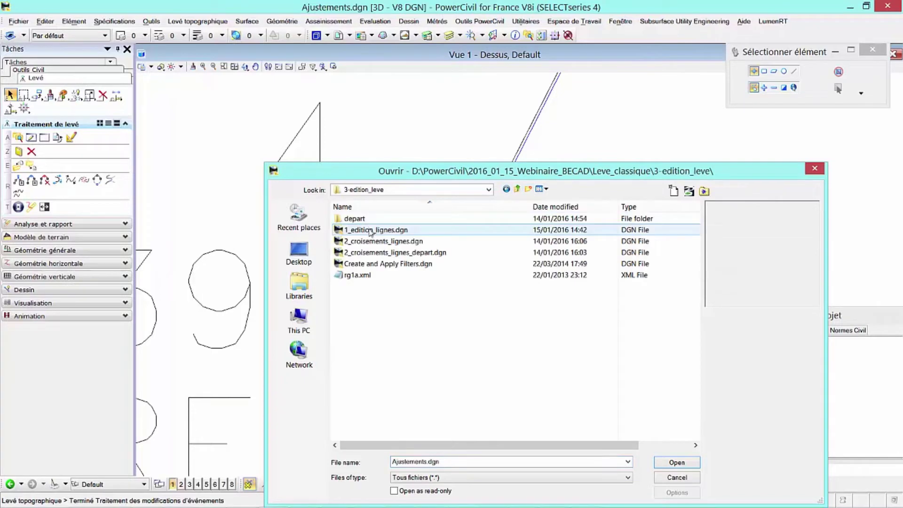
{"action": "left_click", "coordinate": [371, 230]}
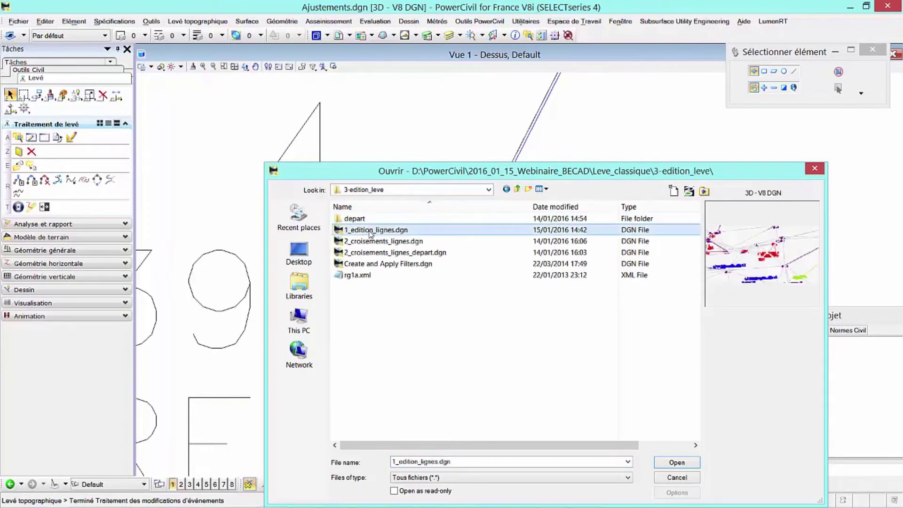
{"action": "left_click", "coordinate": [675, 463]}
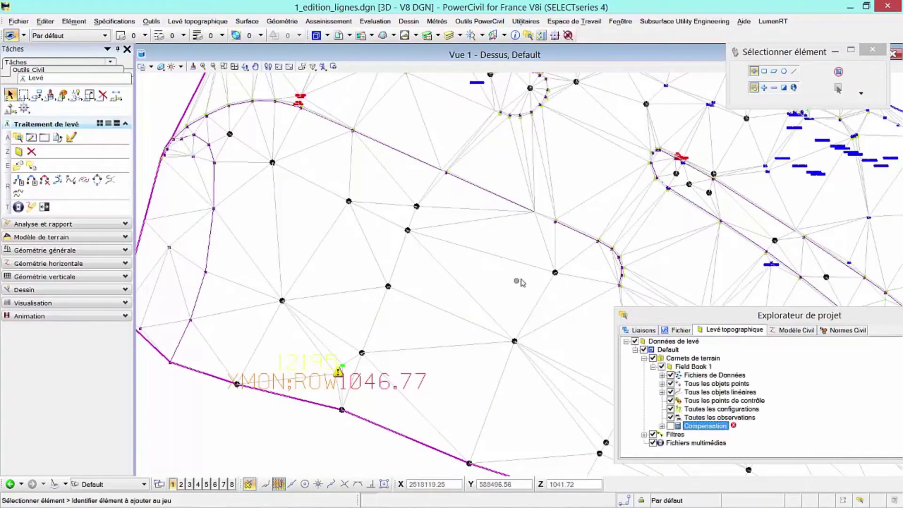
Close the large open building outline's linear feature with Utiliser forme fermée set to Faux
{"action": "middle_click_drag", "start_coordinate": [516, 283], "coordinate": [269, 362]}
{"action": "middle_click_drag", "start_coordinate": [505, 162], "coordinate": [200, 375]}
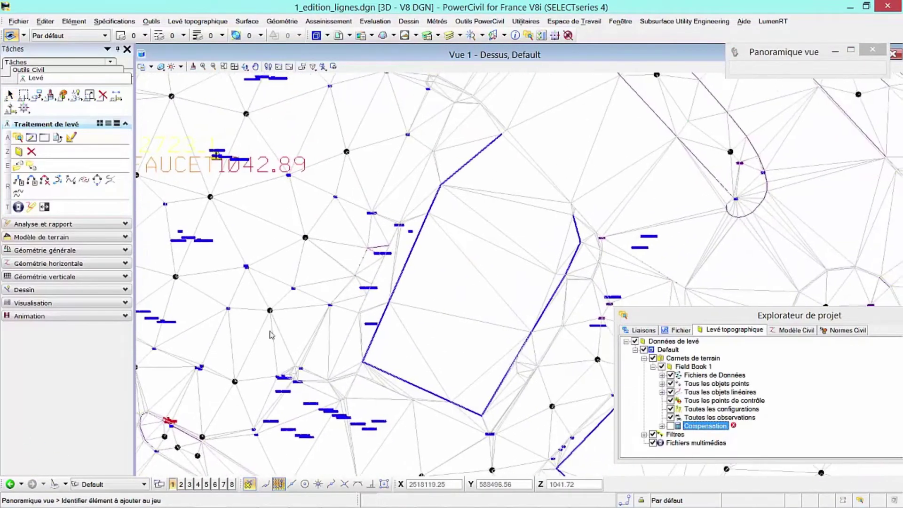
{"action": "mouse_move", "coordinate": [470, 285]}
{"action": "middle_mouse_down"}
{"action": "mouse_move", "coordinate": [411, 259]}
{"action": "mouse_move", "coordinate": [285, 241]}
{"action": "middle_mouse_up"}
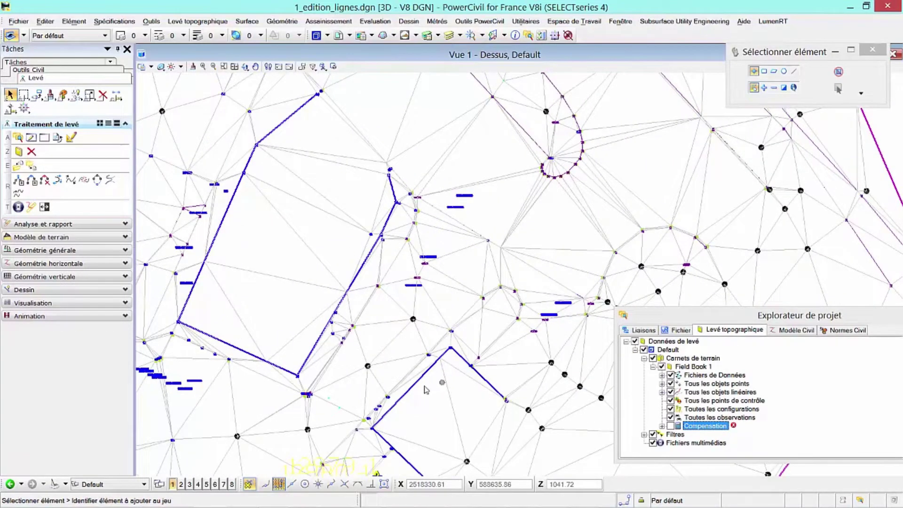
{"action": "left_click", "coordinate": [285, 123]}
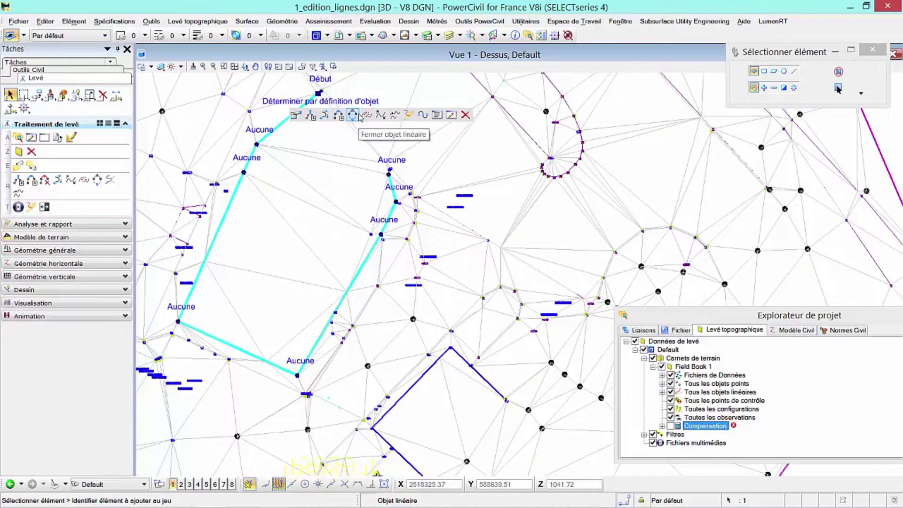
{"action": "left_click", "coordinate": [352, 115]}
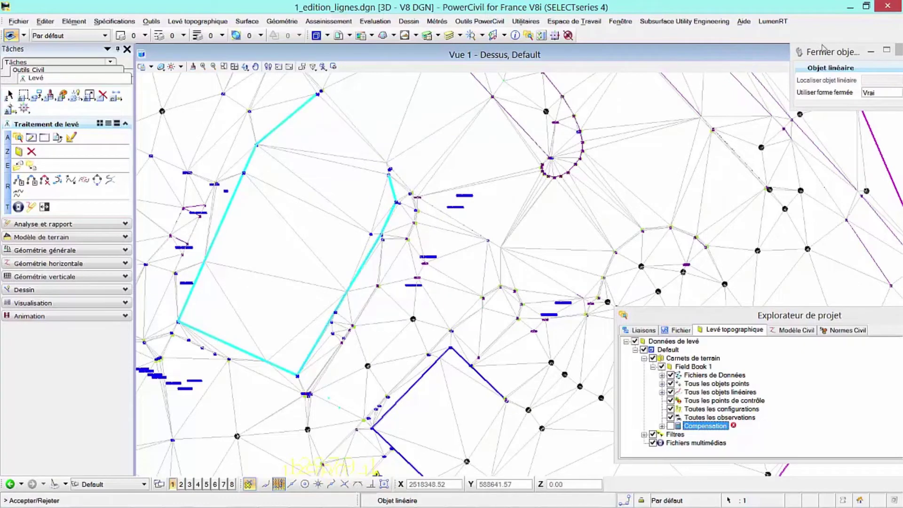
{"action": "left_click_drag", "start_coordinate": [824, 49], "coordinate": [609, 74]}
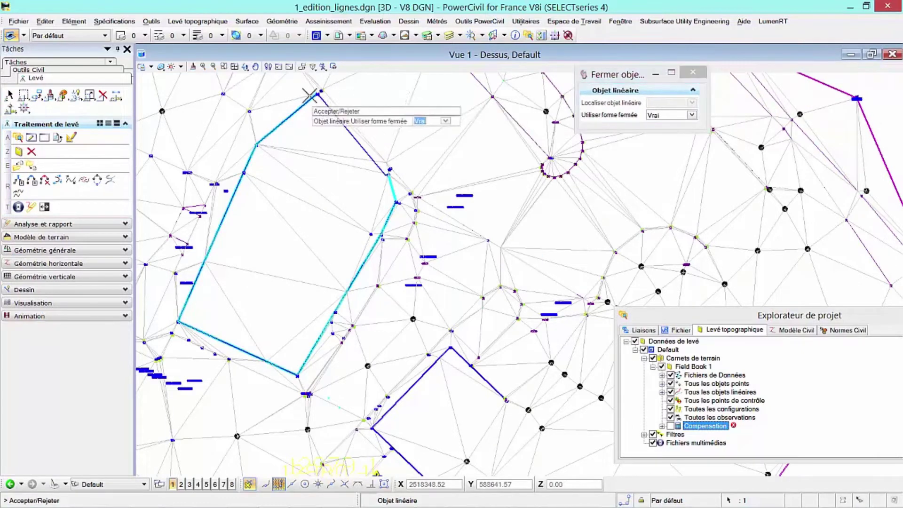
{"action": "scroll", "coordinate": [312, 93], "scroll_direction": "up", "scroll_amount": 3}
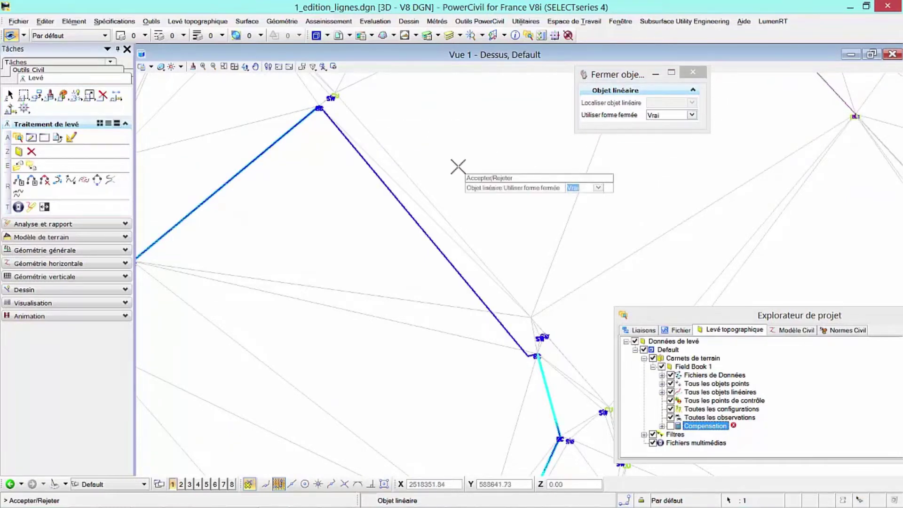
{"action": "key", "text": "Down"}
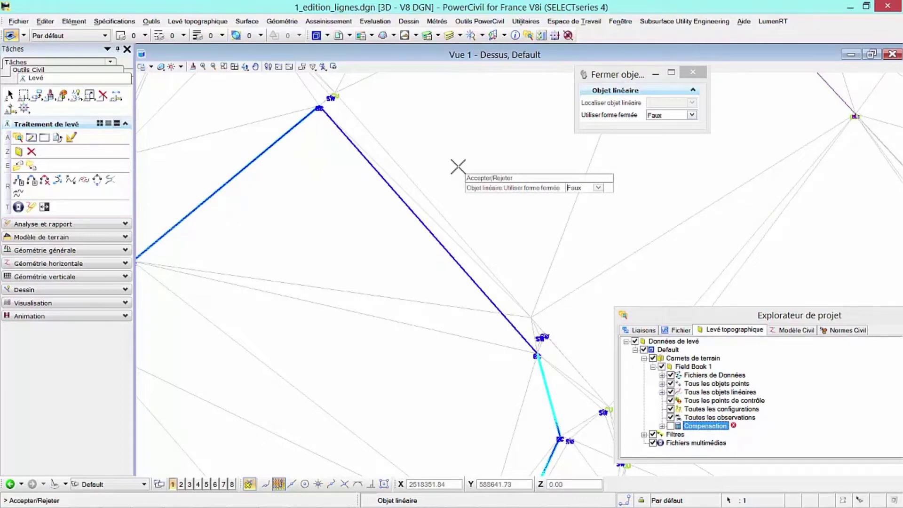
{"action": "left_click", "coordinate": [458, 167]}
Close the smaller building outline BC1 with Utiliser forme fermée set to Vrai
{"action": "middle_click_drag", "start_coordinate": [524, 261], "coordinate": [268, 75]}
{"action": "middle_click_drag", "start_coordinate": [459, 259], "coordinate": [343, 116]}
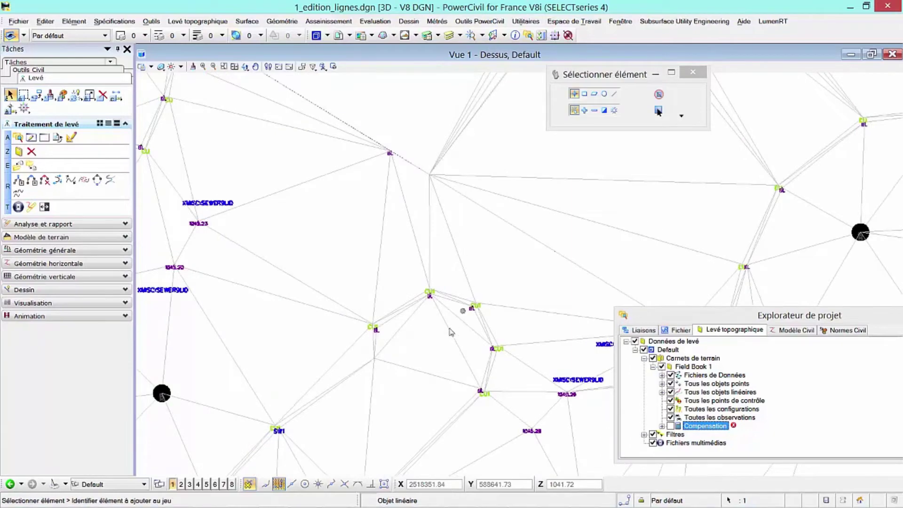
{"action": "scroll", "coordinate": [400, 318], "scroll_direction": "down", "scroll_amount": 3}
{"action": "middle_click_drag", "start_coordinate": [401, 397], "coordinate": [431, 117]}
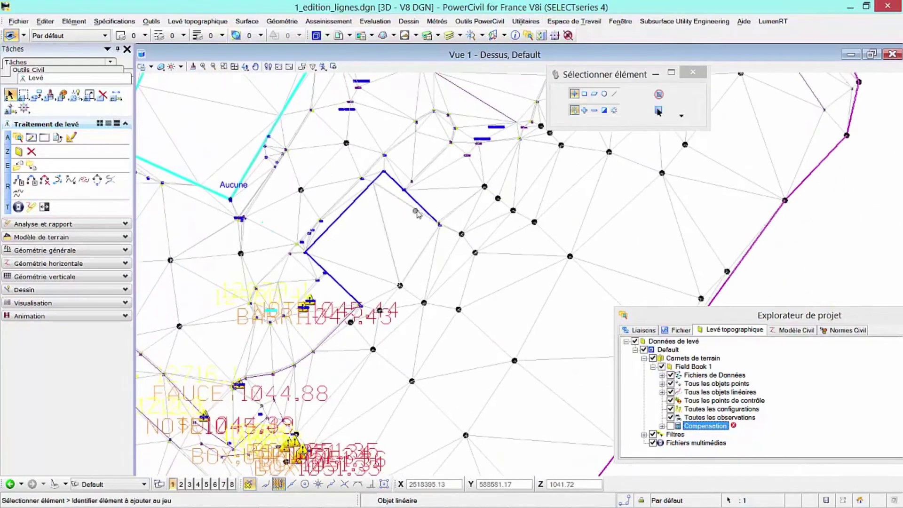
{"action": "mouse_move", "coordinate": [426, 211]}
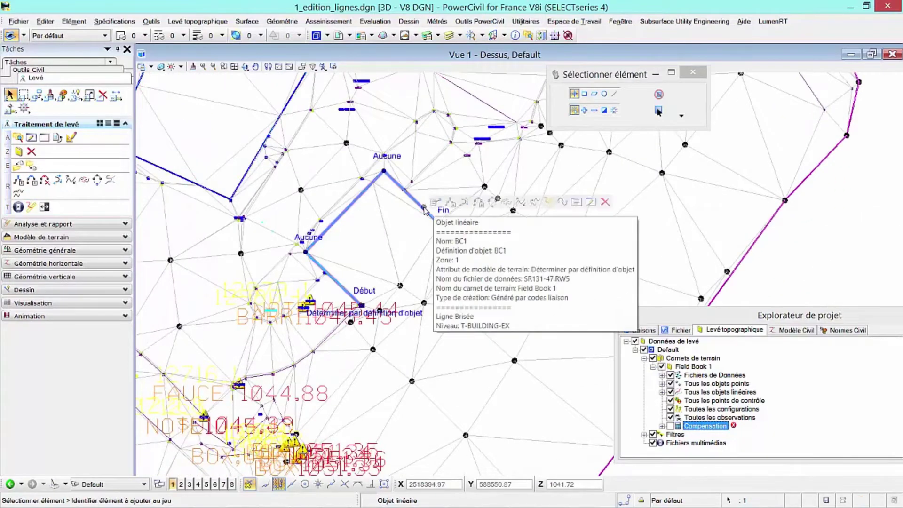
{"action": "left_click", "coordinate": [490, 204]}
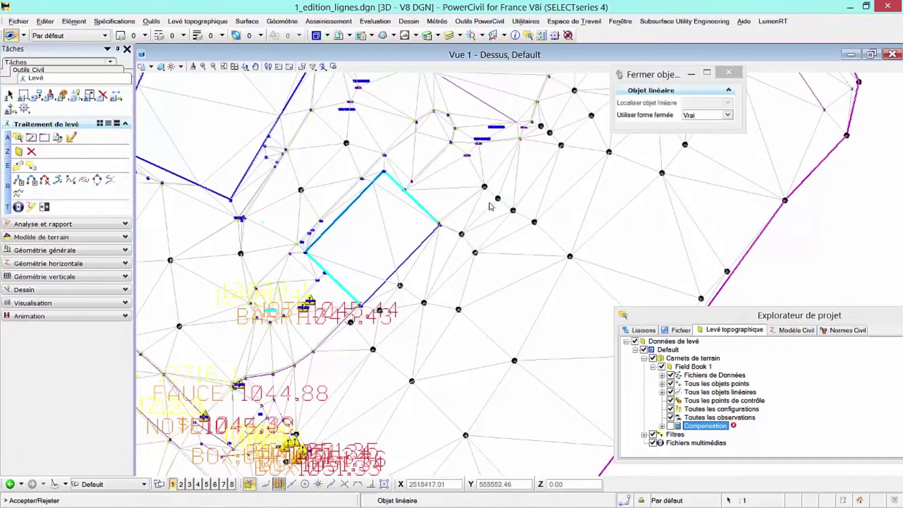
{"action": "left_click", "coordinate": [490, 205]}
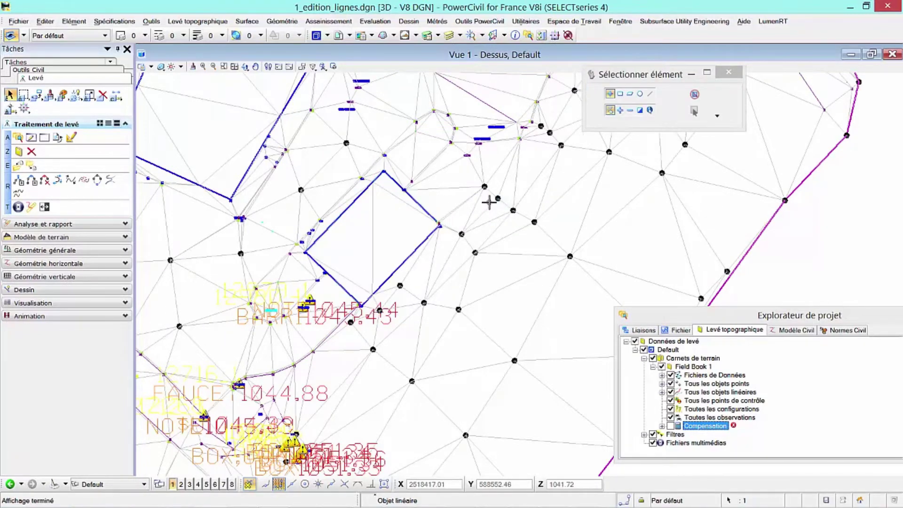
Join linear feature BL_5 to the neighbouring curved line across the gap between their ends using Joindre objets linéaires
{"action": "middle_click_drag", "start_coordinate": [412, 191], "coordinate": [452, 254]}
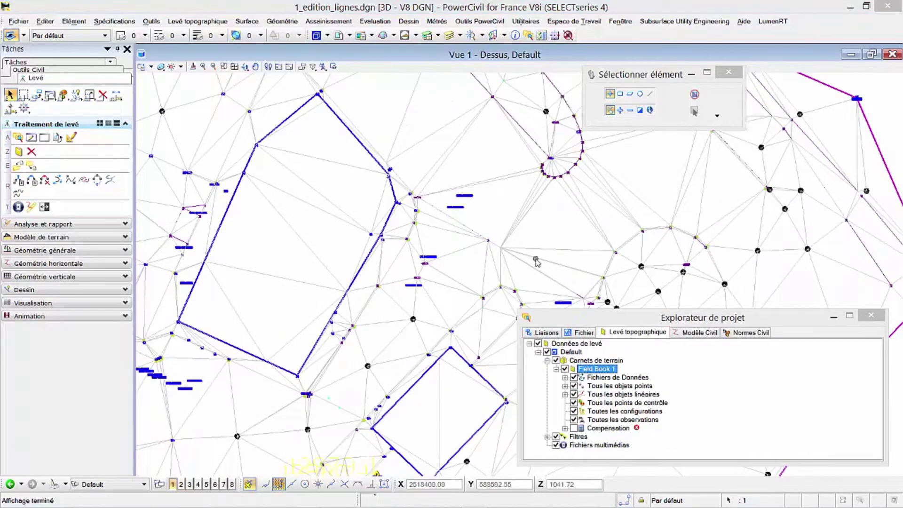
{"action": "scroll", "coordinate": [537, 262], "scroll_direction": "down", "scroll_amount": 5}
{"action": "scroll", "coordinate": [368, 363], "scroll_direction": "up", "scroll_amount": 5}
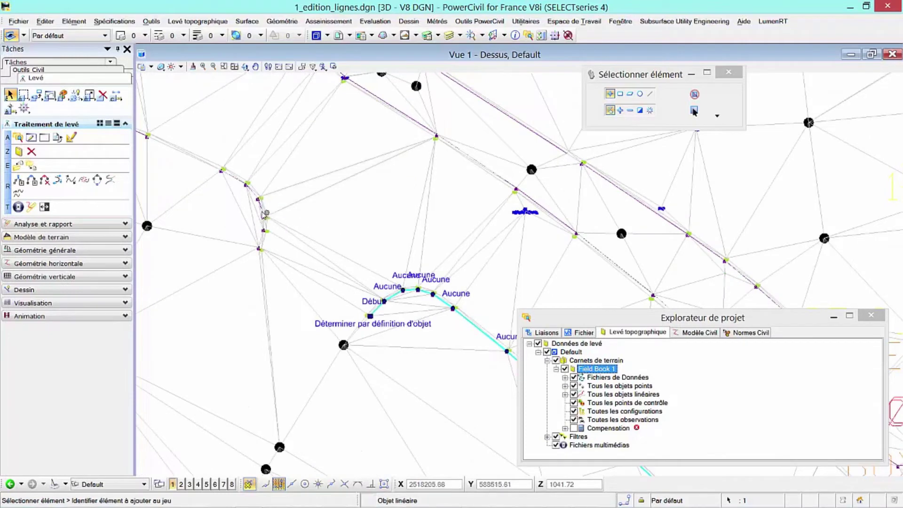
{"action": "left_click", "coordinate": [260, 210]}
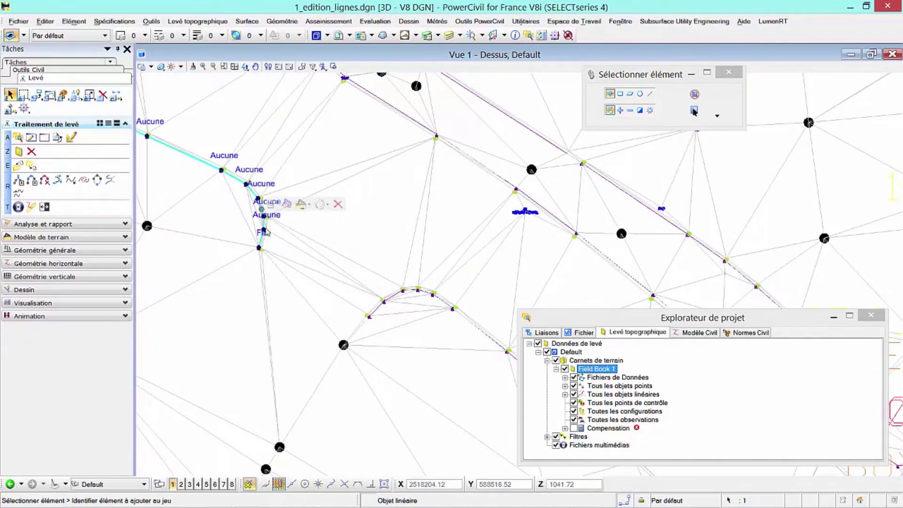
{"action": "mouse_move", "coordinate": [392, 302]}
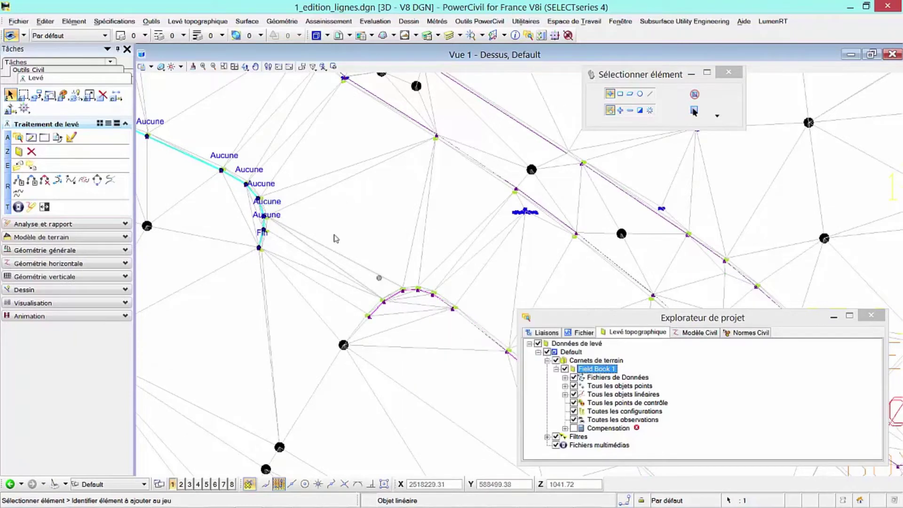
{"action": "mouse_move", "coordinate": [213, 170]}
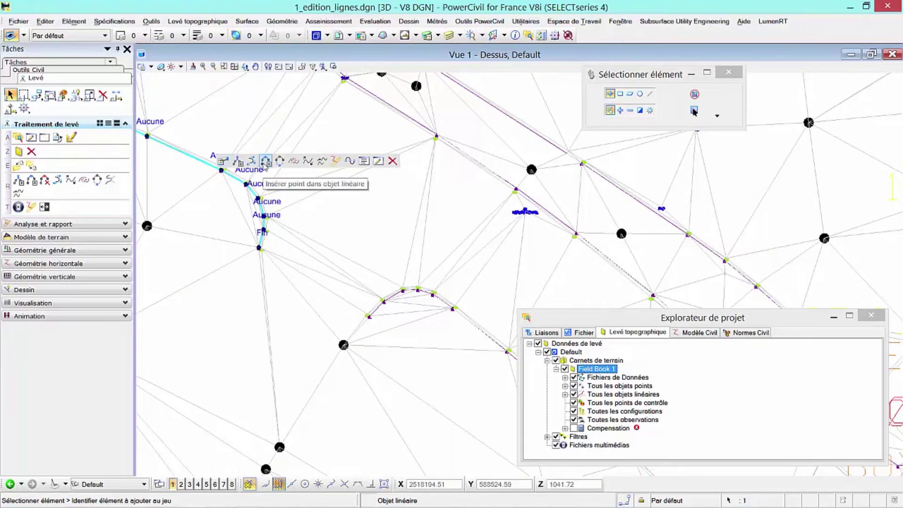
{"action": "left_click", "coordinate": [351, 161]}
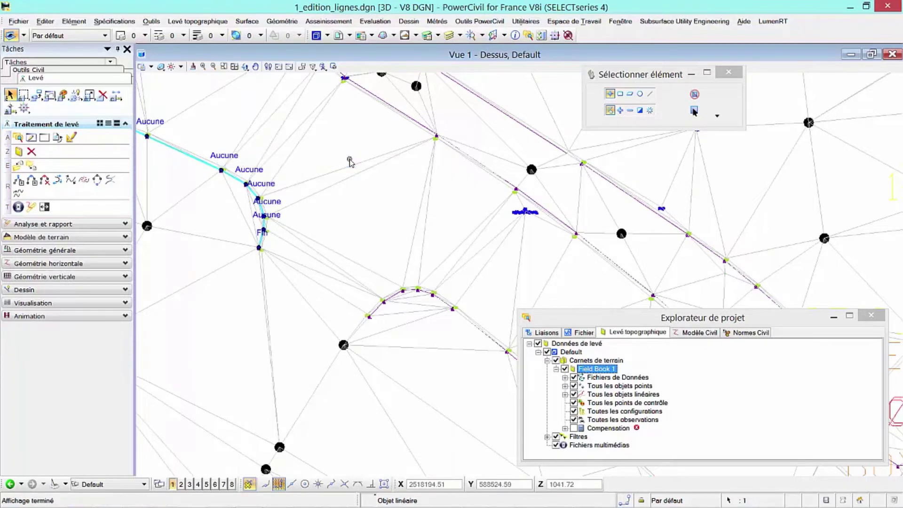
{"action": "left_click", "coordinate": [413, 294]}
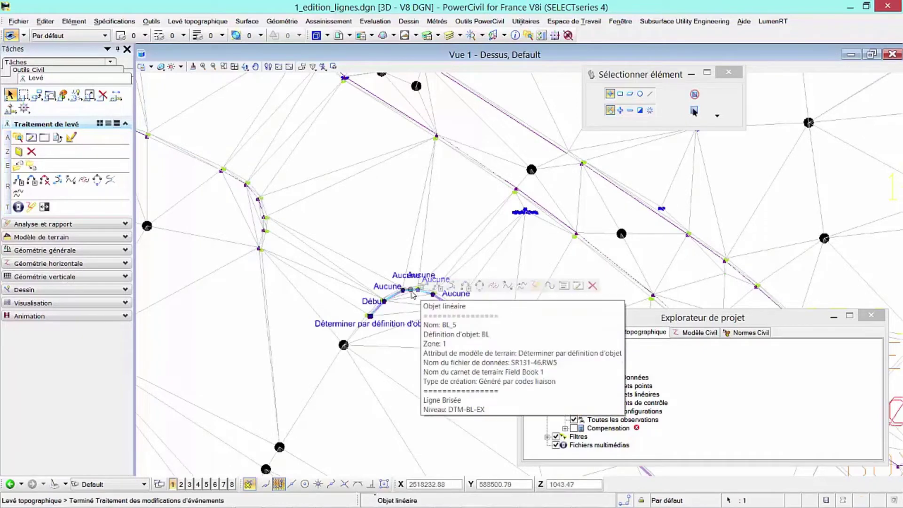
{"action": "left_click", "coordinate": [549, 285]}
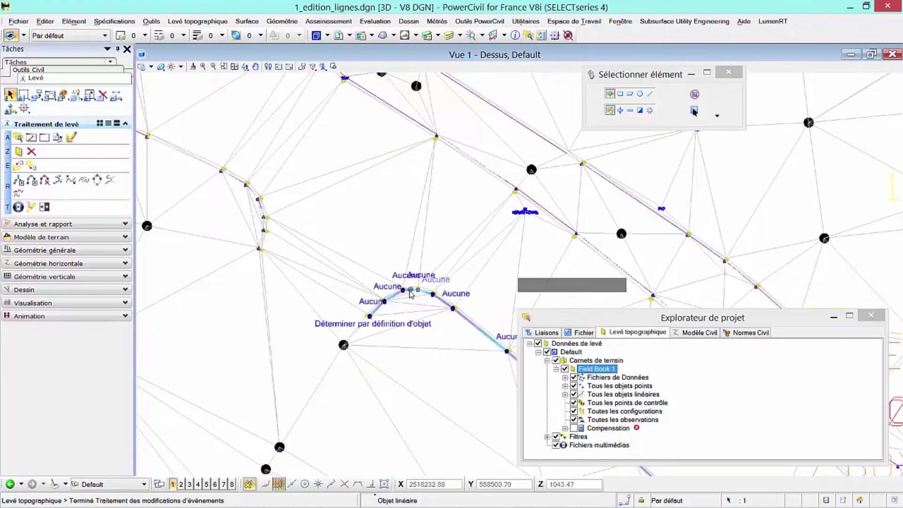
{"action": "mouse_move", "coordinate": [411, 294]}
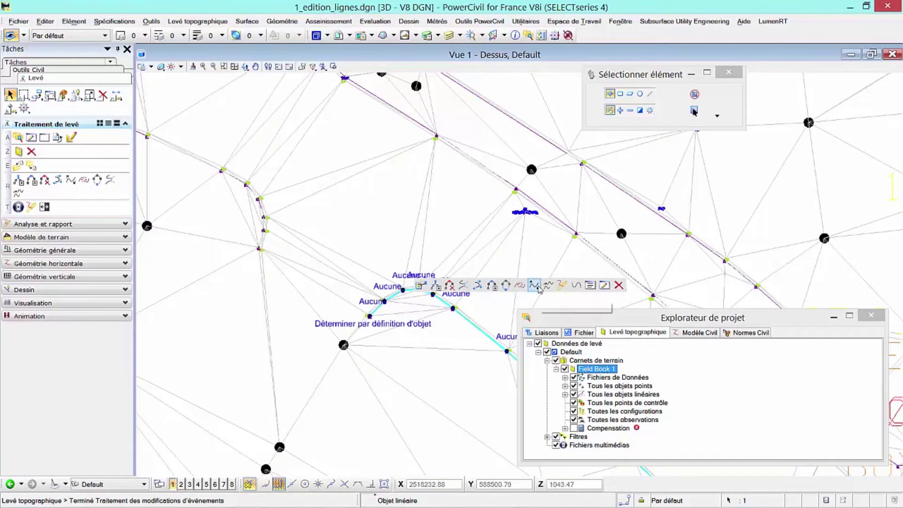
{"action": "left_click", "coordinate": [463, 285]}
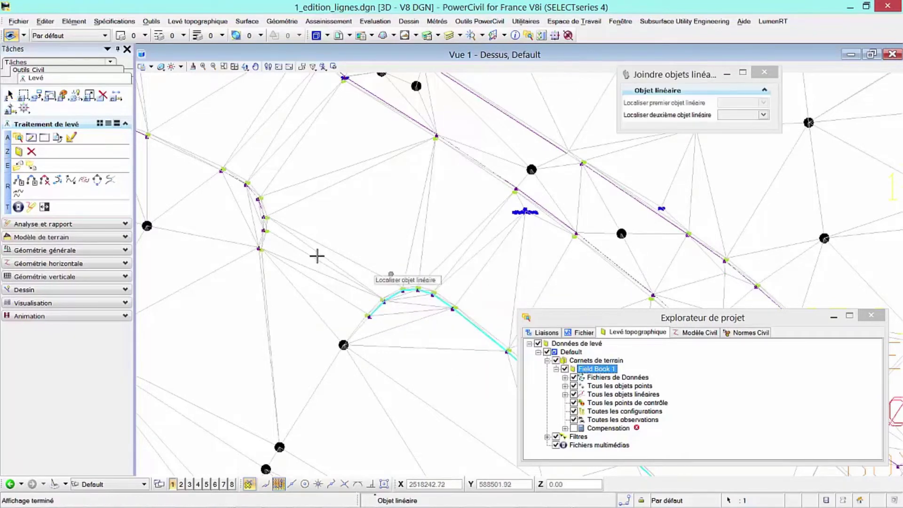
{"action": "left_click", "coordinate": [263, 236]}
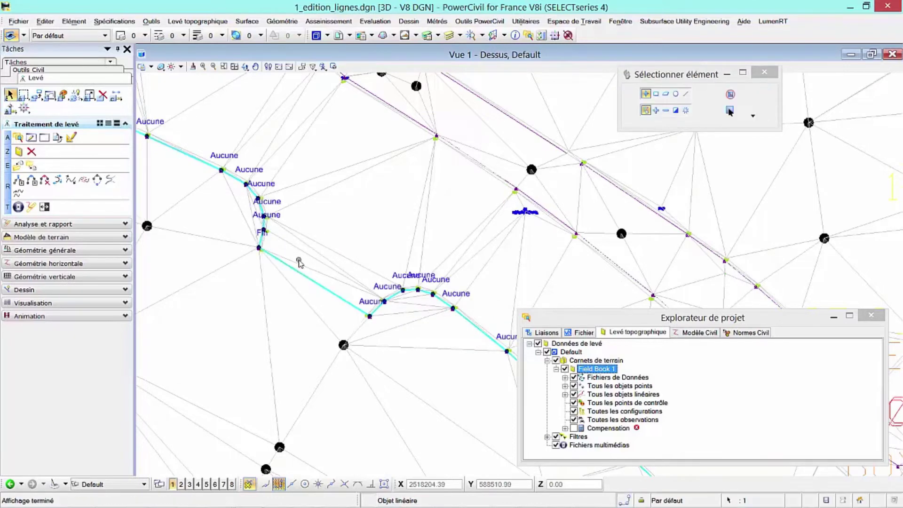
{"action": "left_click", "coordinate": [298, 260]}
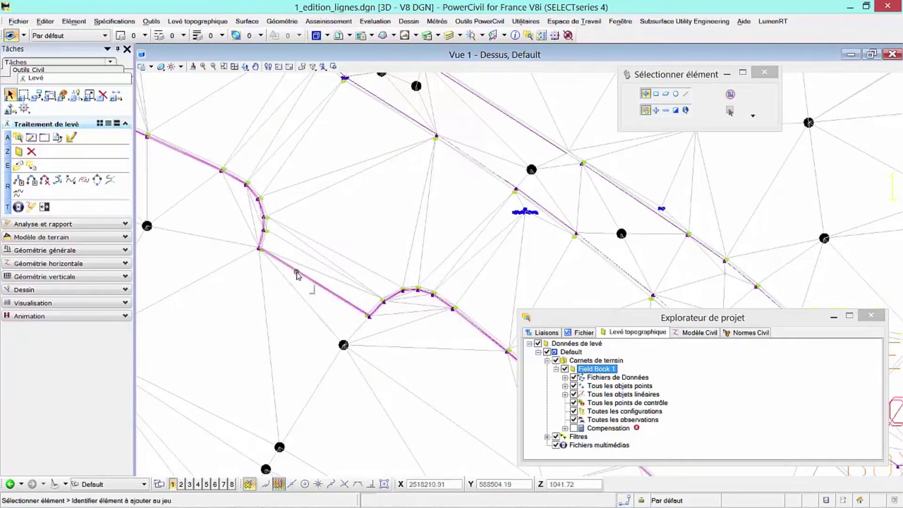
{"action": "left_click", "coordinate": [297, 272]}
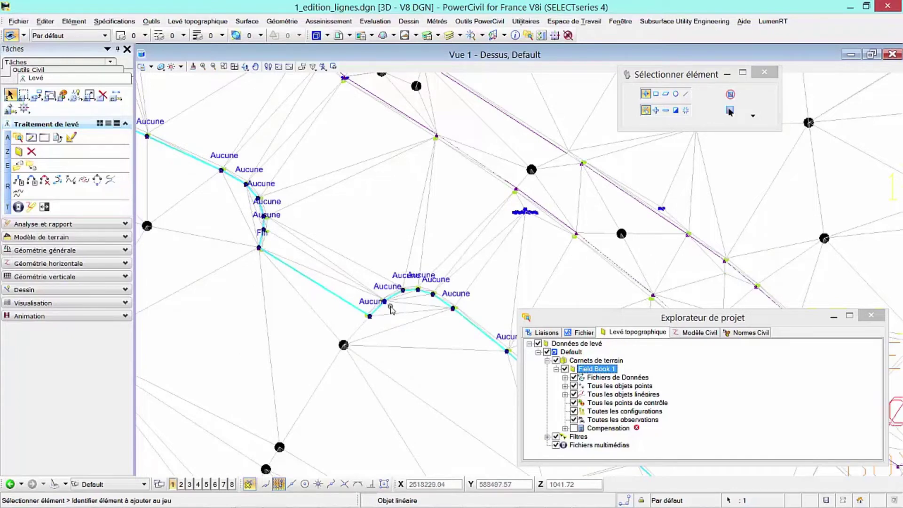
{"action": "left_click", "coordinate": [349, 417]}
Create a new linear feature under Tous les objets linéaires of Field Book 1, starting at BL point 12415 near the pipe
{"action": "scroll", "coordinate": [348, 417], "scroll_direction": "down", "scroll_amount": 5}
{"action": "middle_click_drag", "start_coordinate": [353, 257], "coordinate": [355, 428]}
{"action": "scroll", "coordinate": [356, 428], "scroll_direction": "down", "scroll_amount": 3}
{"action": "scroll", "coordinate": [375, 305], "scroll_direction": "up", "scroll_amount": 5}
{"action": "middle_click_drag", "start_coordinate": [388, 254], "coordinate": [233, 346]}
{"action": "scroll", "coordinate": [289, 258], "scroll_direction": "up", "scroll_amount": 5}
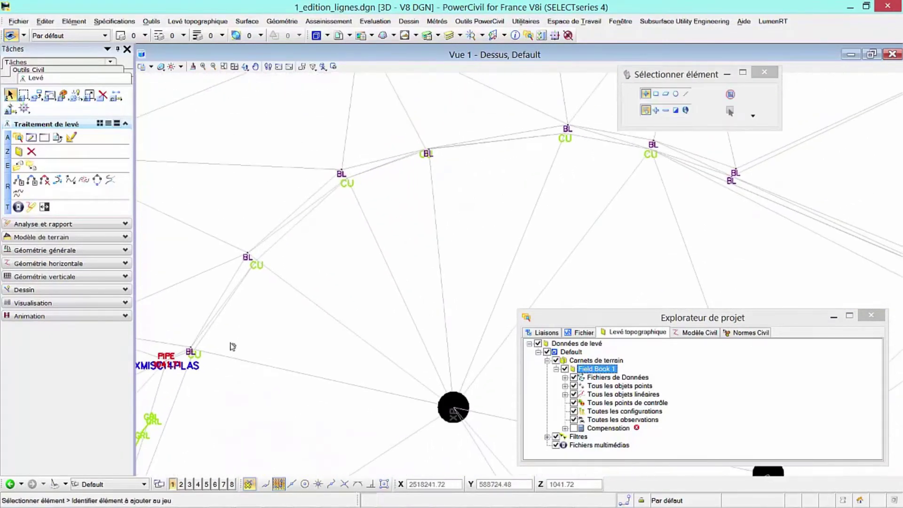
{"action": "scroll", "coordinate": [232, 345], "scroll_direction": "down", "scroll_amount": 2}
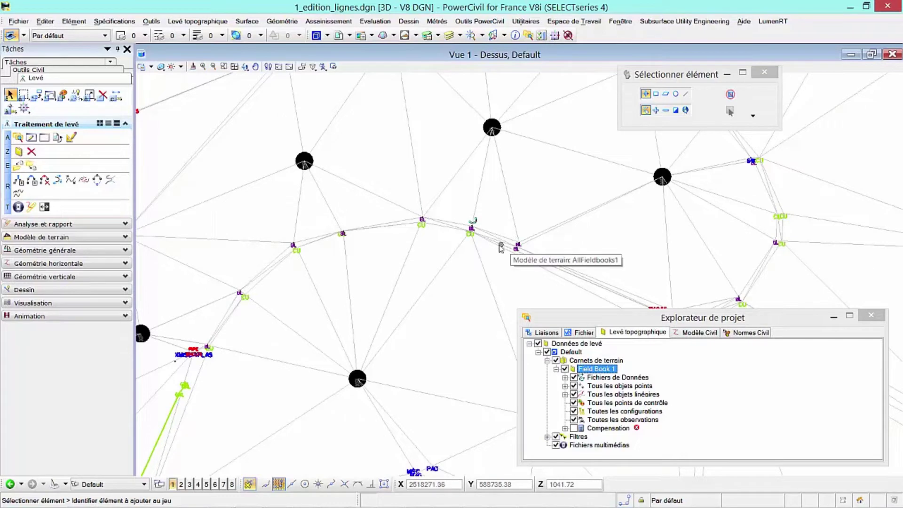
{"action": "scroll", "coordinate": [200, 336], "scroll_direction": "up", "scroll_amount": 5}
{"action": "middle_click_drag", "start_coordinate": [278, 342], "coordinate": [260, 358]}
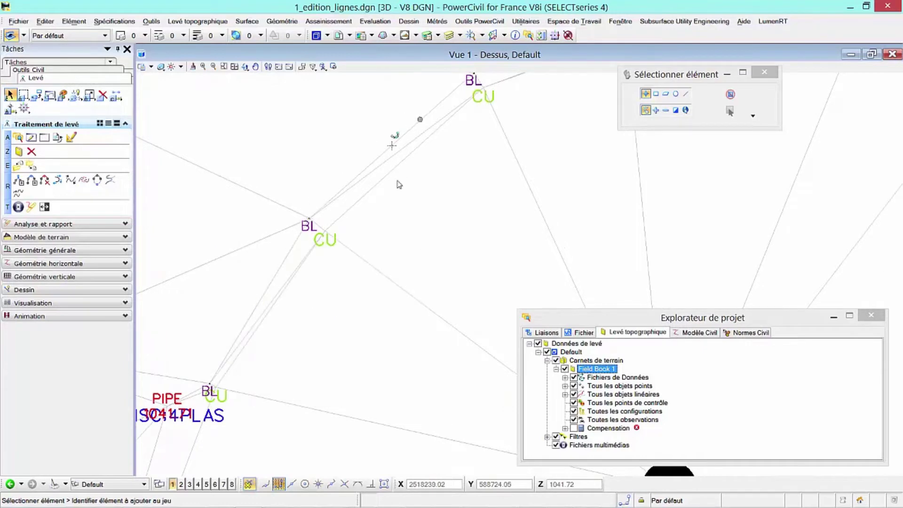
{"action": "scroll", "coordinate": [399, 184], "scroll_direction": "down", "scroll_amount": 3}
{"action": "middle_click_drag", "start_coordinate": [399, 198], "coordinate": [327, 241]}
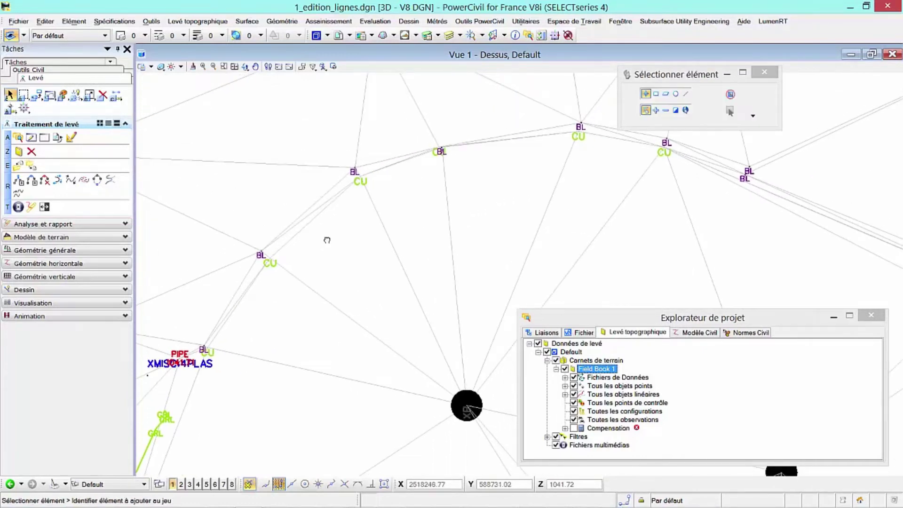
{"action": "right_click", "coordinate": [598, 393]}
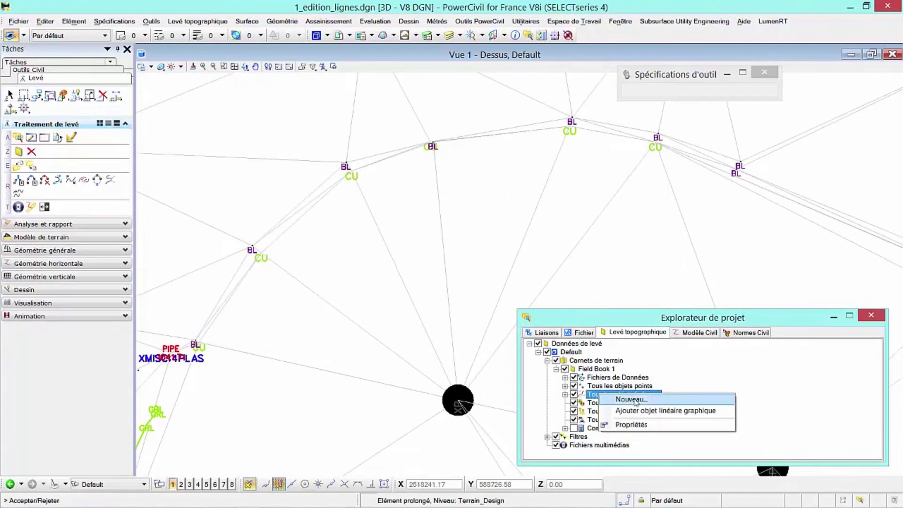
{"action": "left_click", "coordinate": [639, 399]}
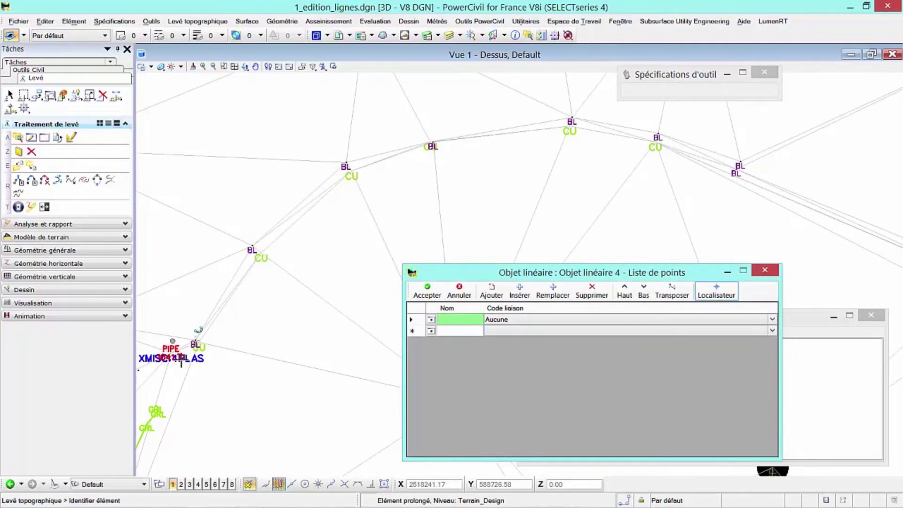
{"action": "left_click", "coordinate": [196, 343]}
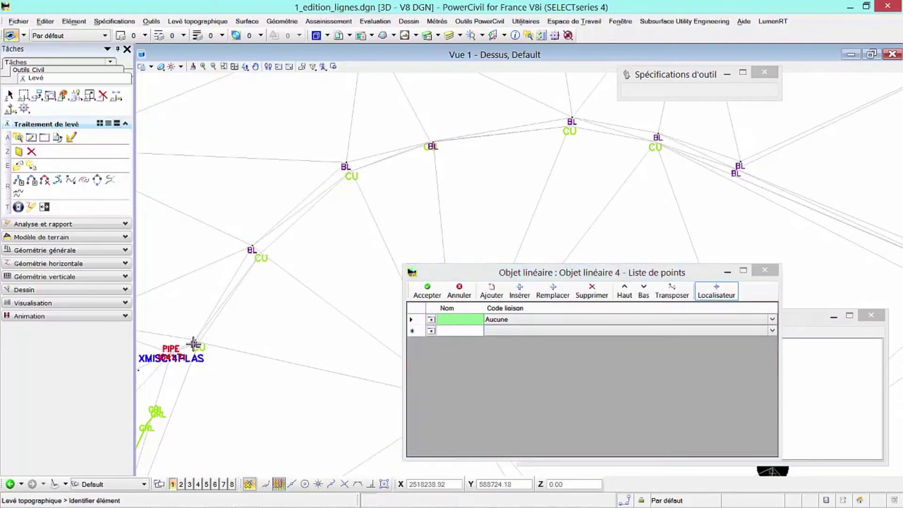
{"action": "left_click", "coordinate": [193, 344]}
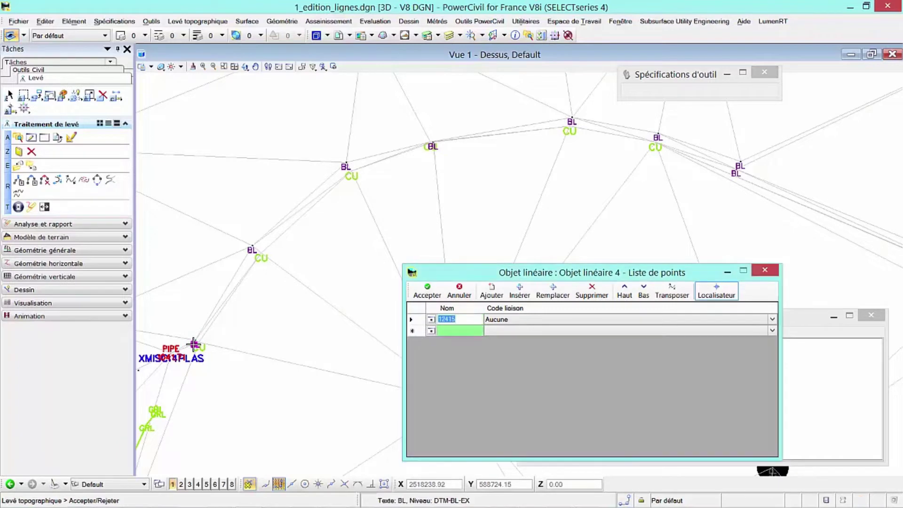
Add BL points 12418, 12421 and 12423 along the curve to the new linear feature's point list
{"action": "left_click", "coordinate": [250, 250]}
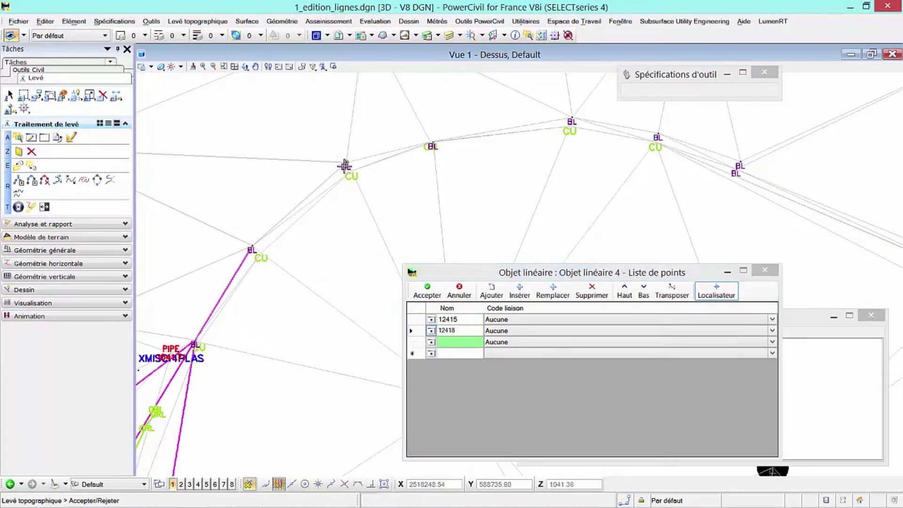
{"action": "scroll", "coordinate": [345, 165], "scroll_direction": "up", "scroll_amount": 2}
{"action": "left_click", "coordinate": [345, 165]}
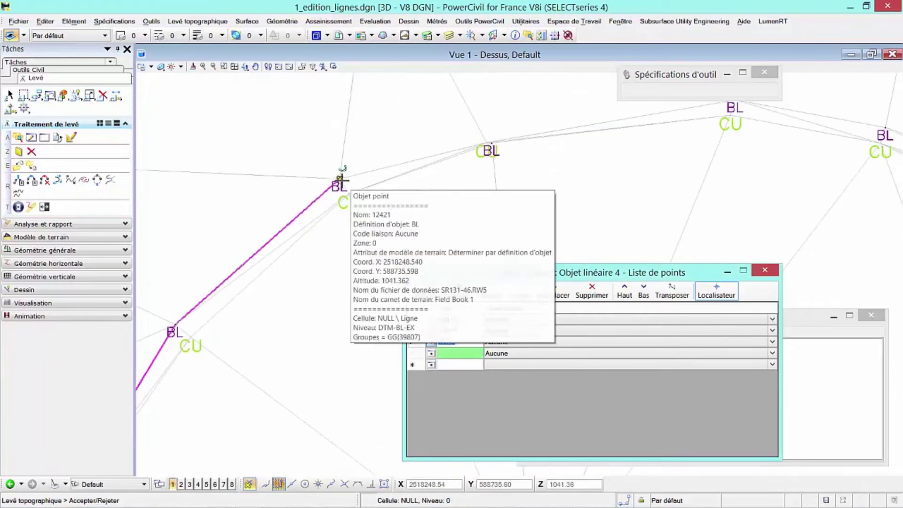
{"action": "left_click", "coordinate": [493, 144]}
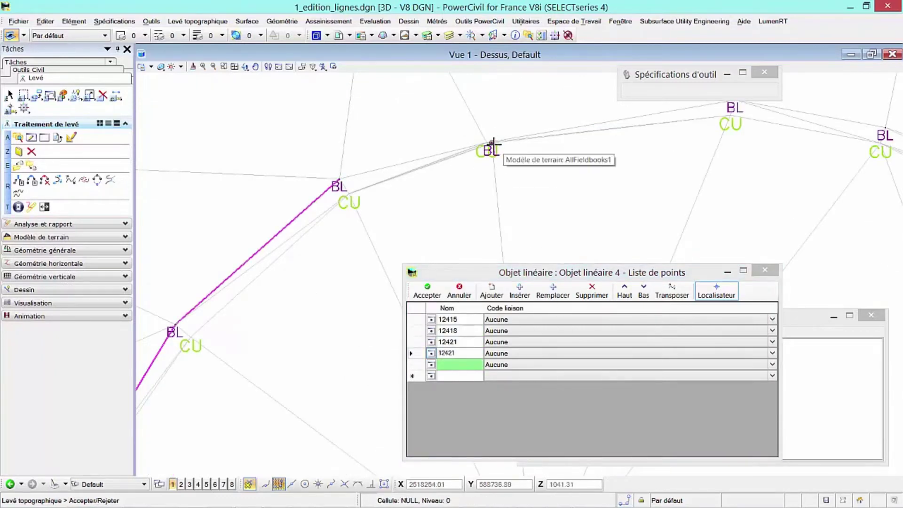
{"action": "left_click", "coordinate": [492, 142]}
{"action": "scroll", "coordinate": [474, 155], "scroll_direction": "down", "scroll_amount": 2}
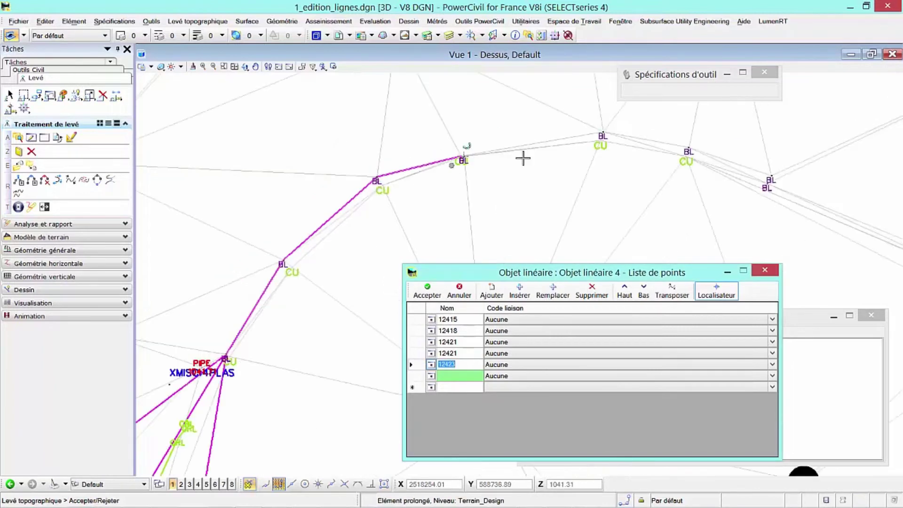
Extend the new linear feature through BL points 12427, 12430, 12432 and 12431
{"action": "left_click", "coordinate": [603, 134]}
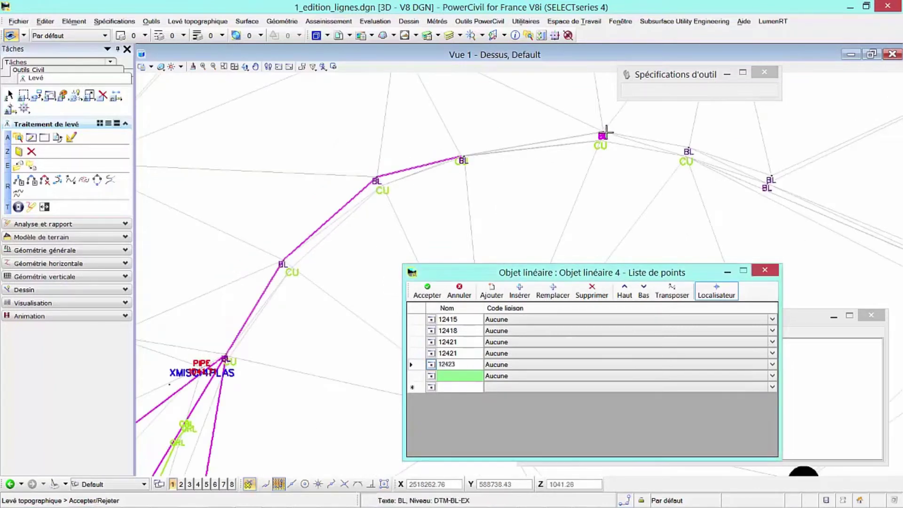
{"action": "left_click", "coordinate": [689, 148]}
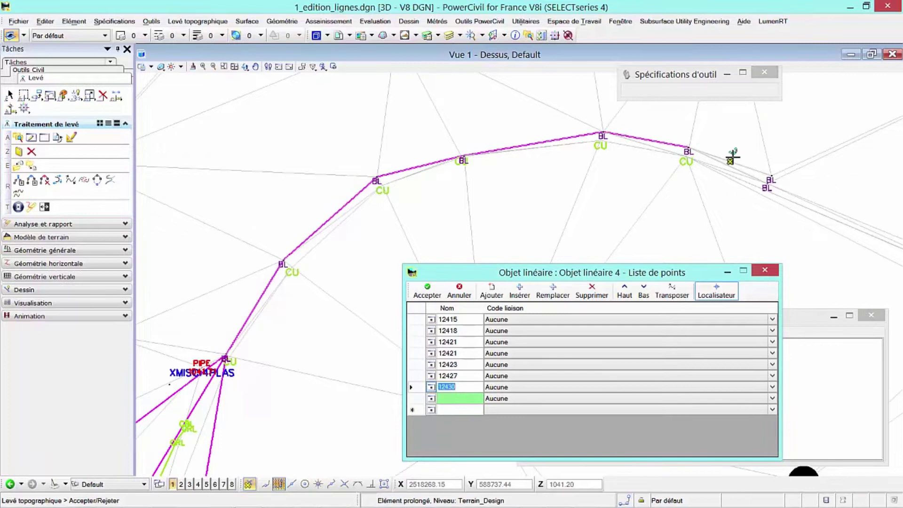
{"action": "left_click", "coordinate": [771, 178]}
{"action": "scroll", "coordinate": [625, 165], "scroll_direction": "down", "scroll_amount": 3}
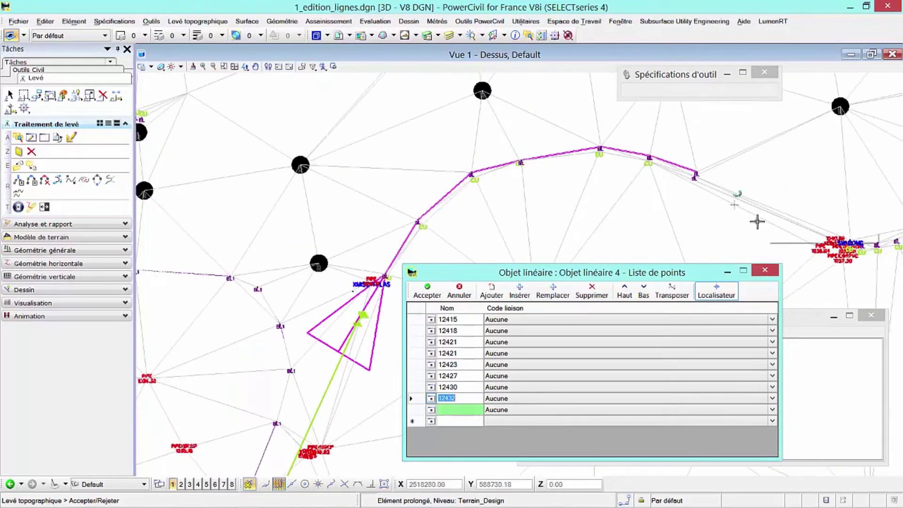
{"action": "scroll", "coordinate": [700, 185], "scroll_direction": "up", "scroll_amount": 3}
{"action": "scroll", "coordinate": [700, 184], "scroll_direction": "up", "scroll_amount": 4}
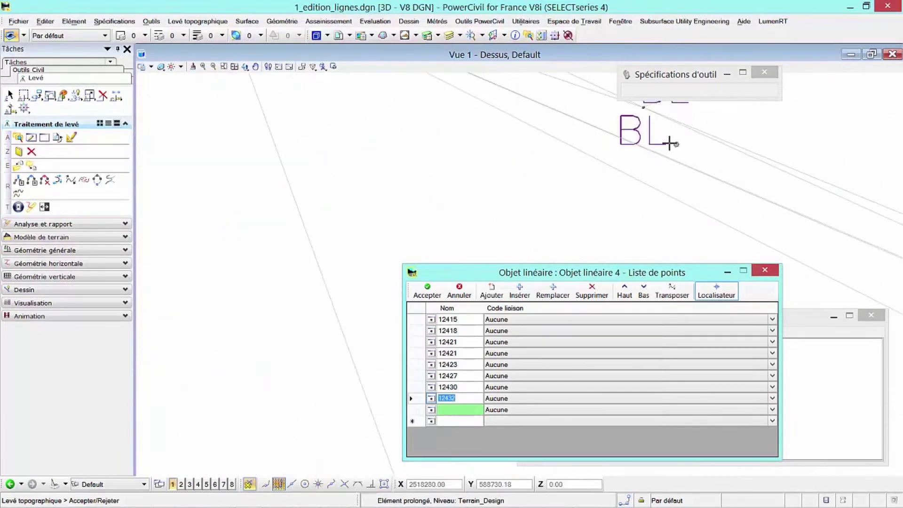
{"action": "left_click", "coordinate": [636, 141]}
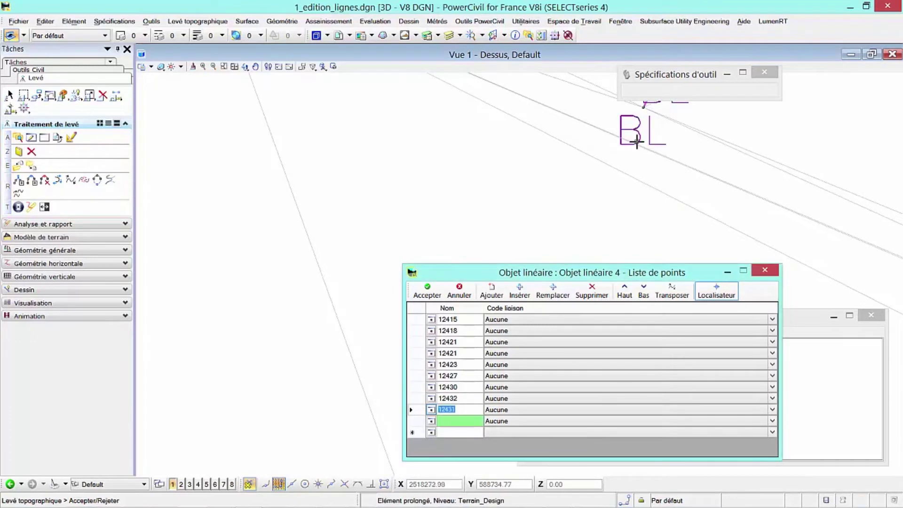
{"action": "scroll", "coordinate": [637, 141], "scroll_direction": "down", "scroll_amount": 5}
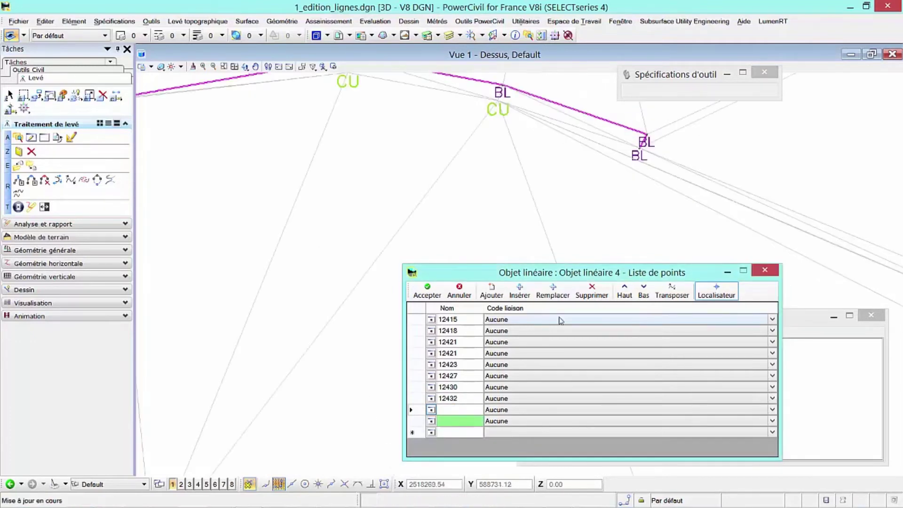
Set the link code of point 12415 to Début and that of point 12431 to Fin
{"action": "left_click", "coordinate": [561, 320]}
{"action": "left_click", "coordinate": [756, 322]}
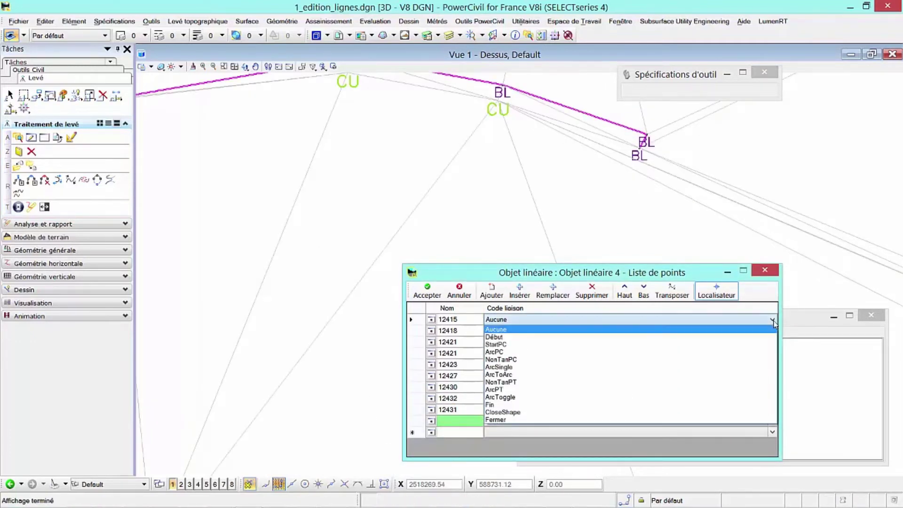
{"action": "left_click", "coordinate": [766, 336]}
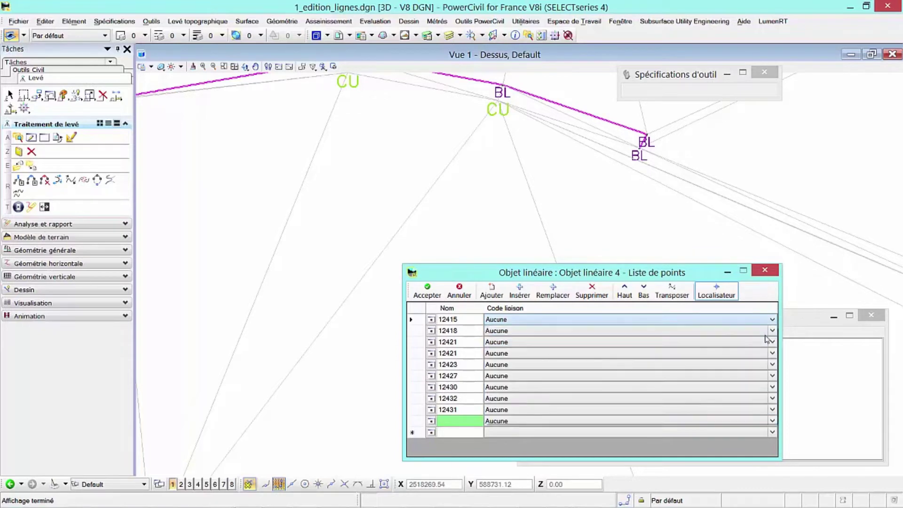
{"action": "left_click", "coordinate": [772, 410]}
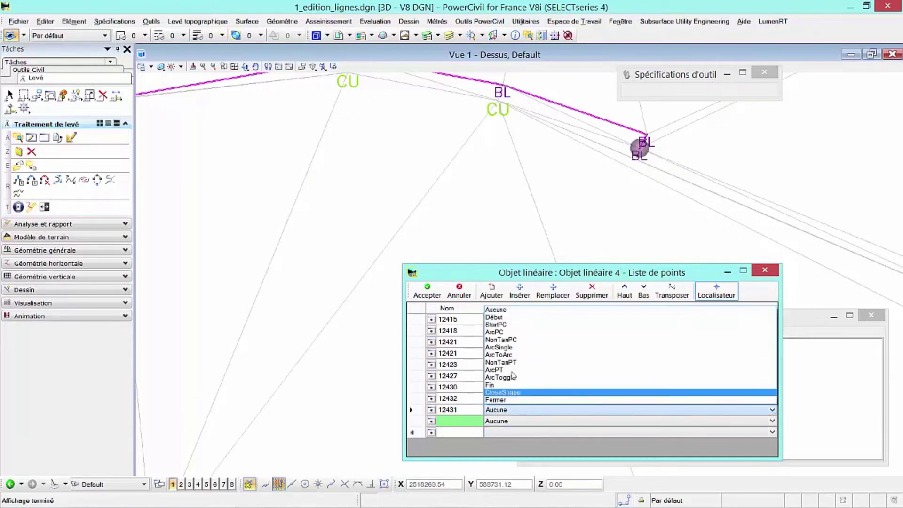
{"action": "left_click", "coordinate": [511, 387]}
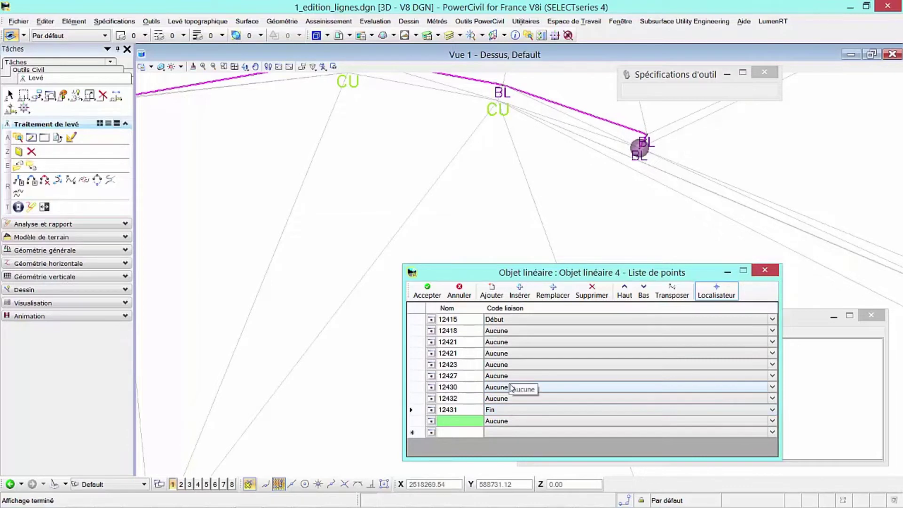
Accept the new linear feature's point list and select the feature to check its link codes and available editing operations
{"action": "left_click", "coordinate": [429, 295]}
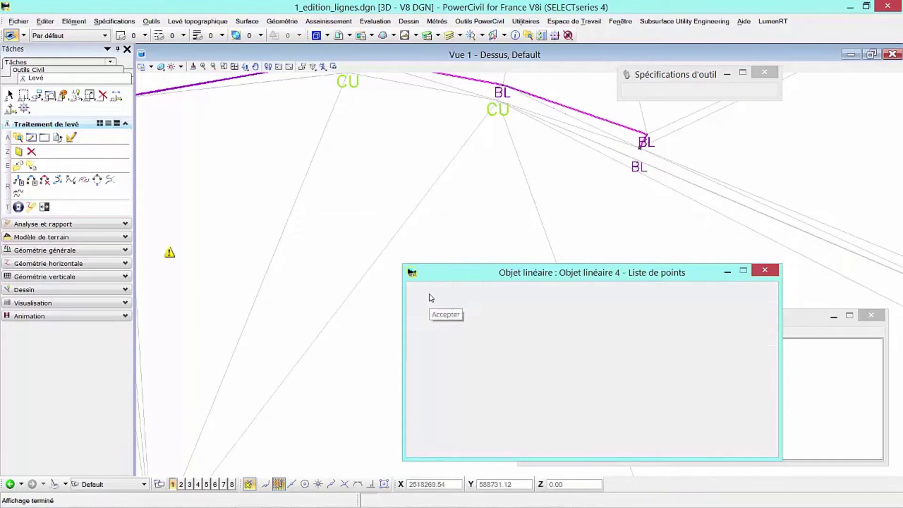
{"action": "scroll", "coordinate": [593, 293], "scroll_direction": "down", "scroll_amount": 2}
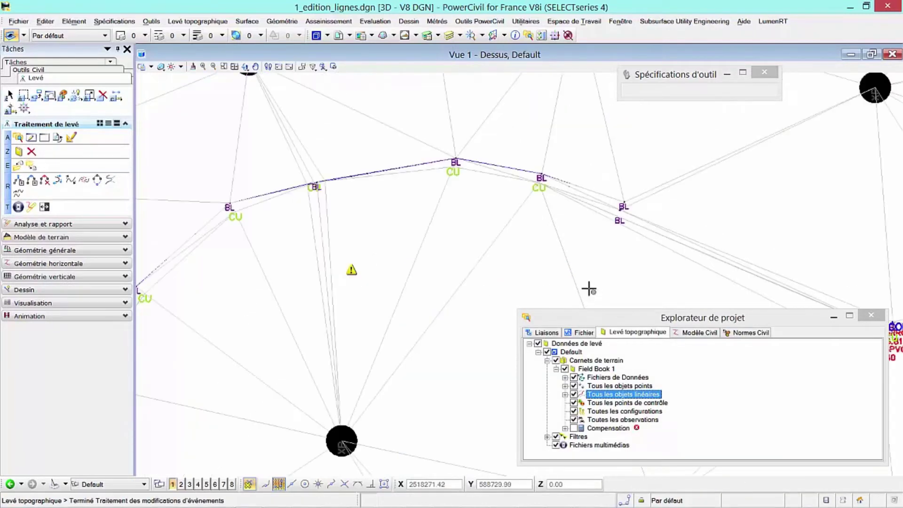
{"action": "right_click", "coordinate": [351, 175]}
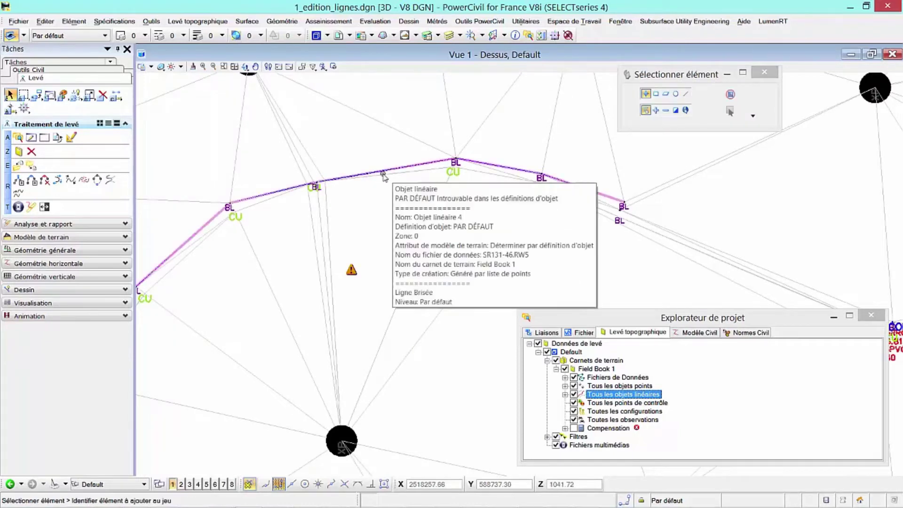
{"action": "left_click", "coordinate": [381, 173]}
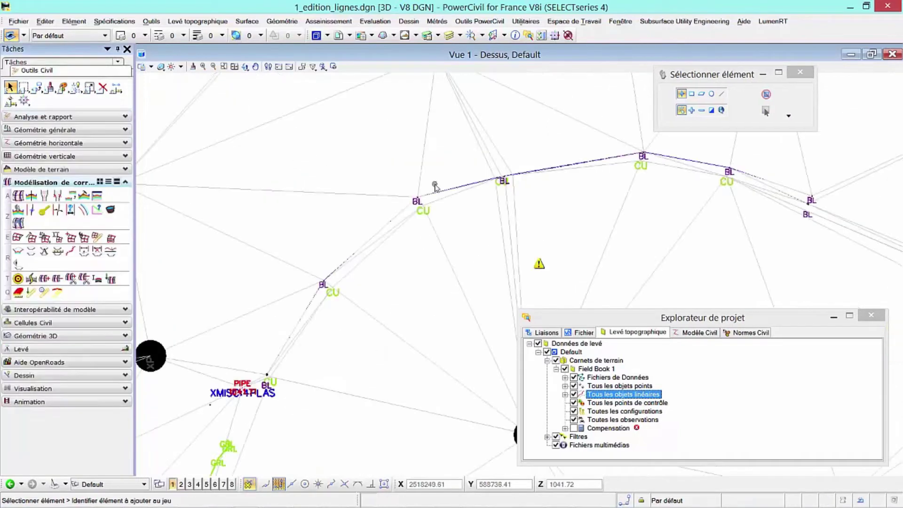
{"action": "left_click", "coordinate": [436, 190]}
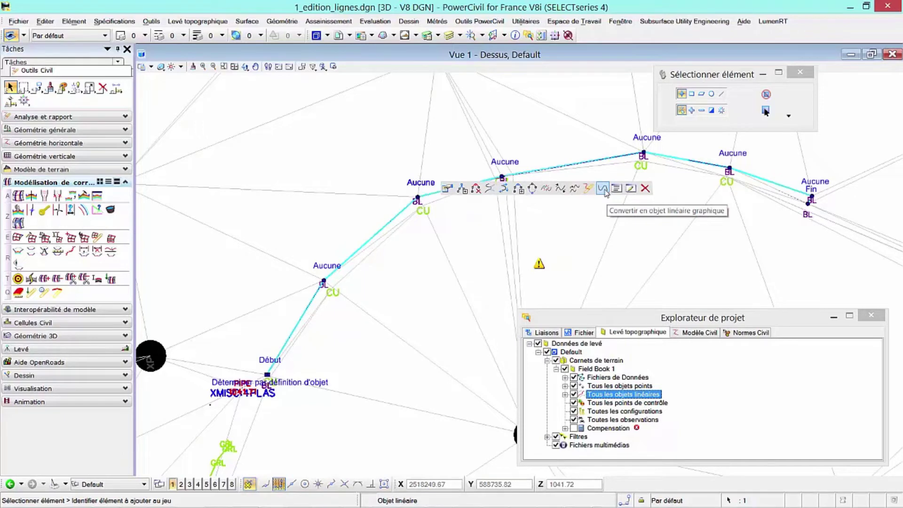
{"action": "left_click", "coordinate": [525, 233]}
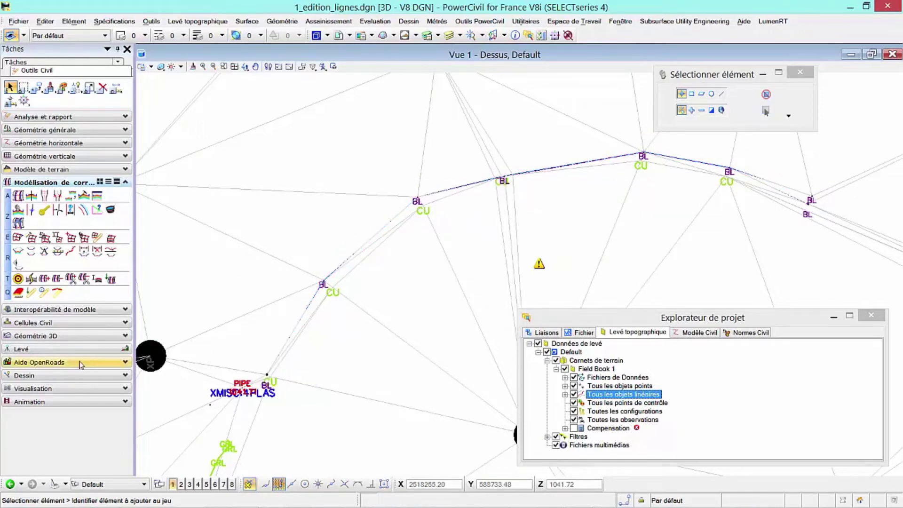
Start a SmartLine with line weight 2 and colour 3 (red)
{"action": "left_click", "coordinate": [32, 375]}
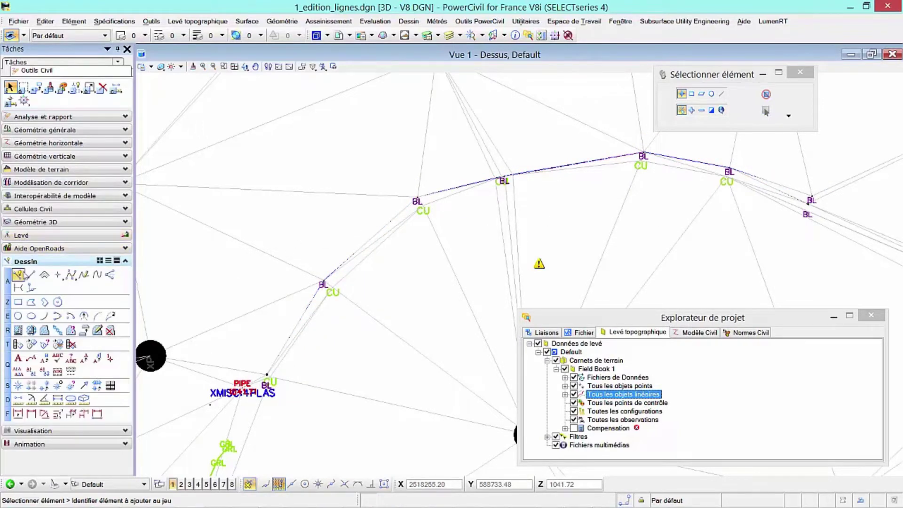
{"action": "left_click", "coordinate": [18, 275]}
{"action": "scroll", "coordinate": [224, 169], "scroll_direction": "down", "scroll_amount": 5}
{"action": "left_click", "coordinate": [211, 35]}
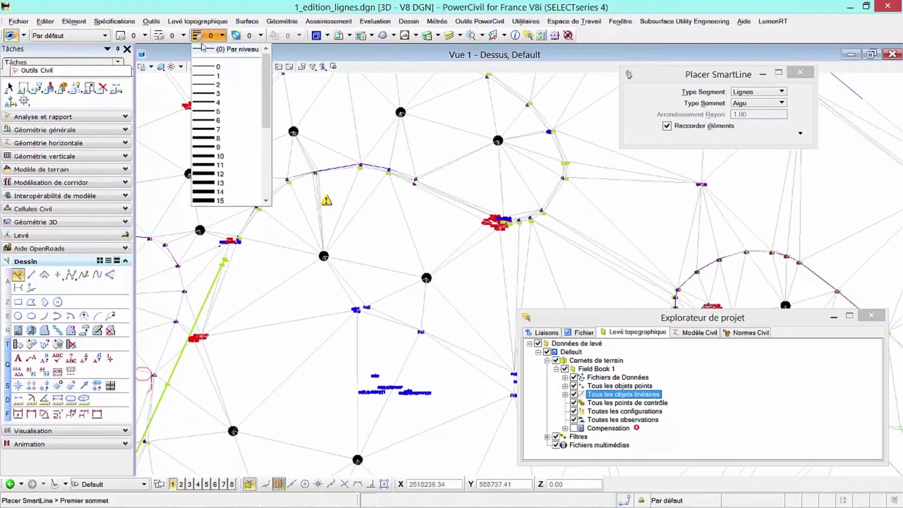
{"action": "left_click", "coordinate": [208, 88]}
{"action": "left_click", "coordinate": [145, 35]}
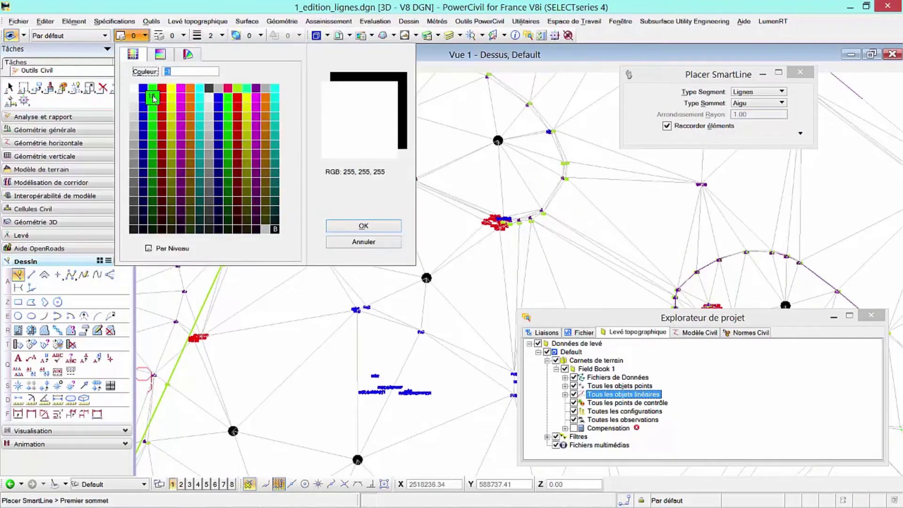
{"action": "left_click", "coordinate": [155, 85]}
Draw a single-segment line in the open area near the PAD points, spanning about 14.7 in X and 11.9 in Y
{"action": "scroll", "coordinate": [229, 243], "scroll_direction": "down", "scroll_amount": 3}
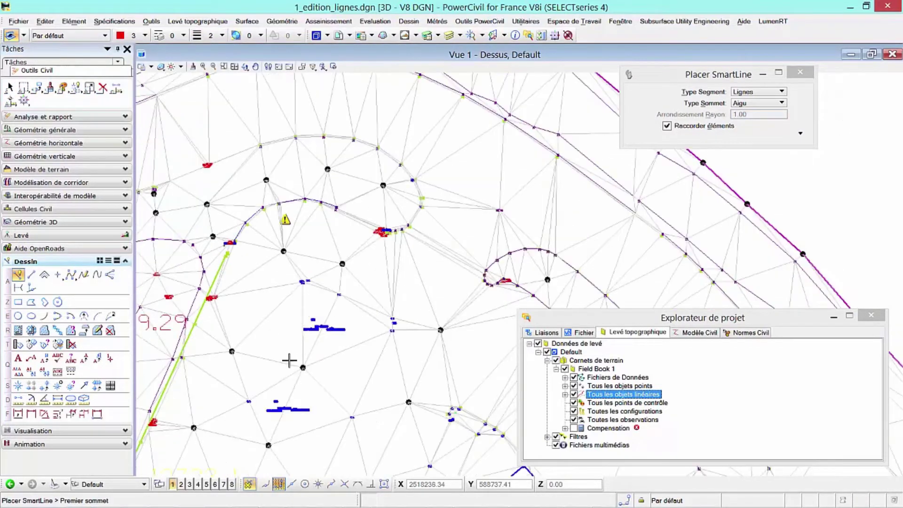
{"action": "middle_click_drag", "start_coordinate": [289, 361], "coordinate": [236, 282]}
{"action": "scroll", "coordinate": [297, 305], "scroll_direction": "up", "scroll_amount": 6}
{"action": "left_click", "coordinate": [235, 300]}
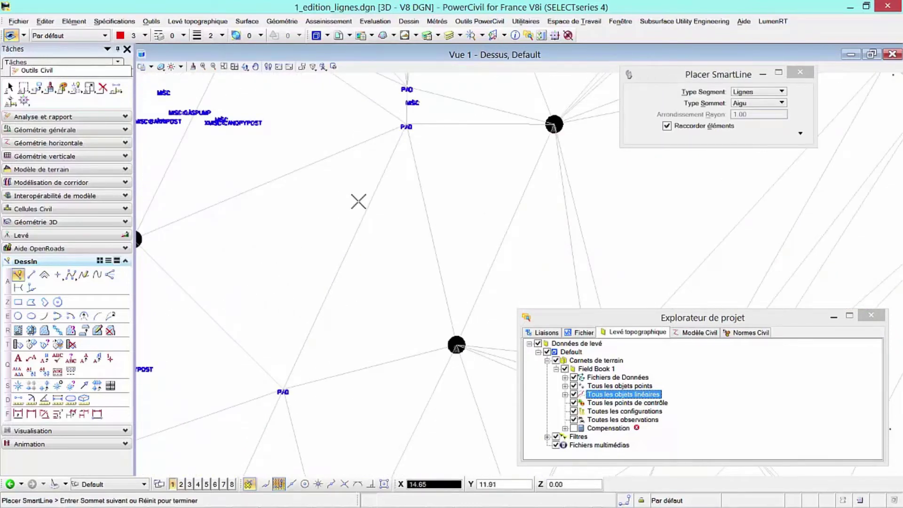
{"action": "left_click", "coordinate": [359, 202]}
{"action": "right_click", "coordinate": [205, 300]}
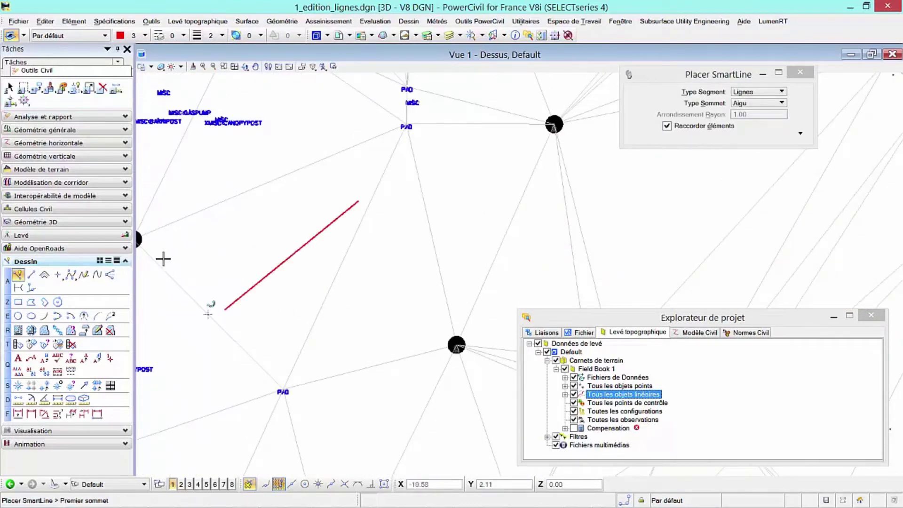
Draw a four-segment zigzag SmartLine starting from the upper end of the single line, and finish it
{"action": "left_click", "coordinate": [358, 201]}
{"action": "left_click", "coordinate": [489, 182]}
{"action": "left_click", "coordinate": [652, 272]}
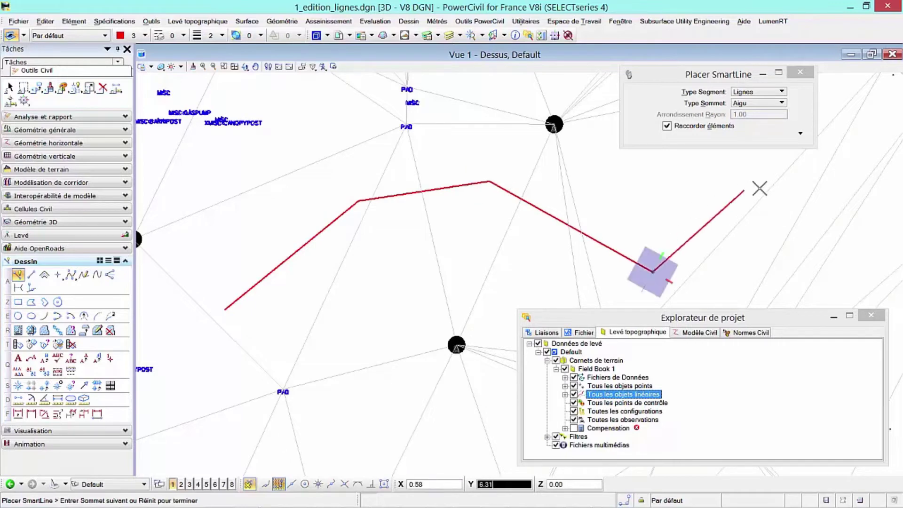
{"action": "left_click", "coordinate": [761, 188]}
{"action": "left_click", "coordinate": [851, 260]}
{"action": "right_click", "coordinate": [870, 287]}
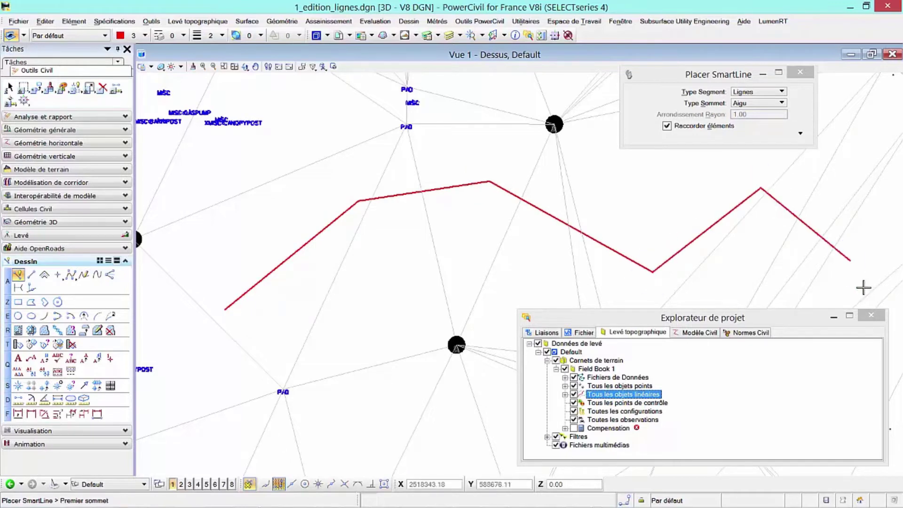
{"action": "key", "text": "Escape"}
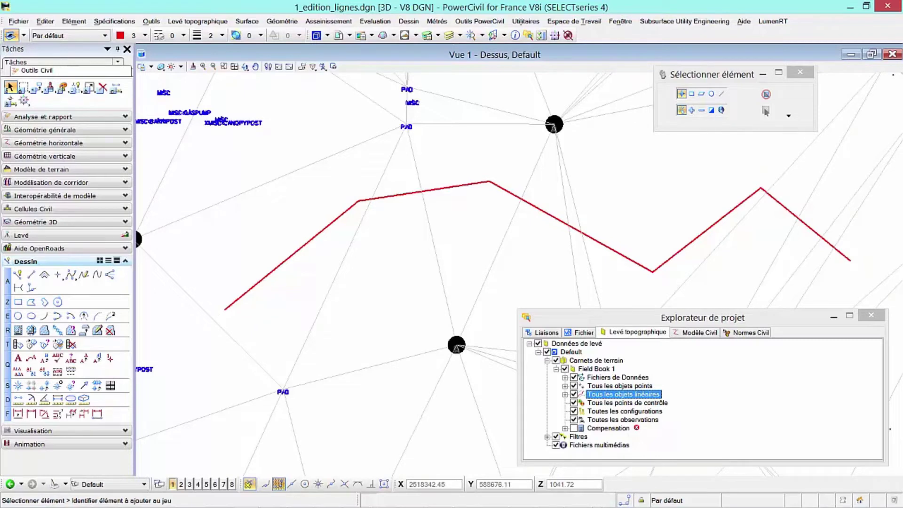
Convert the zigzag SmartLine and the single line into graphical linear features under Tous les objets linéaires of Field Book 1
{"action": "right_click", "coordinate": [651, 398]}
{"action": "left_click", "coordinate": [696, 416]}
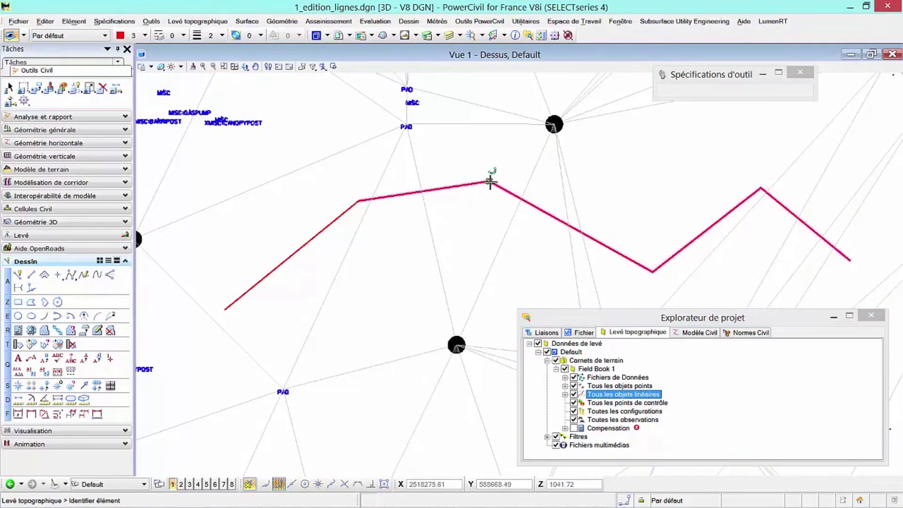
{"action": "left_click", "coordinate": [500, 184]}
{"action": "left_click", "coordinate": [288, 257]}
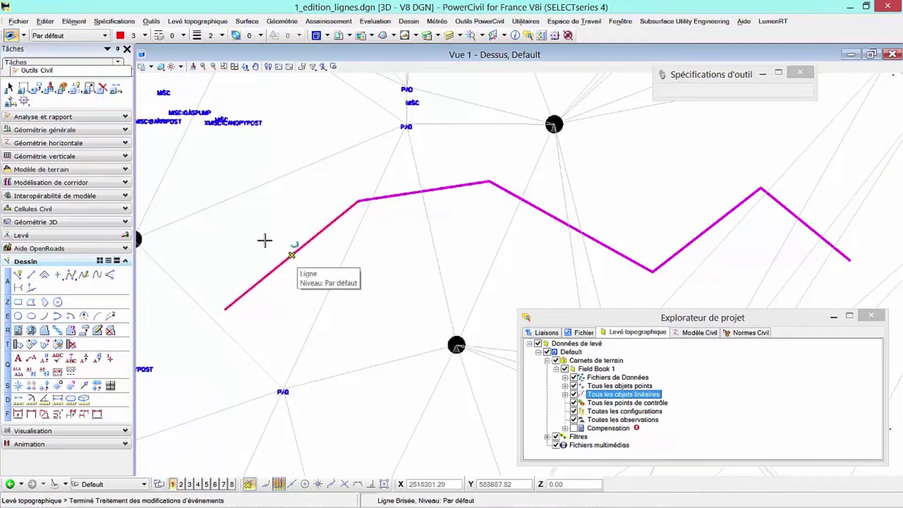
{"action": "left_click", "coordinate": [265, 240]}
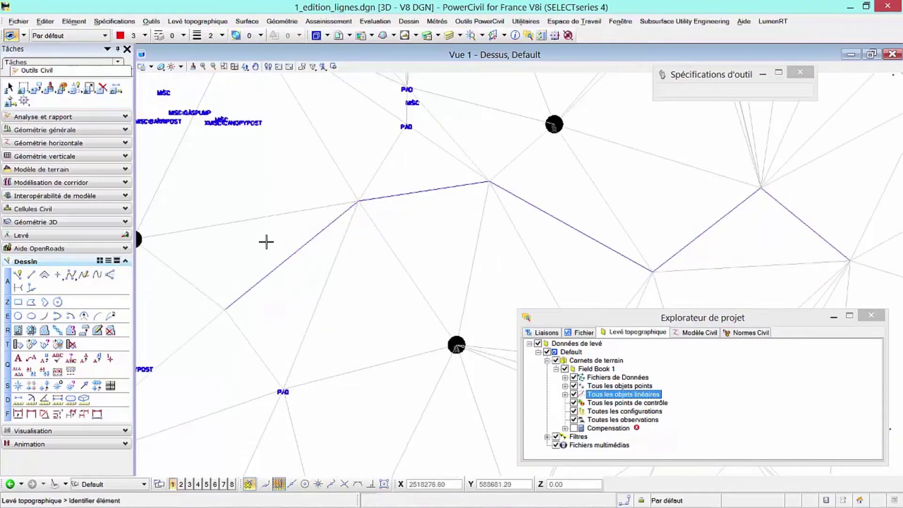
{"action": "right_click", "coordinate": [266, 241]}
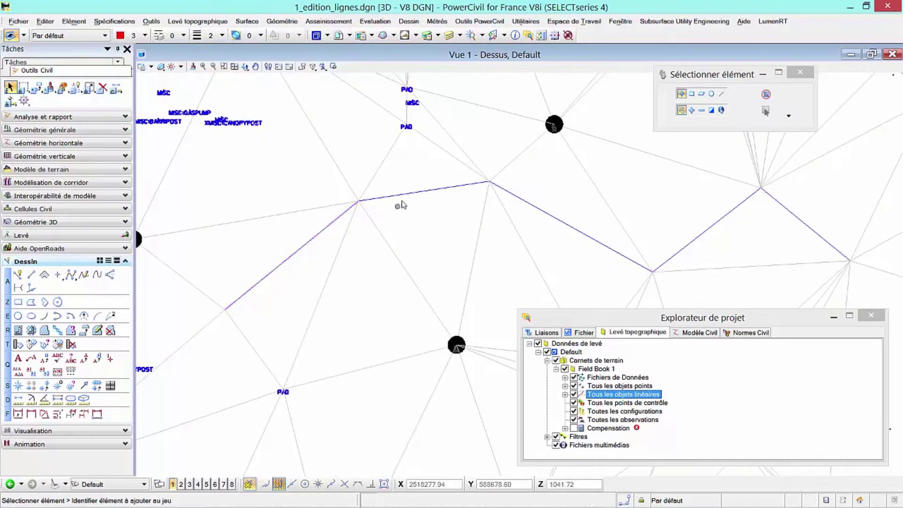
Select the zigzag linear feature and move its second vertex down and back up near its original position
{"action": "left_click", "coordinate": [404, 196]}
{"action": "mouse_move", "coordinate": [405, 197]}
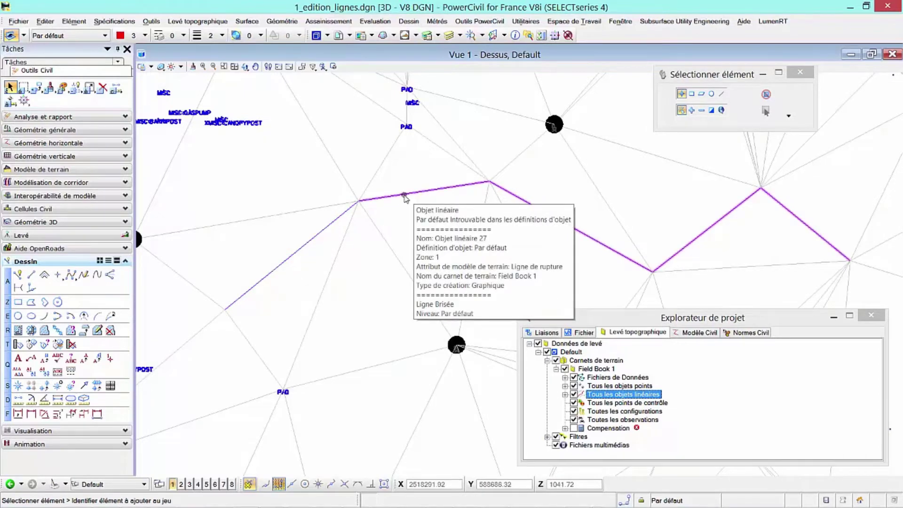
{"action": "left_click", "coordinate": [405, 198]}
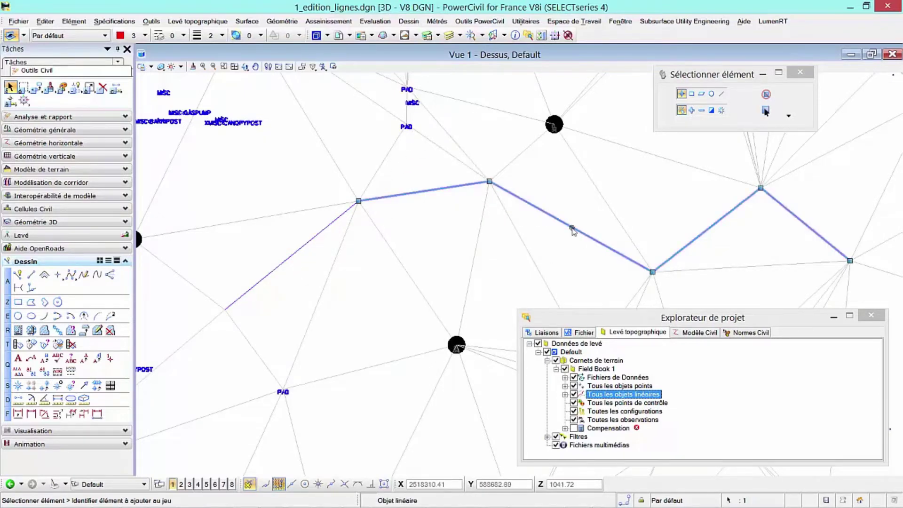
{"action": "left_click", "coordinate": [489, 182]}
{"action": "left_click", "coordinate": [461, 215]}
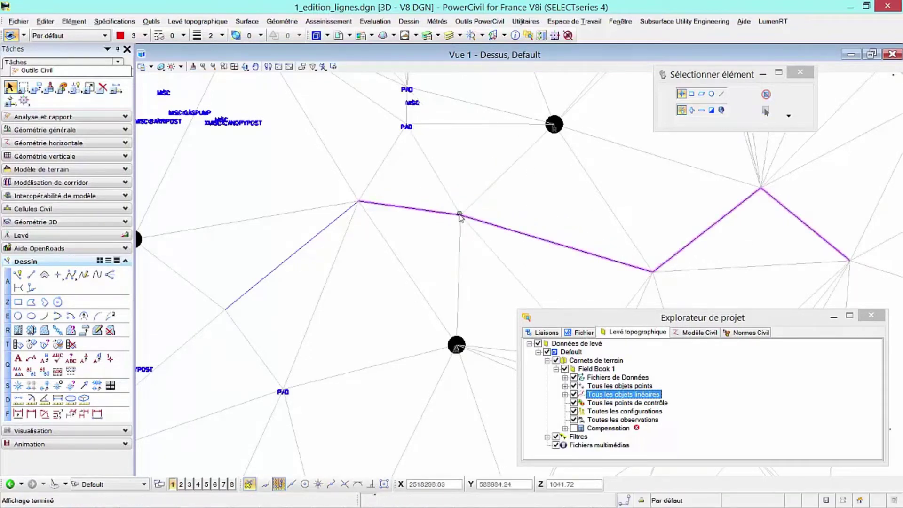
{"action": "left_click", "coordinate": [447, 217]}
{"action": "left_click", "coordinate": [461, 215]}
{"action": "left_click", "coordinate": [484, 169]}
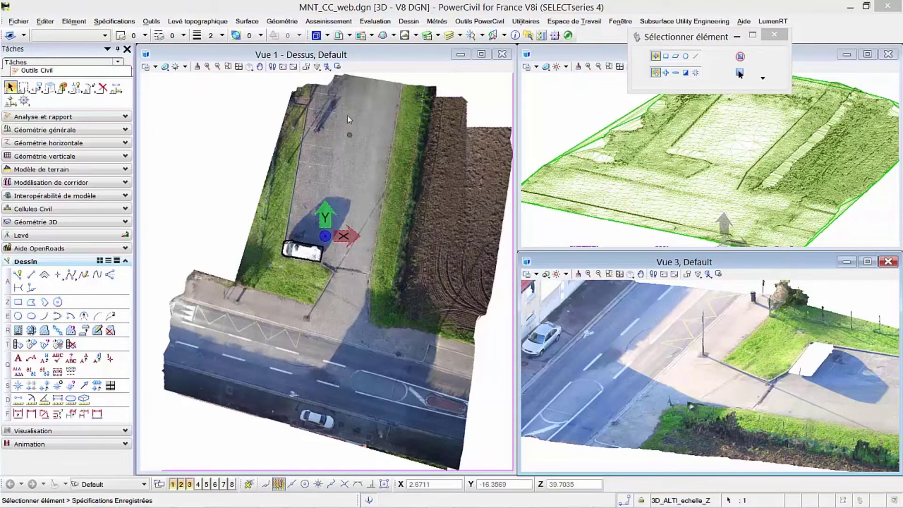
In MNT_CC_web.dgn, review the attached Ortho_DSM rasters and examine the textured terrain in View 3 from another angle
{"action": "left_click", "coordinate": [361, 36]}
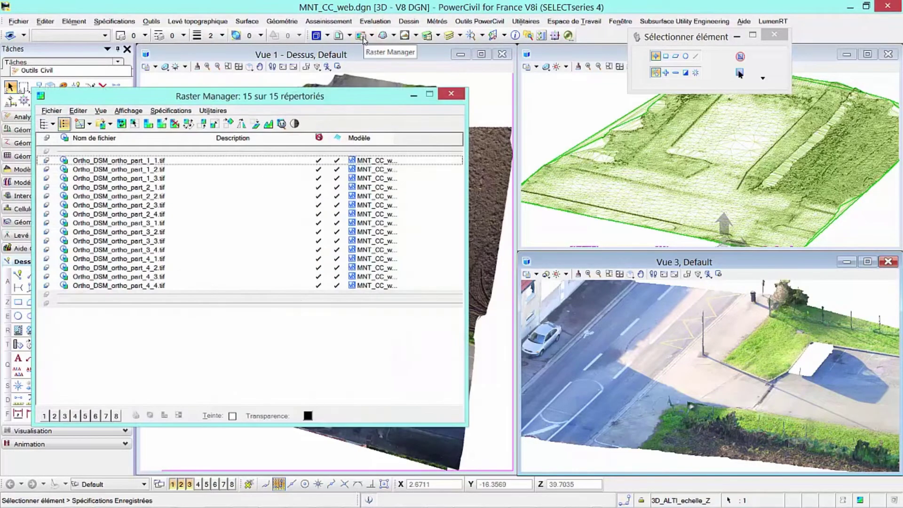
{"action": "left_click", "coordinate": [451, 95]}
{"action": "left_click", "coordinate": [565, 57]}
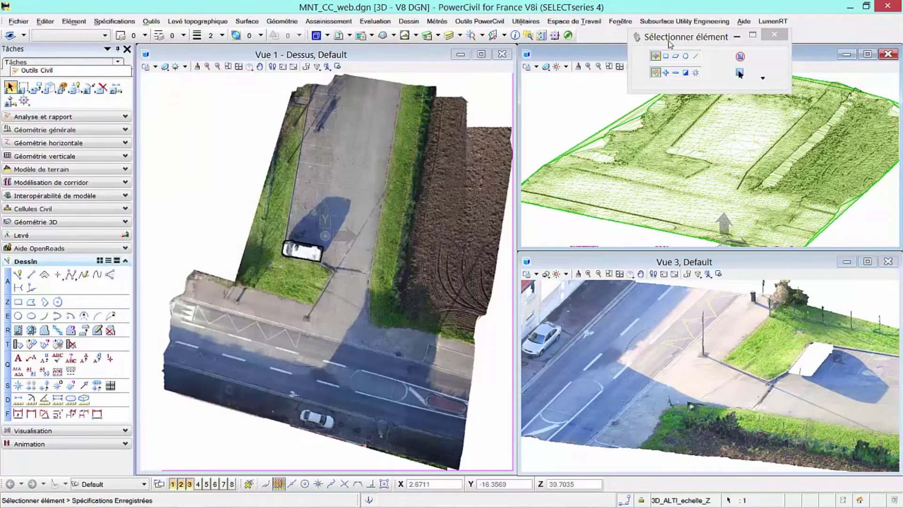
{"action": "left_click_drag", "start_coordinate": [670, 43], "coordinate": [776, 33]}
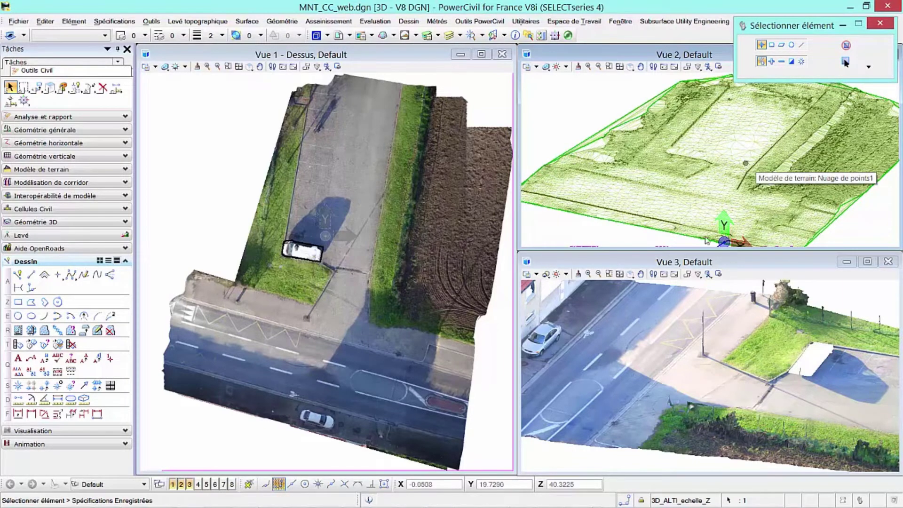
{"action": "middle_click_drag", "start_coordinate": [694, 402], "coordinate": [640, 408], "text": "shift"}
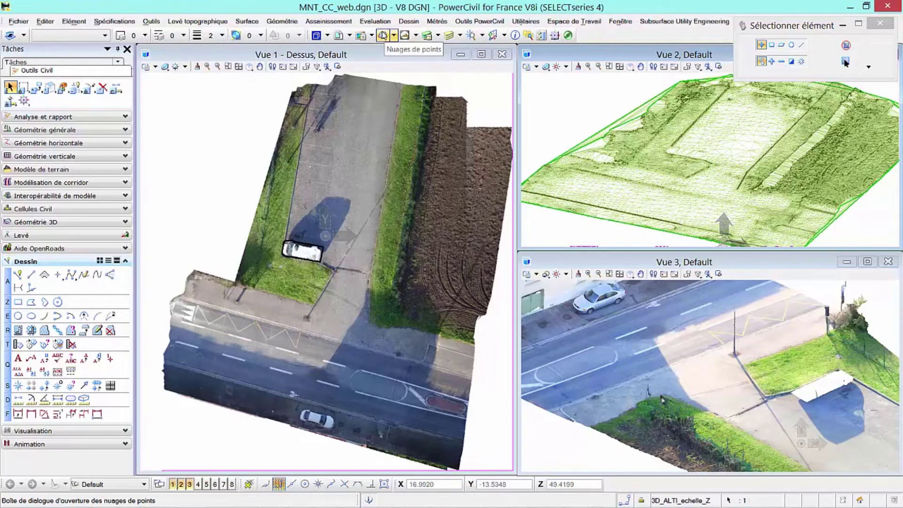
Turn on display of the point cloud 1_Leve_CC_origine_webpod.pod in View 1 and maximize that view
{"action": "left_click", "coordinate": [383, 36]}
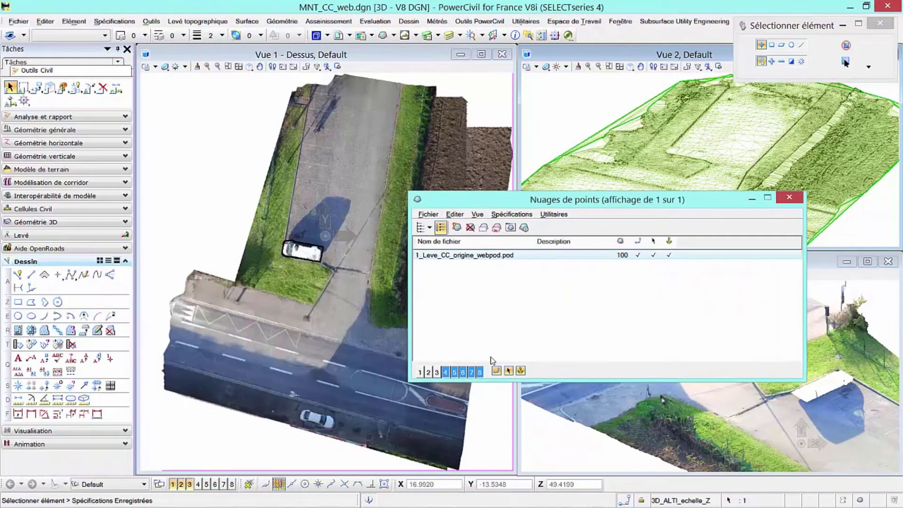
{"action": "left_click", "coordinate": [419, 372]}
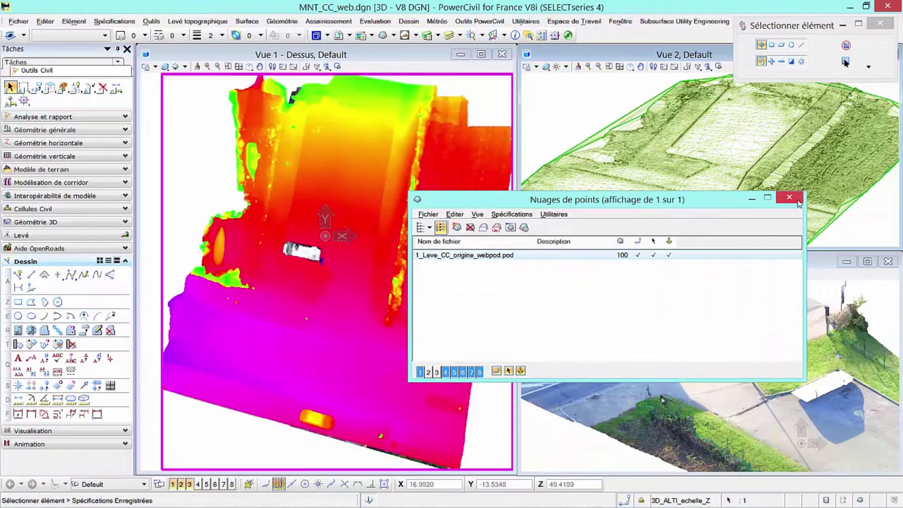
{"action": "left_click", "coordinate": [789, 197]}
{"action": "left_click", "coordinate": [481, 54]}
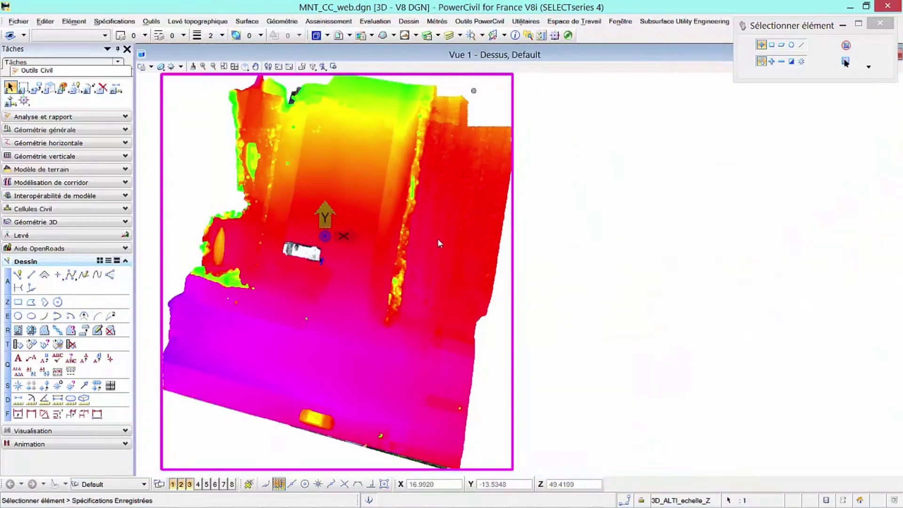
Examine the elevation-coloured point cloud in 3D, looking closely at the parked car and at the whole site
{"action": "middle_click_drag", "start_coordinate": [412, 415], "coordinate": [230, 309], "text": "shift"}
{"action": "middle_click_drag", "start_coordinate": [301, 188], "coordinate": [312, 271]}
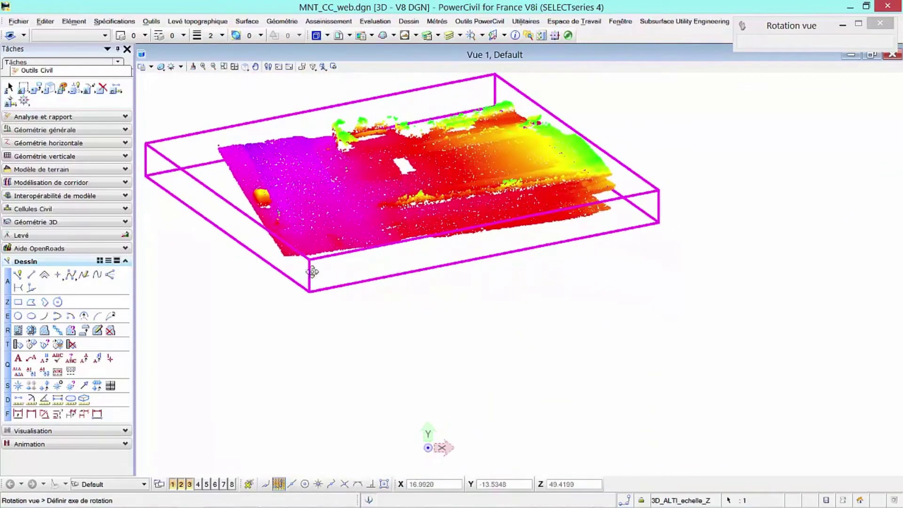
{"action": "middle_click_drag", "start_coordinate": [373, 258], "coordinate": [463, 394]}
{"action": "scroll", "coordinate": [352, 360], "scroll_direction": "up", "scroll_amount": 2}
{"action": "scroll", "coordinate": [358, 292], "scroll_direction": "up", "scroll_amount": 3}
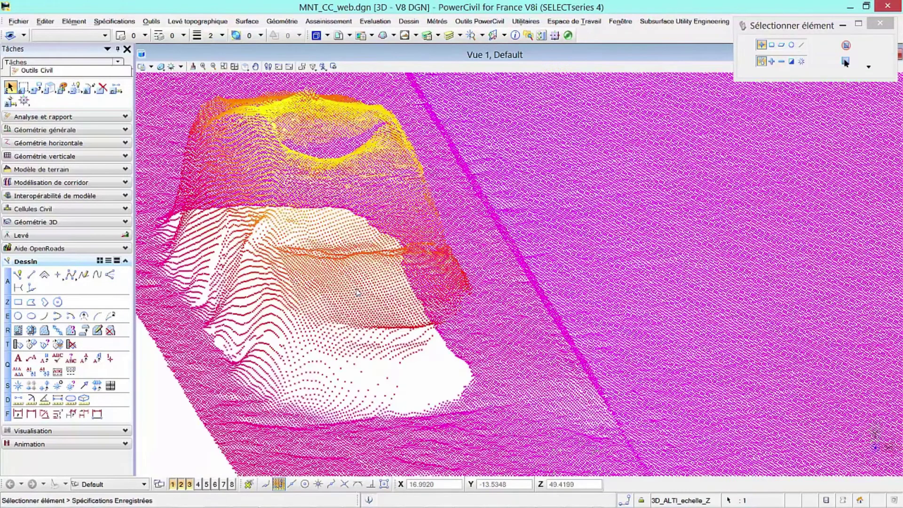
{"action": "scroll", "coordinate": [354, 266], "scroll_direction": "down", "scroll_amount": 2}
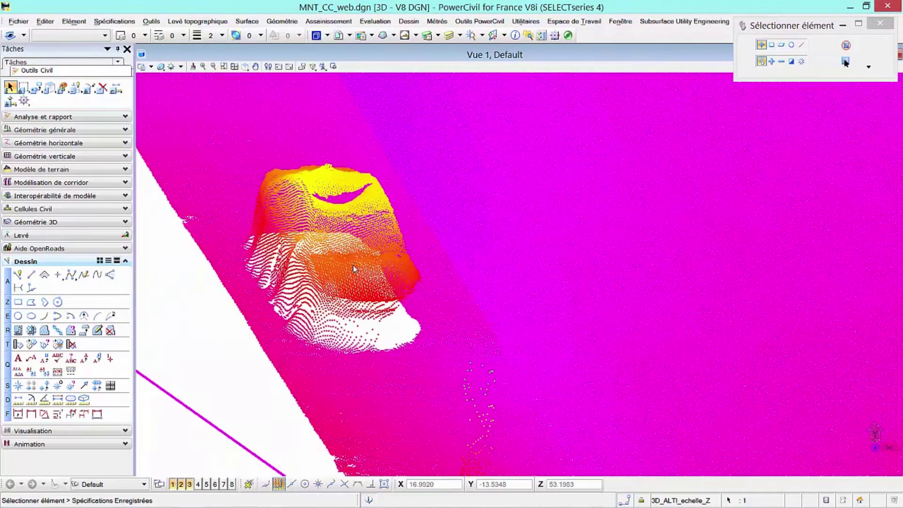
{"action": "scroll", "coordinate": [348, 279], "scroll_direction": "down", "scroll_amount": 2}
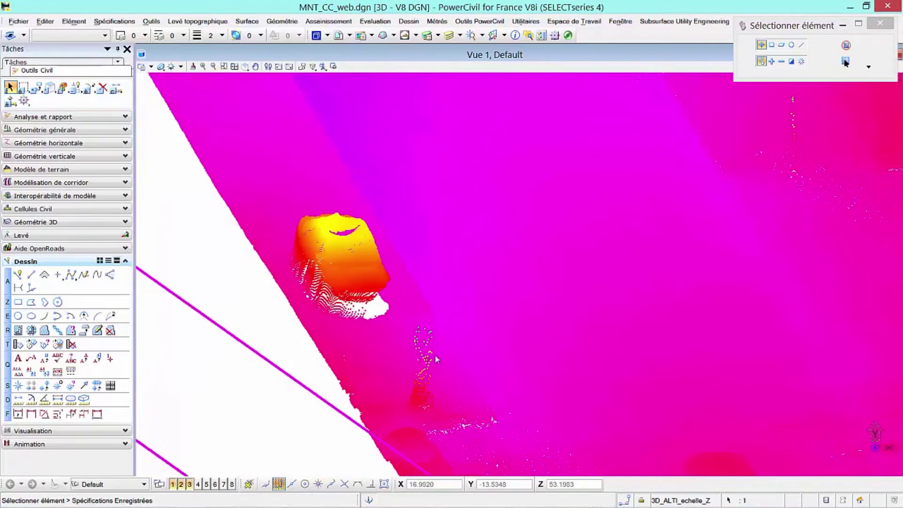
{"action": "scroll", "coordinate": [396, 369], "scroll_direction": "down", "scroll_amount": 4}
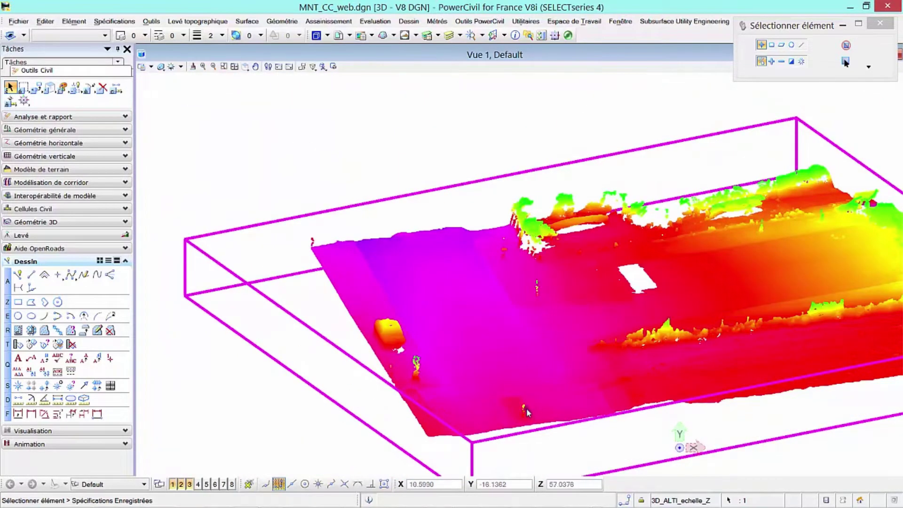
Set View 1 to the top orientation and activate the Descartes add-on product
{"action": "scroll", "coordinate": [526, 408], "scroll_direction": "up", "scroll_amount": 2}
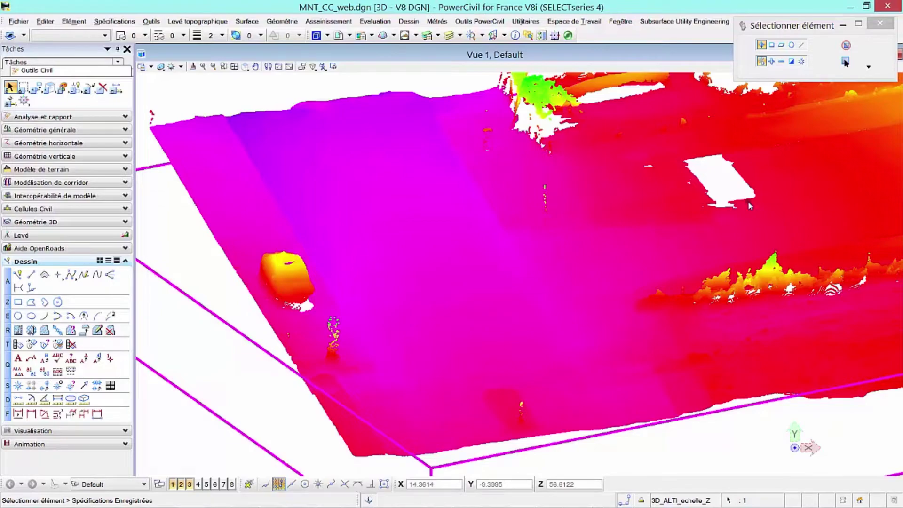
{"action": "left_click", "coordinate": [246, 67]}
{"action": "left_click", "coordinate": [256, 93]}
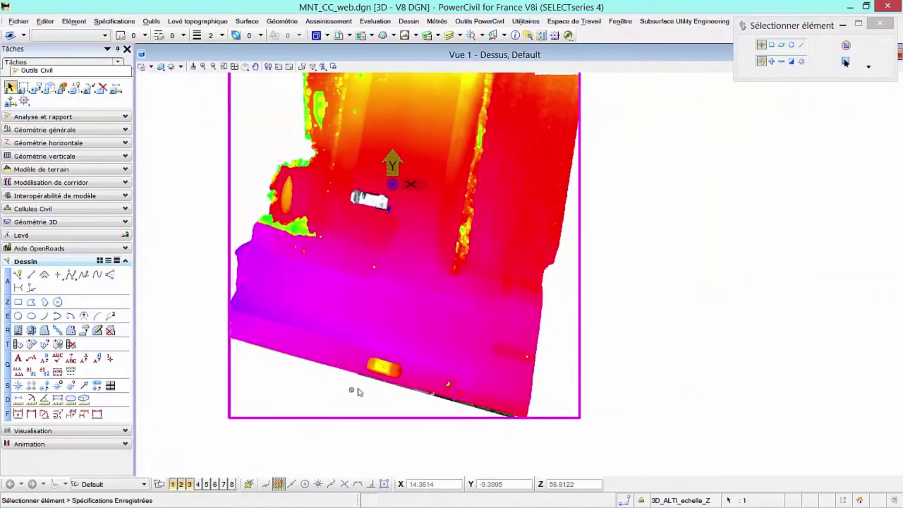
{"action": "left_click", "coordinate": [151, 22]}
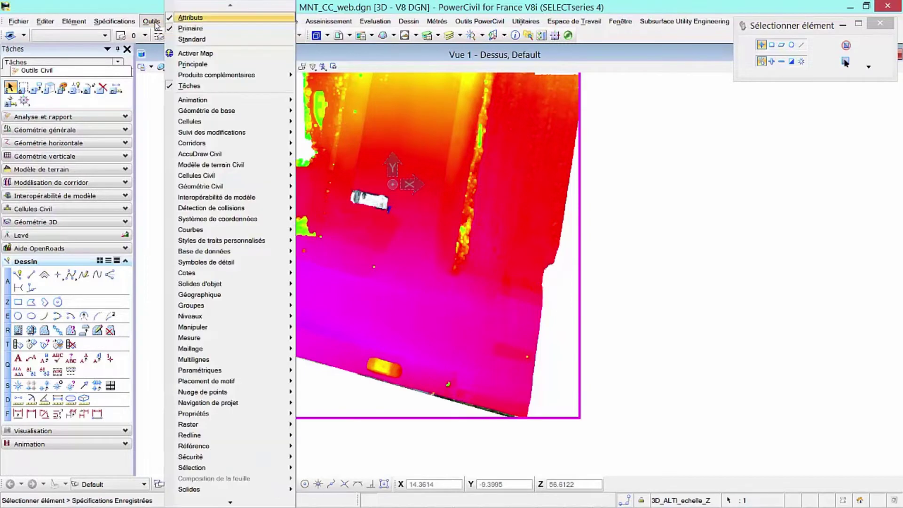
{"action": "mouse_move", "coordinate": [206, 79]}
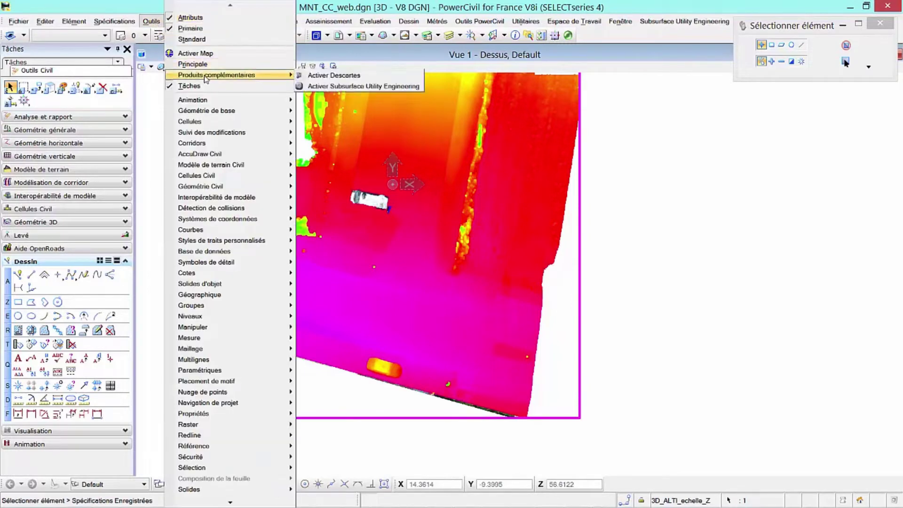
{"action": "left_click", "coordinate": [364, 78]}
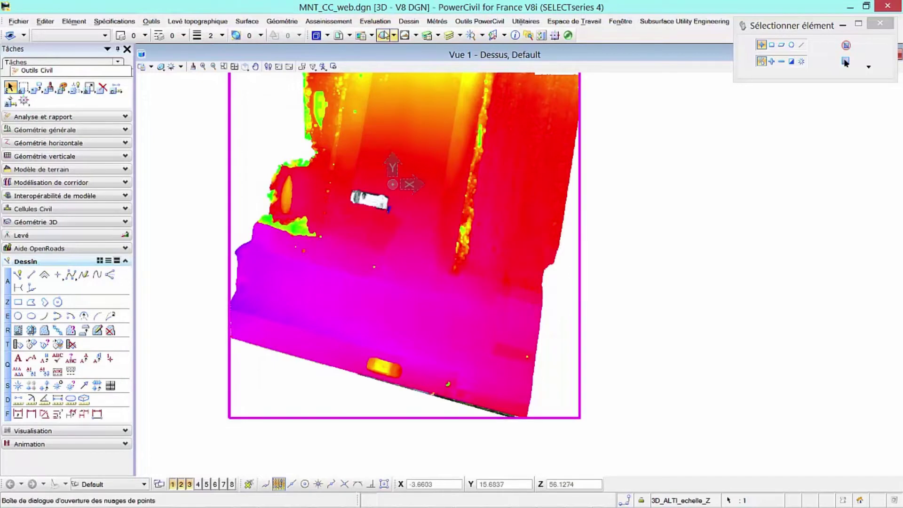
Open the section tools in the point cloud presentation settings and close the point cloud manager
{"action": "left_click", "coordinate": [383, 36]}
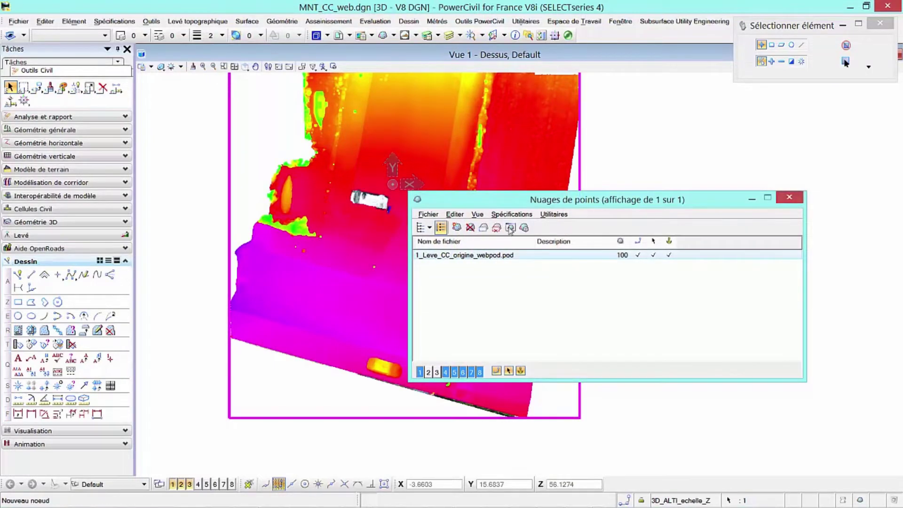
{"action": "left_click", "coordinate": [512, 214]}
{"action": "left_click", "coordinate": [512, 223]}
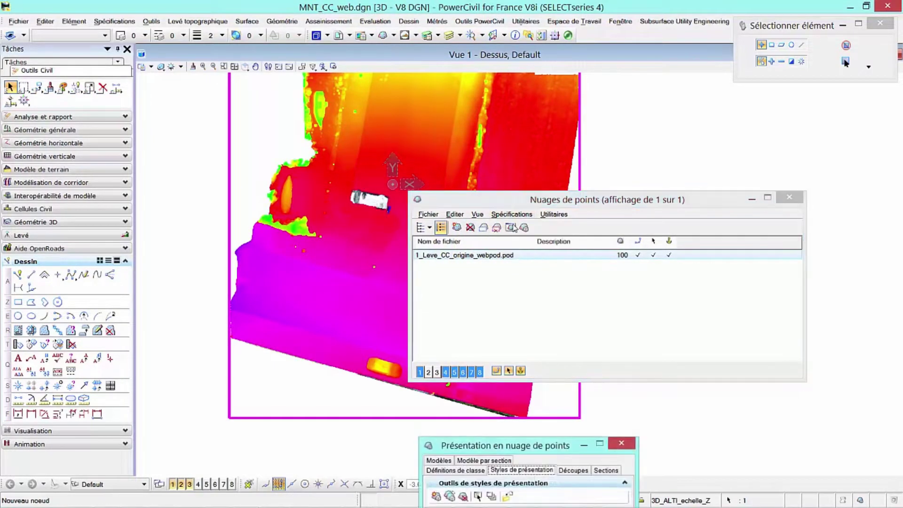
{"action": "left_click_drag", "start_coordinate": [529, 450], "coordinate": [808, 218]}
{"action": "left_click", "coordinate": [789, 197]}
{"action": "left_click", "coordinate": [884, 238]}
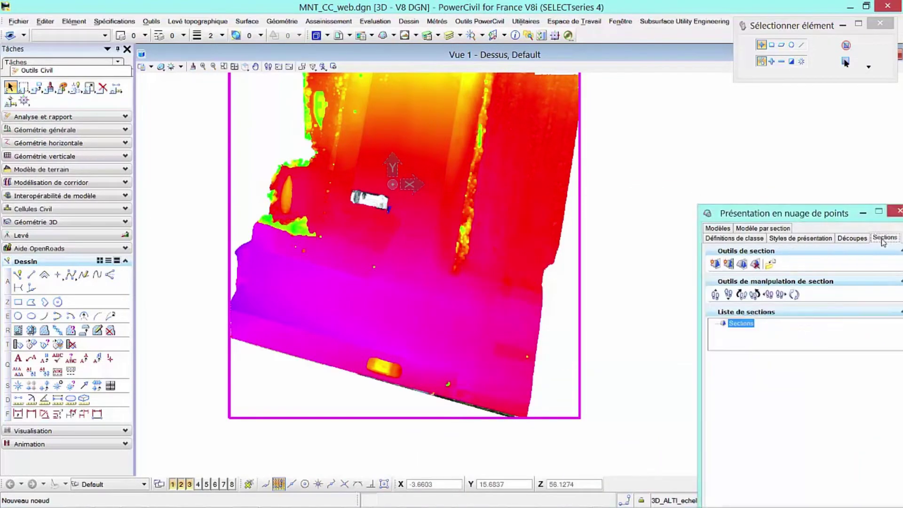
Create a point cloud section along the parked car, about 6.6 long and extending about 1.1 to each side, and display it in View 2
{"action": "left_click", "coordinate": [728, 264]}
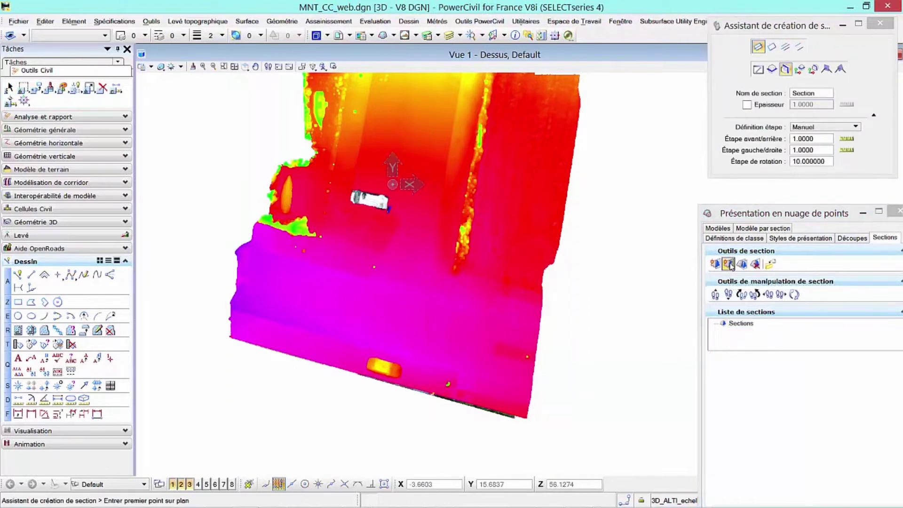
{"action": "scroll", "coordinate": [395, 386], "scroll_direction": "up", "scroll_amount": 5}
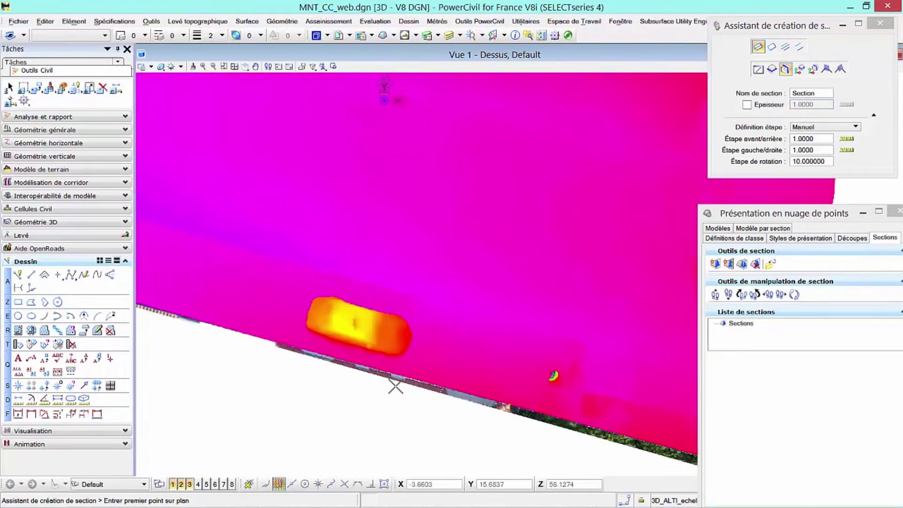
{"action": "left_click", "coordinate": [195, 245]}
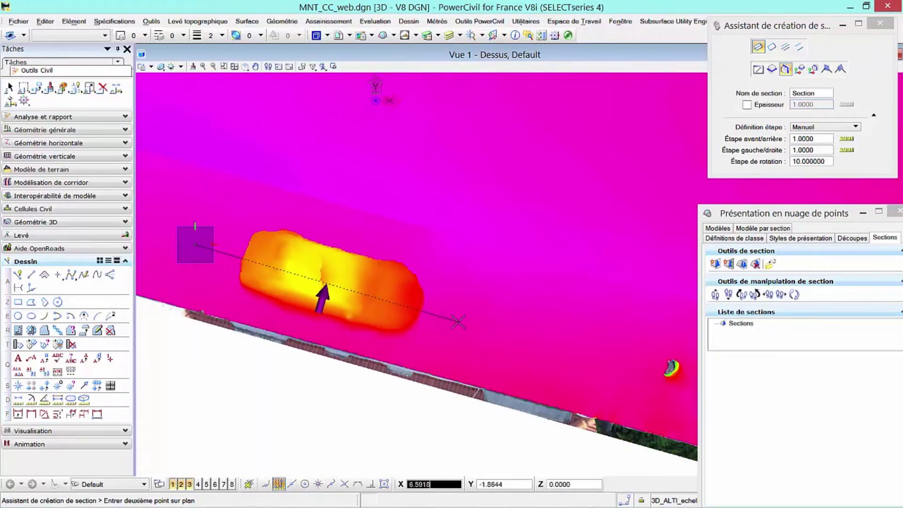
{"action": "left_click", "coordinate": [461, 298]}
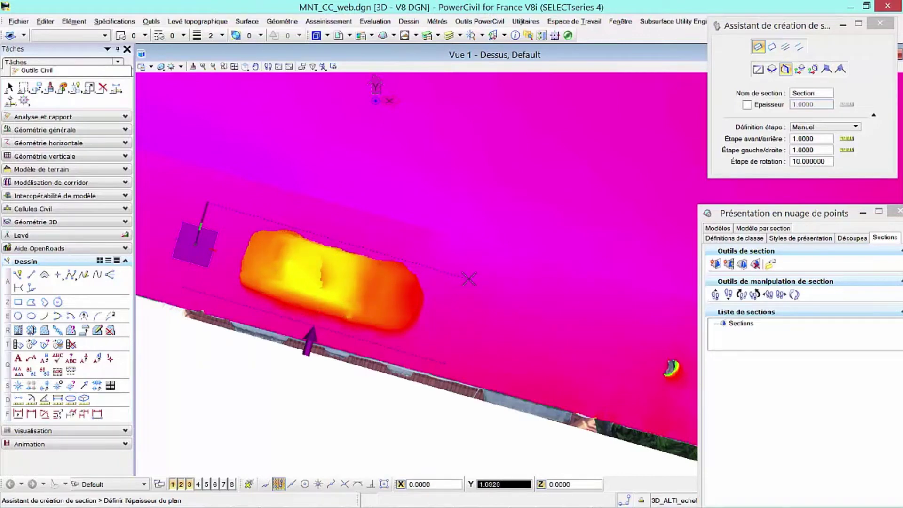
{"action": "left_click", "coordinate": [469, 278]}
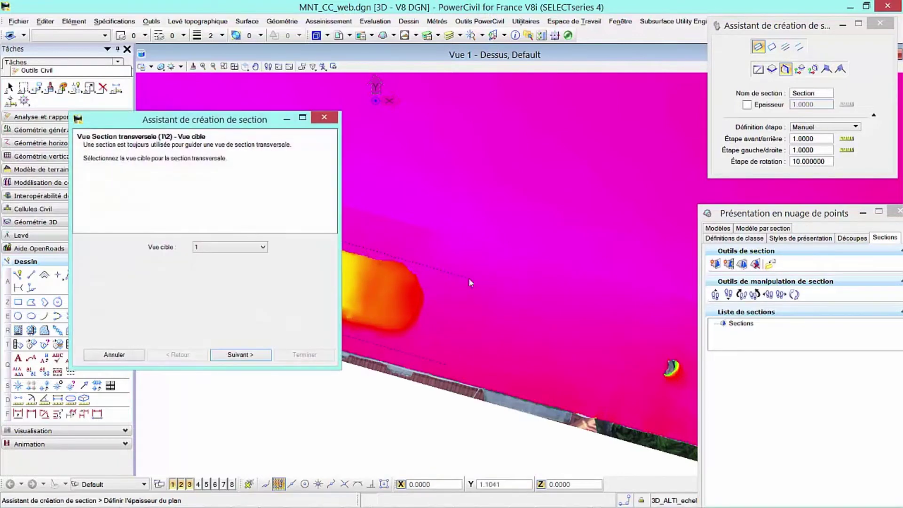
{"action": "left_click", "coordinate": [242, 356]}
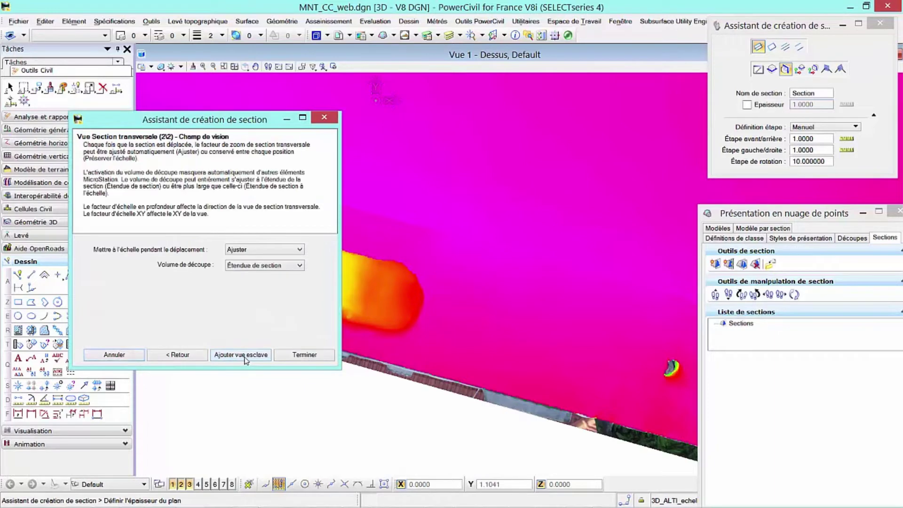
{"action": "left_click", "coordinate": [298, 356]}
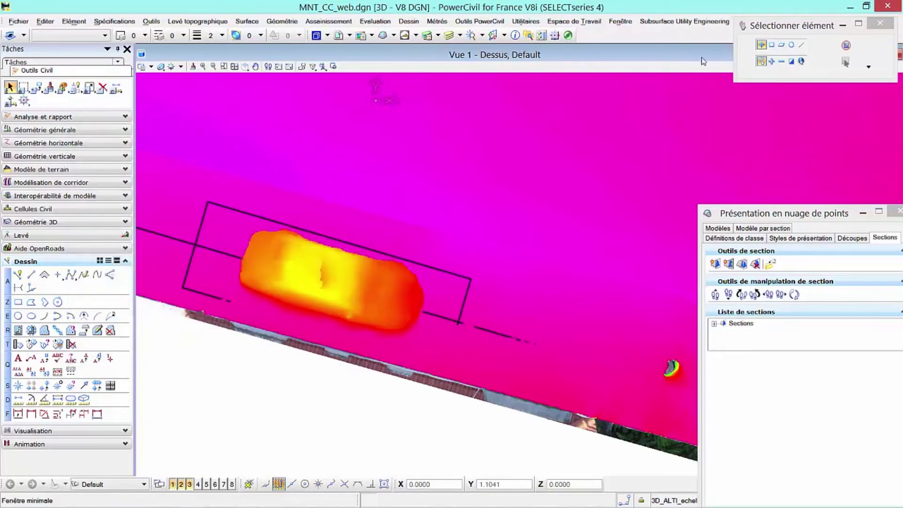
{"action": "left_click_drag", "start_coordinate": [797, 28], "coordinate": [788, 90]}
{"action": "double_click", "coordinate": [730, 53]}
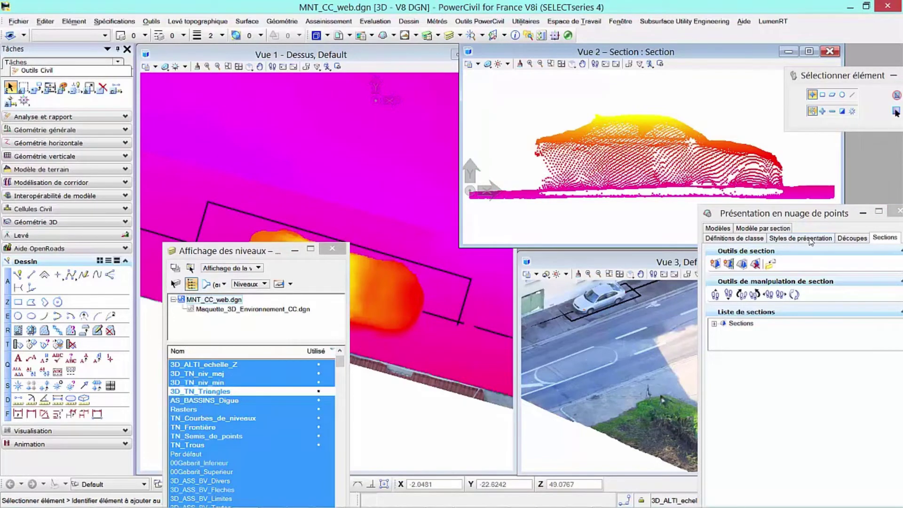
Reclassify the car's points above the ground in the View 2 section from all classes to Chevauchement, using a rectangle around them
{"action": "left_click", "coordinate": [383, 35]}
{"action": "left_click", "coordinate": [419, 50]}
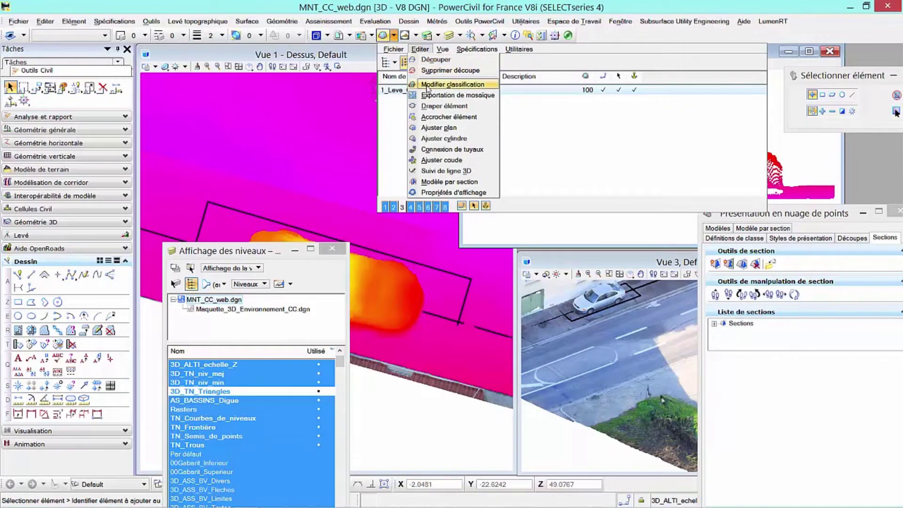
{"action": "left_click", "coordinate": [451, 84]}
{"action": "left_click_drag", "start_coordinate": [822, 77], "coordinate": [770, 58]}
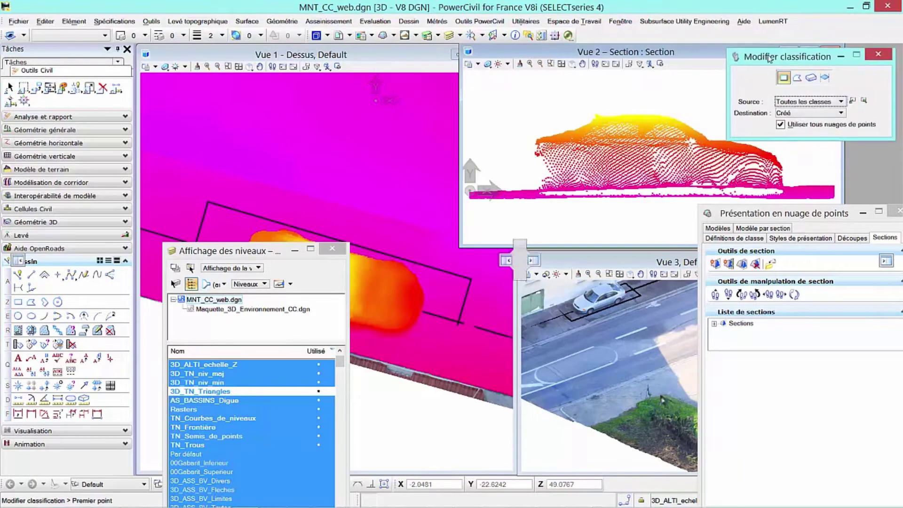
{"action": "left_click", "coordinate": [841, 113]}
{"action": "scroll", "coordinate": [841, 169], "scroll_direction": "down", "scroll_amount": 1}
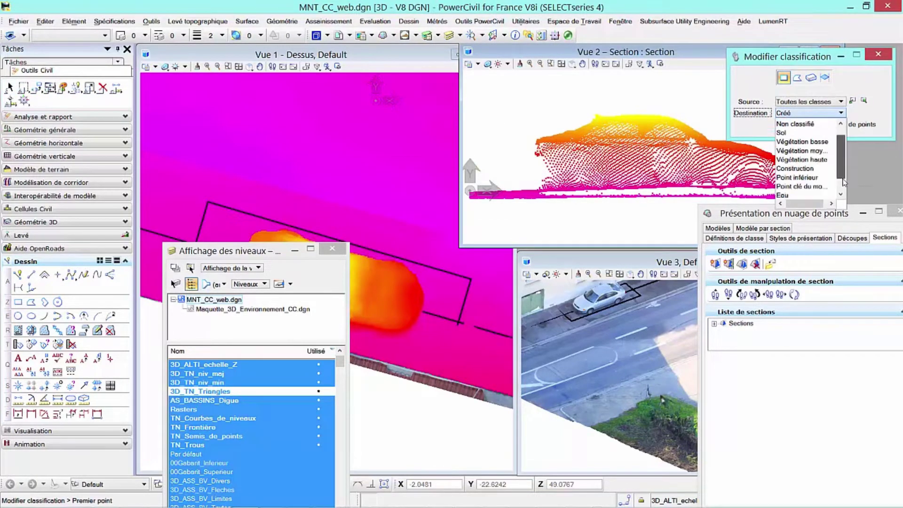
{"action": "left_click", "coordinate": [814, 185]}
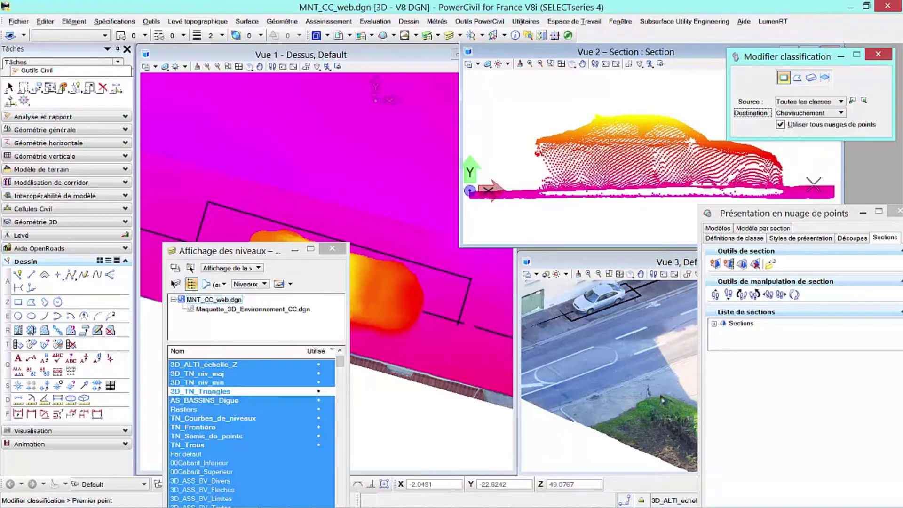
{"action": "left_click", "coordinate": [509, 85]}
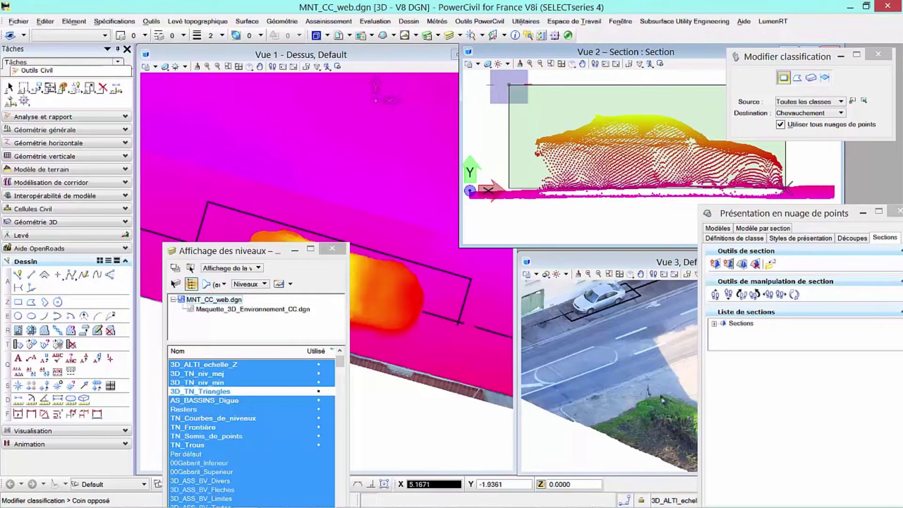
{"action": "left_click", "coordinate": [786, 188]}
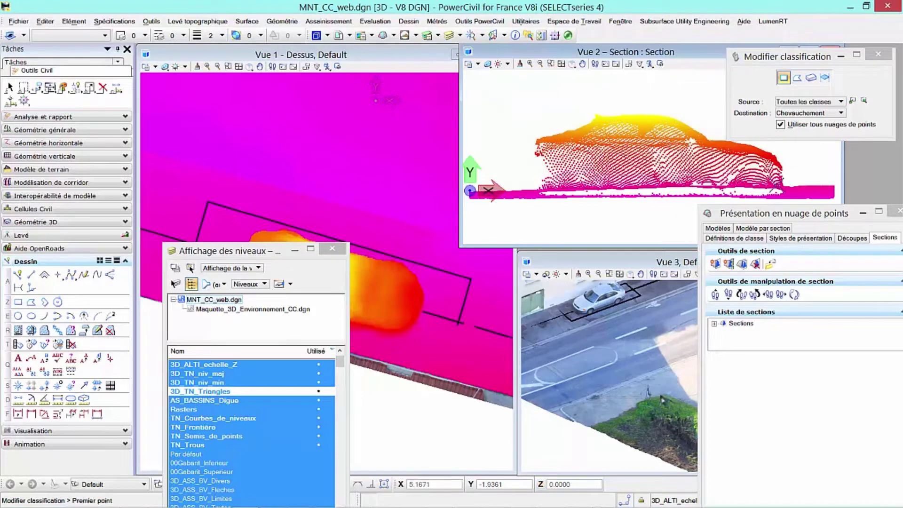
Turn off the Chevauchement class in the Elévation point cloud style and uncover the car area in View 1
{"action": "left_click", "coordinate": [478, 64]}
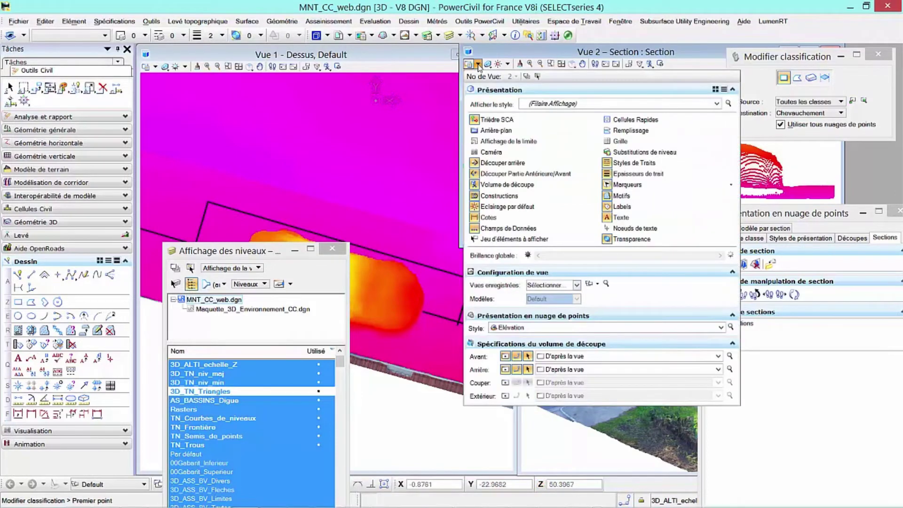
{"action": "left_click", "coordinate": [722, 327]}
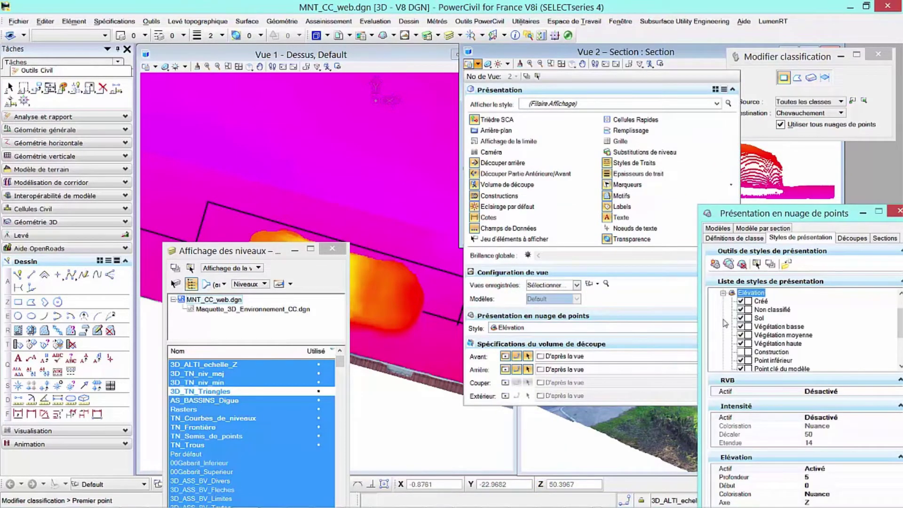
{"action": "scroll", "coordinate": [724, 323], "scroll_direction": "down", "scroll_amount": 2}
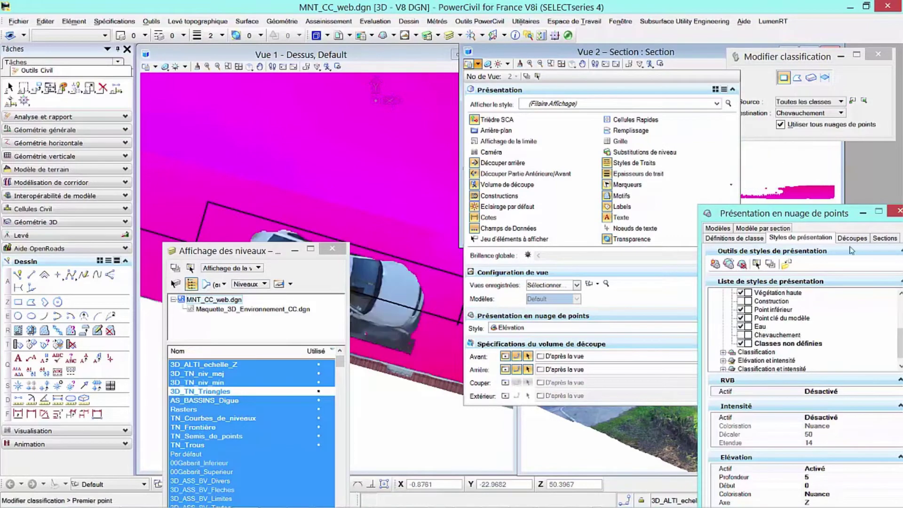
{"action": "left_click_drag", "start_coordinate": [786, 216], "coordinate": [451, 237]}
{"action": "left_click", "coordinate": [567, 233]}
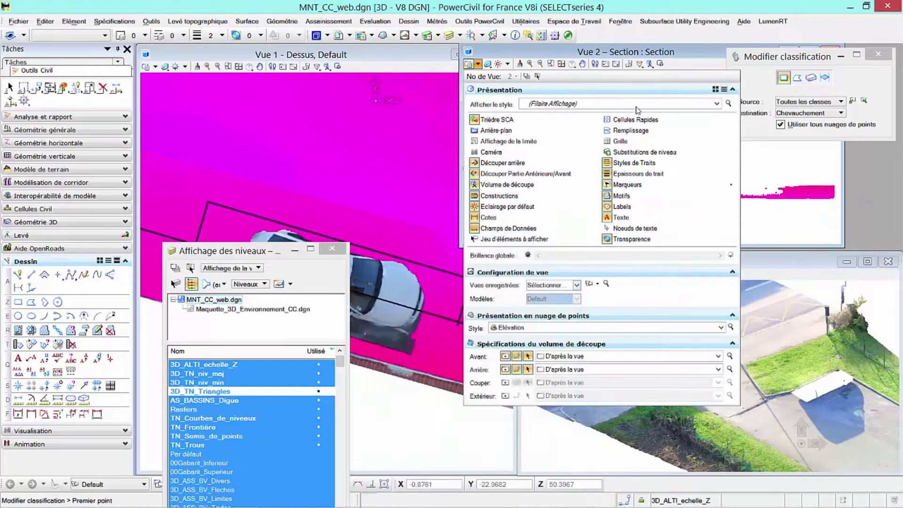
{"action": "left_click", "coordinate": [692, 67]}
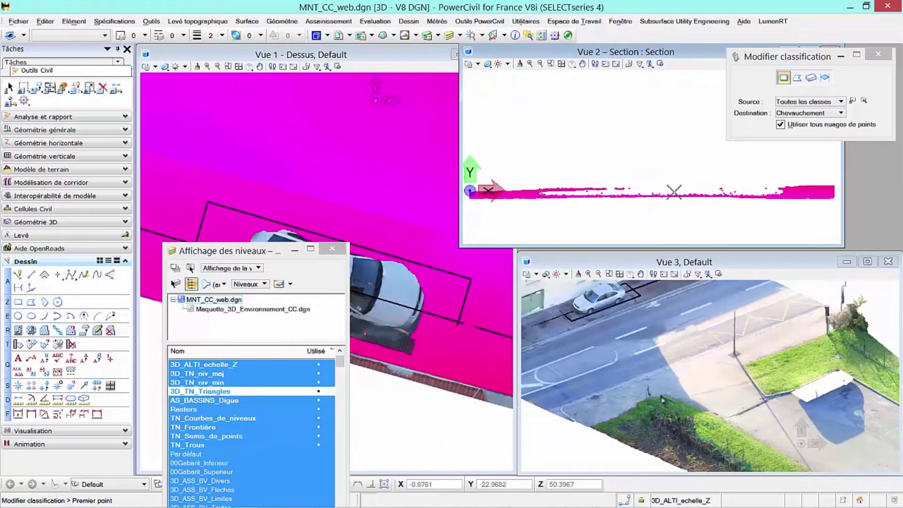
{"action": "left_click_drag", "start_coordinate": [224, 256], "coordinate": [127, 315]}
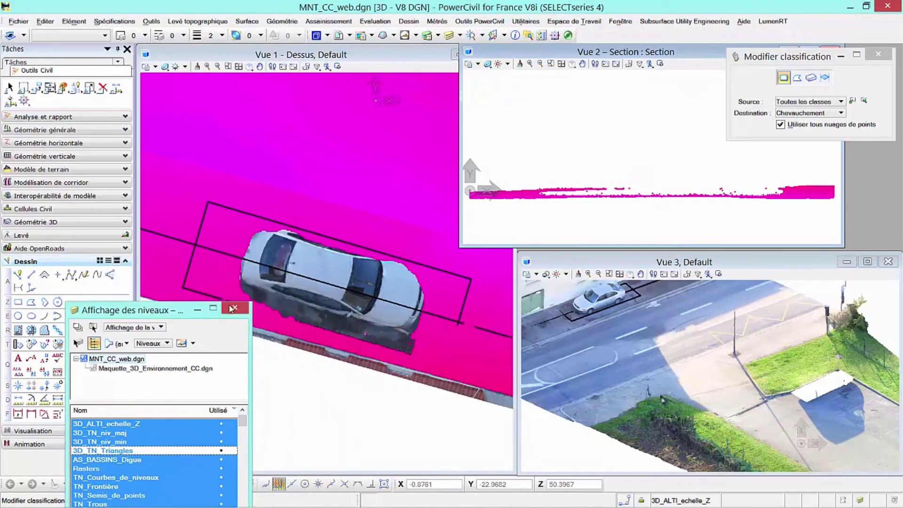
Examine the point cloud around the hidden car in 3D in View 1, and return the view to the top orientation
{"action": "scroll", "coordinate": [369, 299], "scroll_direction": "up", "scroll_amount": 1}
{"action": "middle_click_drag", "start_coordinate": [416, 335], "coordinate": [294, 252], "text": "shift"}
{"action": "scroll", "coordinate": [297, 248], "scroll_direction": "down", "scroll_amount": 2}
{"action": "scroll", "coordinate": [295, 252], "scroll_direction": "up", "scroll_amount": 1}
{"action": "scroll", "coordinate": [294, 252], "scroll_direction": "up", "scroll_amount": 1}
{"action": "scroll", "coordinate": [295, 252], "scroll_direction": "down", "scroll_amount": 1}
{"action": "left_click", "coordinate": [247, 59]}
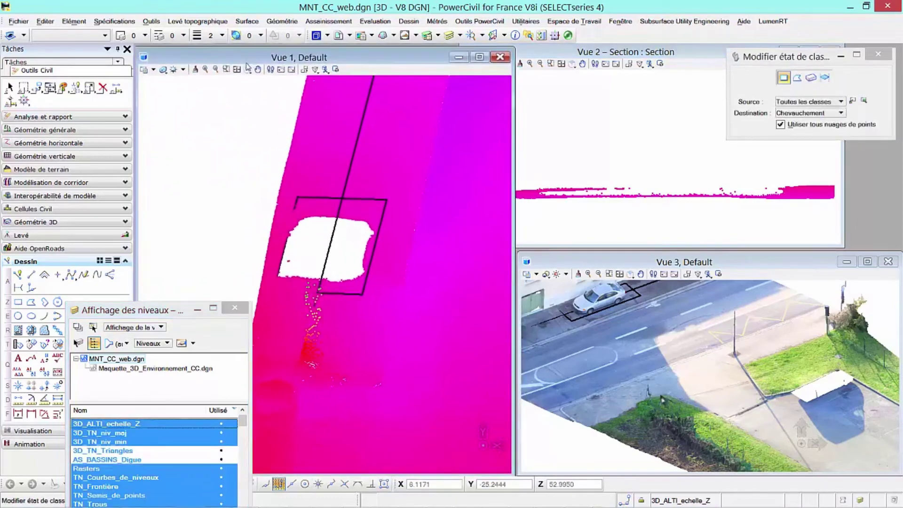
{"action": "left_click", "coordinate": [249, 66]}
{"action": "left_click", "coordinate": [250, 68]}
{"action": "left_click", "coordinate": [287, 91]}
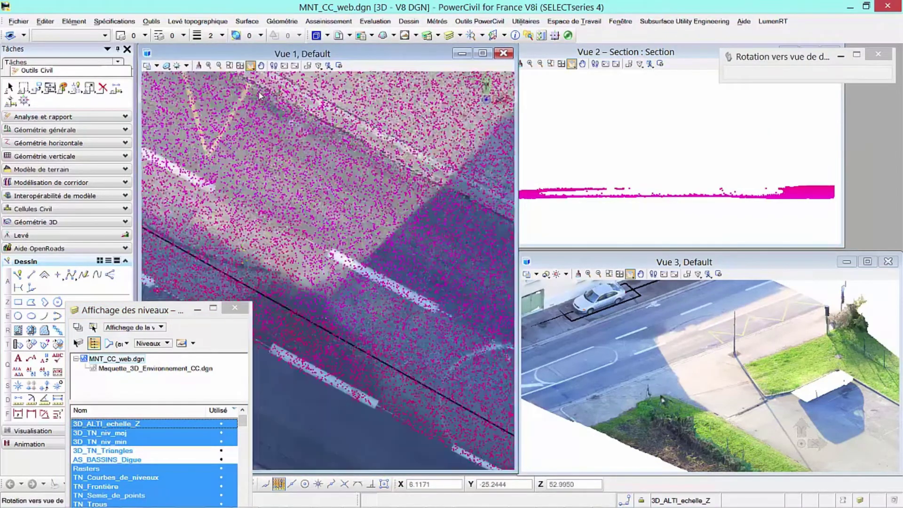
Shift the point cloud section one step towards the right along the road edge so that it covers the neighbouring upright object
{"action": "scroll", "coordinate": [308, 265], "scroll_direction": "down", "scroll_amount": 2}
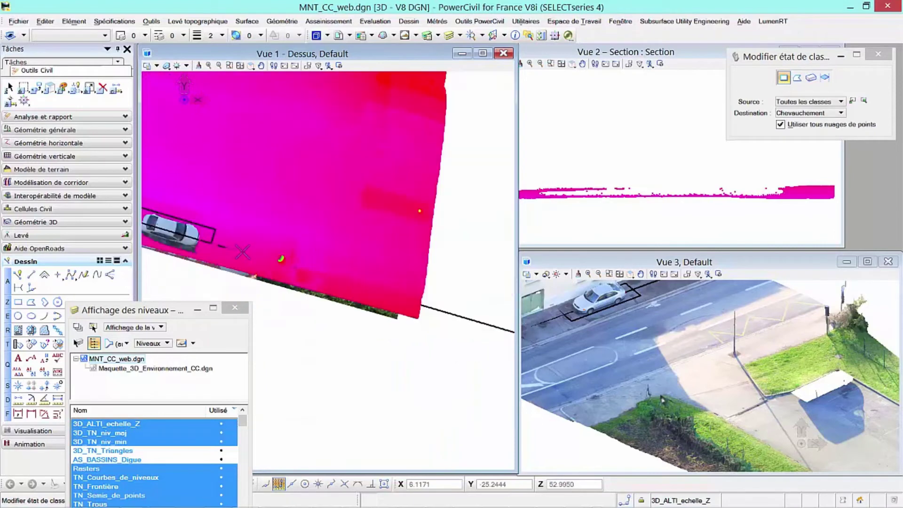
{"action": "scroll", "coordinate": [249, 252], "scroll_direction": "up", "scroll_amount": 4}
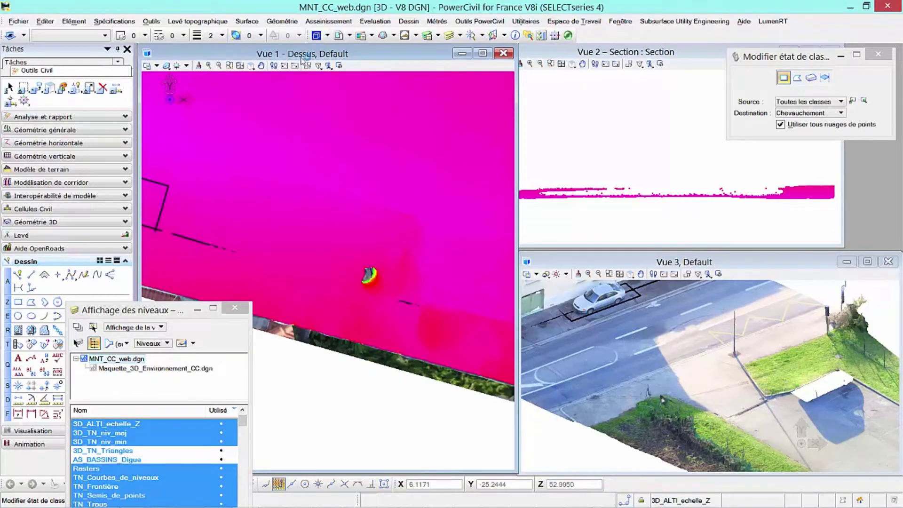
{"action": "left_click", "coordinate": [383, 35]}
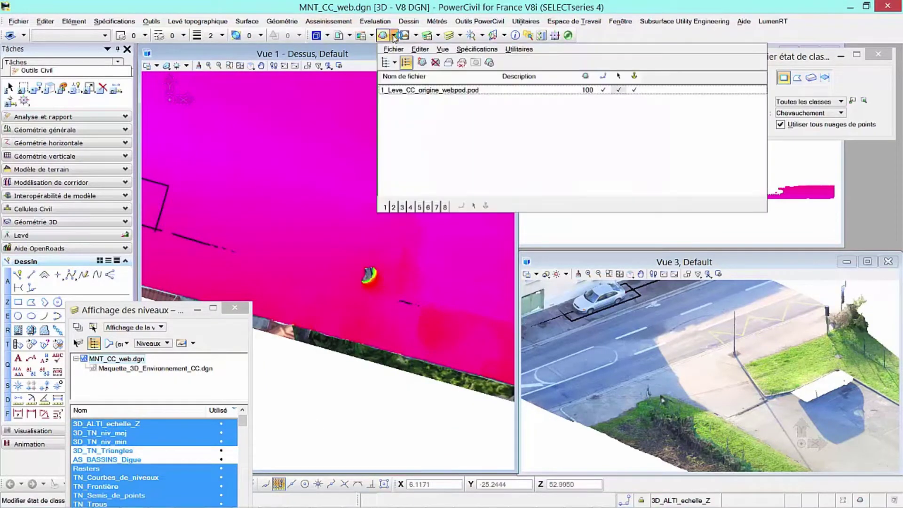
{"action": "left_click", "coordinate": [449, 49]}
{"action": "left_click", "coordinate": [479, 60]}
{"action": "left_click_drag", "start_coordinate": [547, 232], "coordinate": [638, 225]}
{"action": "left_click", "coordinate": [677, 252]}
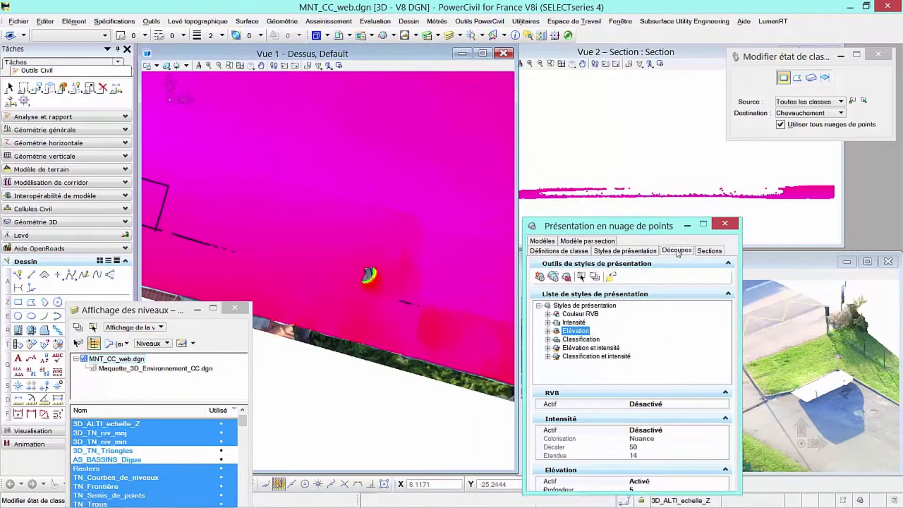
{"action": "left_click", "coordinate": [709, 251]}
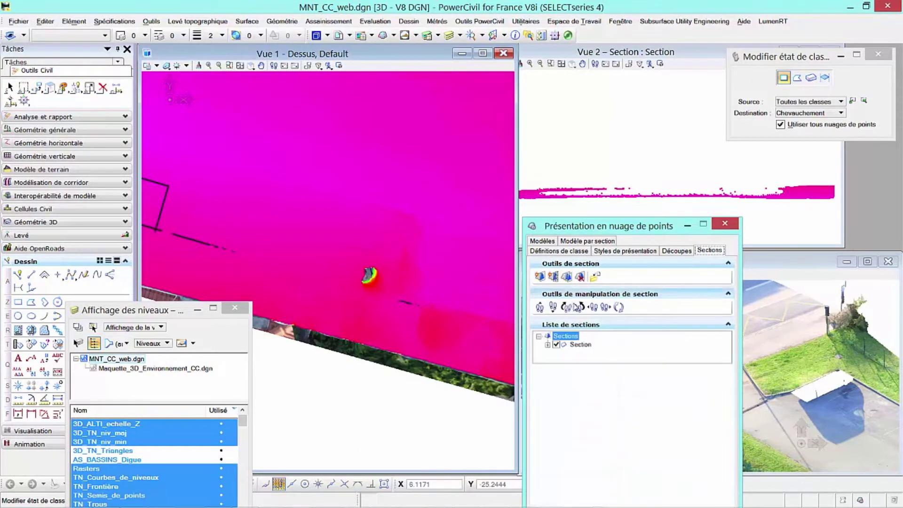
{"action": "left_click", "coordinate": [608, 311]}
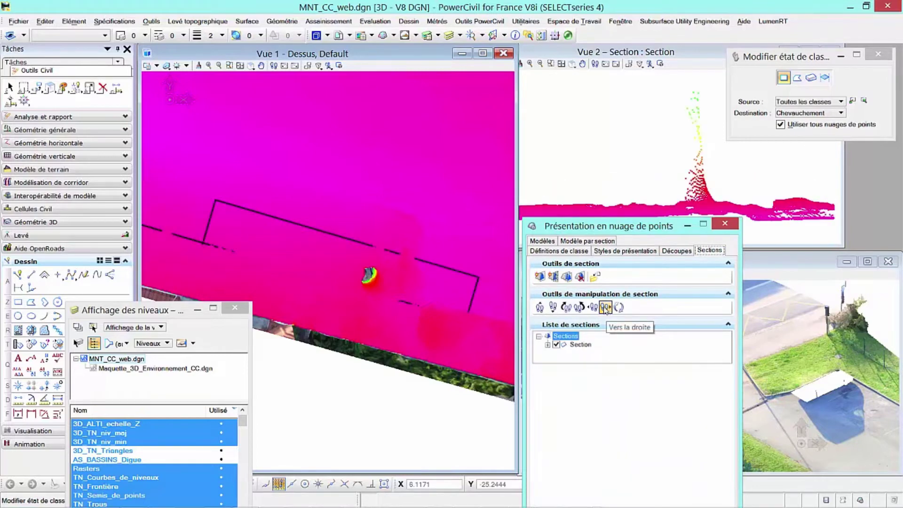
{"action": "left_click_drag", "start_coordinate": [598, 226], "coordinate": [612, 321]}
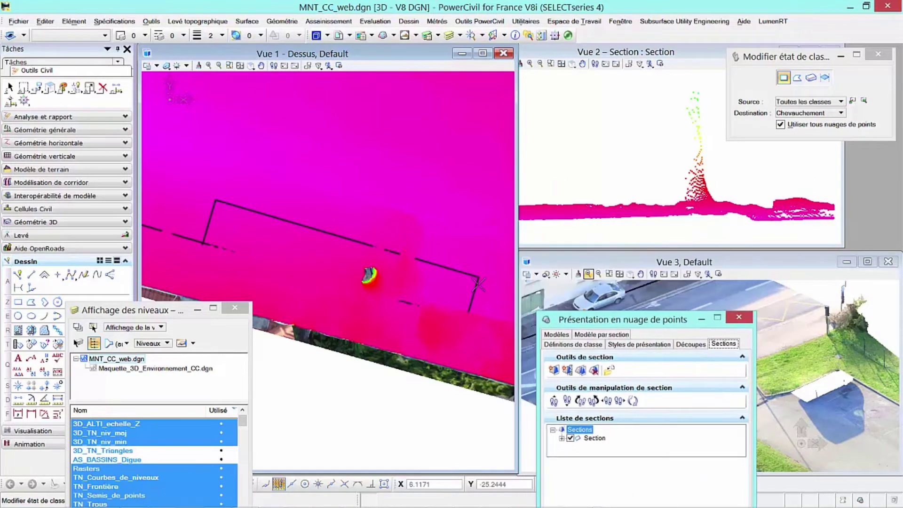
Reclassify the upright object's points above the ground in the View 2 section from all classes to Chevauchement, using a rectangle around them
{"action": "scroll", "coordinate": [636, 221], "scroll_direction": "down", "scroll_amount": 3}
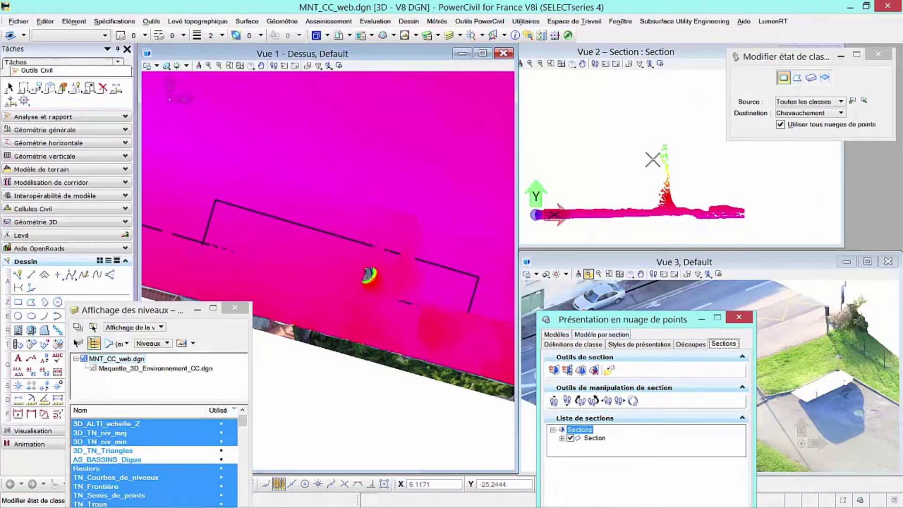
{"action": "left_click", "coordinate": [644, 110]}
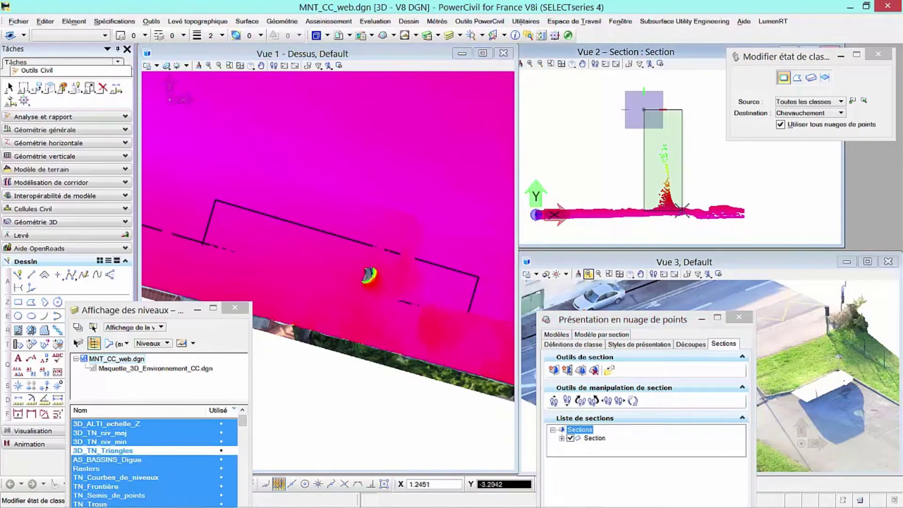
{"action": "left_click", "coordinate": [684, 213]}
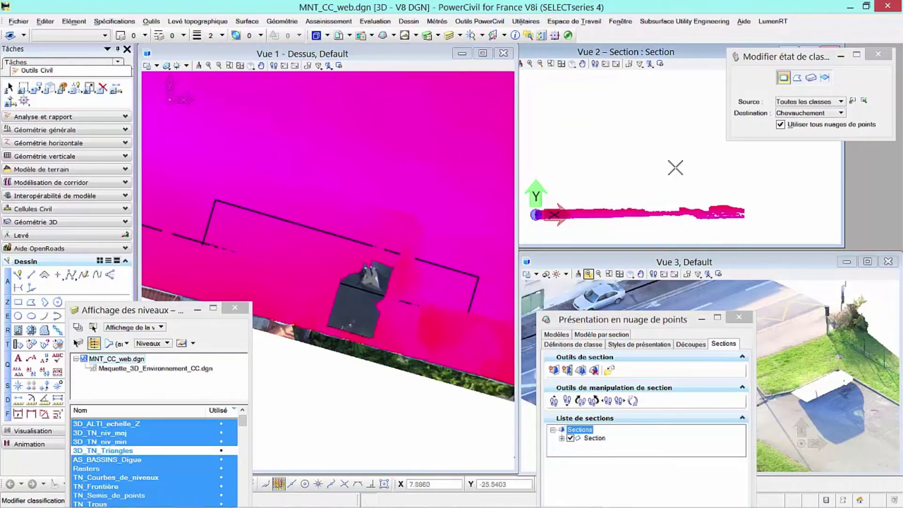
Examine the whole cleaned point cloud in View 1 from above and in 3D
{"action": "scroll", "coordinate": [680, 202], "scroll_direction": "down", "scroll_amount": 2}
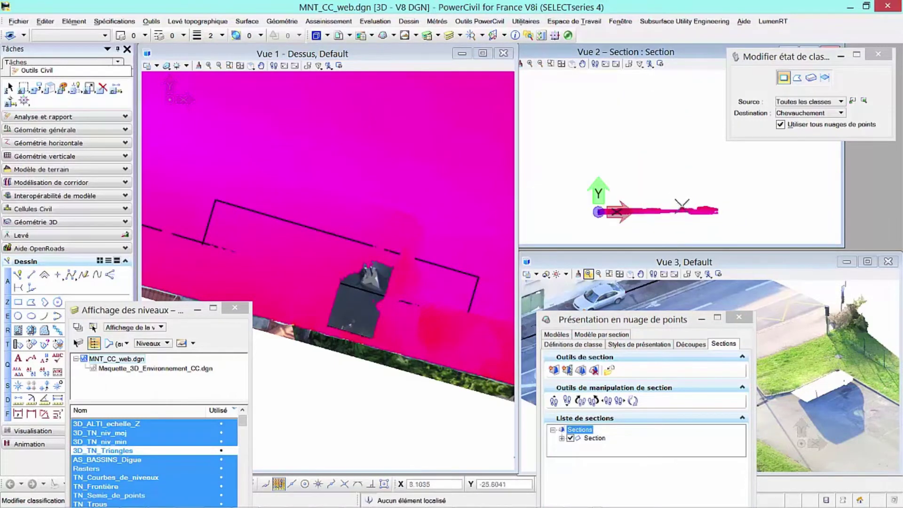
{"action": "scroll", "coordinate": [402, 223], "scroll_direction": "down", "scroll_amount": 6}
{"action": "middle_click_drag", "start_coordinate": [377, 246], "coordinate": [366, 287]}
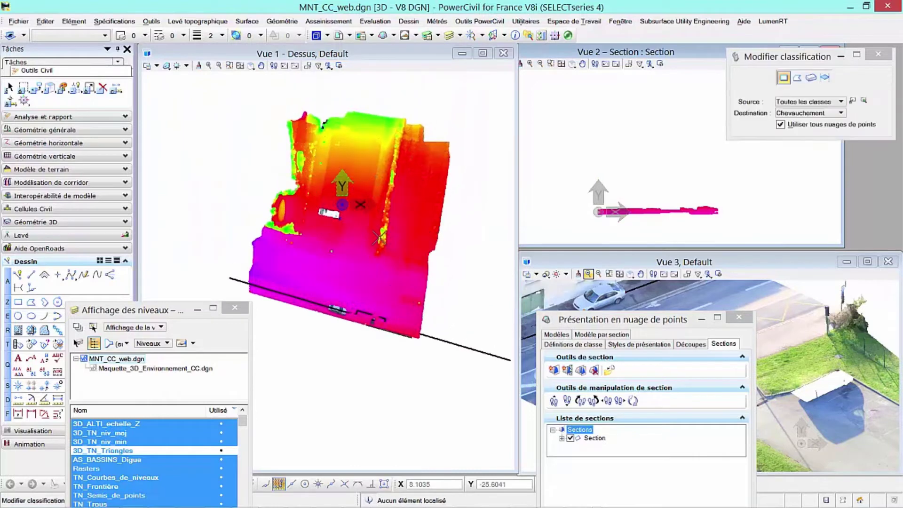
{"action": "scroll", "coordinate": [379, 237], "scroll_direction": "up", "scroll_amount": 3}
{"action": "scroll", "coordinate": [379, 237], "scroll_direction": "down", "scroll_amount": 3}
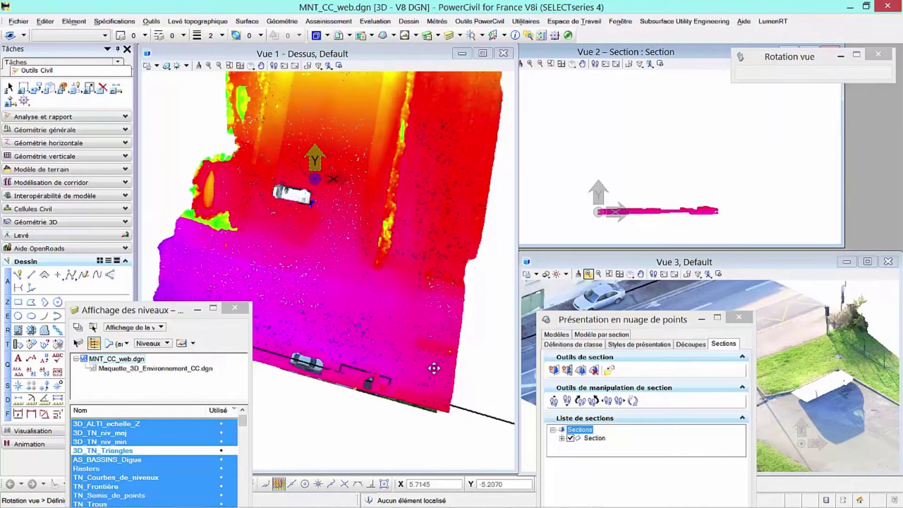
{"action": "middle_click_drag", "start_coordinate": [433, 367], "coordinate": [260, 234], "text": "shift"}
{"action": "scroll", "coordinate": [325, 214], "scroll_direction": "down", "scroll_amount": 3}
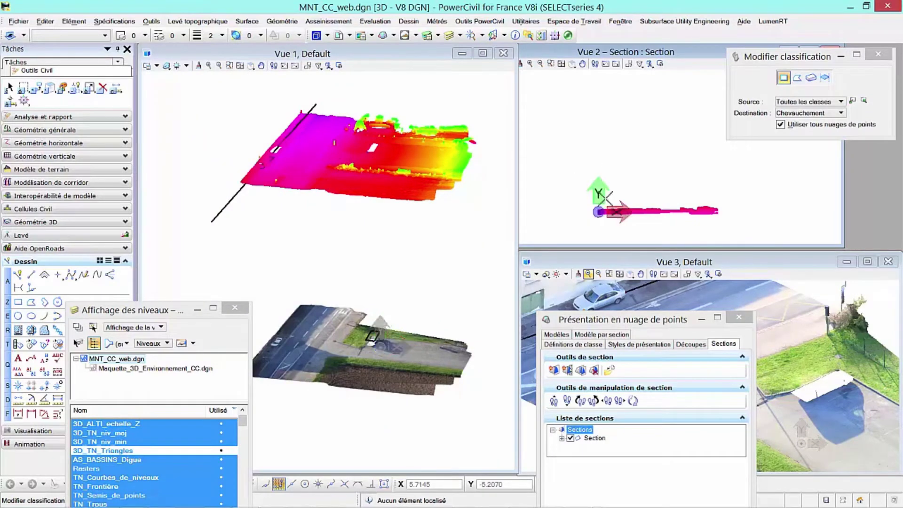
{"action": "scroll", "coordinate": [359, 93], "scroll_direction": "up", "scroll_amount": 2}
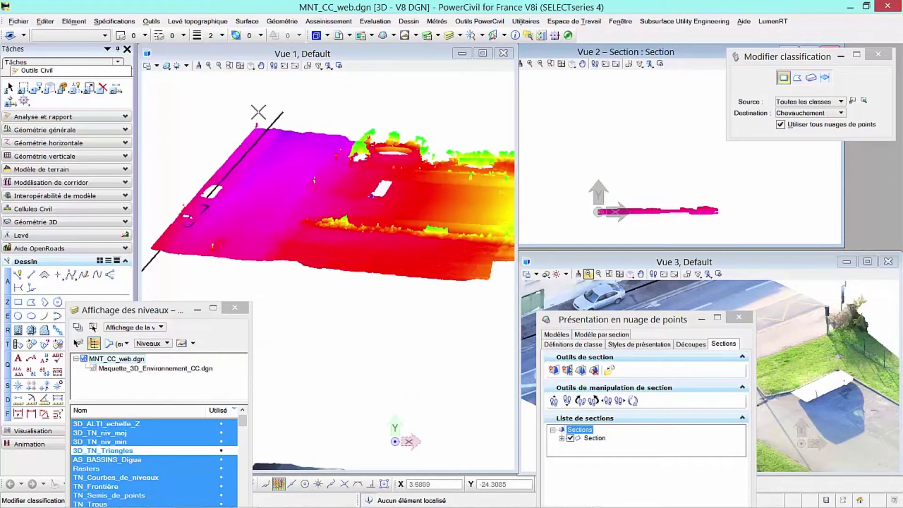
Replace the attached point cloud 1_Leve_CC_origine_webpod.pod with 2_Leve_CC_final.pod, and clear the section display so the whole cloud is shown
{"action": "left_click", "coordinate": [382, 35]}
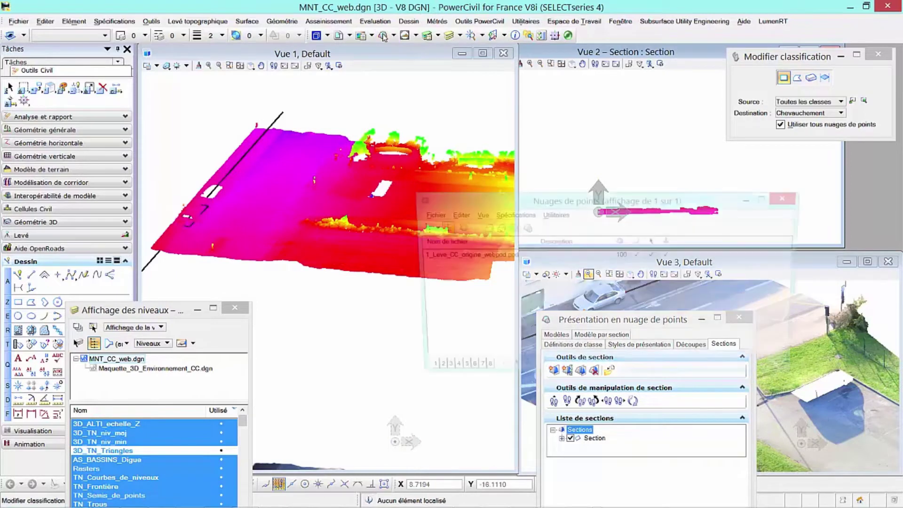
{"action": "right_click", "coordinate": [446, 255]}
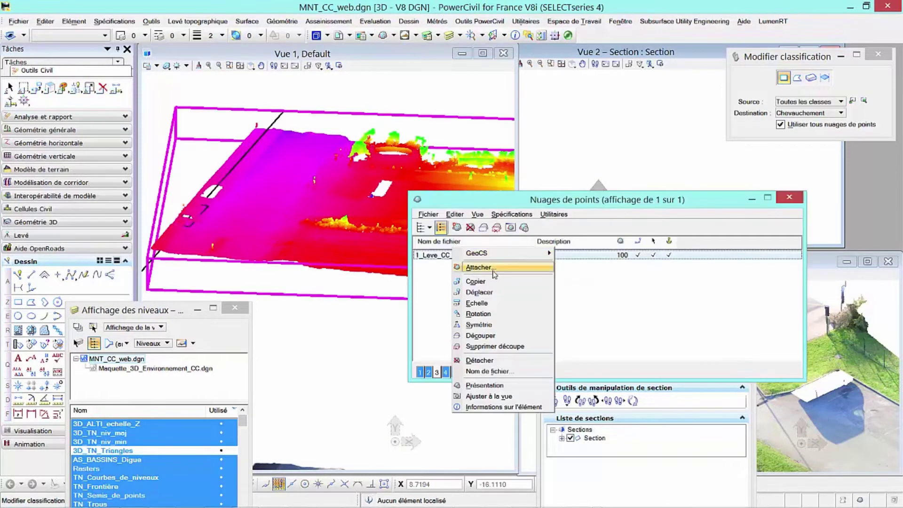
{"action": "left_click", "coordinate": [491, 361]}
{"action": "left_click", "coordinate": [456, 227]}
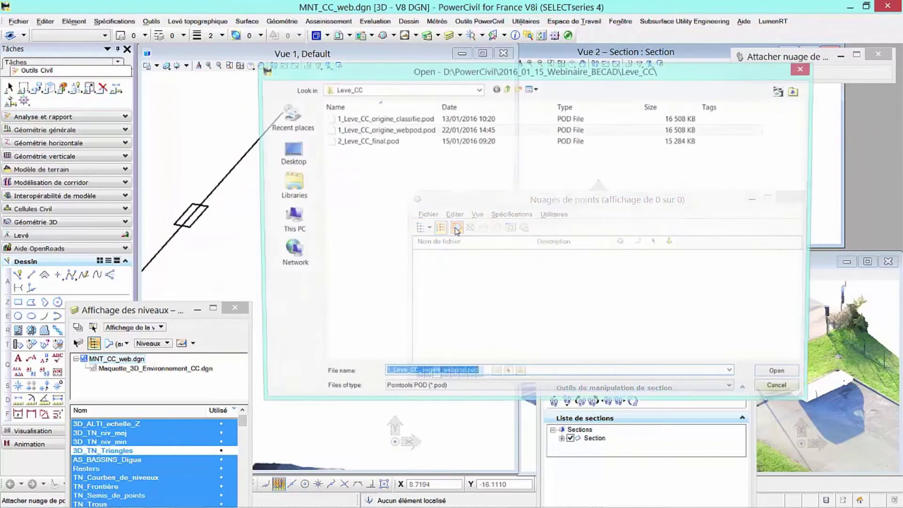
{"action": "left_click", "coordinate": [401, 142]}
{"action": "left_click", "coordinate": [784, 377]}
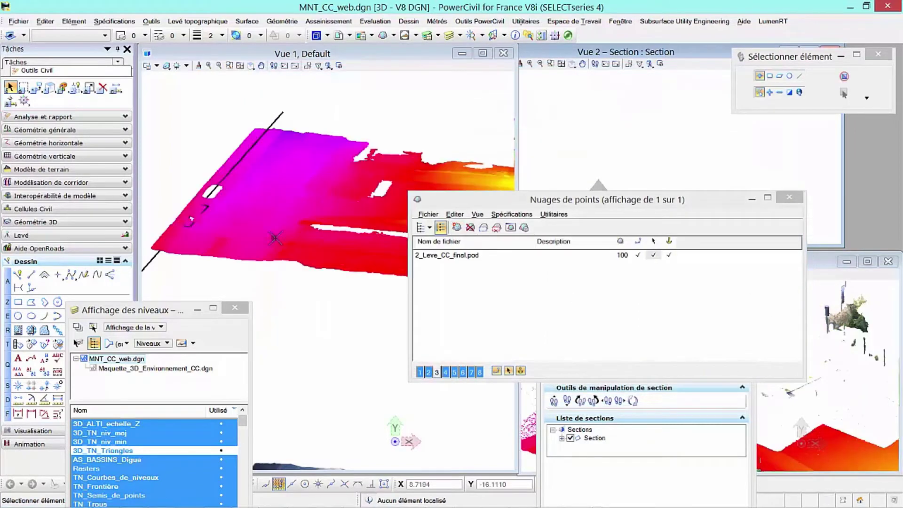
{"action": "left_click", "coordinate": [789, 198]}
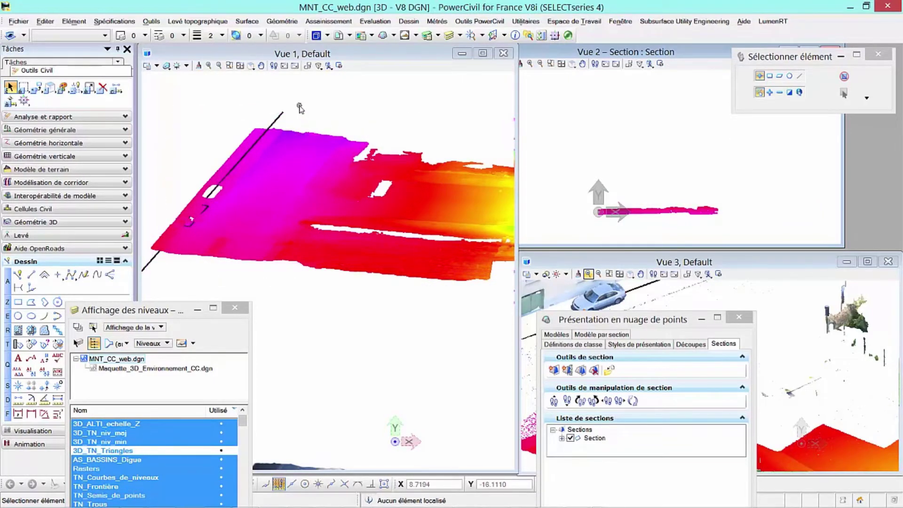
{"action": "left_click", "coordinate": [570, 439]}
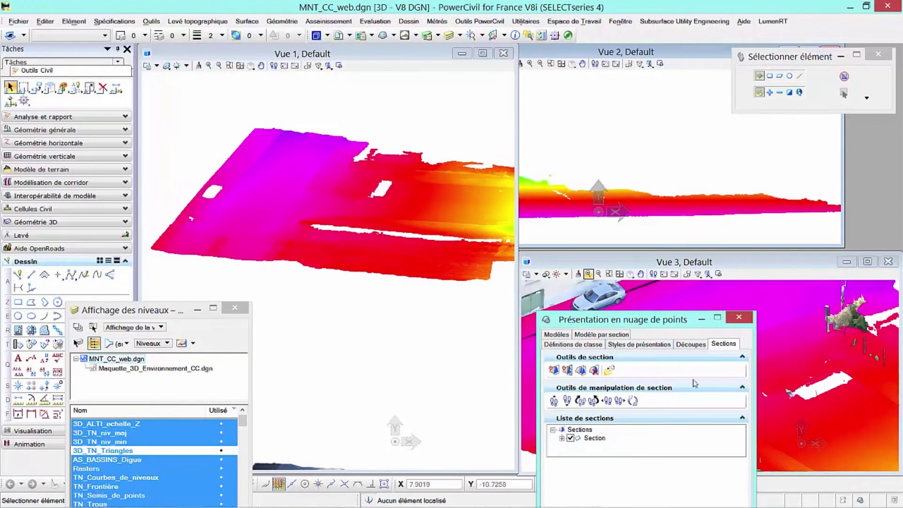
{"action": "left_click", "coordinate": [738, 316]}
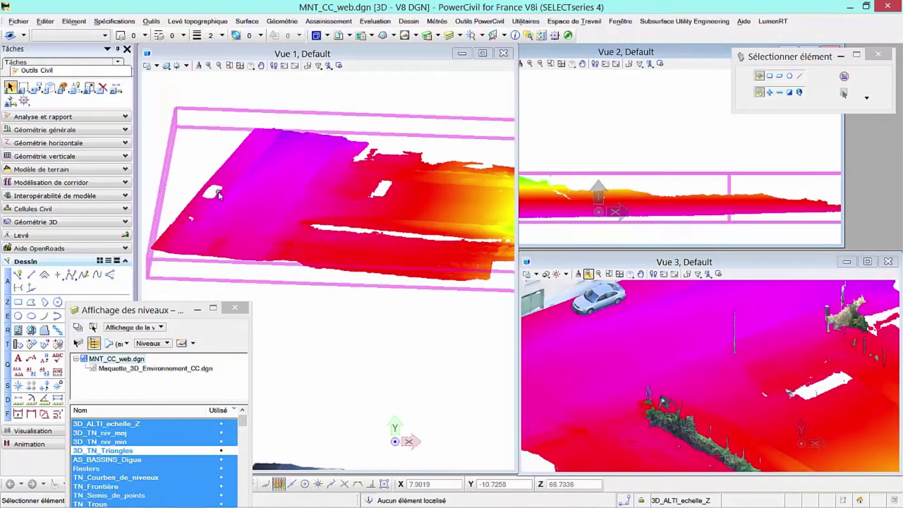
Start creating a terrain model from the point cloud, review the Mosaïque filter options, and close the settings
{"action": "left_click", "coordinate": [49, 169]}
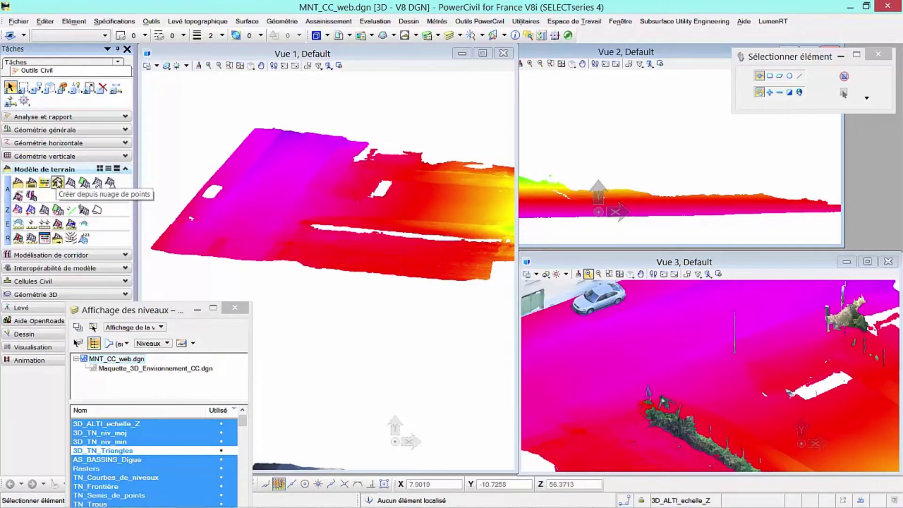
{"action": "left_click", "coordinate": [57, 183]}
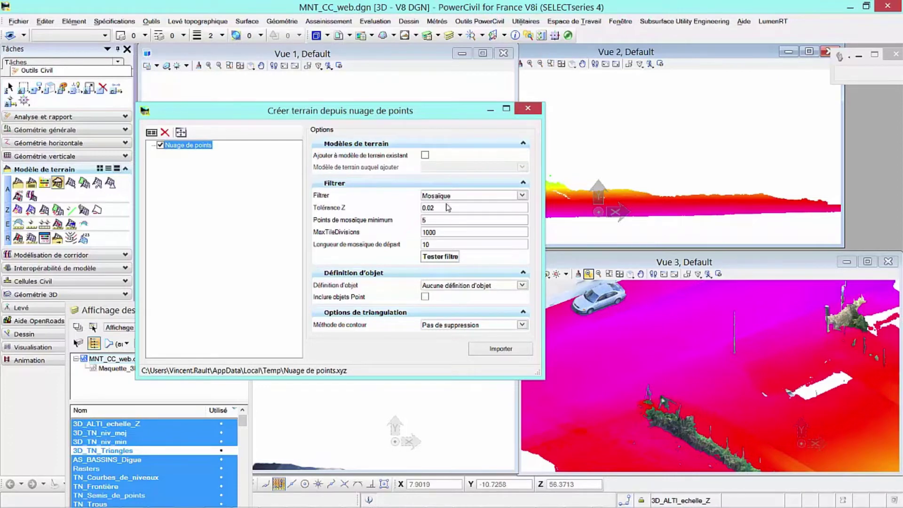
{"action": "left_click_drag", "start_coordinate": [303, 115], "coordinate": [642, 118]}
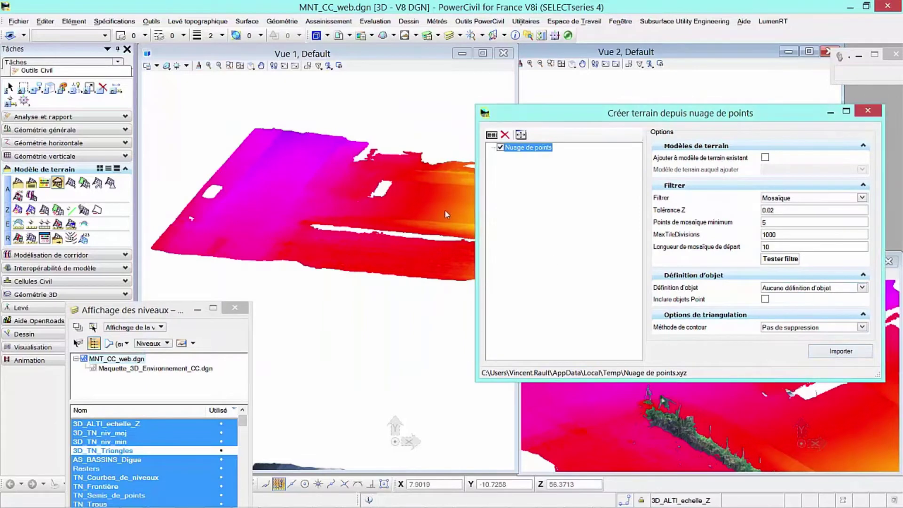
{"action": "left_click", "coordinate": [868, 112]}
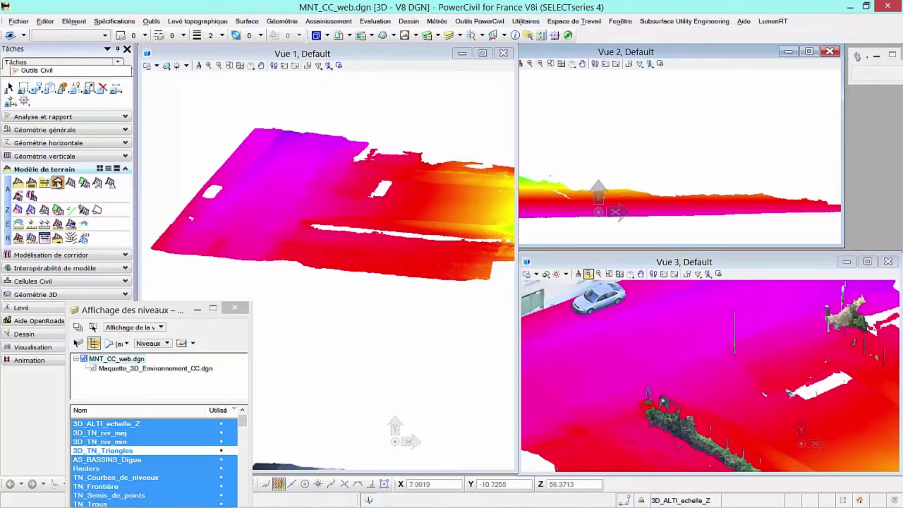
{"action": "left_click", "coordinate": [57, 184]}
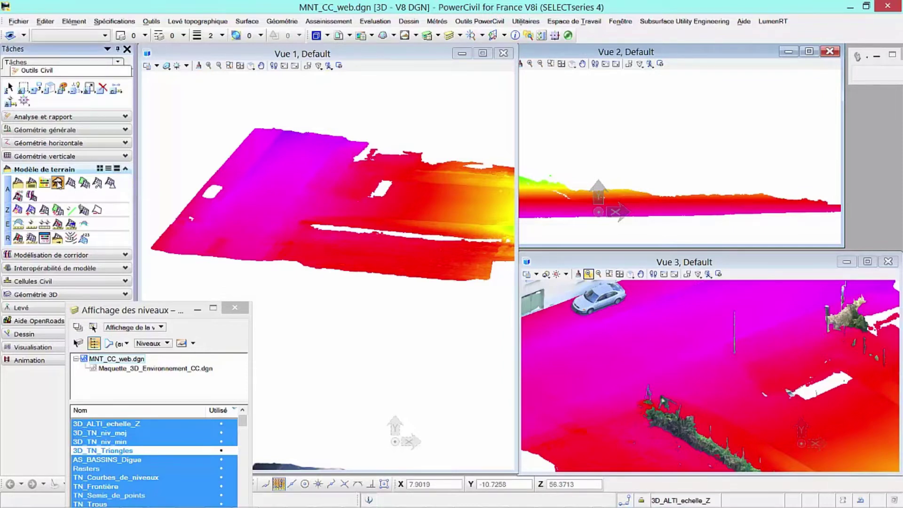
{"action": "left_click", "coordinate": [867, 112]}
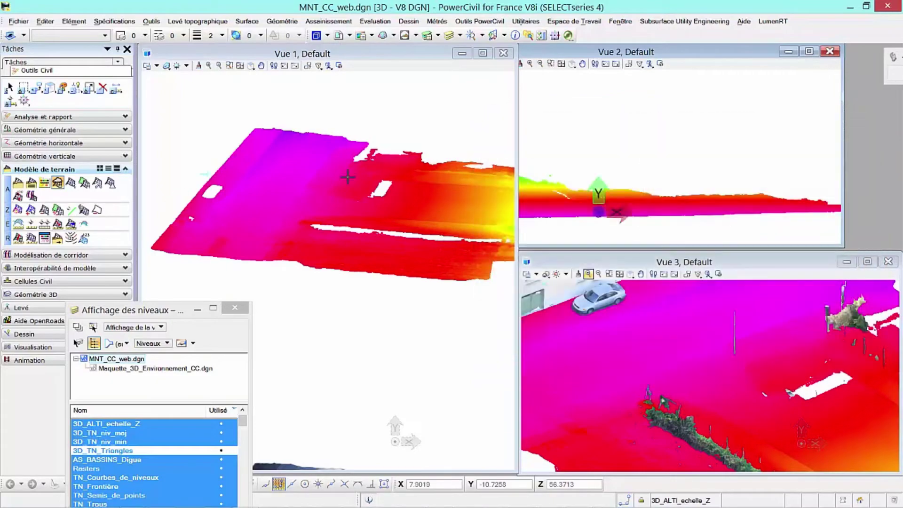
Examine the point density and relief of the cloud close up in 3D in View 1
{"action": "scroll", "coordinate": [238, 238], "scroll_direction": "up", "scroll_amount": 5}
{"action": "scroll", "coordinate": [290, 253], "scroll_direction": "up", "scroll_amount": 2}
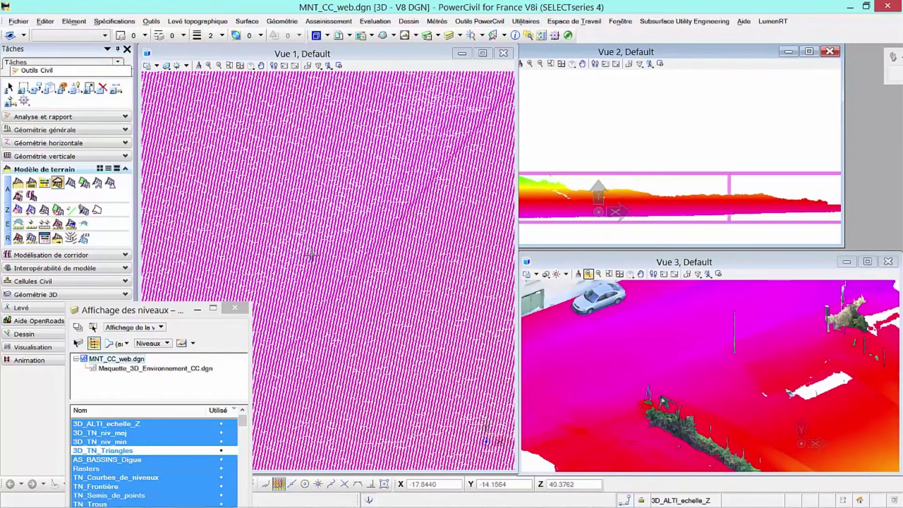
{"action": "middle_click_drag", "start_coordinate": [333, 240], "coordinate": [379, 293]}
{"action": "middle_click_drag", "start_coordinate": [379, 292], "coordinate": [409, 248], "text": "shift"}
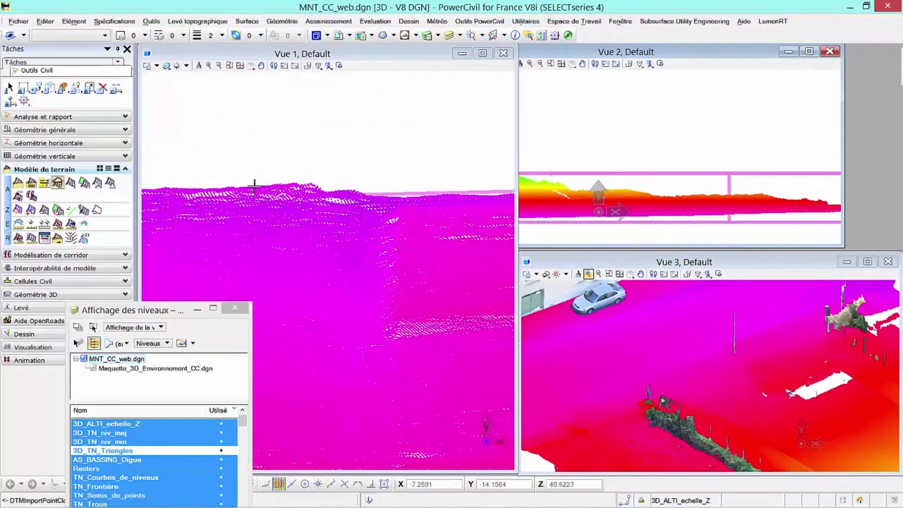
{"action": "scroll", "coordinate": [255, 187], "scroll_direction": "up", "scroll_amount": 4}
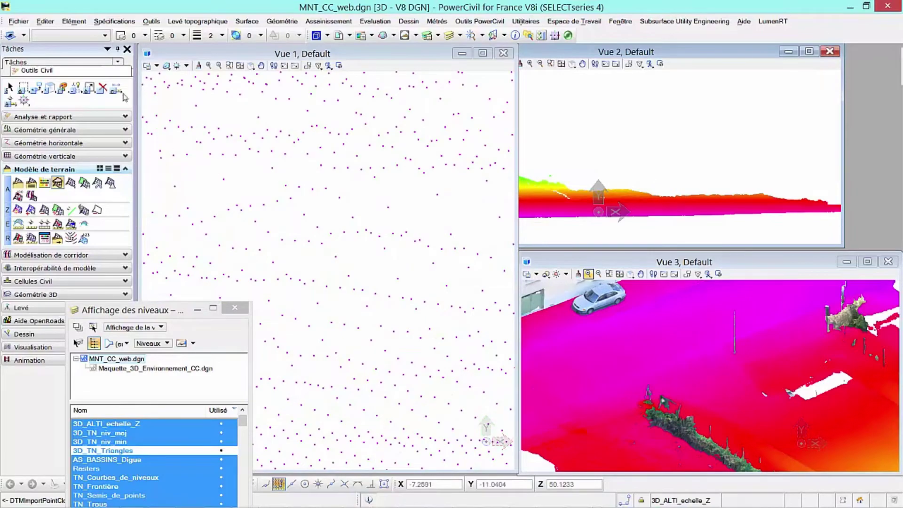
{"action": "scroll", "coordinate": [342, 273], "scroll_direction": "down", "scroll_amount": 5}
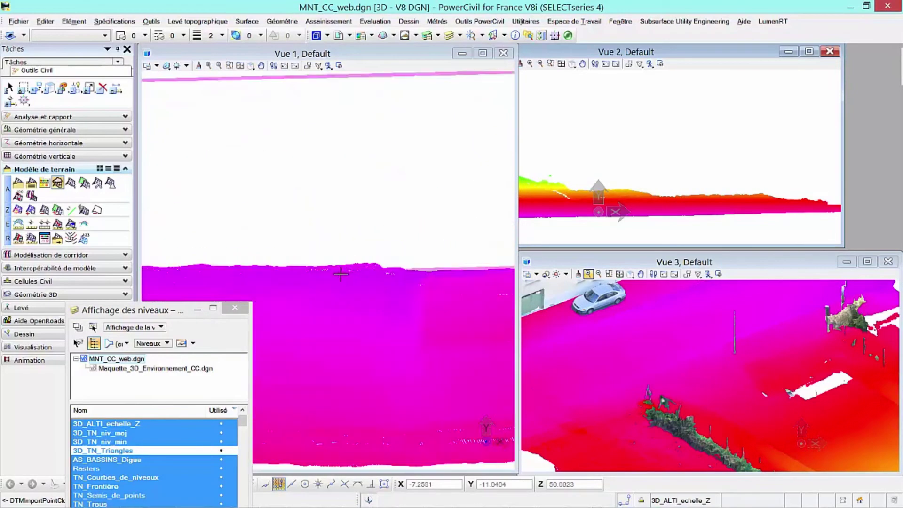
{"action": "middle_click_drag", "start_coordinate": [342, 273], "coordinate": [355, 257], "text": "shift"}
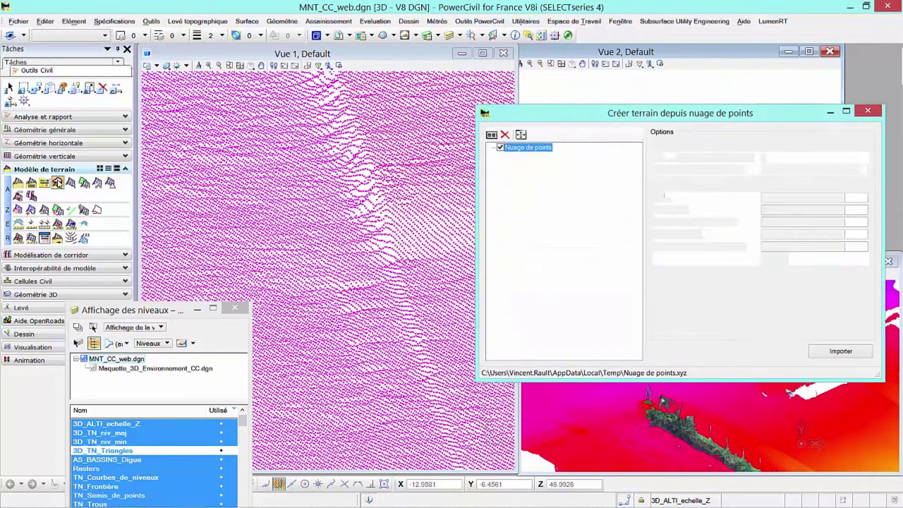
Create the terrain model from the point cloud using the Mosaïque filter, starting tile length 10 and the TN_Triangles object definition
{"action": "left_click_drag", "start_coordinate": [590, 116], "coordinate": [426, 119]}
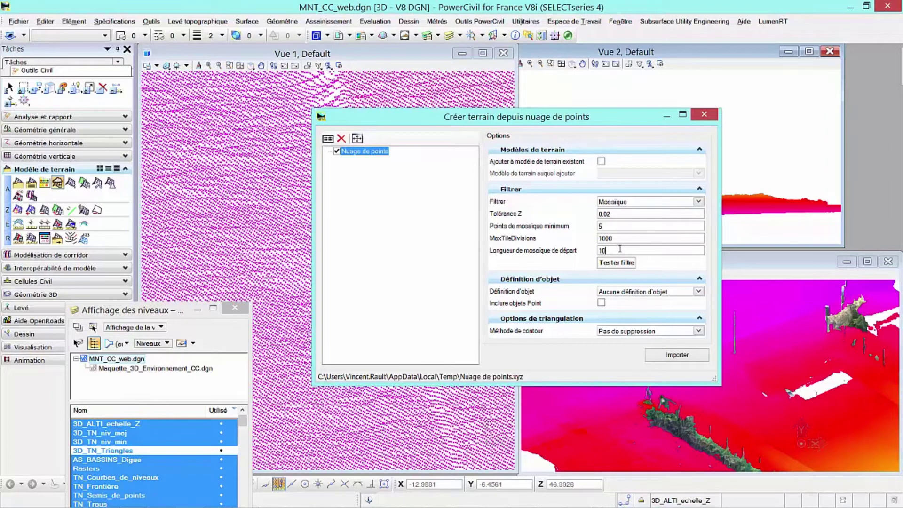
{"action": "double_click", "coordinate": [639, 250]}
{"action": "left_click", "coordinate": [698, 291]}
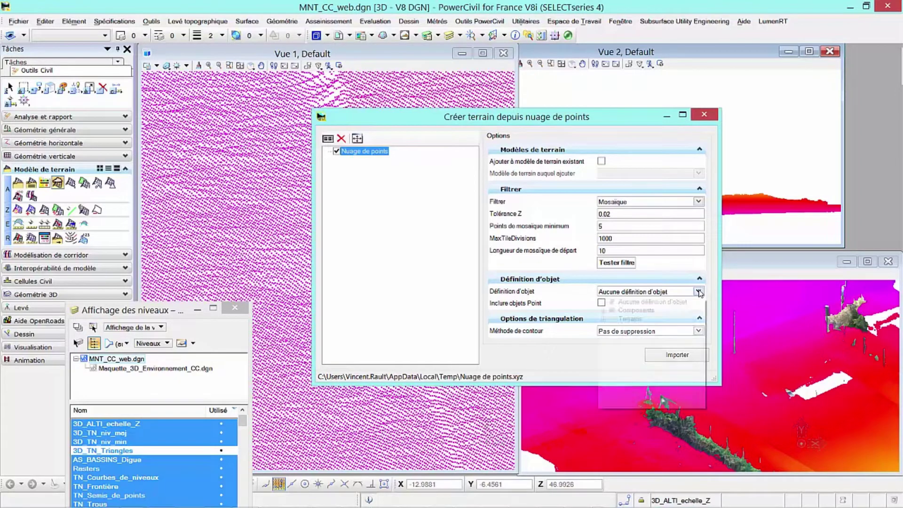
{"action": "left_click", "coordinate": [604, 320]}
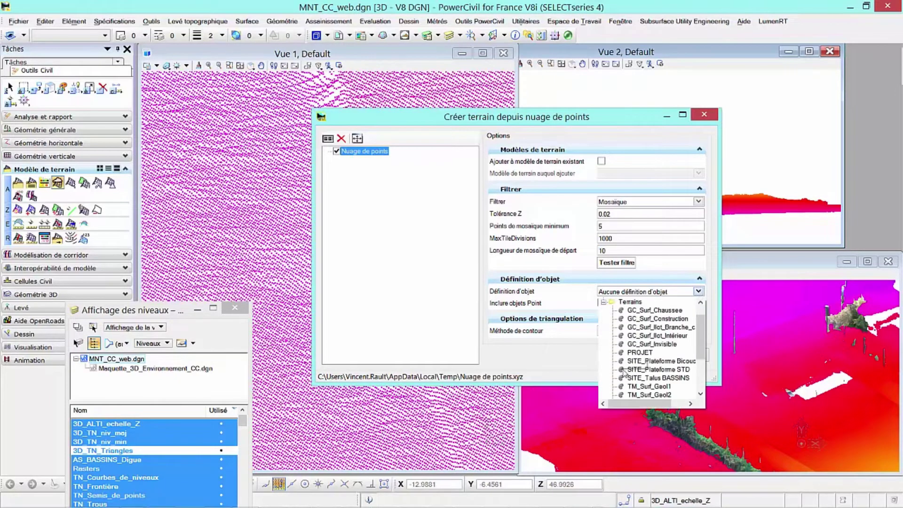
{"action": "scroll", "coordinate": [649, 371], "scroll_direction": "down", "scroll_amount": 5}
{"action": "left_click", "coordinate": [651, 387]}
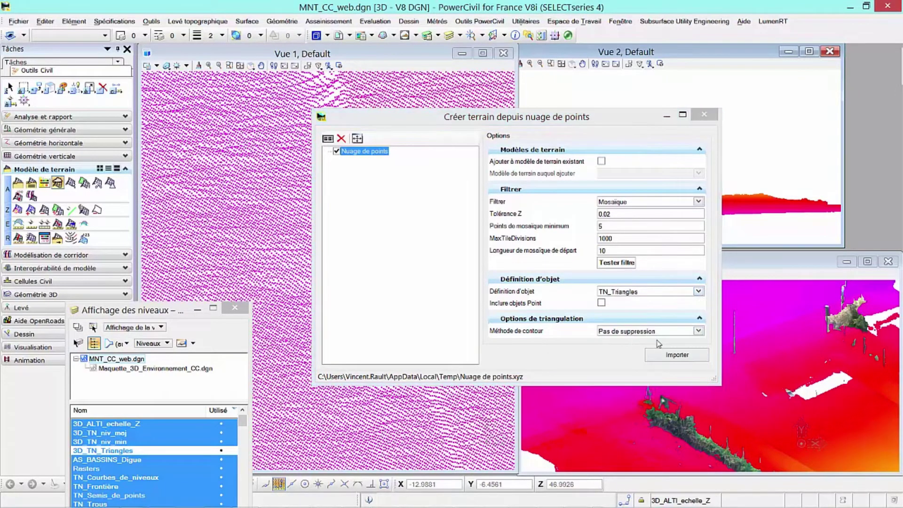
{"action": "left_click", "coordinate": [678, 356]}
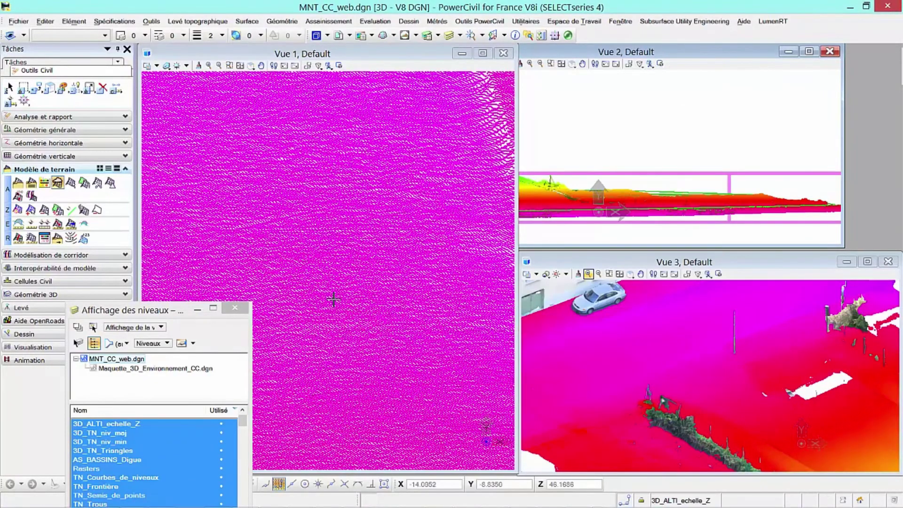
Turn off the display of the point cloud 2_Leve_CC_final.pod in the views and close the terrain creation settings
{"action": "scroll", "coordinate": [349, 101], "scroll_direction": "up", "scroll_amount": 2}
{"action": "left_click", "coordinate": [364, 53]}
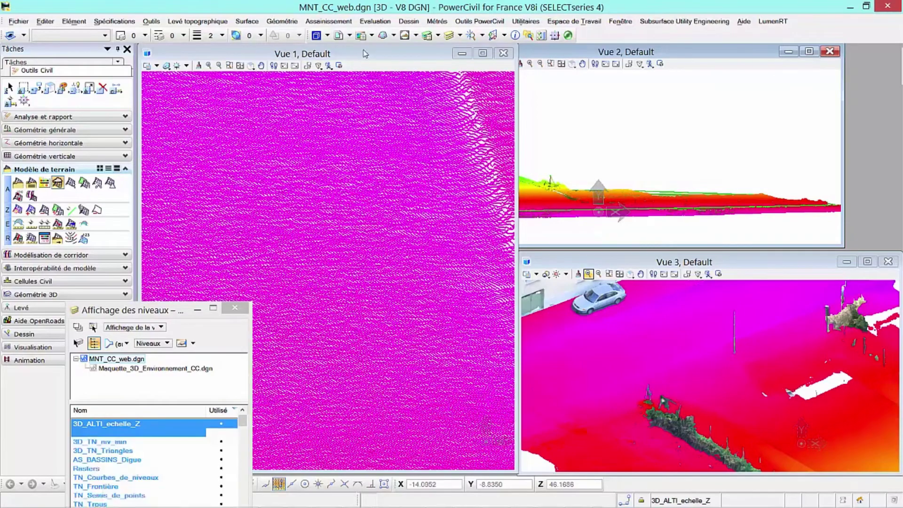
{"action": "left_click", "coordinate": [131, 453]}
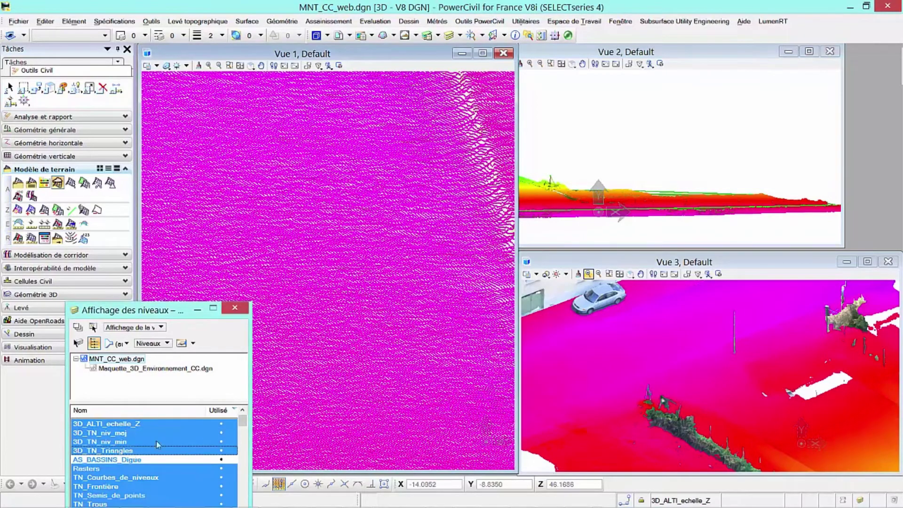
{"action": "scroll", "coordinate": [430, 239], "scroll_direction": "up", "scroll_amount": 4}
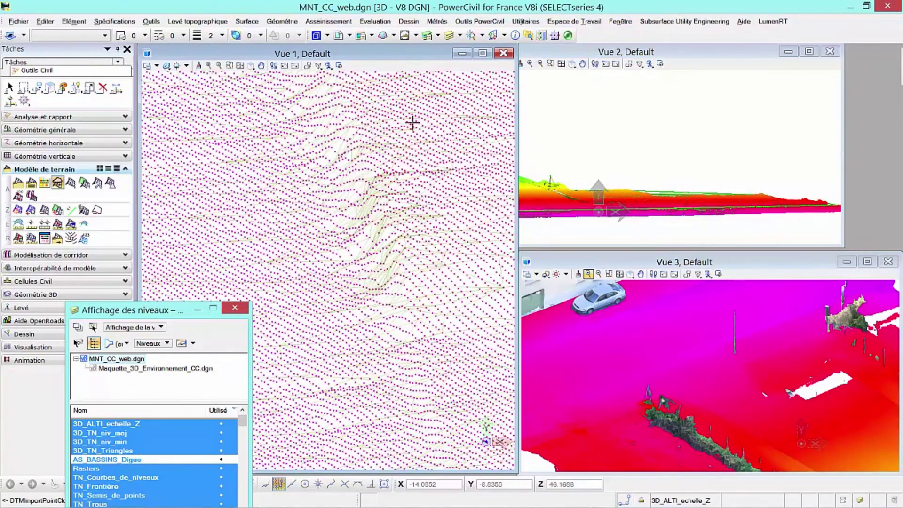
{"action": "left_click", "coordinate": [383, 36]}
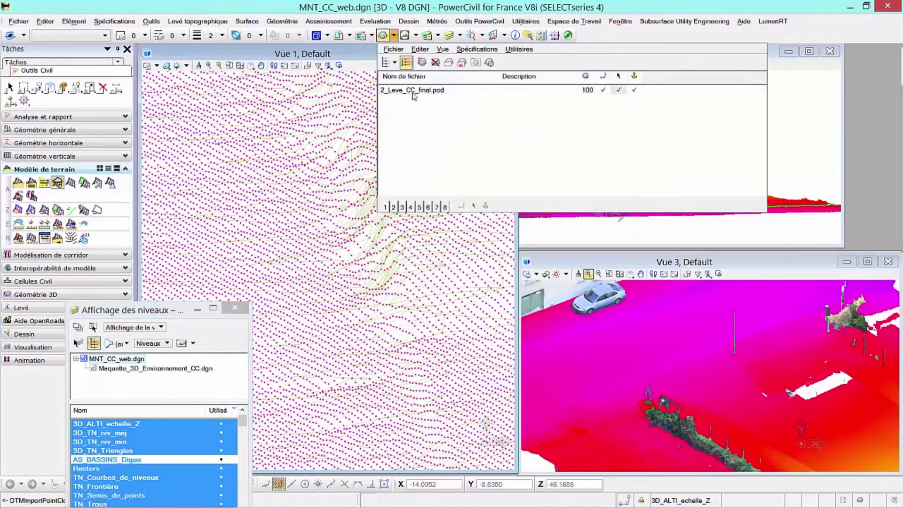
{"action": "left_click", "coordinate": [413, 92]}
{"action": "left_click", "coordinate": [389, 214]}
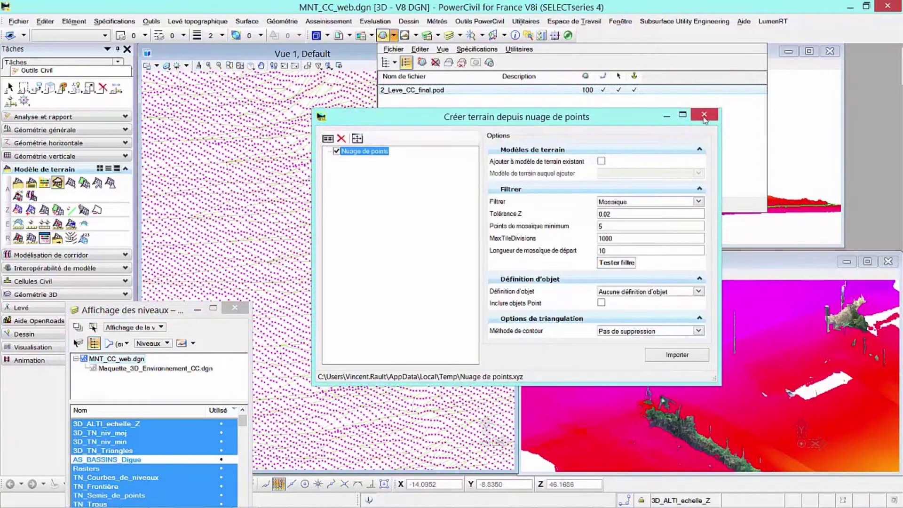
{"action": "left_click", "coordinate": [704, 116]}
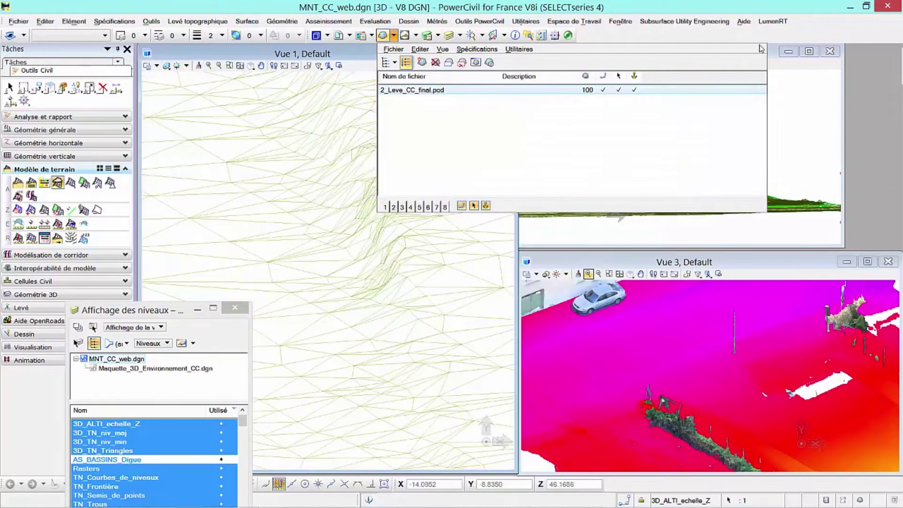
Examine the terrain model's triangle mesh along the ridge in 3D in View 1, and return the view to the top orientation
{"action": "scroll", "coordinate": [394, 282], "scroll_direction": "down", "scroll_amount": 2}
{"action": "scroll", "coordinate": [397, 297], "scroll_direction": "down", "scroll_amount": 1}
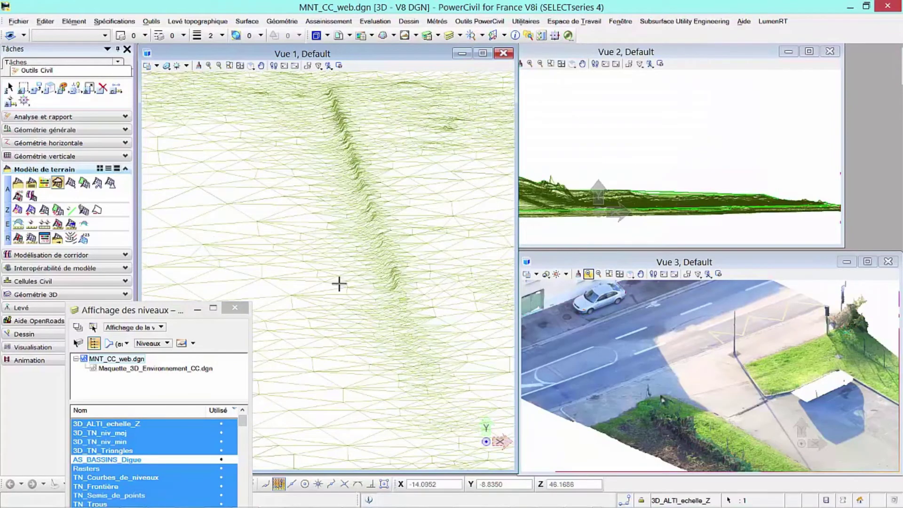
{"action": "middle_click_drag", "start_coordinate": [229, 239], "coordinate": [369, 226]}
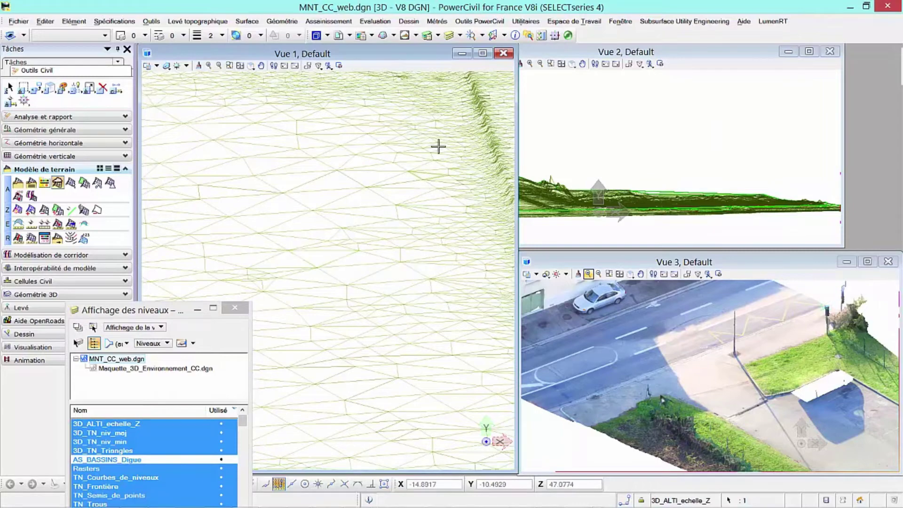
{"action": "middle_click_drag", "start_coordinate": [438, 146], "coordinate": [263, 184]}
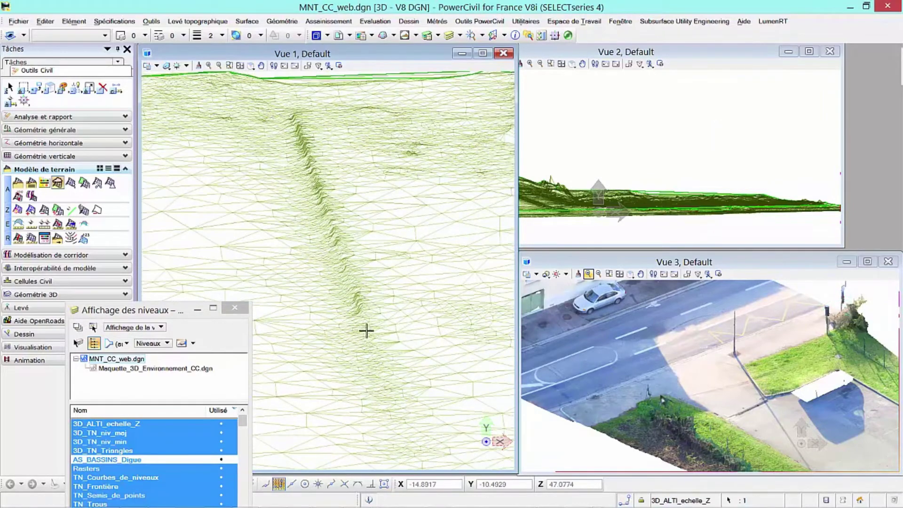
{"action": "left_click", "coordinate": [284, 66]}
{"action": "left_click", "coordinate": [250, 65]}
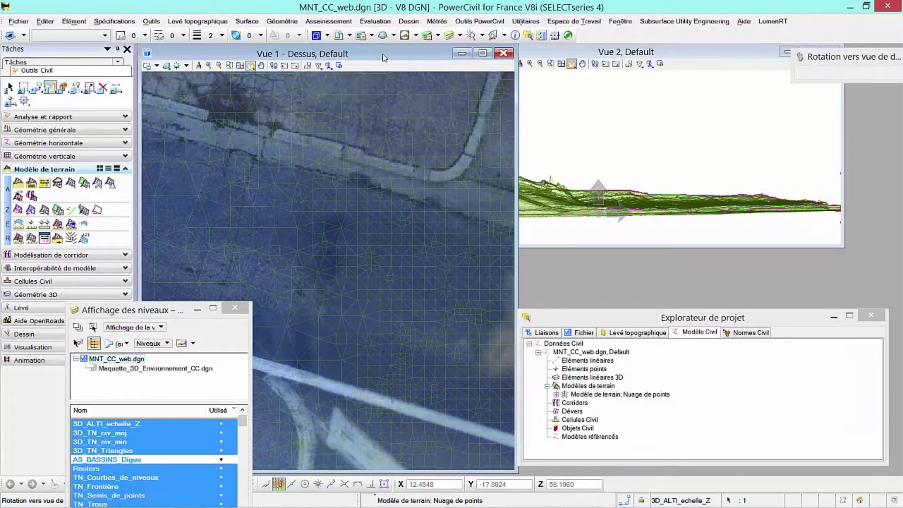
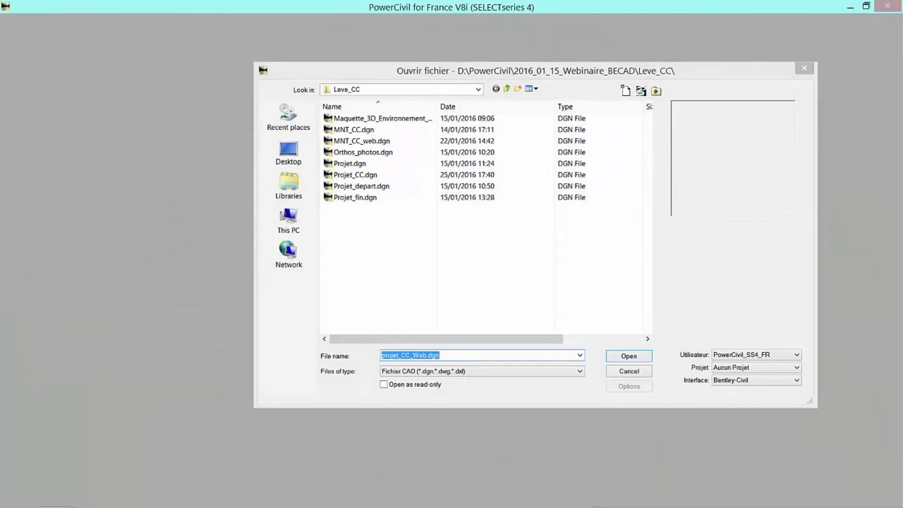
Create a new drawing named Projet_CC_Web in the Leve_CC folder and open it
{"action": "left_click", "coordinate": [625, 91]}
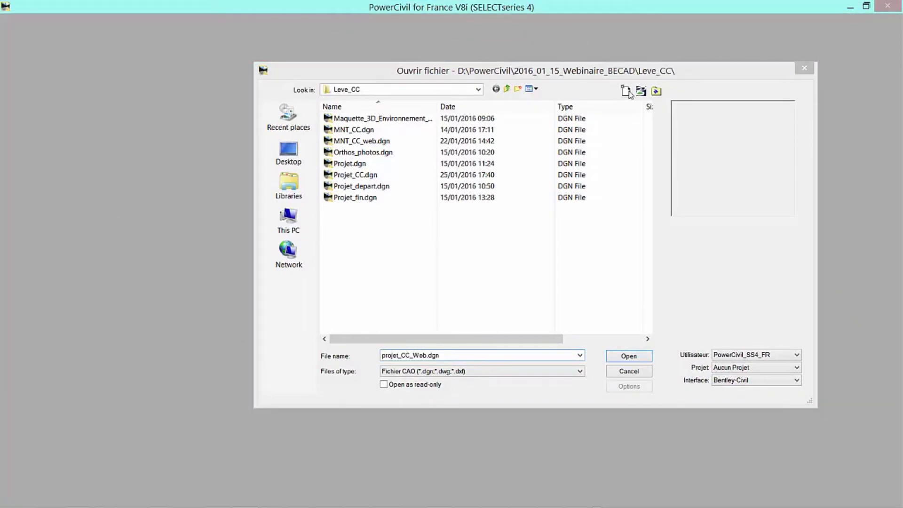
{"action": "type", "text": "Proje"}
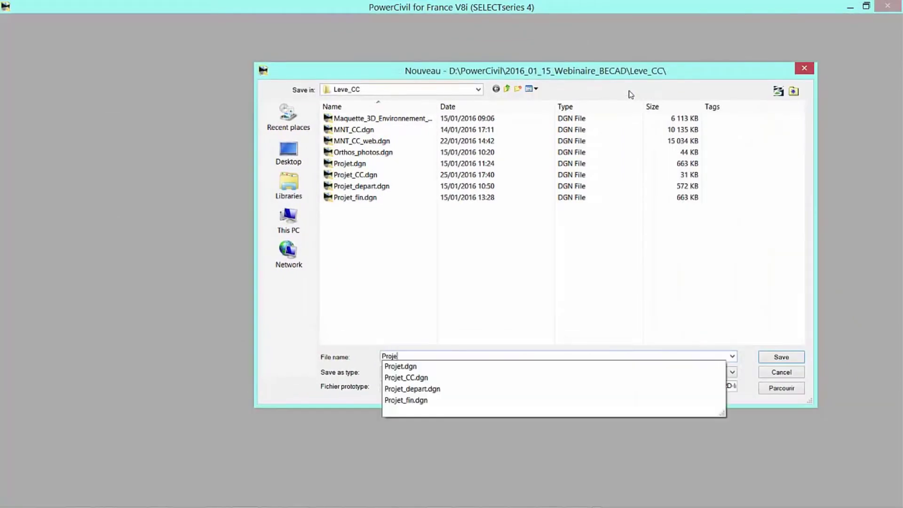
{"action": "type", "text": "t_CC_Web"}
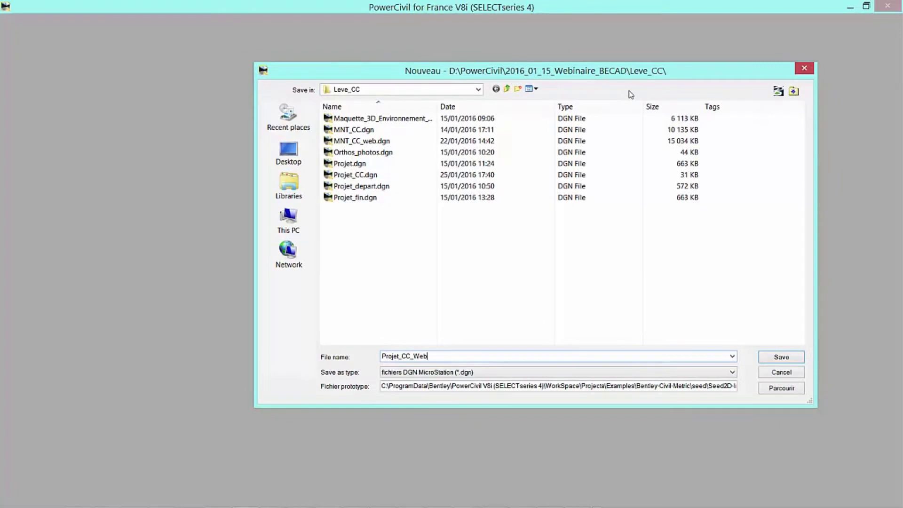
{"action": "key", "text": "Return"}
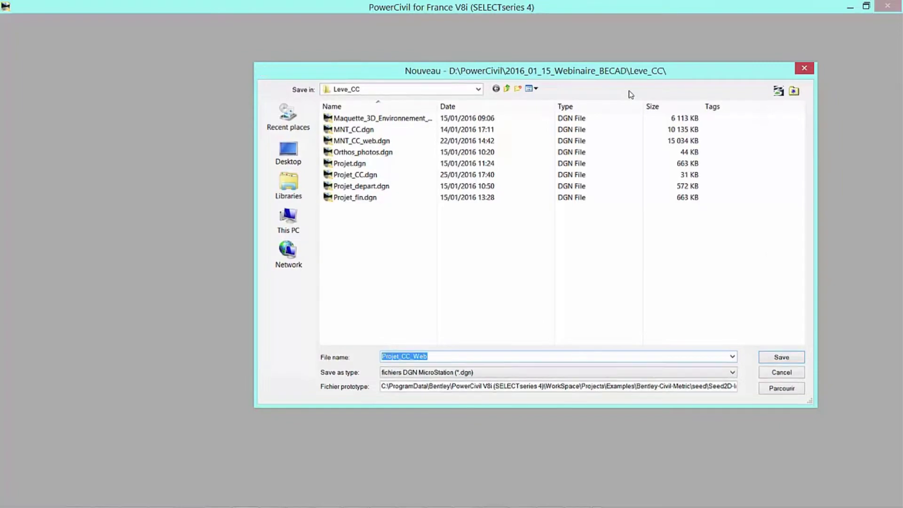
{"action": "left_click", "coordinate": [629, 356]}
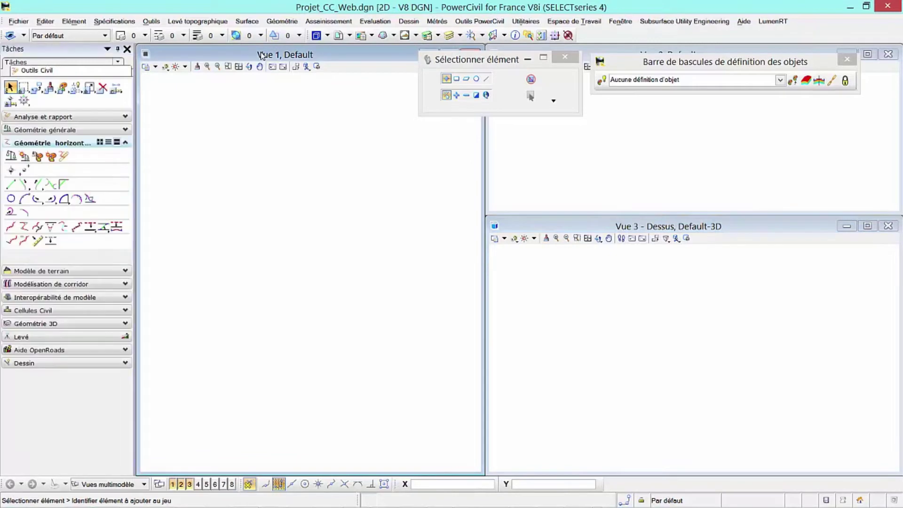
Attach MNT_CC_web.dgn as a coincident reference at full size 1=1 and close the level display
{"action": "right_click", "coordinate": [298, 193]}
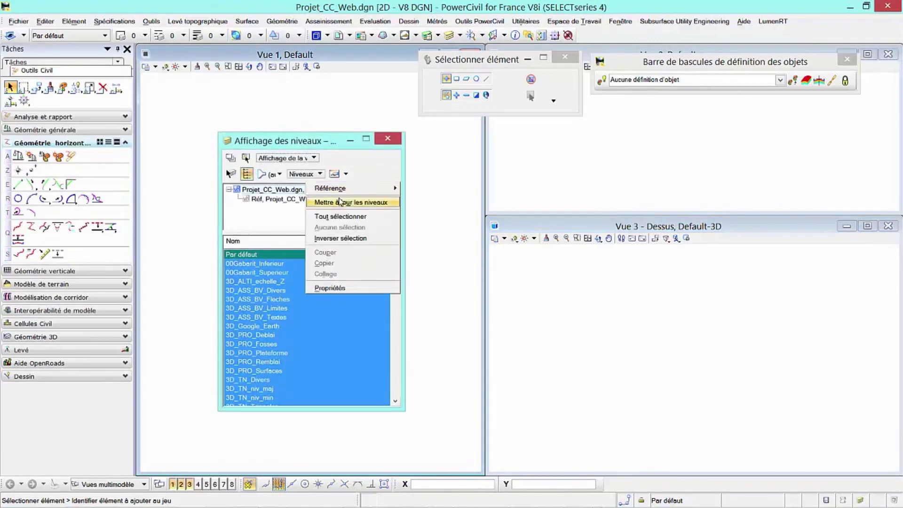
{"action": "mouse_move", "coordinate": [383, 188]}
{"action": "left_click", "coordinate": [438, 202]}
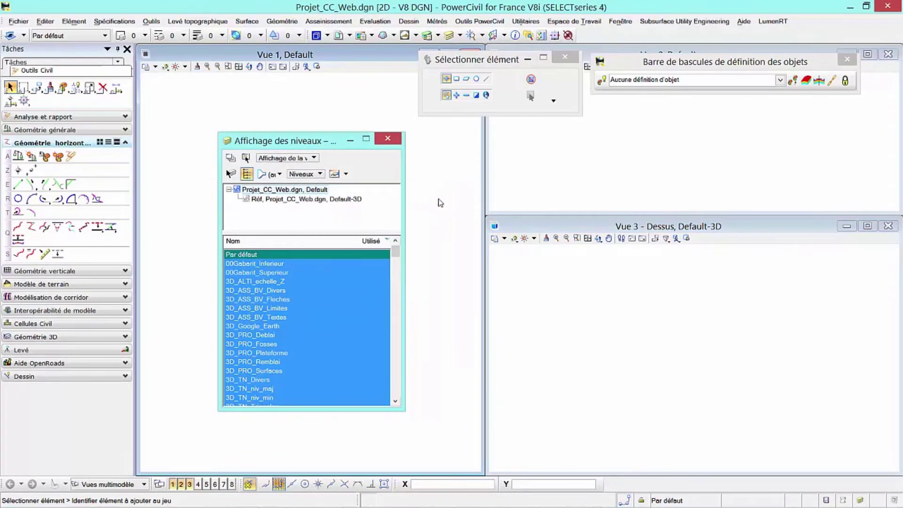
{"action": "left_click", "coordinate": [376, 140]}
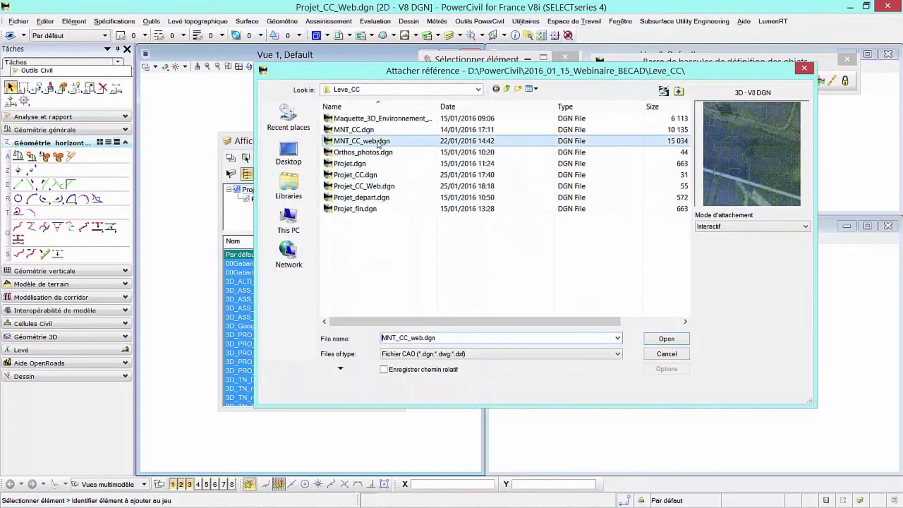
{"action": "left_click", "coordinate": [663, 339]}
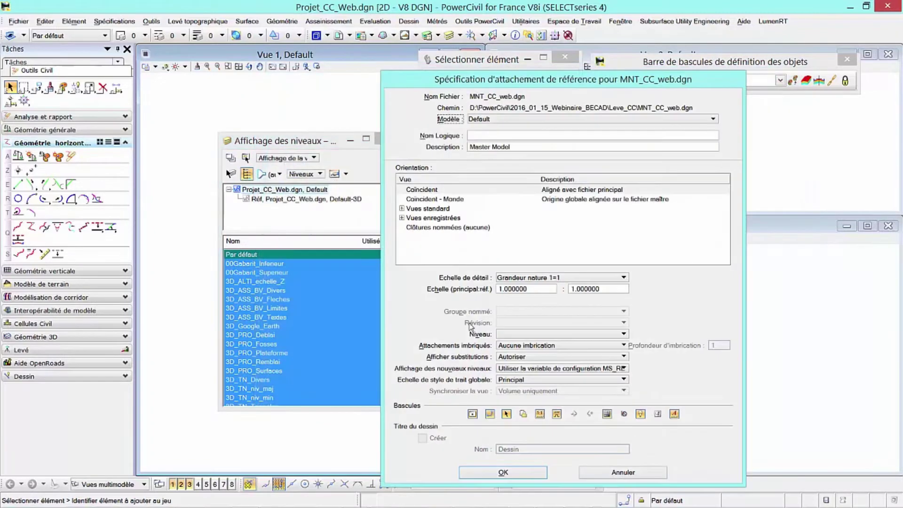
{"action": "left_click", "coordinate": [517, 474]}
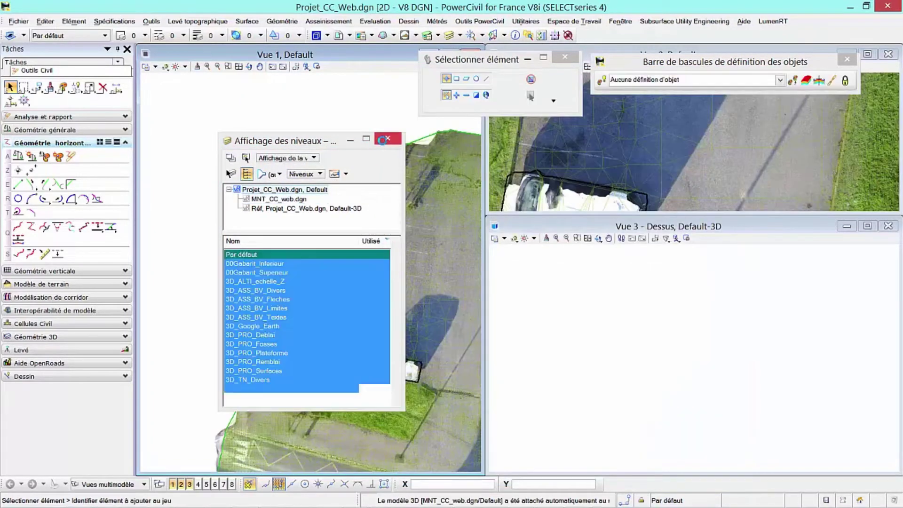
{"action": "left_click", "coordinate": [387, 138]}
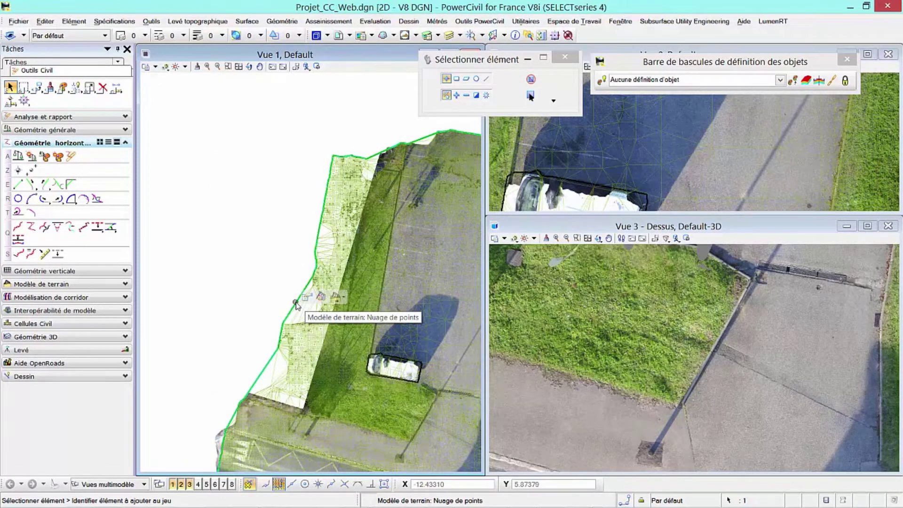
Set the referenced Nuage de points terrain model as active and enlarge View 1 to fill the workspace
{"action": "left_click", "coordinate": [321, 297]}
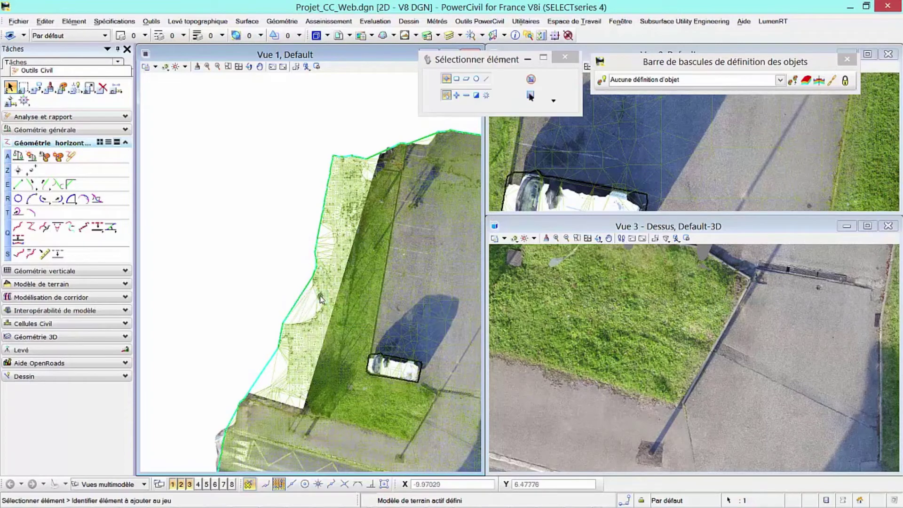
{"action": "middle_click_drag", "start_coordinate": [428, 463], "coordinate": [287, 230]}
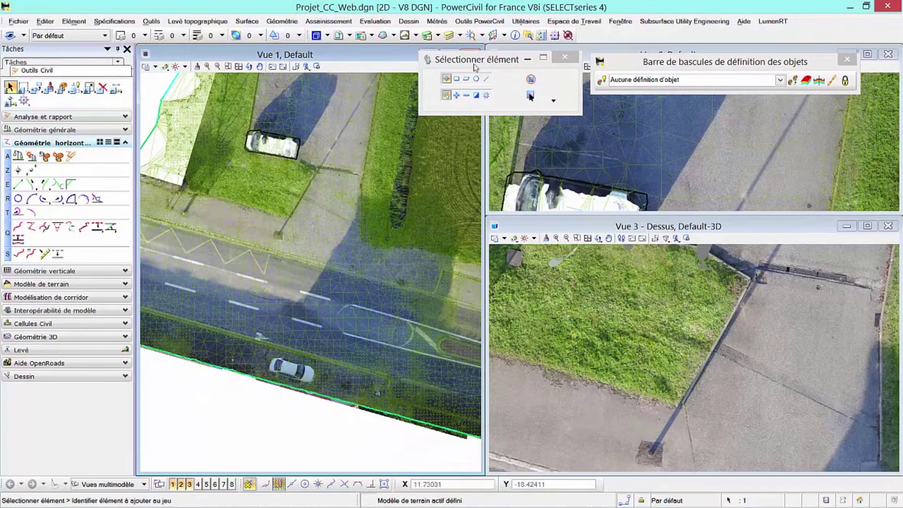
{"action": "left_click_drag", "start_coordinate": [465, 59], "coordinate": [464, 70]}
{"action": "left_click", "coordinate": [449, 54]}
Start a new line along the road and make PROJ_Axe the active feature definition used for it
{"action": "middle_click_drag", "start_coordinate": [413, 248], "coordinate": [625, 266]}
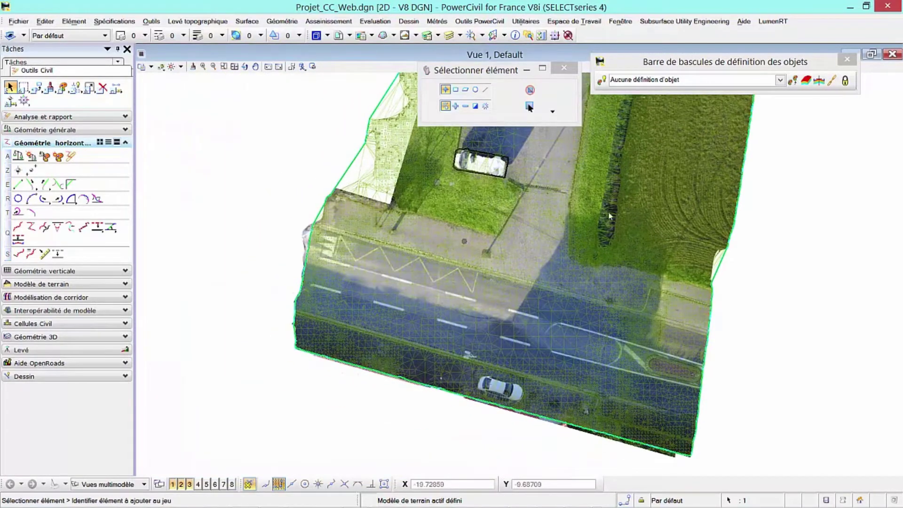
{"action": "middle_click_drag", "start_coordinate": [546, 188], "coordinate": [504, 233]}
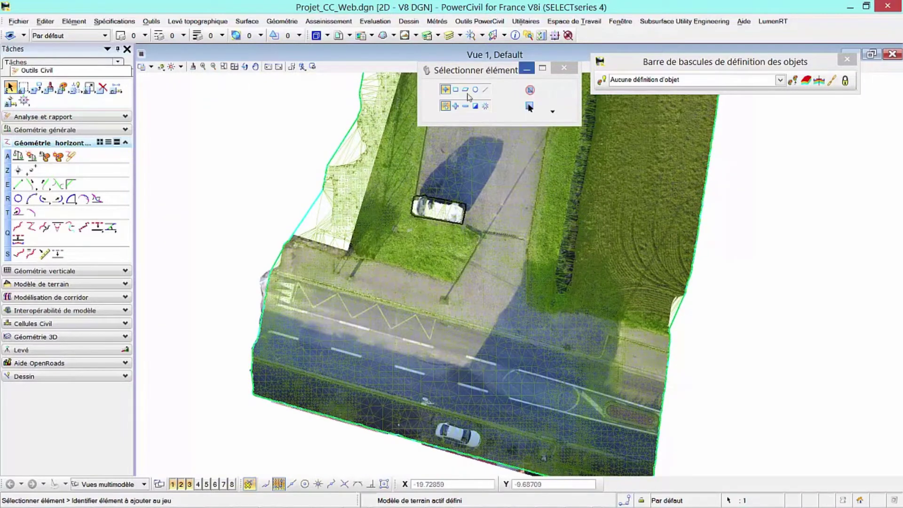
{"action": "middle_click_drag", "start_coordinate": [495, 159], "coordinate": [389, 200]}
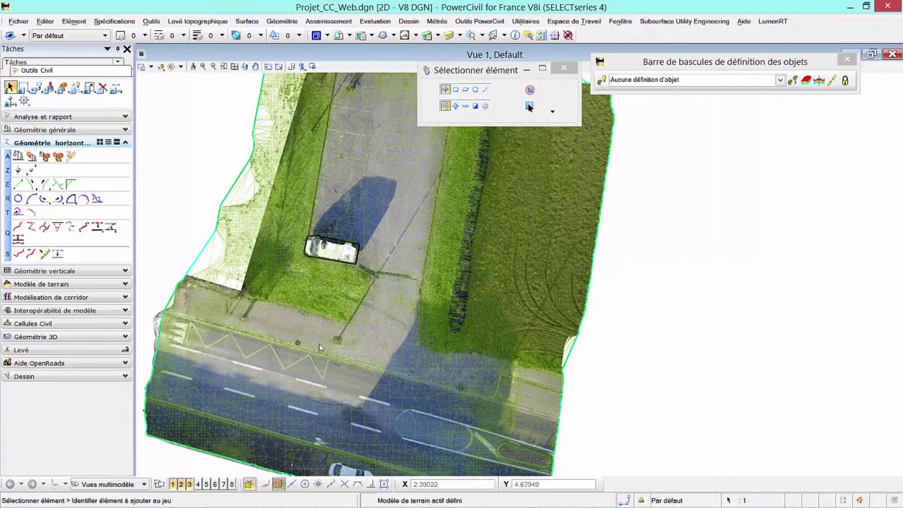
{"action": "scroll", "coordinate": [339, 422], "scroll_direction": "up", "scroll_amount": 4}
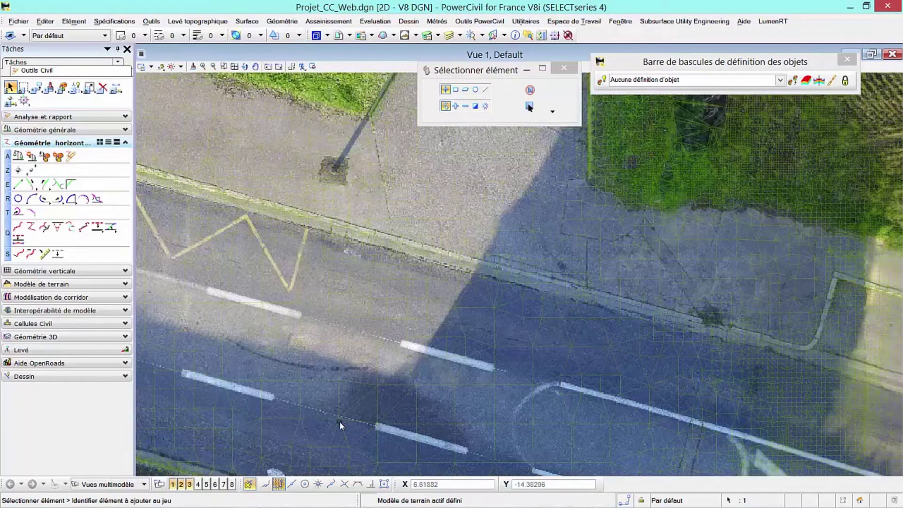
{"action": "middle_click_drag", "start_coordinate": [340, 422], "coordinate": [412, 328]}
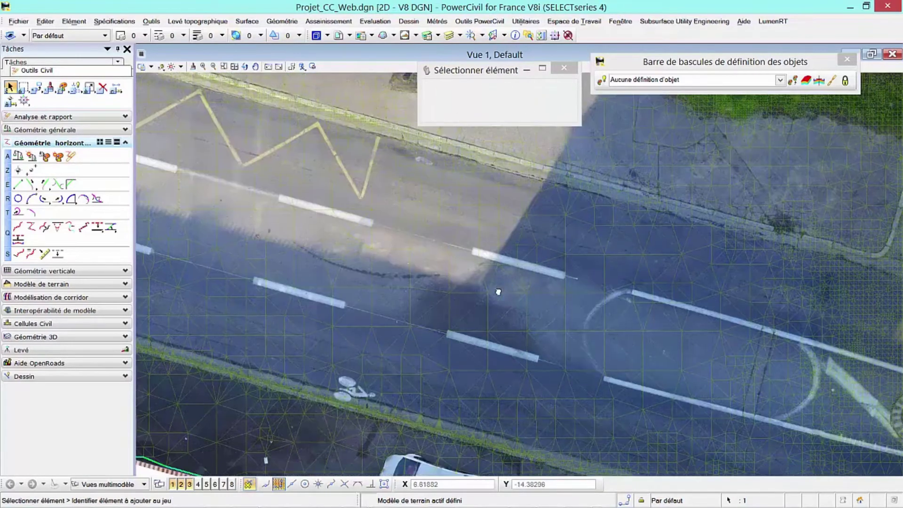
{"action": "left_click", "coordinate": [16, 186]}
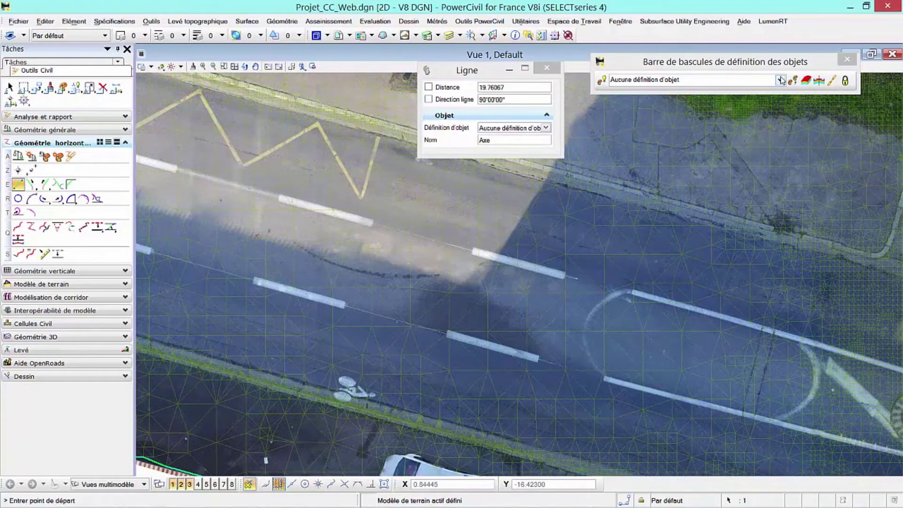
{"action": "left_click", "coordinate": [780, 80]}
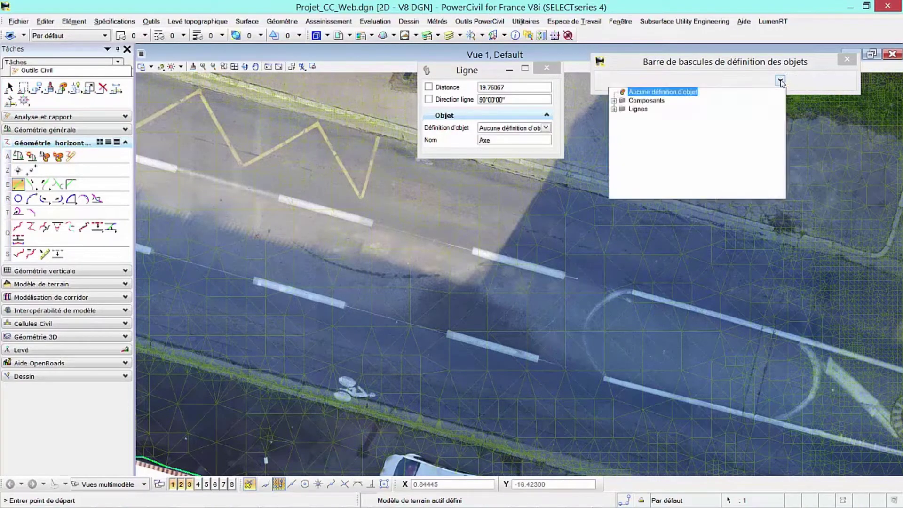
{"action": "left_click", "coordinate": [623, 160]}
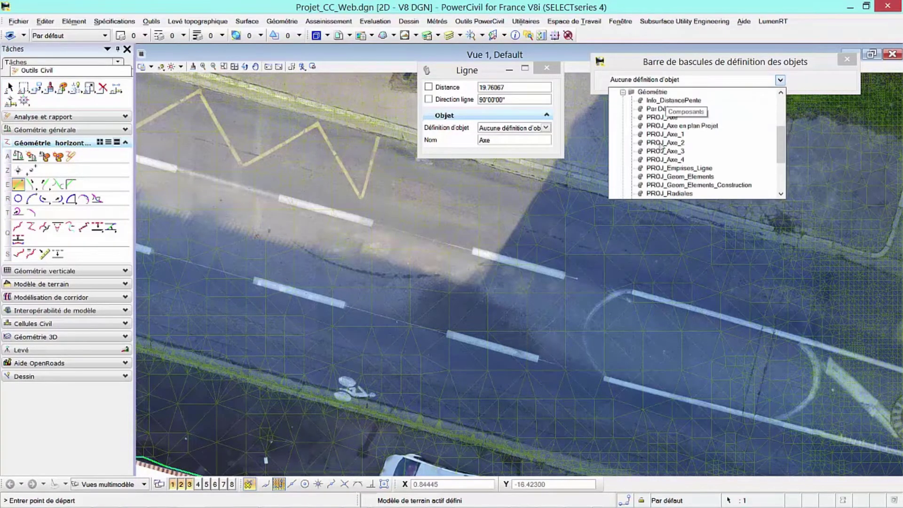
{"action": "left_click", "coordinate": [661, 118]}
{"action": "left_click", "coordinate": [601, 81]}
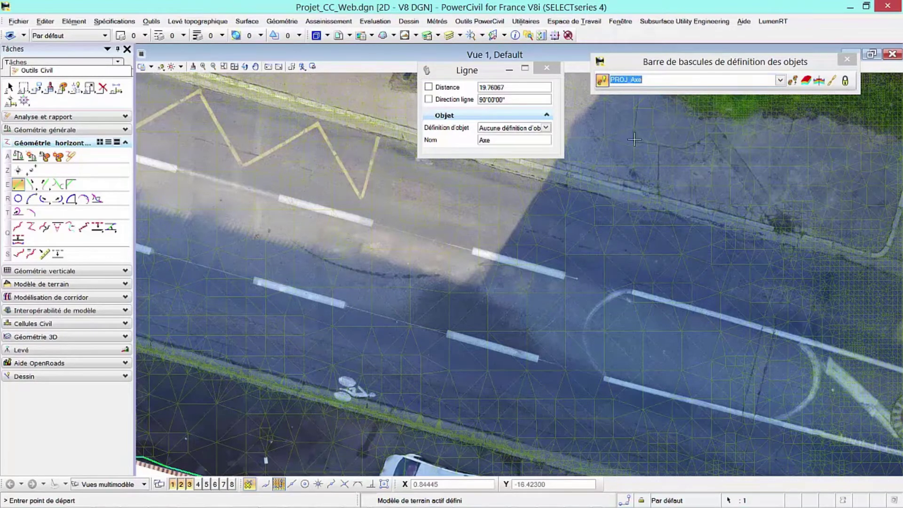
Draw the axis line about 19.75 m long along the upper dashed road marking, from the westernmost dash to just before the central island marking
{"action": "scroll", "coordinate": [620, 284], "scroll_direction": "down", "scroll_amount": 1}
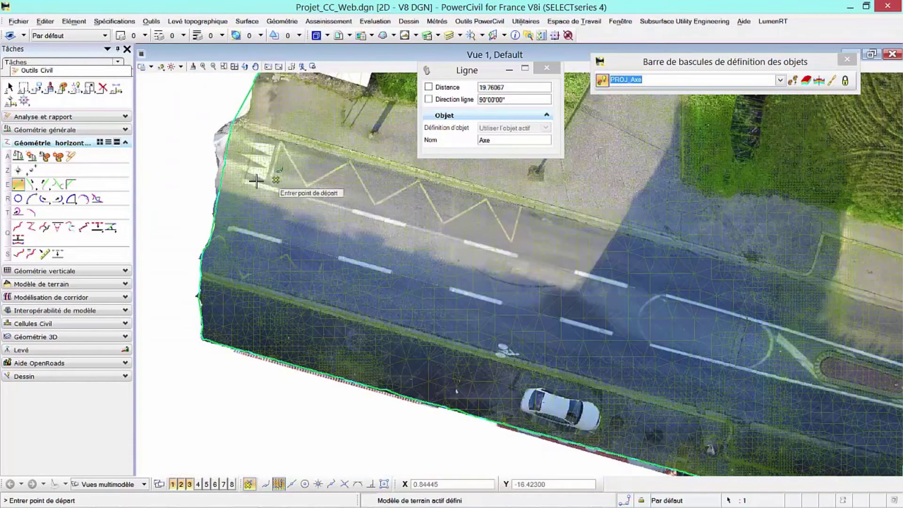
{"action": "scroll", "coordinate": [256, 182], "scroll_direction": "up", "scroll_amount": 5}
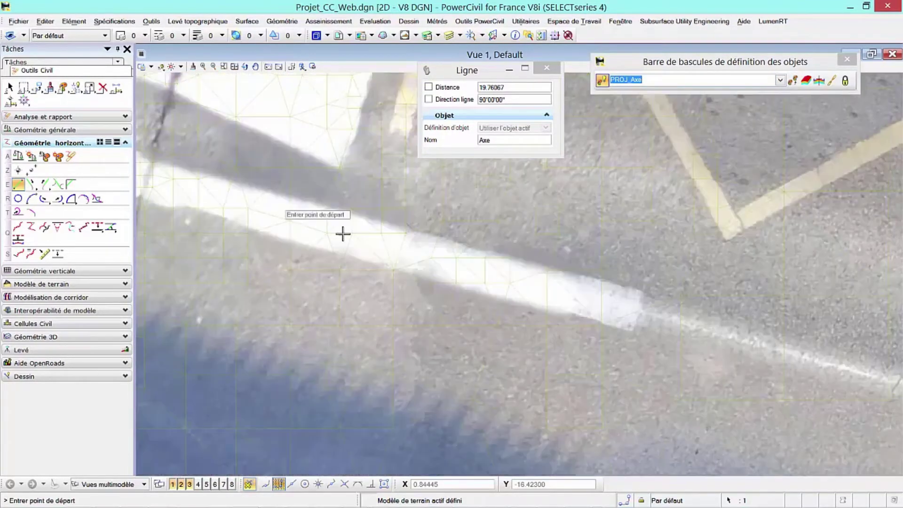
{"action": "left_click", "coordinate": [642, 311]}
{"action": "scroll", "coordinate": [180, 151], "scroll_direction": "down", "scroll_amount": 4}
{"action": "scroll", "coordinate": [180, 151], "scroll_direction": "down", "scroll_amount": 2}
{"action": "middle_click_drag", "start_coordinate": [403, 213], "coordinate": [284, 221]}
{"action": "scroll", "coordinate": [284, 221], "scroll_direction": "up", "scroll_amount": 5}
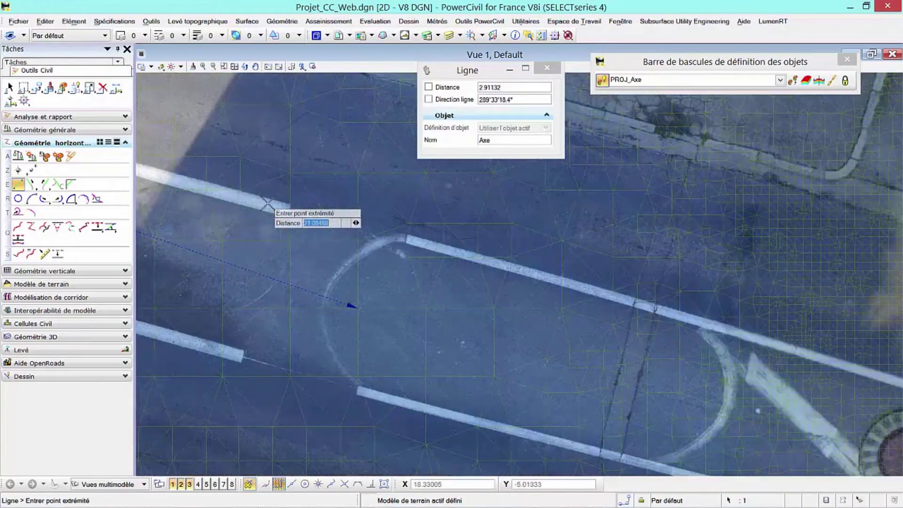
{"action": "scroll", "coordinate": [382, 228], "scroll_direction": "up", "scroll_amount": 2}
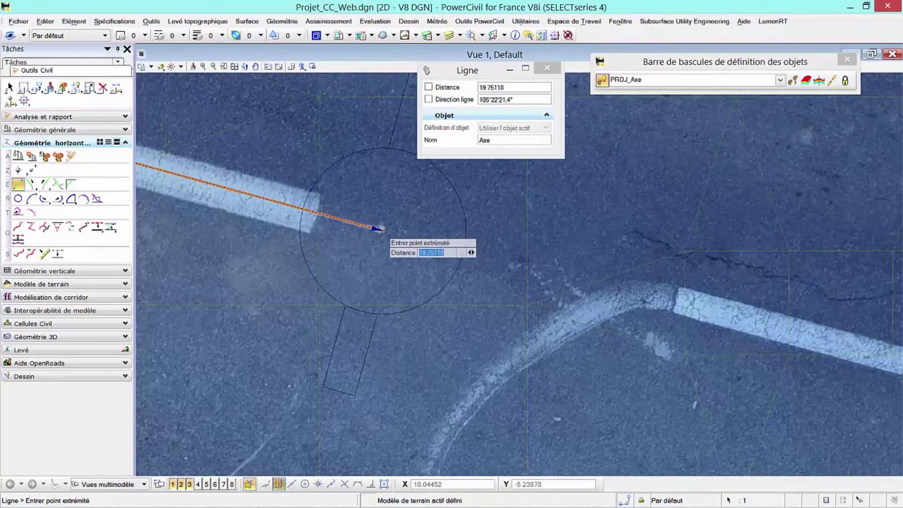
{"action": "left_click", "coordinate": [383, 229]}
{"action": "scroll", "coordinate": [424, 246], "scroll_direction": "down", "scroll_amount": 2}
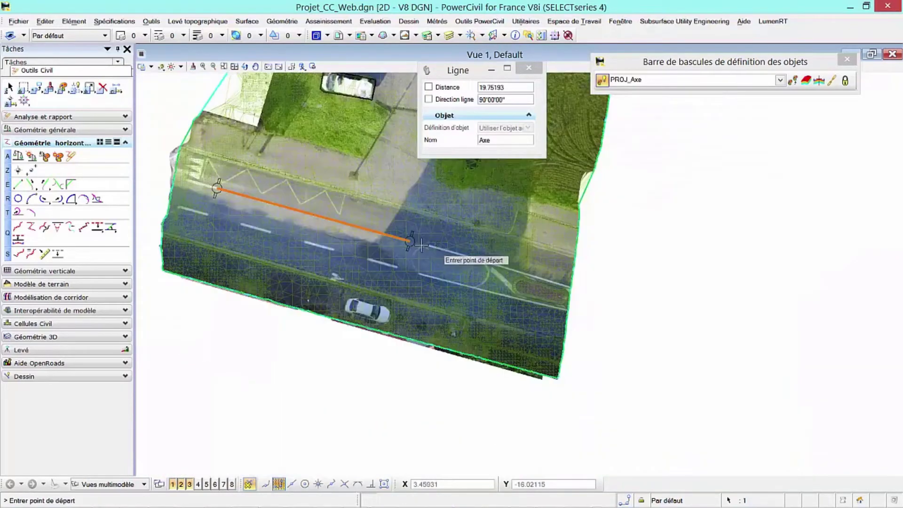
Stretch the axis line at both ends along the marking, eastward to the terrain edge and westward to the start of the first dash
{"action": "middle_click_drag", "start_coordinate": [315, 211], "coordinate": [309, 212]}
{"action": "scroll", "coordinate": [309, 212], "scroll_direction": "up", "scroll_amount": 3}
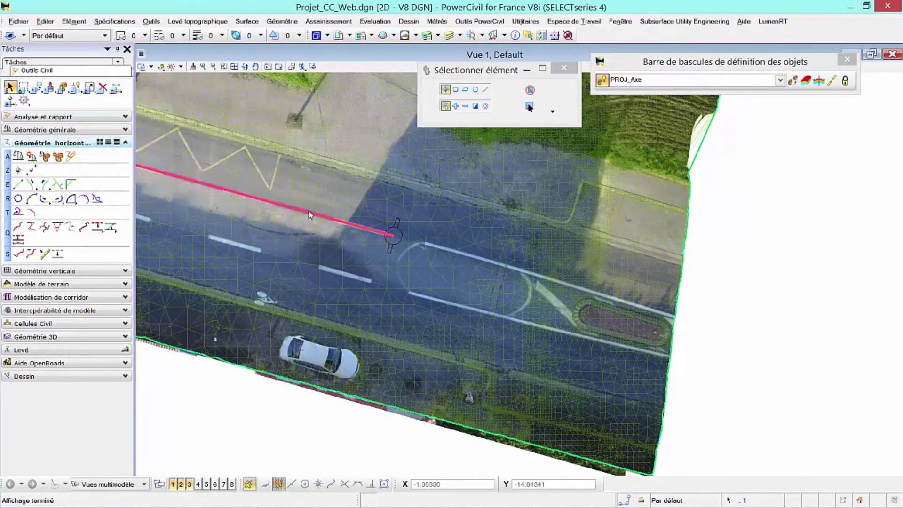
{"action": "left_click", "coordinate": [308, 212]}
{"action": "left_click_drag", "start_coordinate": [395, 236], "coordinate": [676, 314]}
{"action": "middle_click_drag", "start_coordinate": [308, 158], "coordinate": [591, 270]}
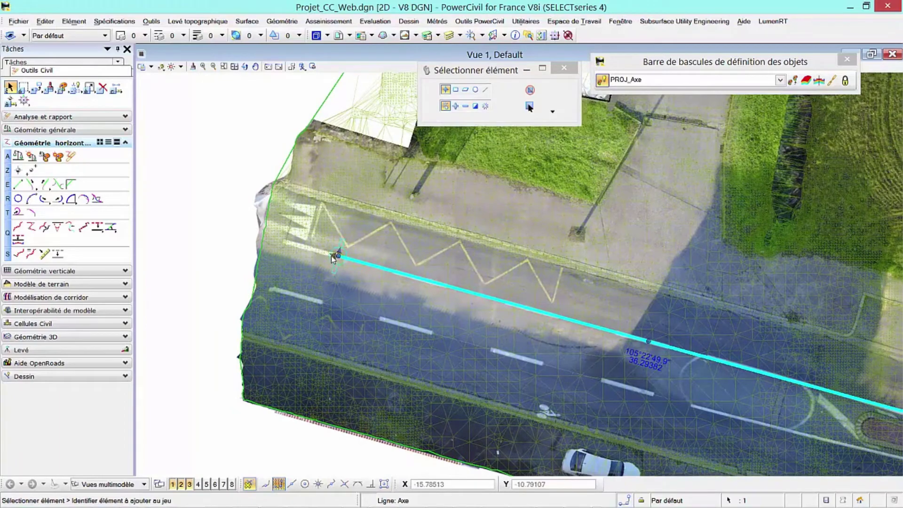
{"action": "left_click_drag", "start_coordinate": [336, 256], "coordinate": [290, 244]}
{"action": "middle_click_drag", "start_coordinate": [226, 197], "coordinate": [150, 122]}
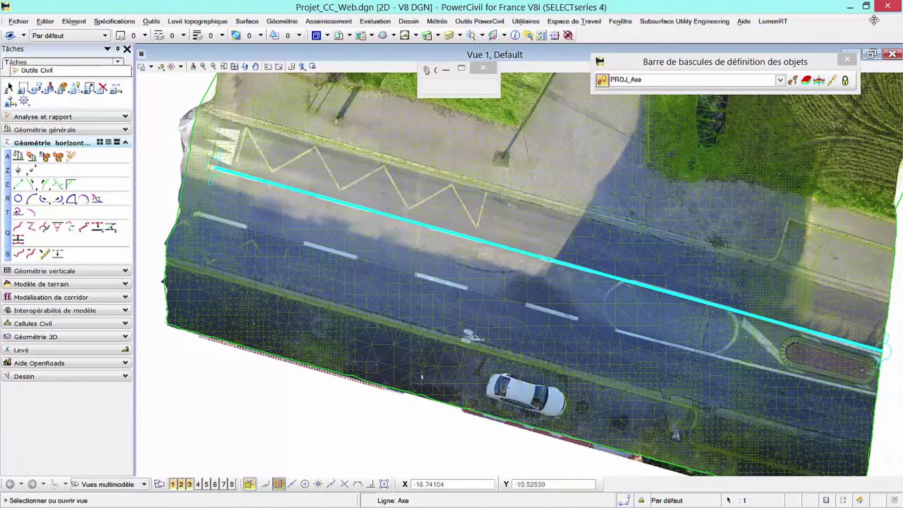
Restore View 1 to the tiled layout and open the axis line's profile model in View 2
{"action": "left_click", "coordinate": [872, 53]}
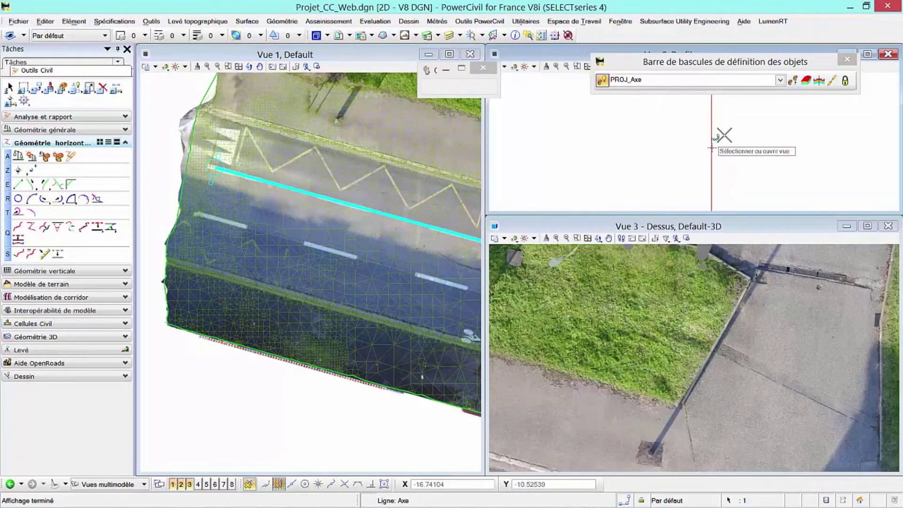
Open the Axe line's profile in view 2 and maximize that view
{"action": "left_click", "coordinate": [711, 148]}
{"action": "left_click", "coordinate": [867, 54]}
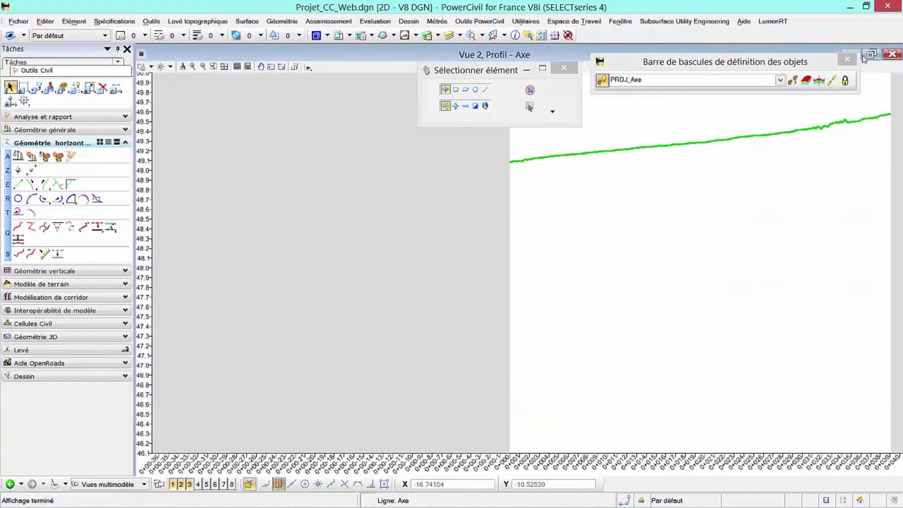
Examine the existing ground profile along Axe from its start to its far end
{"action": "middle_click_drag", "start_coordinate": [749, 136], "coordinate": [509, 233]}
{"action": "scroll", "coordinate": [510, 234], "scroll_direction": "up", "scroll_amount": 2}
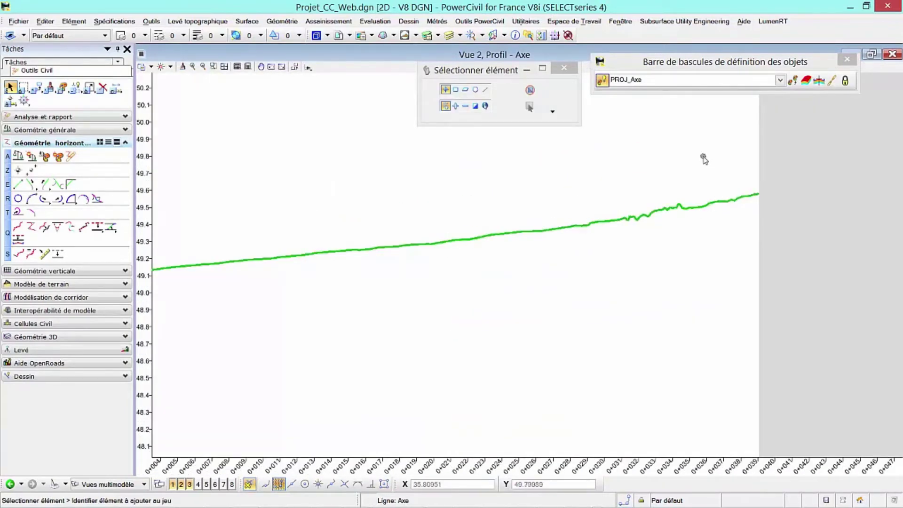
{"action": "scroll", "coordinate": [704, 159], "scroll_direction": "down", "scroll_amount": 2}
{"action": "scroll", "coordinate": [409, 222], "scroll_direction": "up", "scroll_amount": 5}
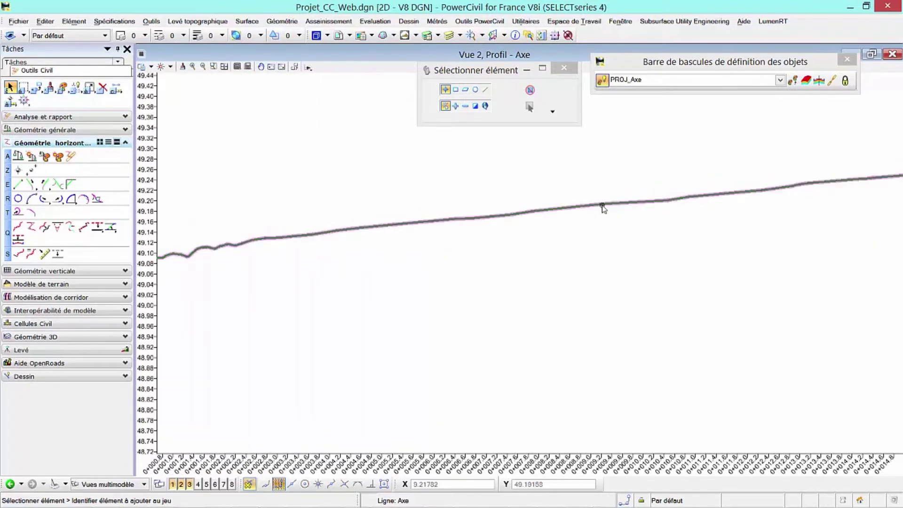
{"action": "scroll", "coordinate": [588, 211], "scroll_direction": "down", "scroll_amount": 2}
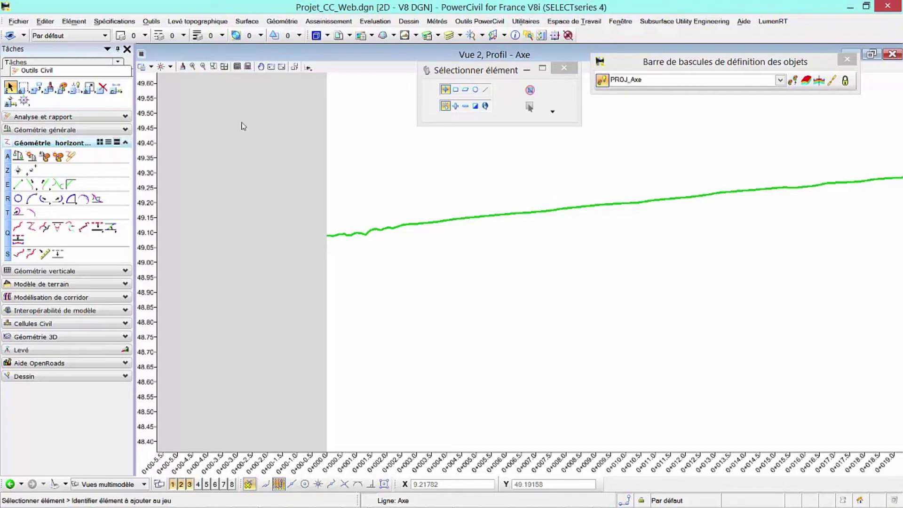
{"action": "middle_click_drag", "start_coordinate": [359, 242], "coordinate": [251, 246]}
{"action": "scroll", "coordinate": [250, 245], "scroll_direction": "down", "scroll_amount": 1}
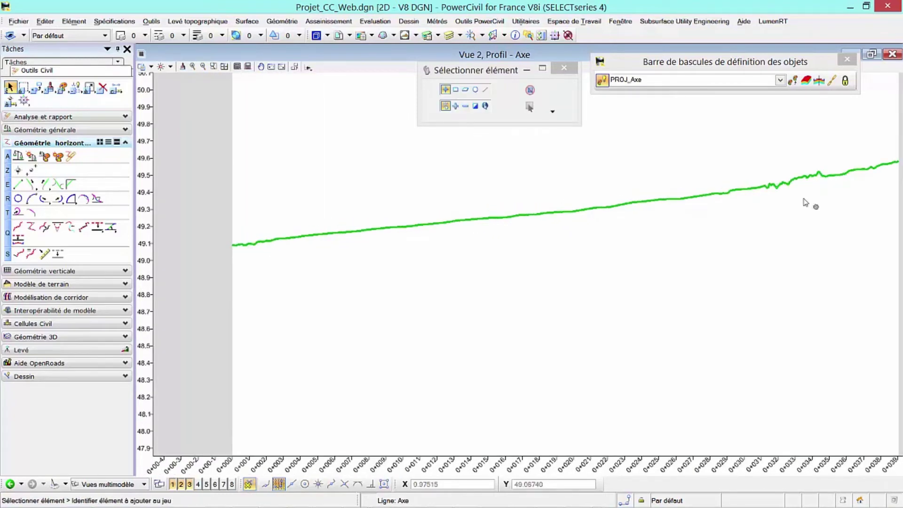
{"action": "middle_click_drag", "start_coordinate": [875, 178], "coordinate": [731, 214]}
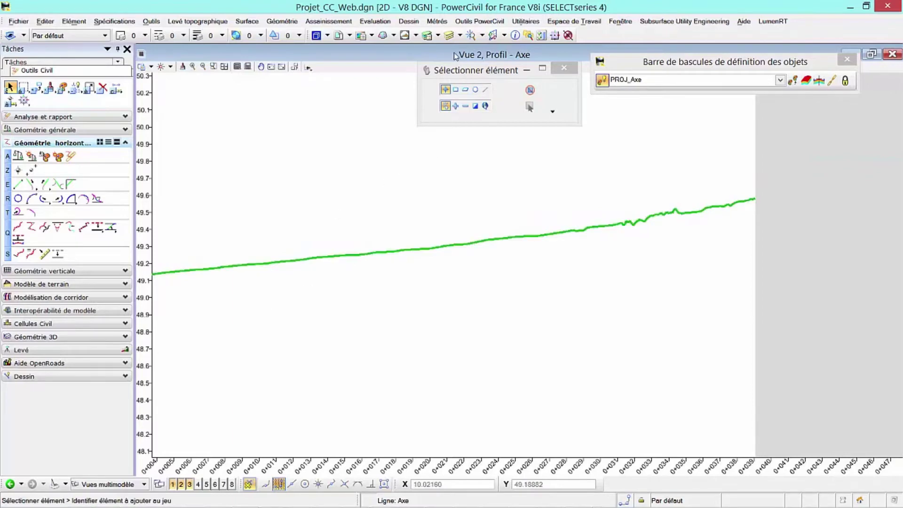
Create a best-fit profile named Axe from the ground profile, with upper envelope 0.10 and lower envelope 0.00, keeping the default curve lengths
{"action": "left_click", "coordinate": [452, 249]}
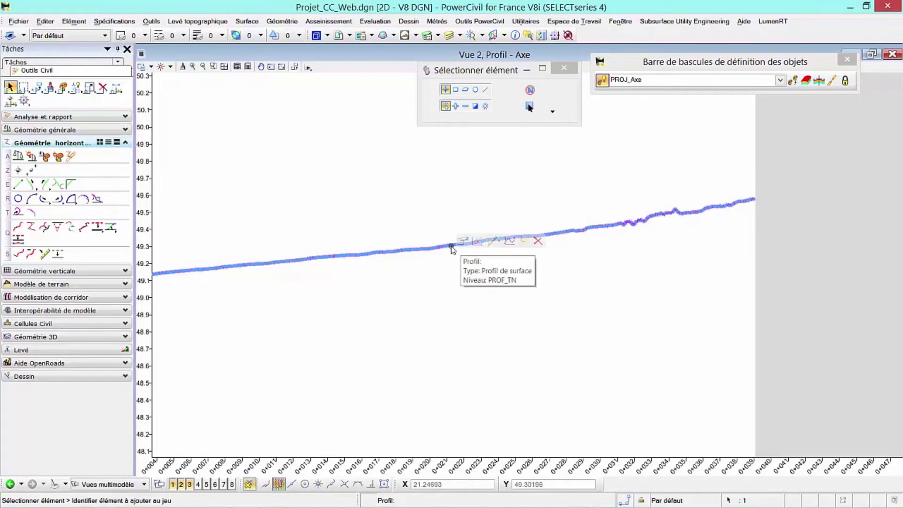
{"action": "left_click", "coordinate": [510, 241]}
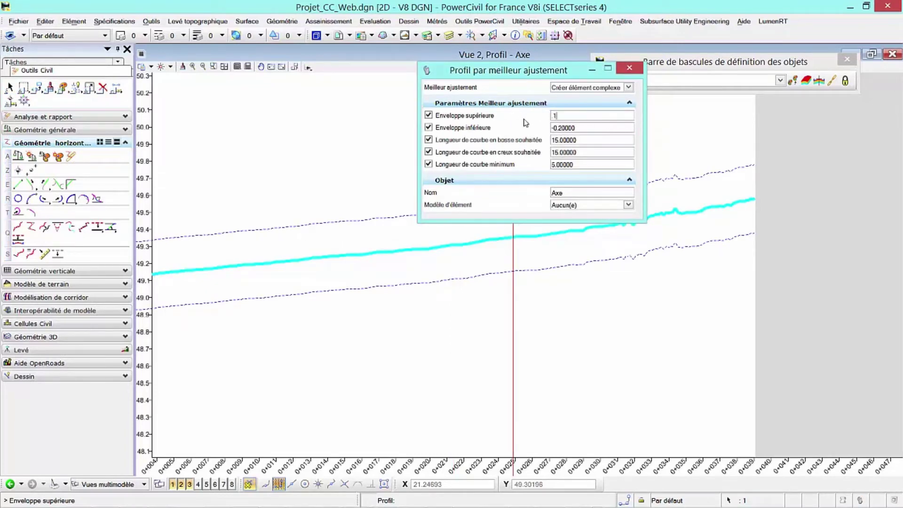
{"action": "key", "text": "Tab"}
{"action": "key", "text": "Tab"}
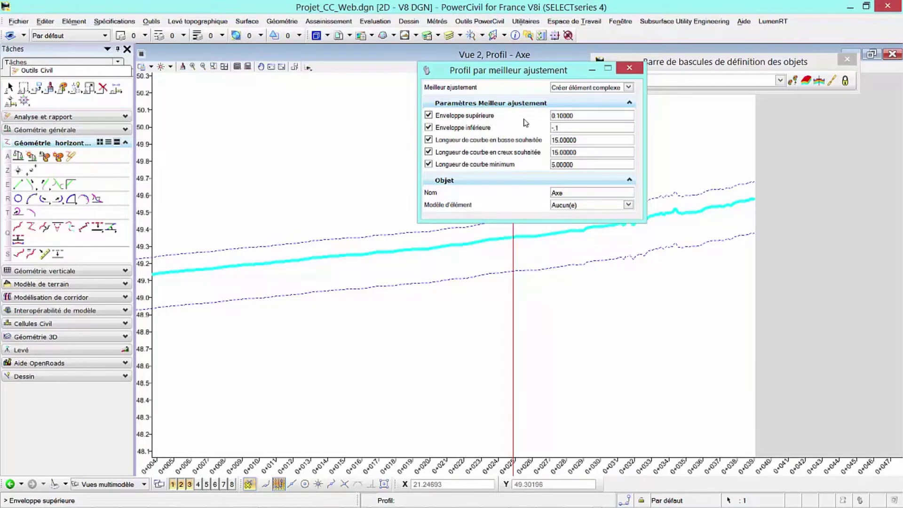
{"action": "type", "text": "-0"}
{"action": "key", "text": "Tab"}
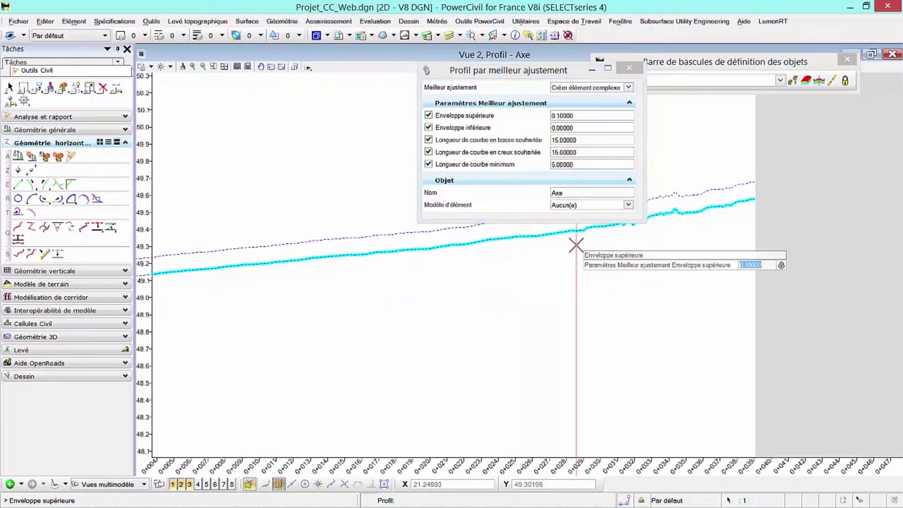
{"action": "left_click", "coordinate": [575, 243]}
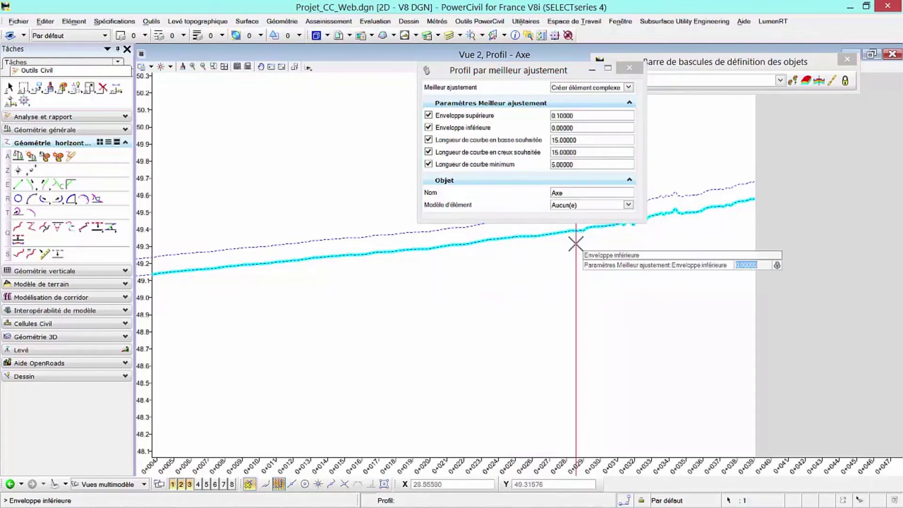
{"action": "left_click", "coordinate": [576, 243]}
{"action": "left_click", "coordinate": [576, 243]}
{"action": "left_click", "coordinate": [576, 244]}
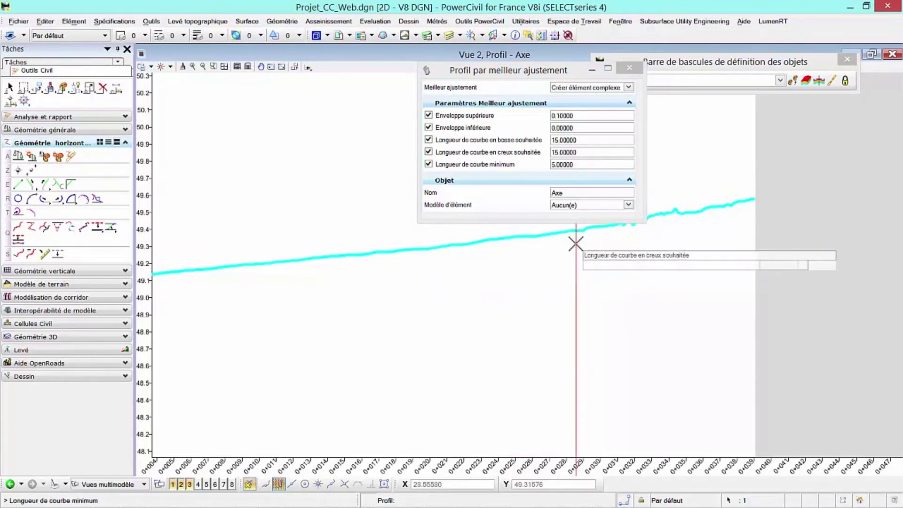
{"action": "left_click", "coordinate": [575, 243]}
{"action": "left_click", "coordinate": [576, 243]}
Set the upper envelope of the Axe best-fit profile to 0.05 and select the refitted profile
{"action": "scroll", "coordinate": [658, 249], "scroll_direction": "down", "scroll_amount": 2}
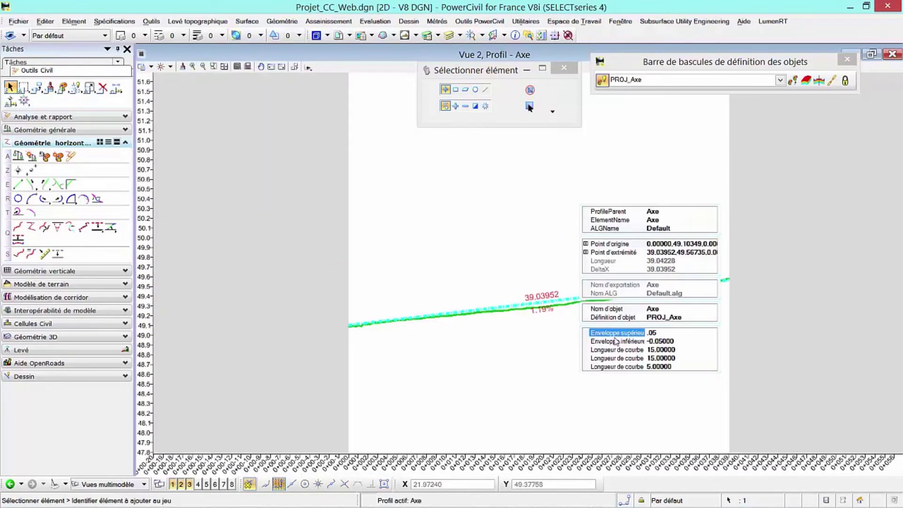
{"action": "key", "text": "Return"}
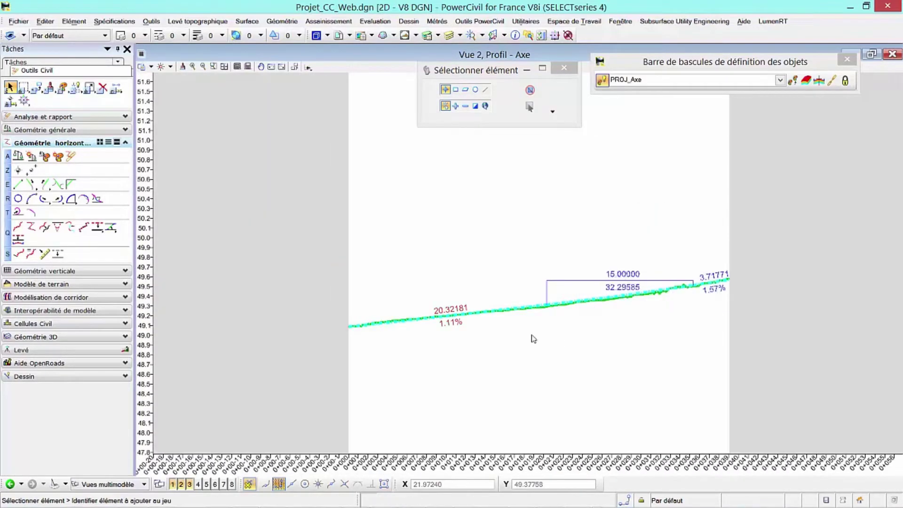
{"action": "scroll", "coordinate": [567, 315], "scroll_direction": "up", "scroll_amount": 3}
{"action": "left_click", "coordinate": [517, 303]}
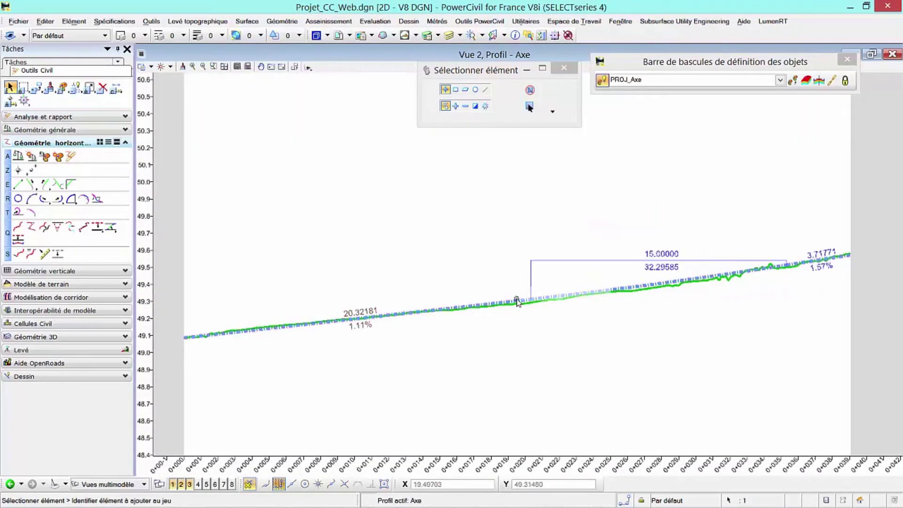
Create a simple offset line named Axe_V1_ from the road axis to the kerb edge, about -2.79 away, with the offset distance unlocked
{"action": "scroll", "coordinate": [569, 303], "scroll_direction": "down", "scroll_amount": 2}
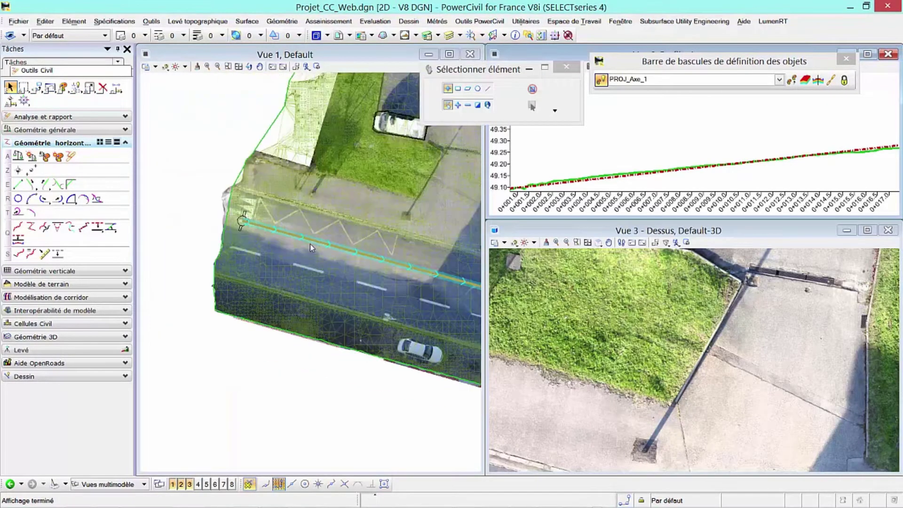
{"action": "scroll", "coordinate": [362, 186], "scroll_direction": "up", "scroll_amount": 1}
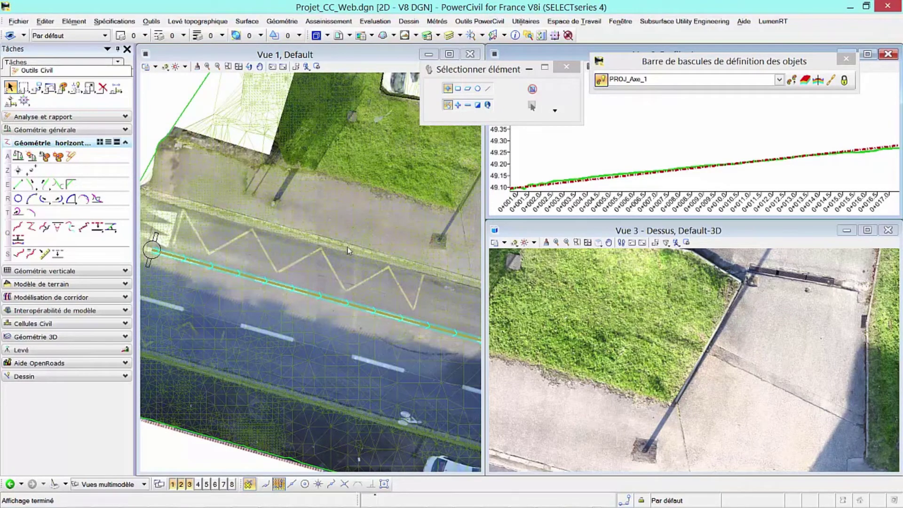
{"action": "left_click", "coordinate": [97, 228]}
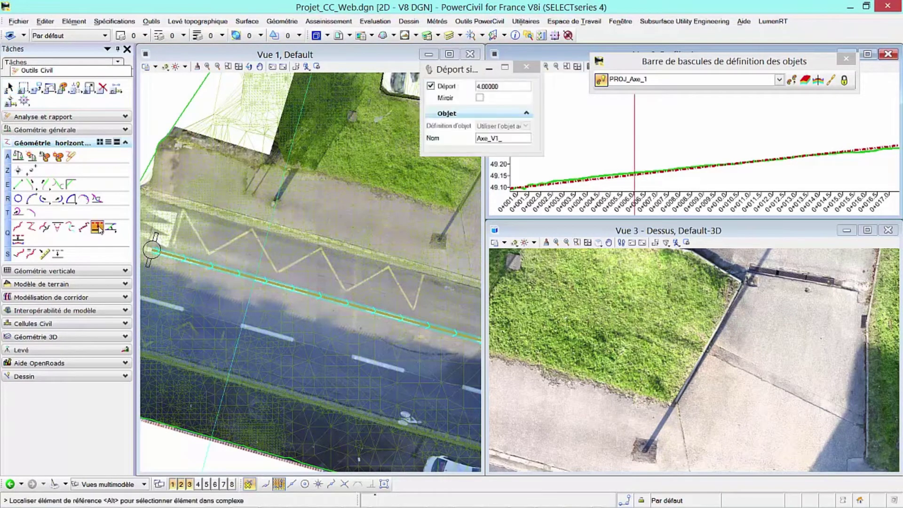
{"action": "left_click", "coordinate": [431, 86]}
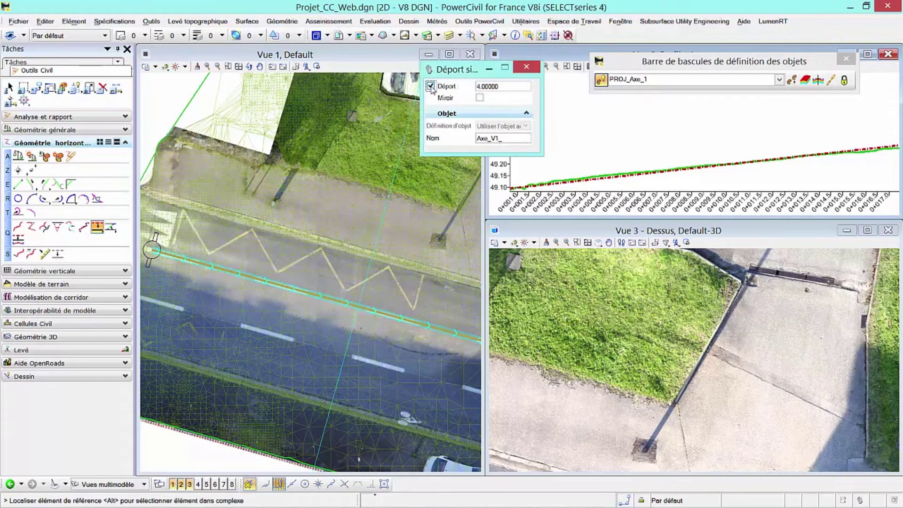
{"action": "left_click", "coordinate": [277, 285]}
{"action": "scroll", "coordinate": [271, 245], "scroll_direction": "up", "scroll_amount": 3}
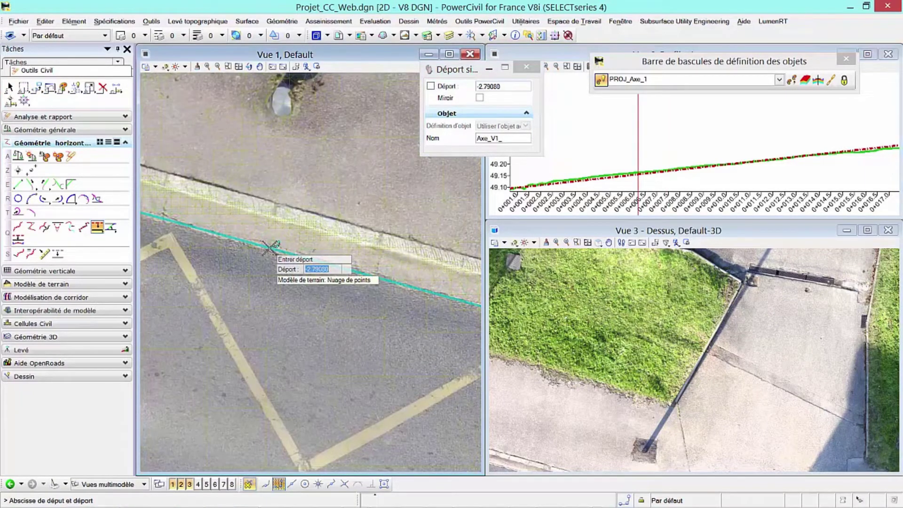
{"action": "left_click", "coordinate": [271, 246]}
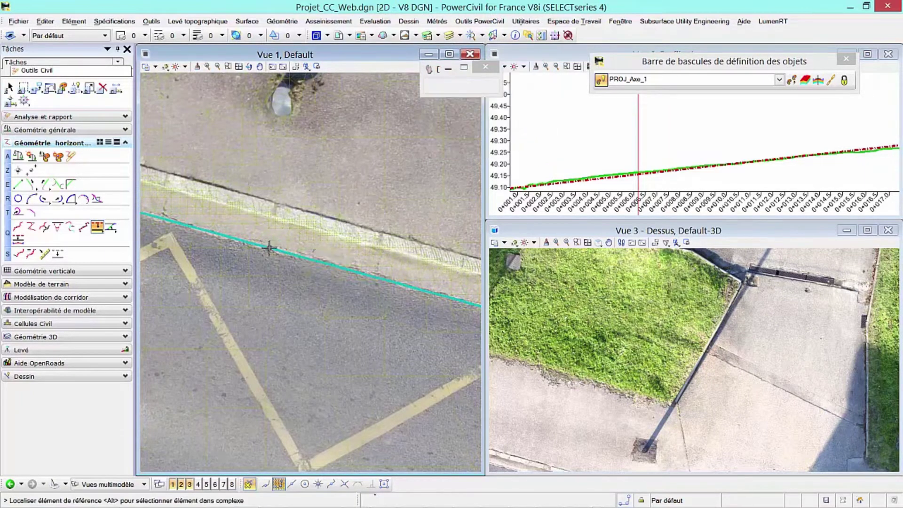
{"action": "scroll", "coordinate": [243, 222], "scroll_direction": "down", "scroll_amount": 3}
{"action": "right_click", "coordinate": [246, 230]}
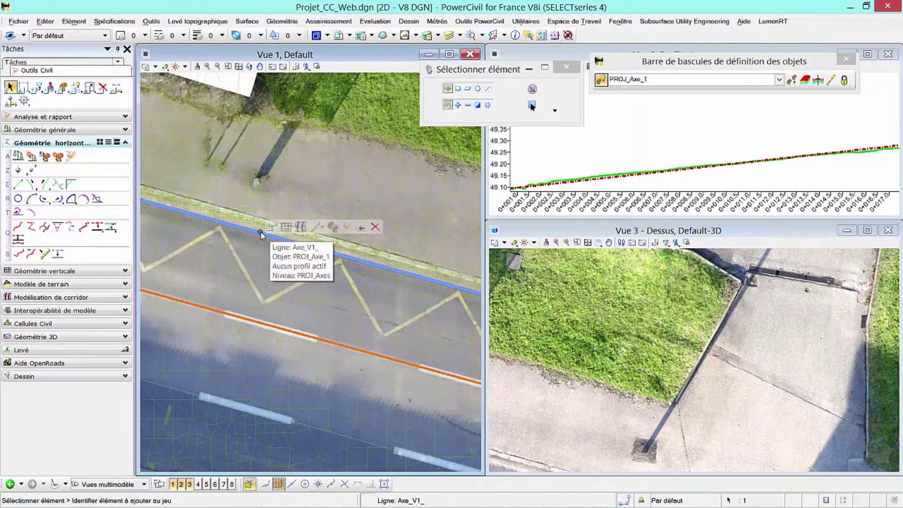
Open the profile of the offset line Axe_V1_ in view 2
{"action": "left_click", "coordinate": [260, 232]}
{"action": "left_click", "coordinate": [286, 227]}
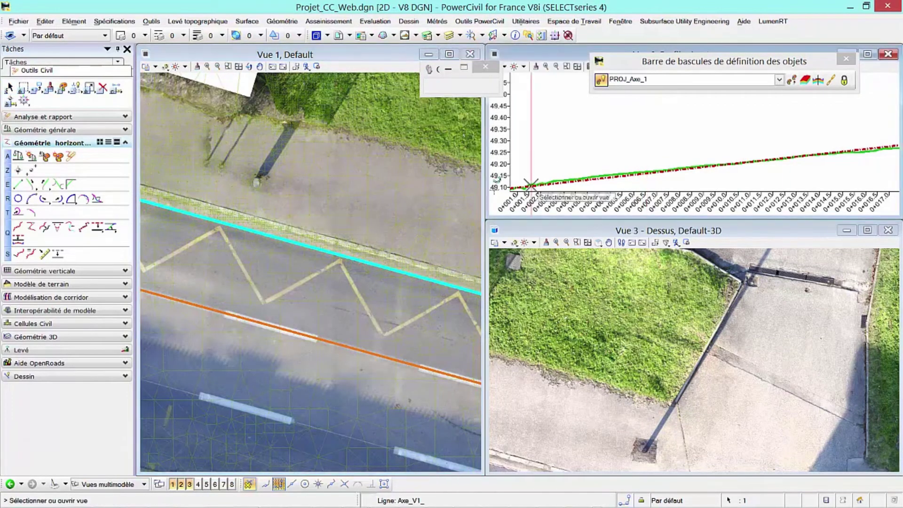
{"action": "left_click", "coordinate": [569, 132]}
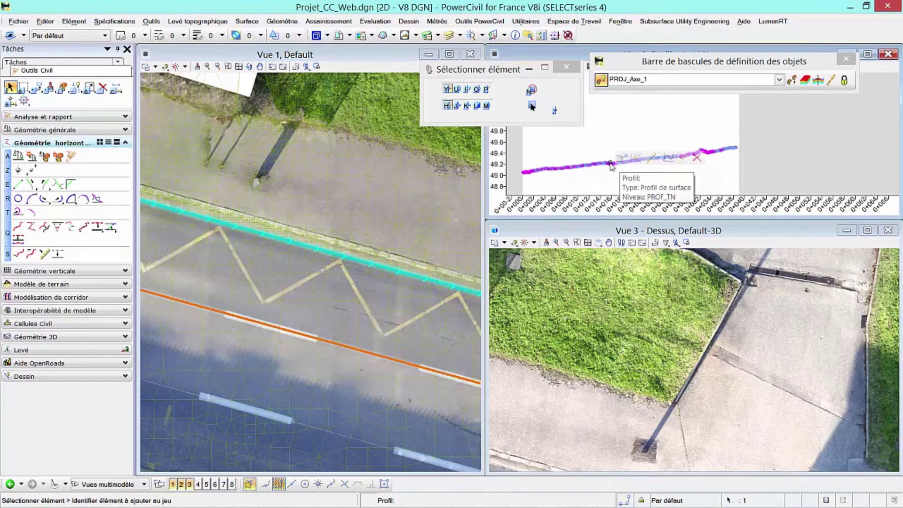
Create a best-fit profile for Axe_V1_ from its ground profile, with envelopes 0.08 and -0.05, curve lengths 15 and minimum curve length 5
{"action": "left_click", "coordinate": [611, 166]}
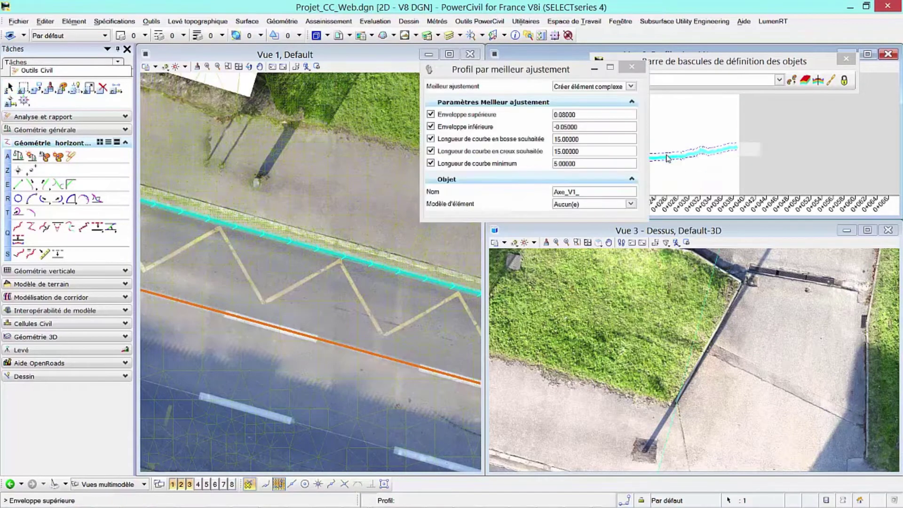
{"action": "left_click", "coordinate": [665, 141]}
{"action": "left_click", "coordinate": [665, 141]}
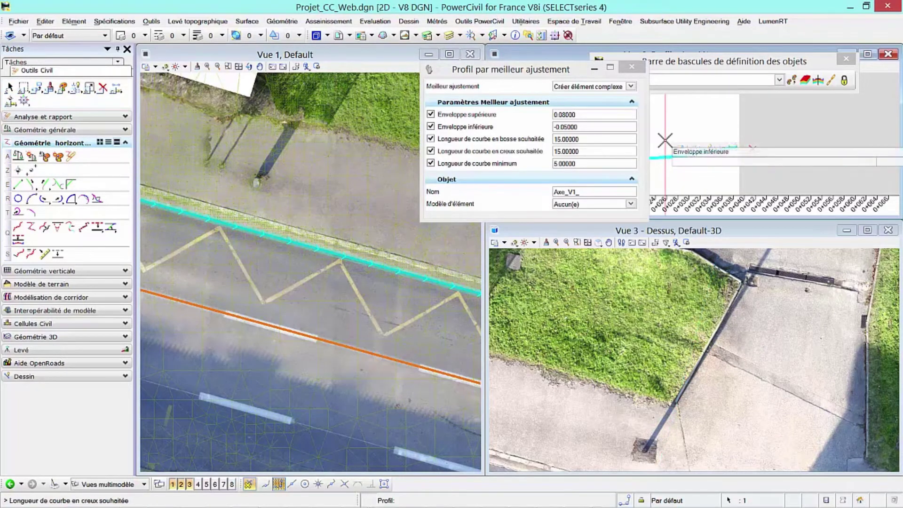
{"action": "left_click", "coordinate": [665, 140]}
{"action": "left_click", "coordinate": [665, 140]}
{"action": "left_click", "coordinate": [664, 141]}
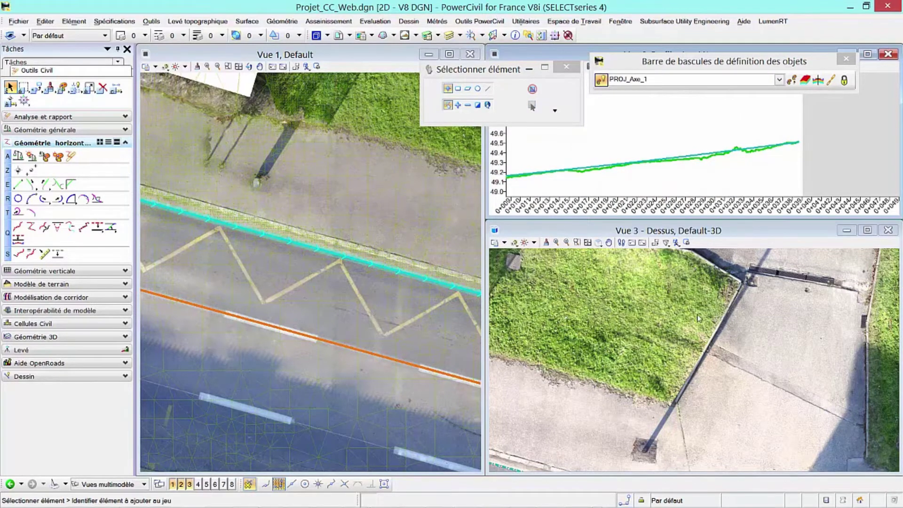
Examine both road lines on the terrain in the 3D view from an oblique angle
{"action": "scroll", "coordinate": [704, 394], "scroll_direction": "down", "scroll_amount": 2}
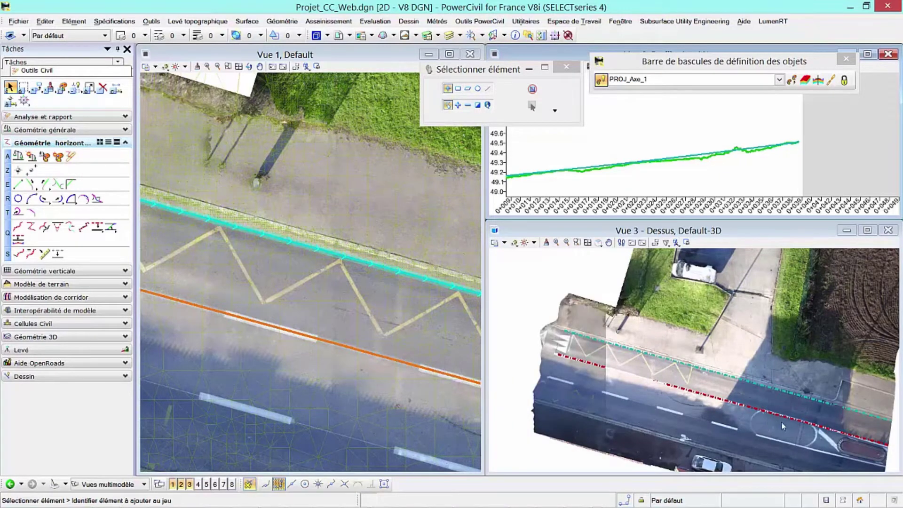
{"action": "middle_click_drag", "start_coordinate": [781, 423], "coordinate": [630, 354], "text": "shift"}
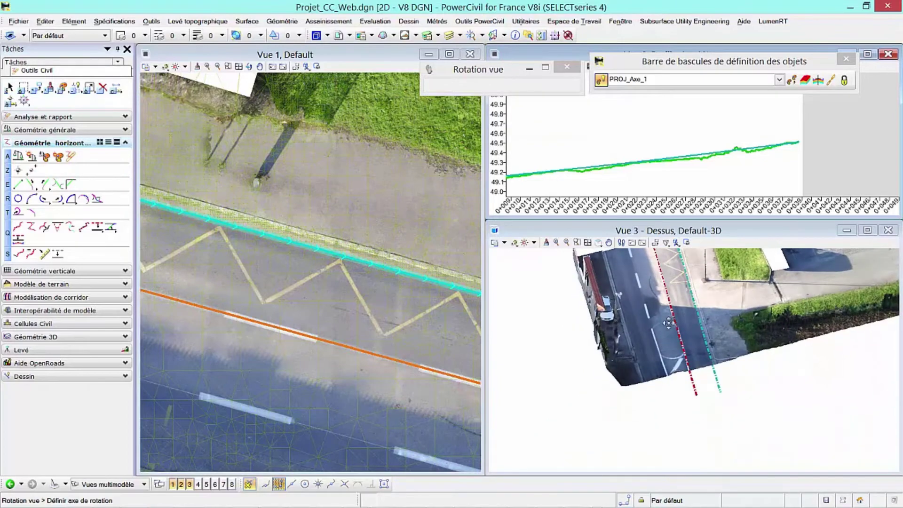
{"action": "middle_click_drag", "start_coordinate": [666, 254], "coordinate": [639, 314]}
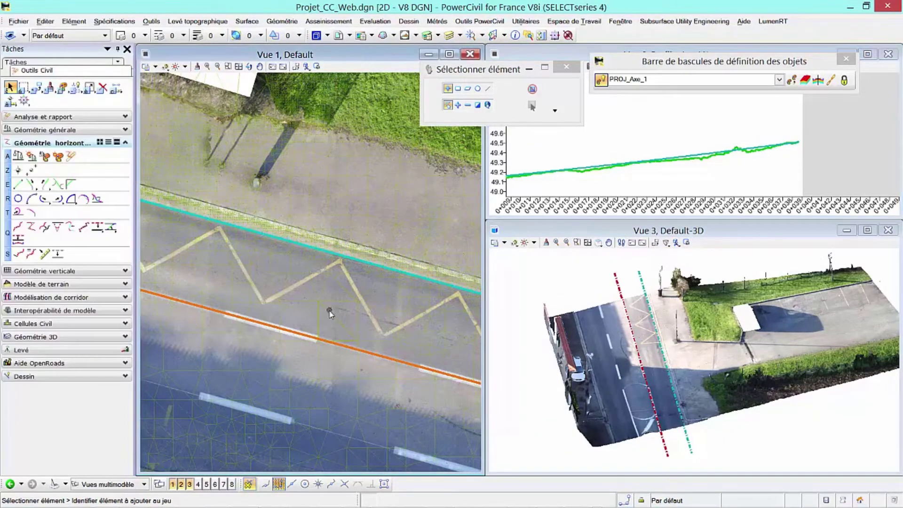
Draw a straight axis line about 37.19 long from the orange road axis up through the car park to its far end
{"action": "scroll", "coordinate": [329, 311], "scroll_direction": "down", "scroll_amount": 2}
{"action": "middle_click_drag", "start_coordinate": [372, 217], "coordinate": [262, 324]}
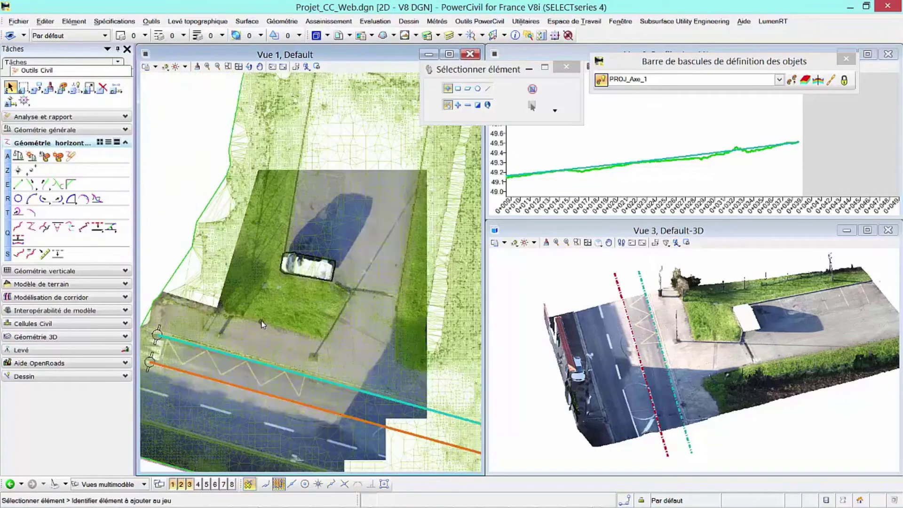
{"action": "middle_click_drag", "start_coordinate": [367, 247], "coordinate": [322, 261]}
{"action": "scroll", "coordinate": [322, 260], "scroll_direction": "down", "scroll_amount": 3}
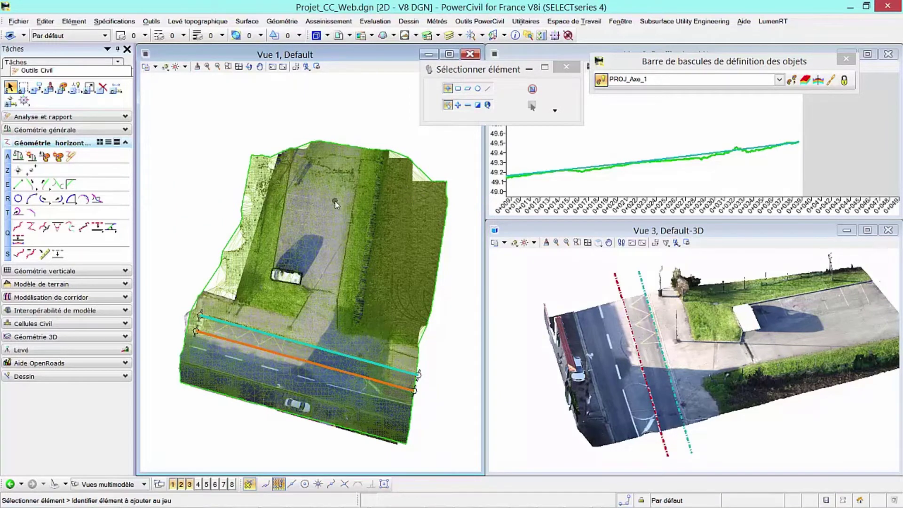
{"action": "scroll", "coordinate": [352, 314], "scroll_direction": "up", "scroll_amount": 2}
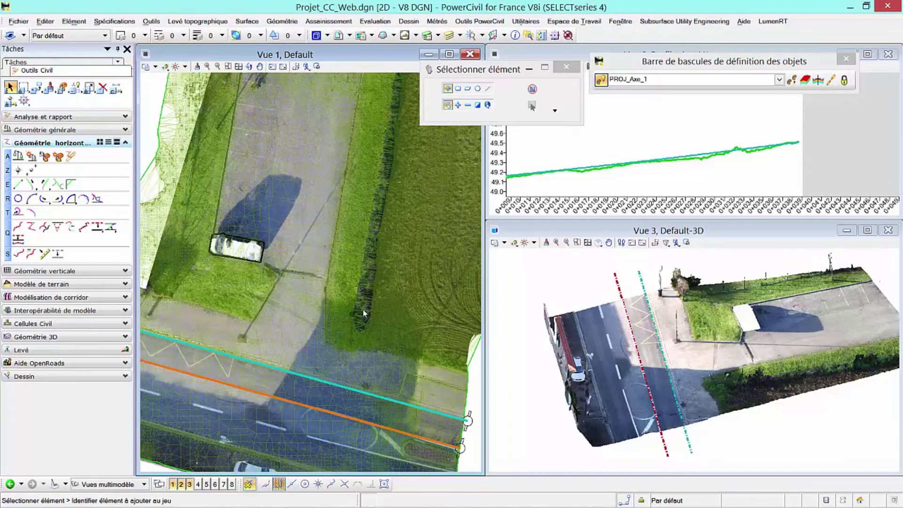
{"action": "left_click", "coordinate": [19, 184]}
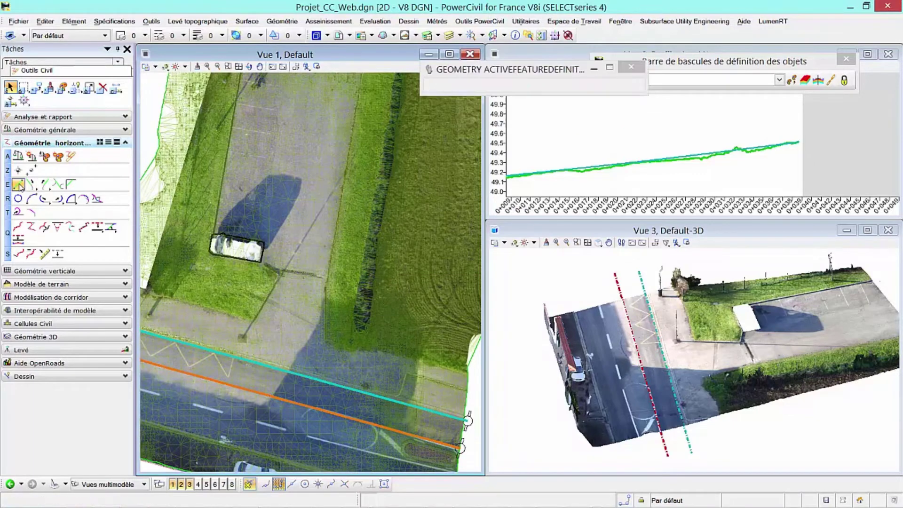
{"action": "left_click", "coordinate": [232, 393]}
{"action": "scroll", "coordinate": [235, 400], "scroll_direction": "down", "scroll_amount": 2}
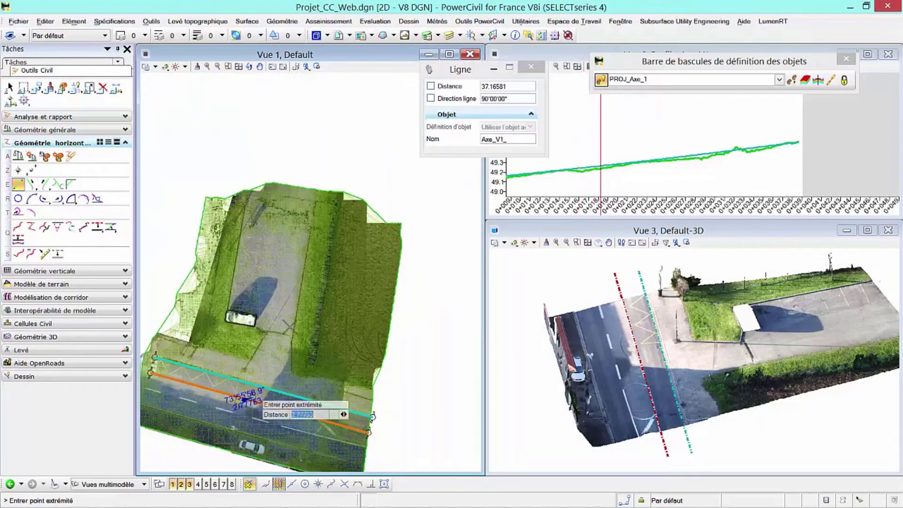
{"action": "left_click", "coordinate": [307, 198]}
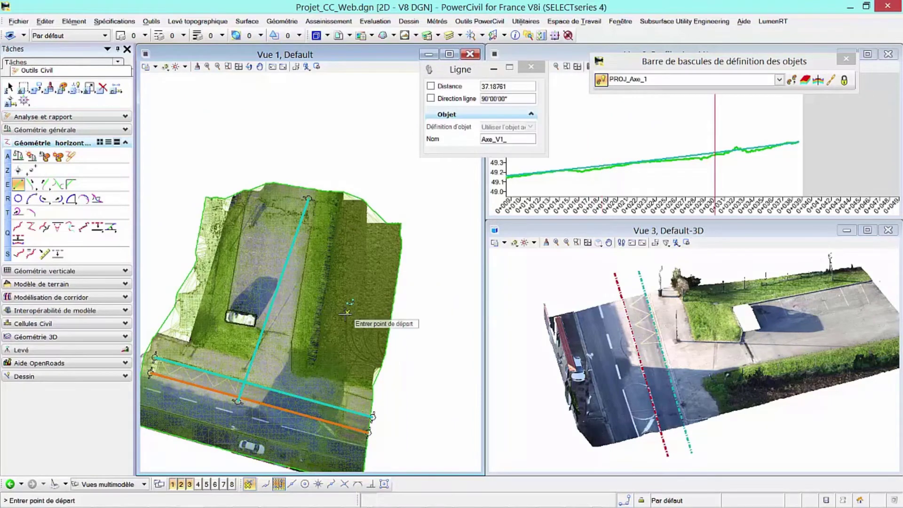
Create a simple offset of the car park axis at distance 4.00, on the side of the hedge
{"action": "left_click", "coordinate": [97, 227]}
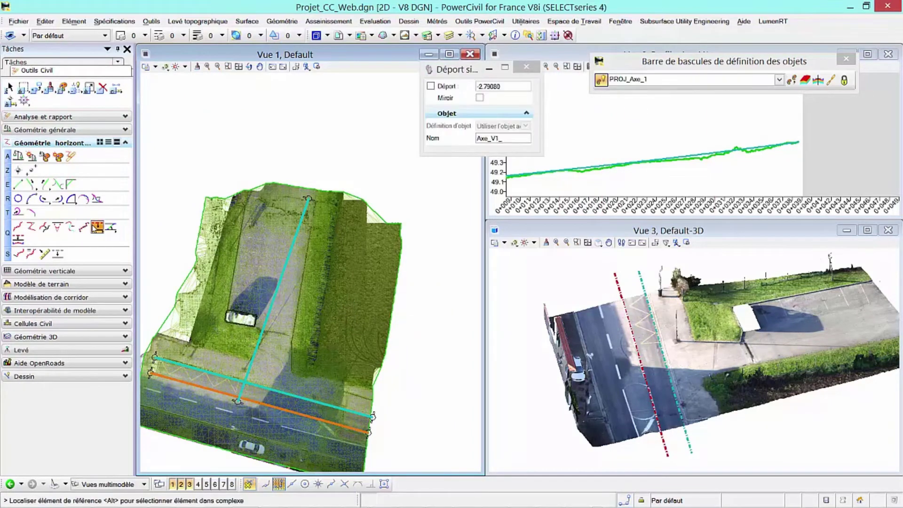
{"action": "left_click", "coordinate": [275, 294]}
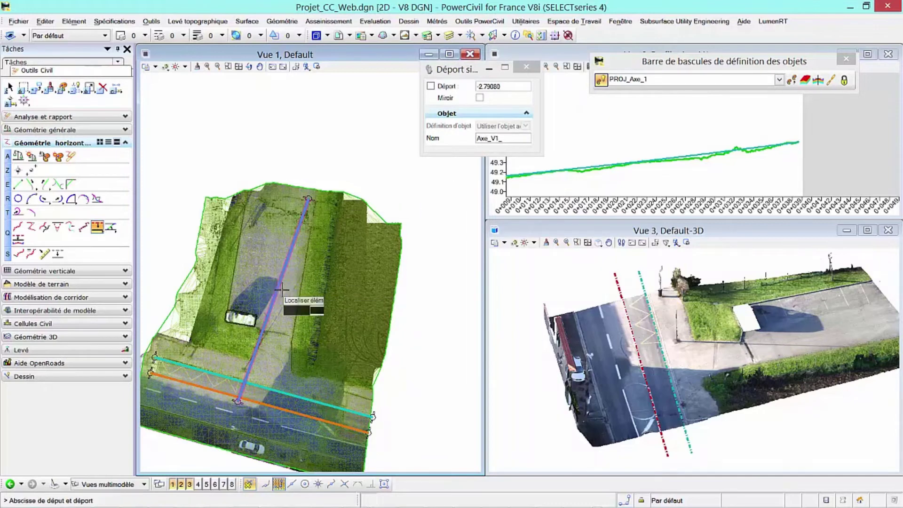
{"action": "left_click", "coordinate": [491, 85]}
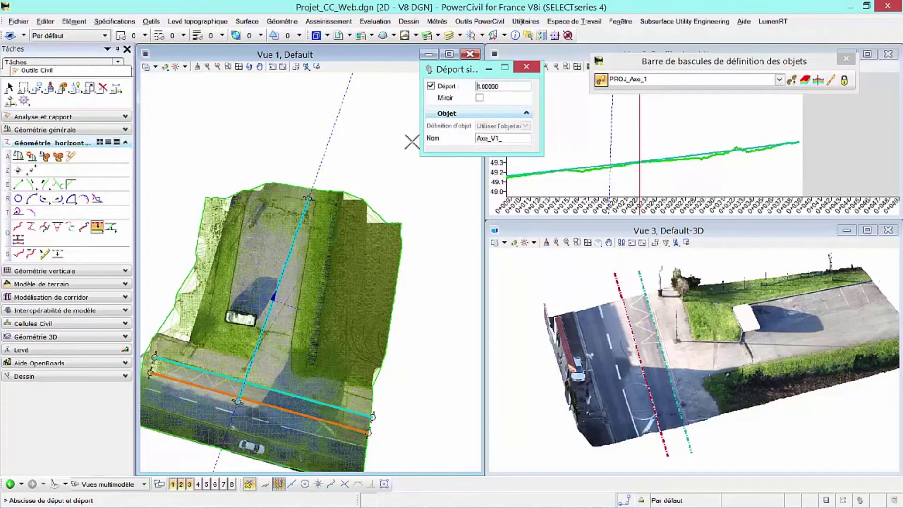
{"action": "left_click", "coordinate": [383, 155]}
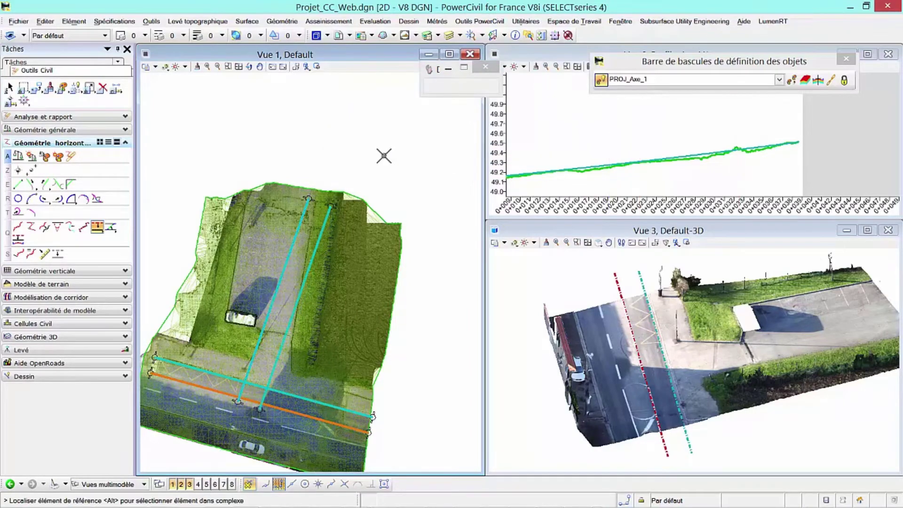
Start a complex element by PI with radius 0 and use Civil AccuDraw station-offset input referenced to the car park axis
{"action": "scroll", "coordinate": [190, 315], "scroll_direction": "up", "scroll_amount": 2}
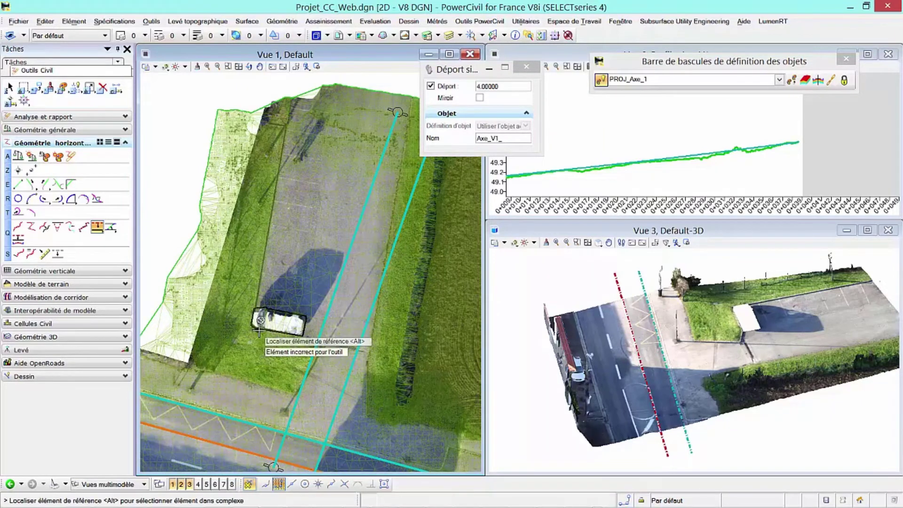
{"action": "left_click", "coordinate": [32, 228]}
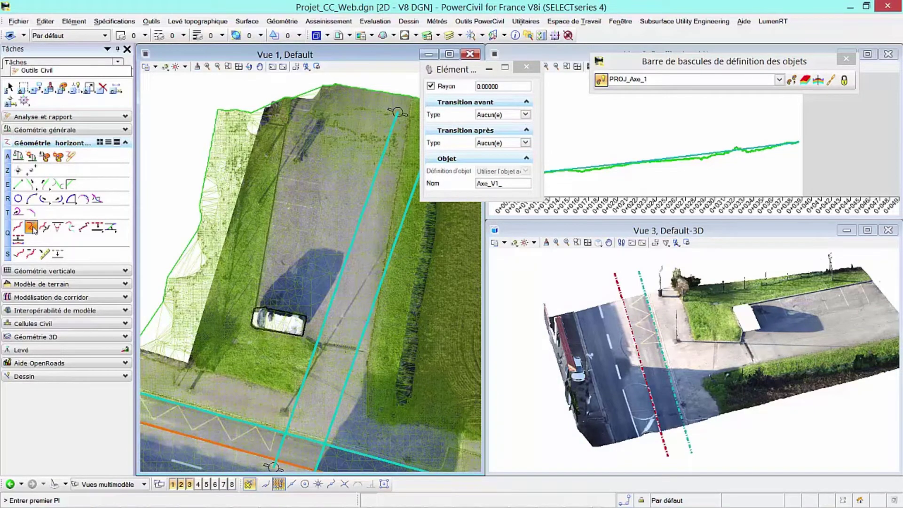
{"action": "left_click_drag", "start_coordinate": [472, 70], "coordinate": [738, 103]}
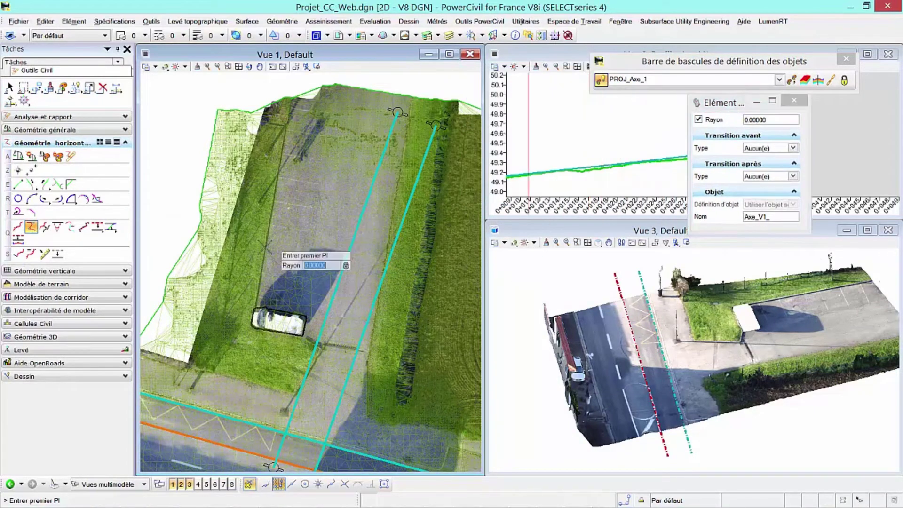
{"action": "left_click", "coordinate": [23, 101]}
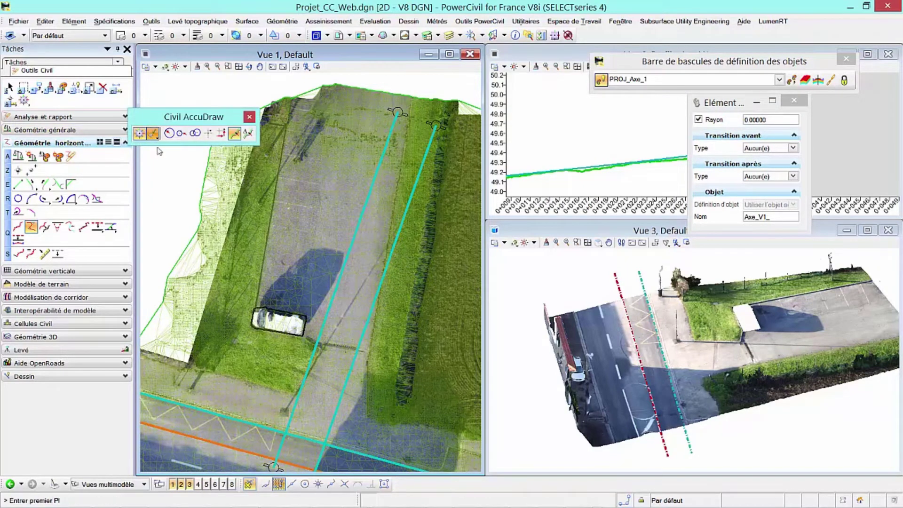
{"action": "left_click", "coordinate": [154, 134]}
{"action": "left_click", "coordinate": [174, 174]}
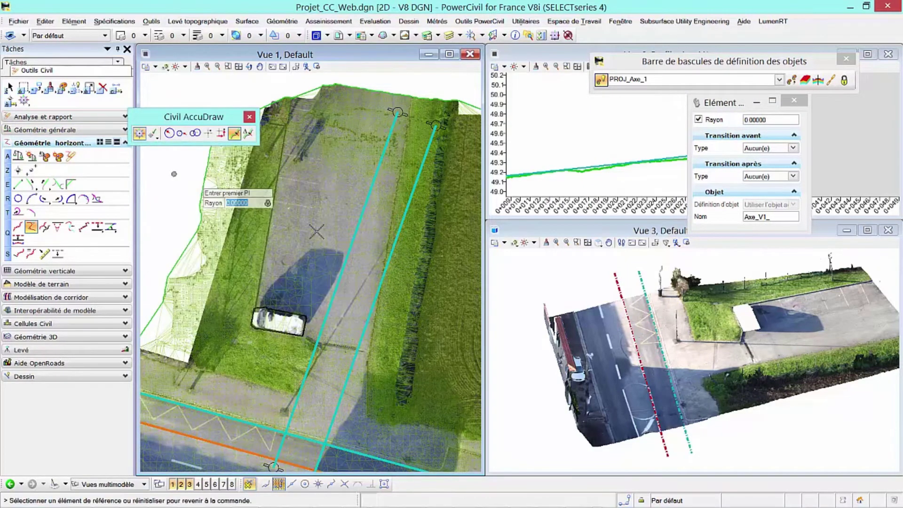
{"action": "left_click", "coordinate": [351, 247]}
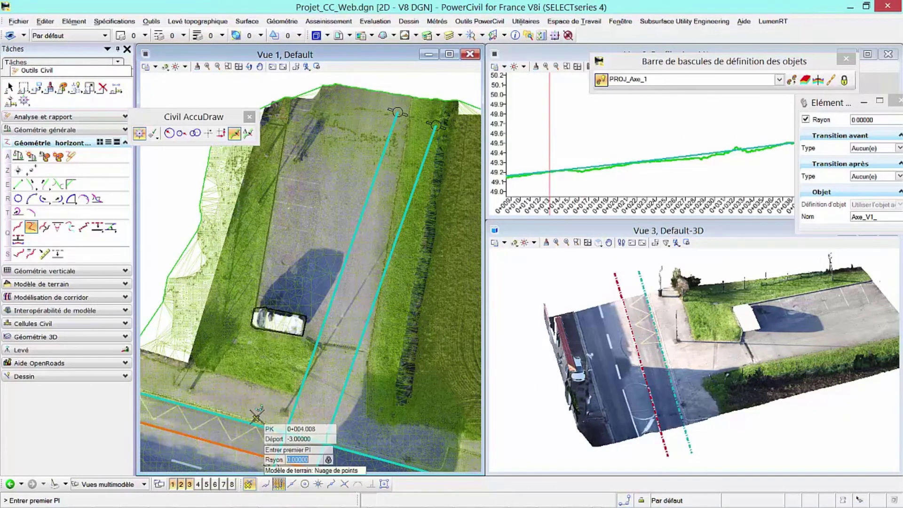
Place the first two PIs of the complex element at stations 0 and 10 with offset -3
{"action": "key", "text": "Tab"}
{"action": "type", "text": "0"}
{"action": "key", "text": "Tab"}
{"action": "key", "text": "Tab"}
{"action": "left_click", "coordinate": [261, 423]}
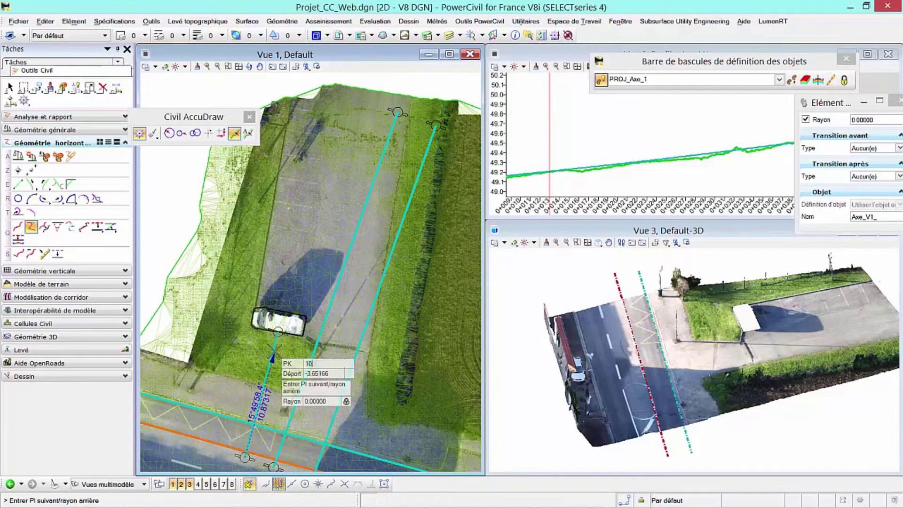
{"action": "type", "text": "10"}
{"action": "key", "text": "Tab"}
{"action": "left_click", "coordinate": [274, 352]}
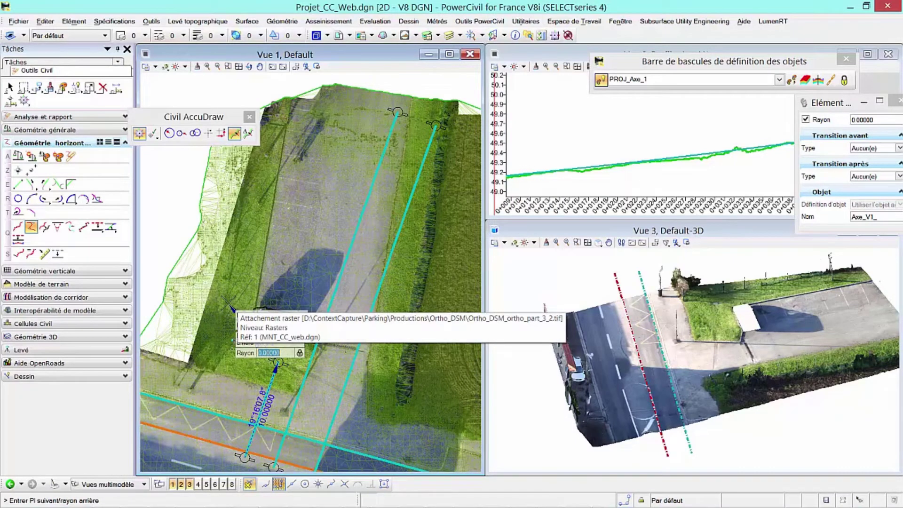
Place the third PI at station 12 with offset -10, keeping the radius at 0
{"action": "type", "text": "12"}
{"action": "key", "text": "Tab"}
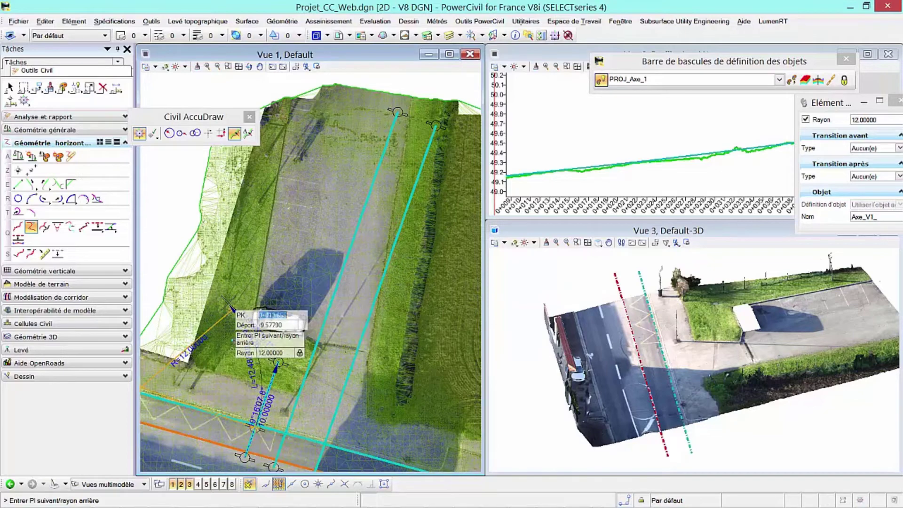
{"action": "type", "text": "0"}
{"action": "key", "text": "Tab"}
{"action": "type", "text": "0"}
{"action": "key", "text": "Tab"}
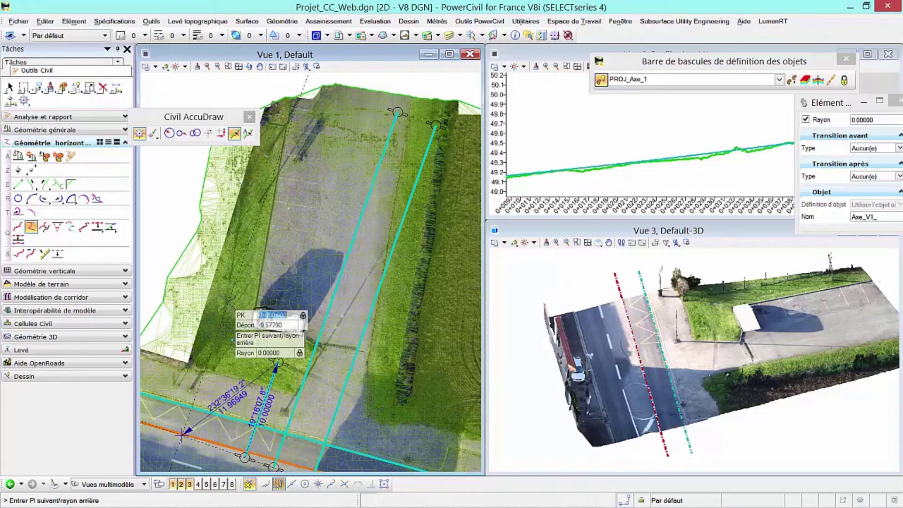
{"action": "key", "text": "Tab"}
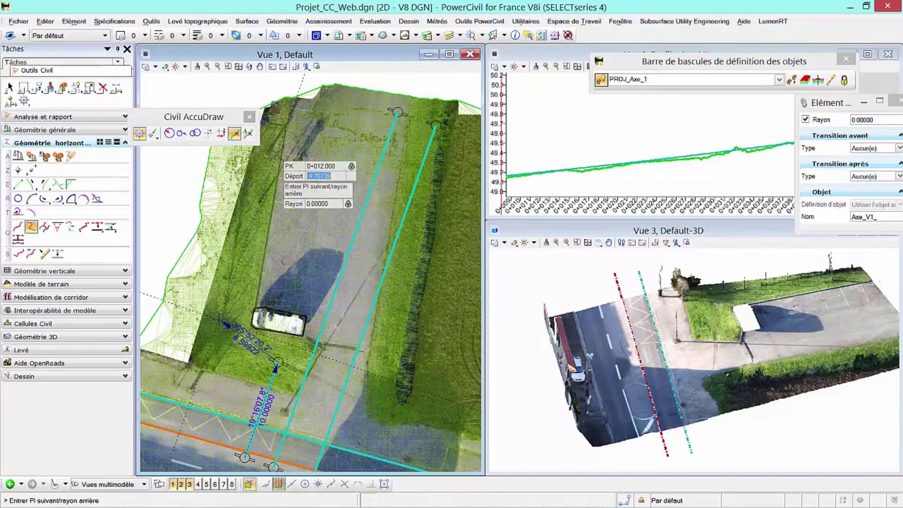
{"action": "type", "text": "0"}
{"action": "key", "text": "Tab"}
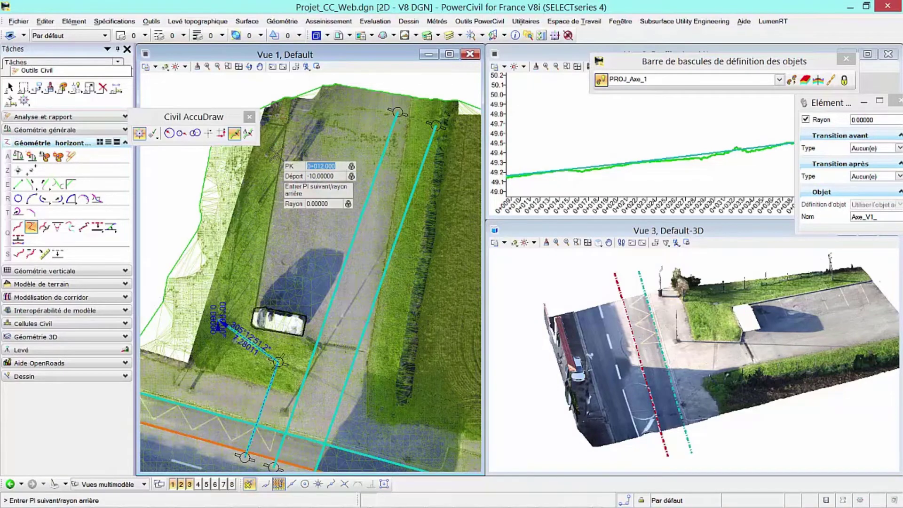
{"action": "left_click", "coordinate": [275, 153]}
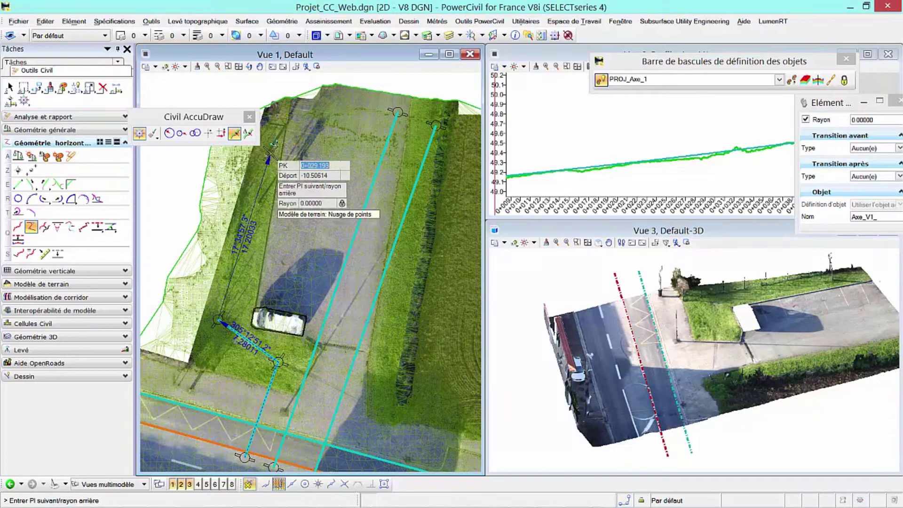
Place the fourth PI at station 30 with offset -10 from the car park axis
{"action": "type", "text": "30"}
{"action": "key", "text": "Tab"}
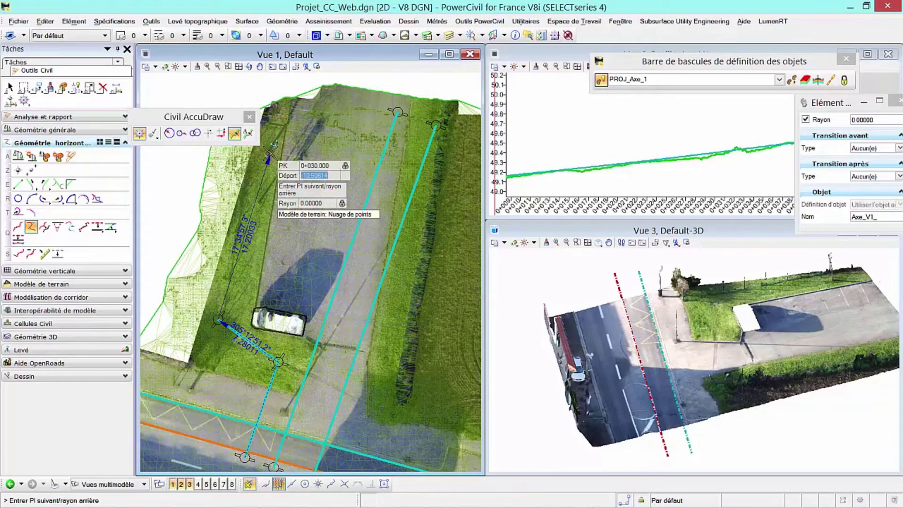
{"action": "type", "text": "-10"}
{"action": "key", "text": "Tab"}
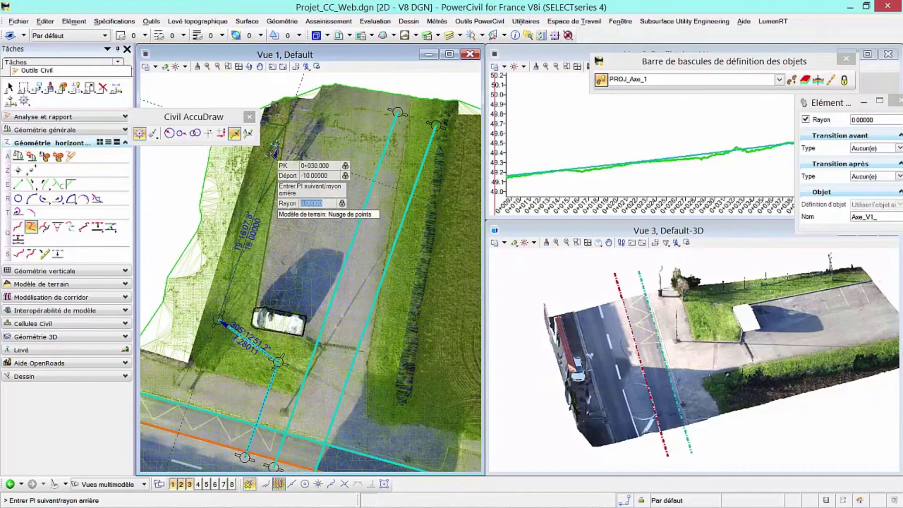
{"action": "left_click", "coordinate": [270, 150]}
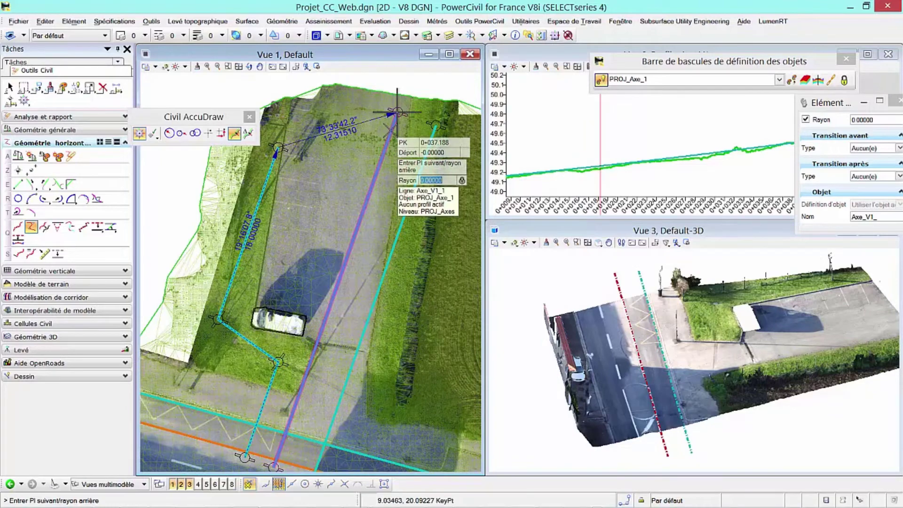
Place the last PI level with the far end of the car park axis at offset -3 and finish the complex element
{"action": "key", "text": "Tab"}
{"action": "left_click", "coordinate": [398, 112]}
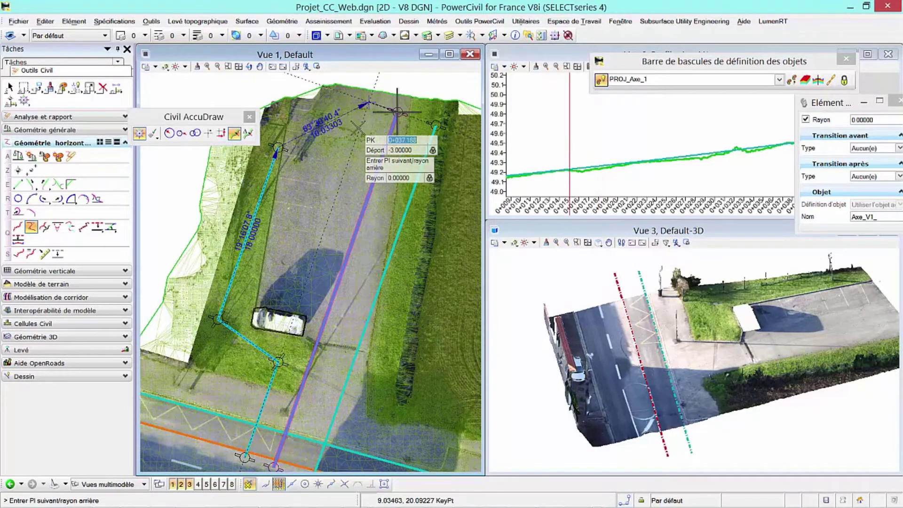
{"action": "left_click", "coordinate": [367, 100]}
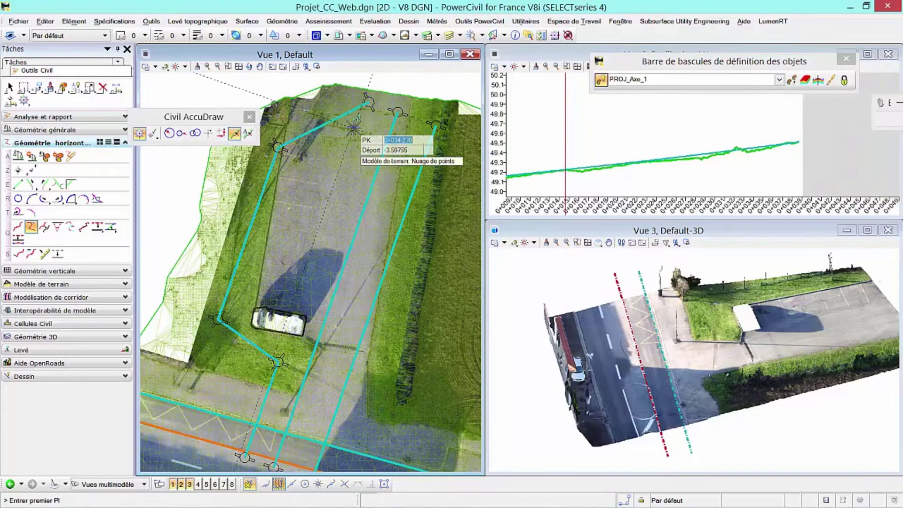
{"action": "right_click", "coordinate": [355, 131]}
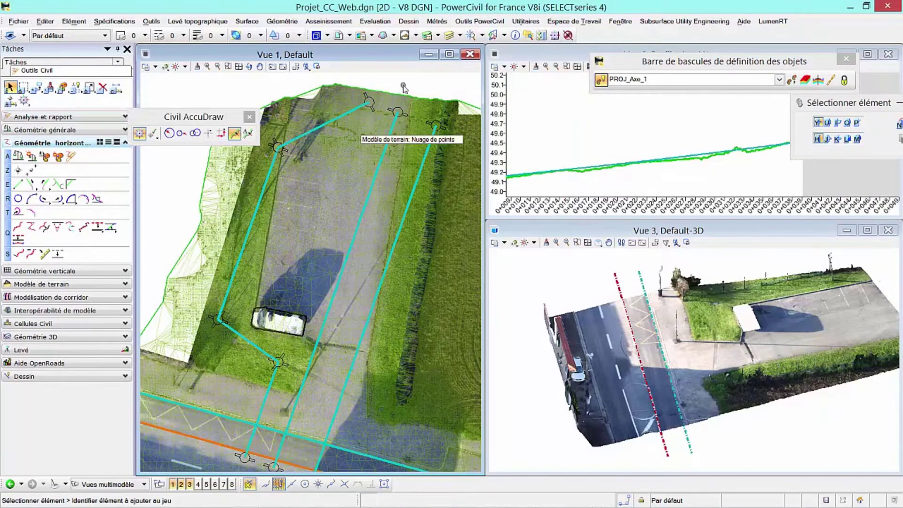
Open the profile of the car park axis in view 1, and restore that view to the plan
{"action": "left_click", "coordinate": [382, 160]}
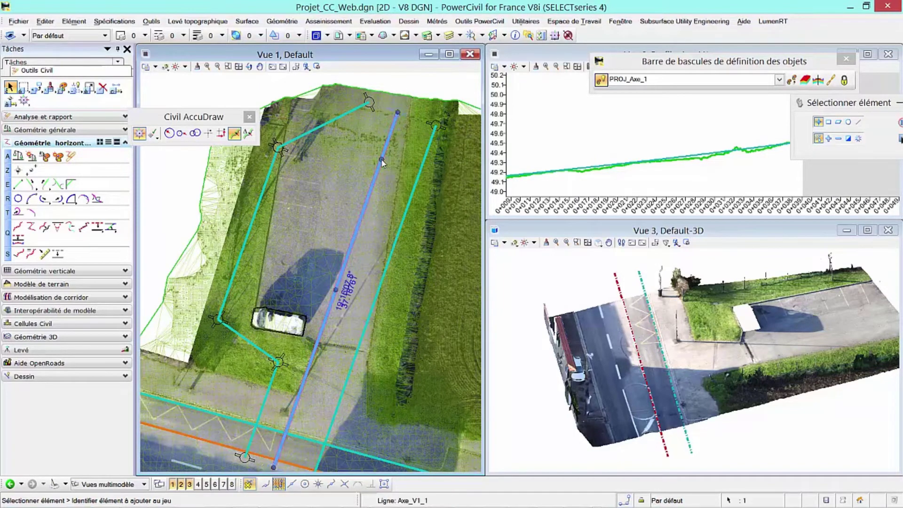
{"action": "mouse_move", "coordinate": [383, 161]}
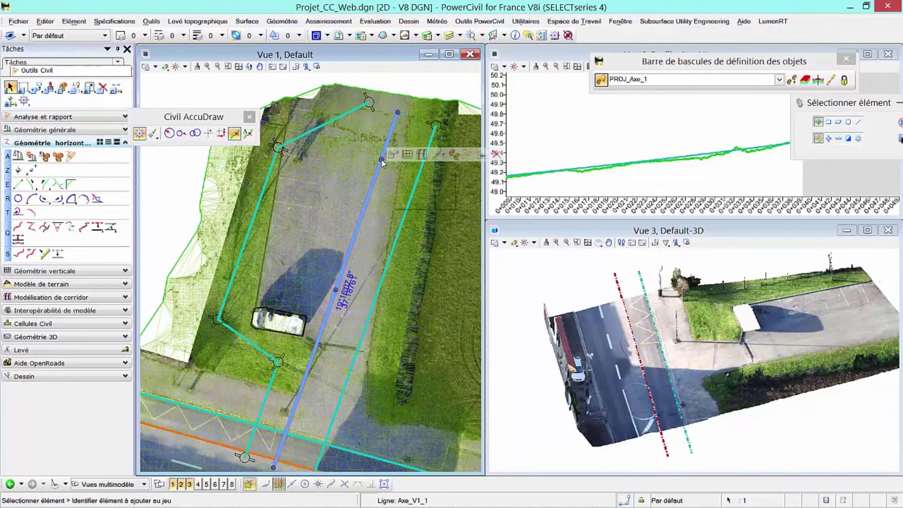
{"action": "left_click", "coordinate": [408, 157]}
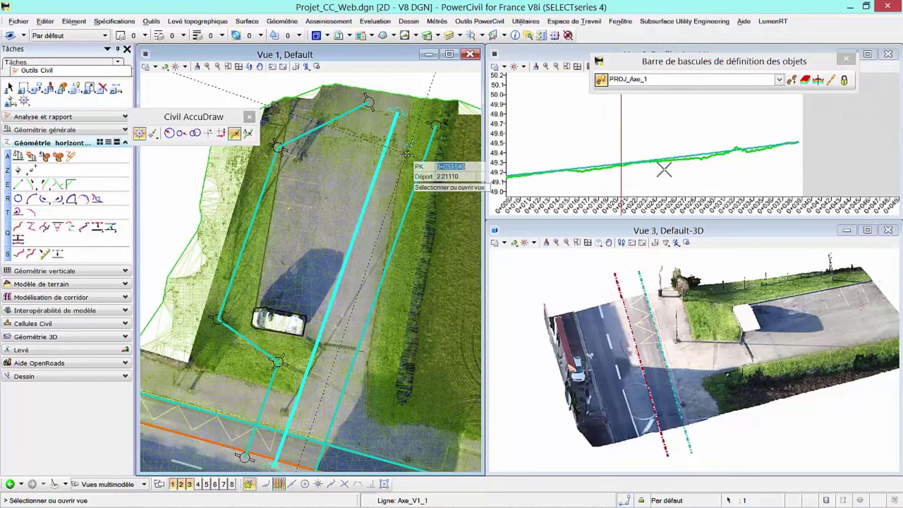
{"action": "left_click", "coordinate": [407, 154]}
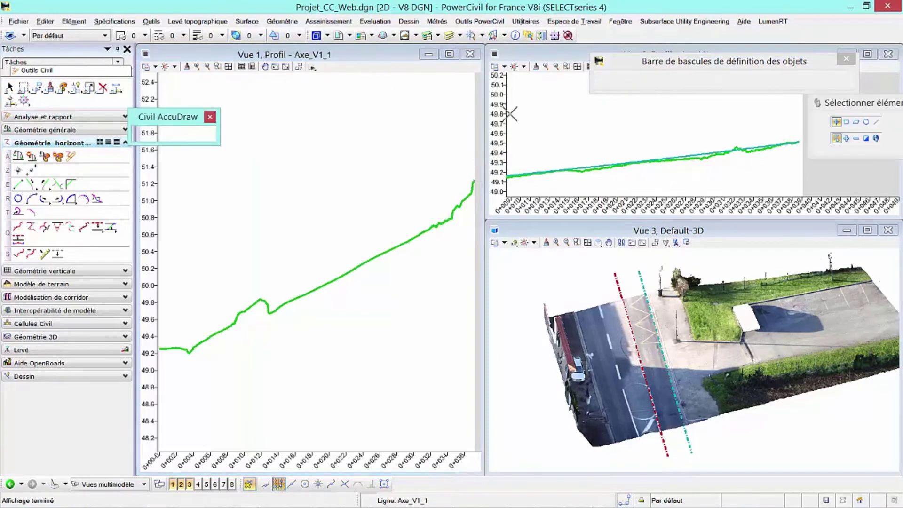
{"action": "left_click", "coordinate": [276, 67]}
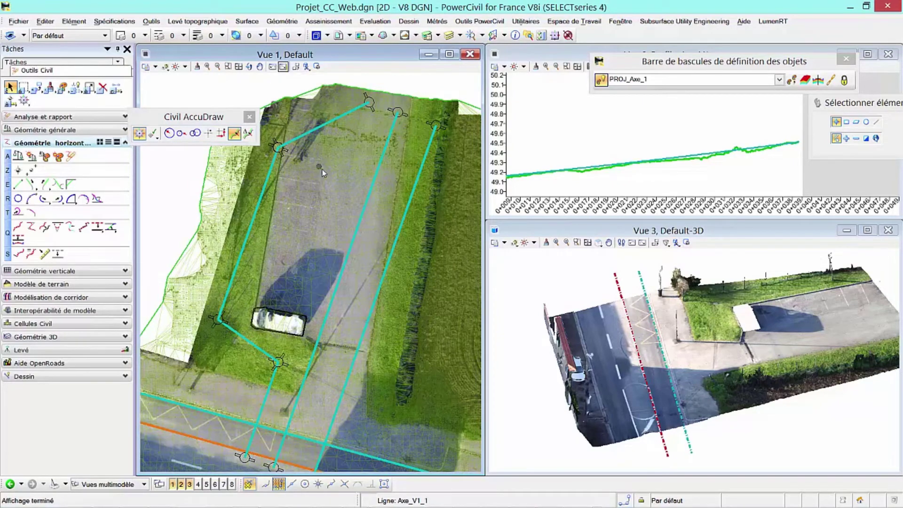
Open the profile of the car park axis in view 2 and enlarge that view to show the terrain line
{"action": "left_click", "coordinate": [367, 206]}
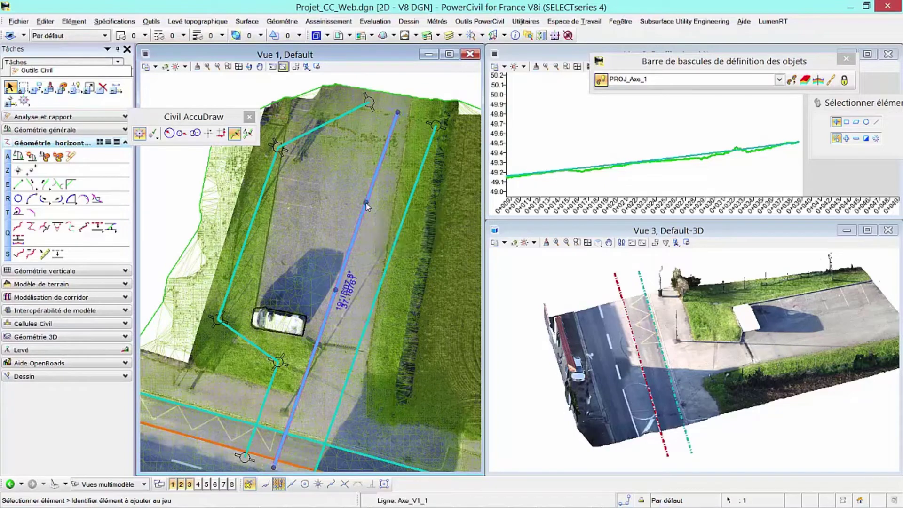
{"action": "left_click", "coordinate": [398, 198]}
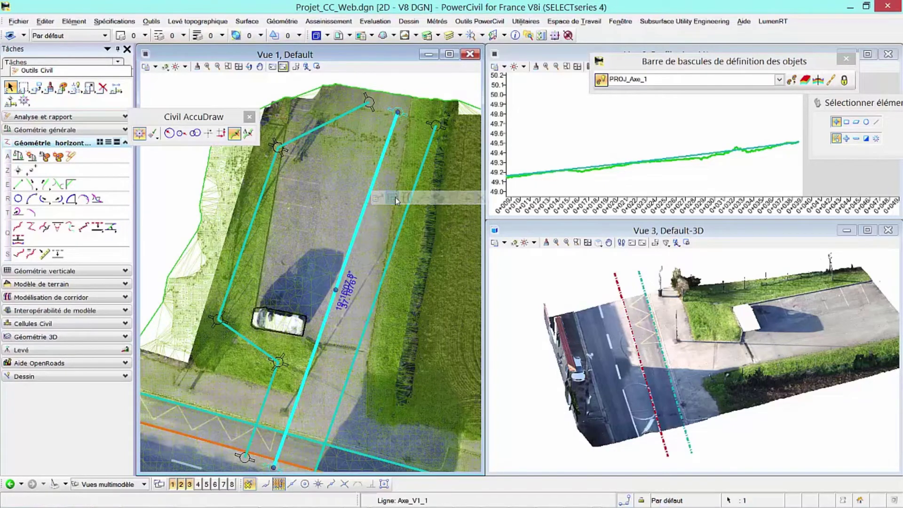
{"action": "left_click", "coordinate": [624, 156]}
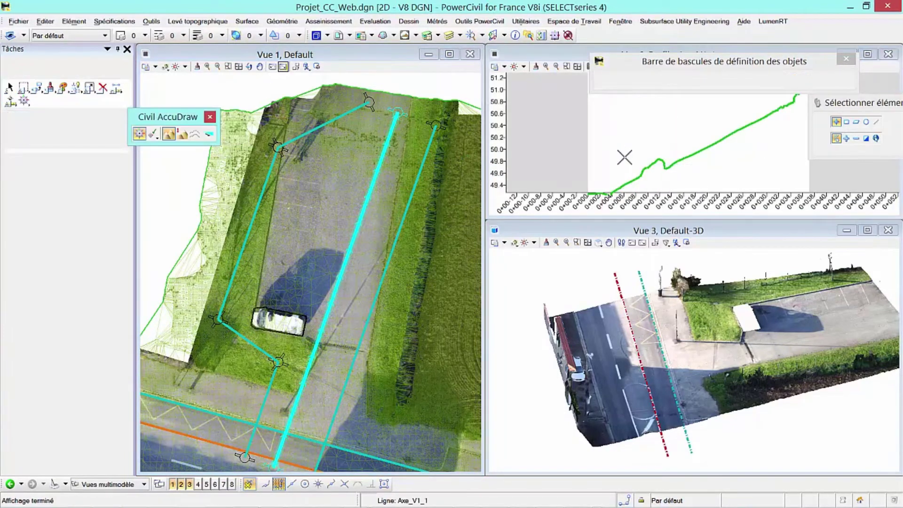
{"action": "double_click", "coordinate": [568, 56]}
{"action": "middle_click_drag", "start_coordinate": [621, 146], "coordinate": [361, 236]}
{"action": "scroll", "coordinate": [473, 198], "scroll_direction": "up", "scroll_amount": 5}
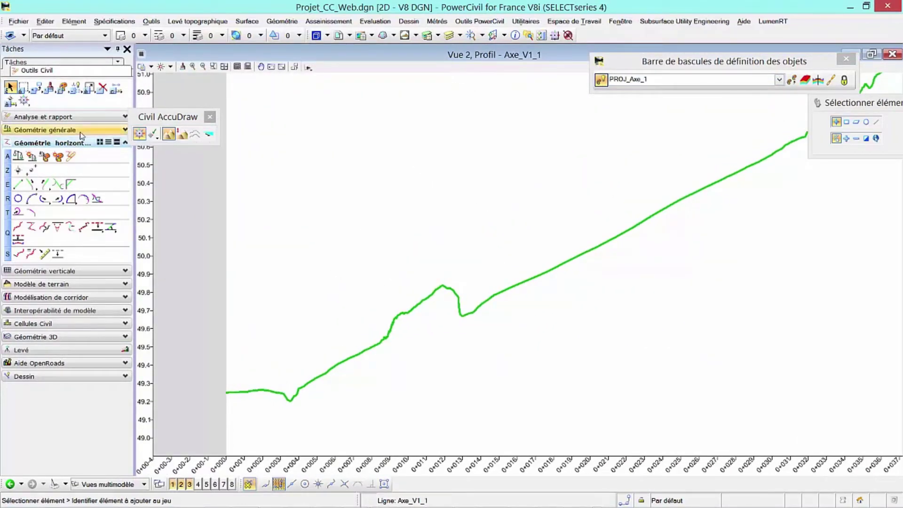
Project the intersections of the car park axis with the road's offset line and the road axis into its profile
{"action": "left_click", "coordinate": [69, 144]}
{"action": "left_click", "coordinate": [69, 157]}
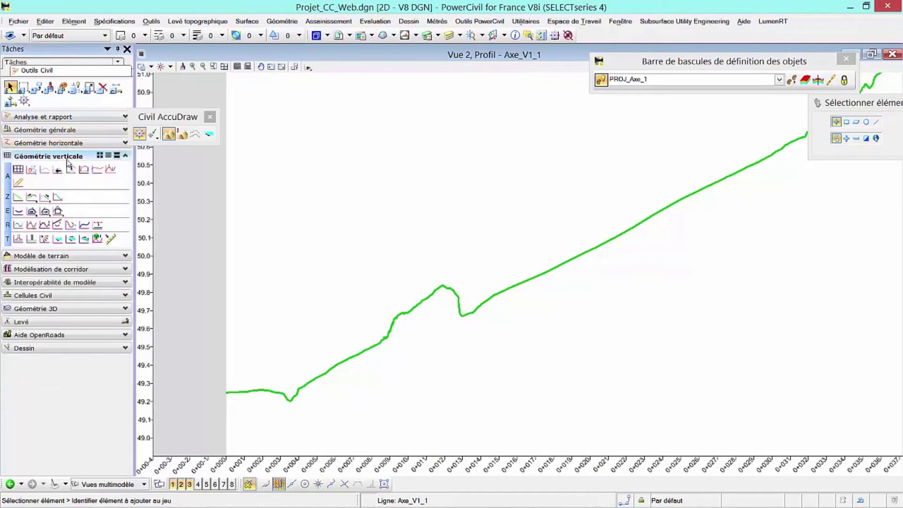
{"action": "left_click", "coordinate": [110, 169]}
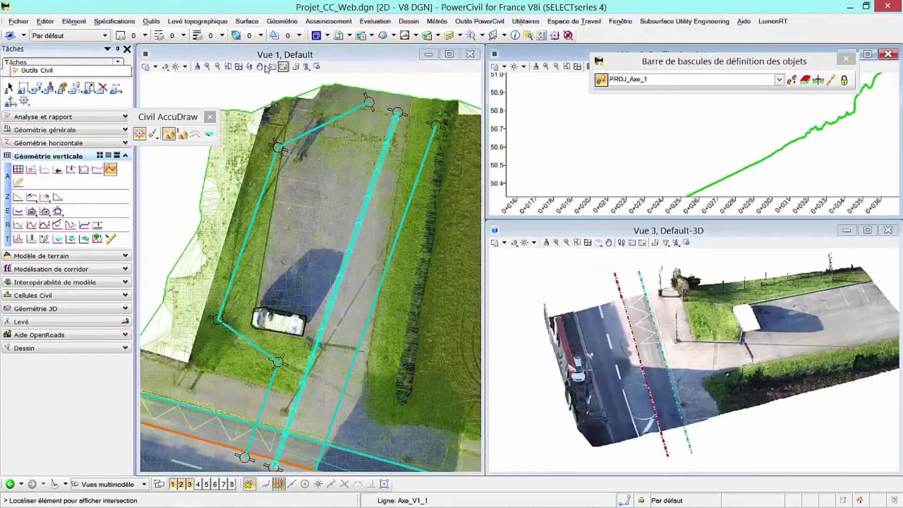
{"action": "double_click", "coordinate": [264, 58]}
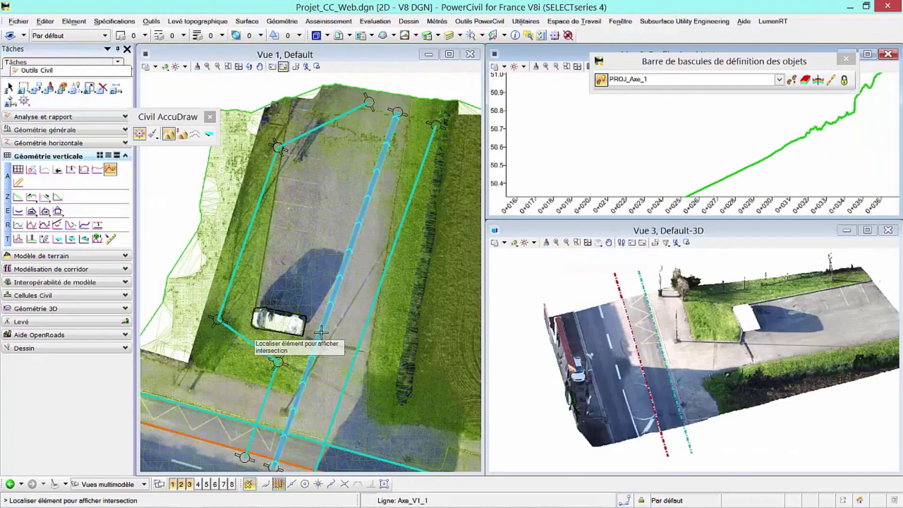
{"action": "left_click", "coordinate": [331, 344]}
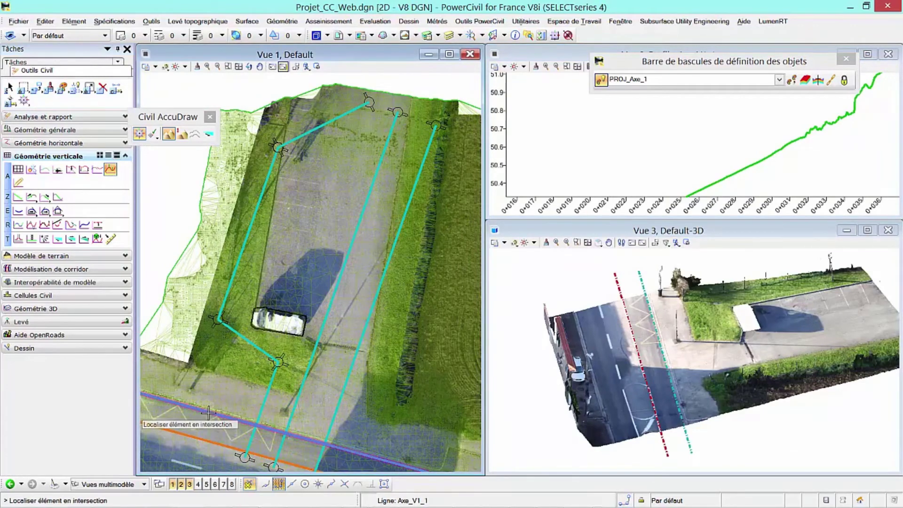
{"action": "left_click", "coordinate": [190, 426]}
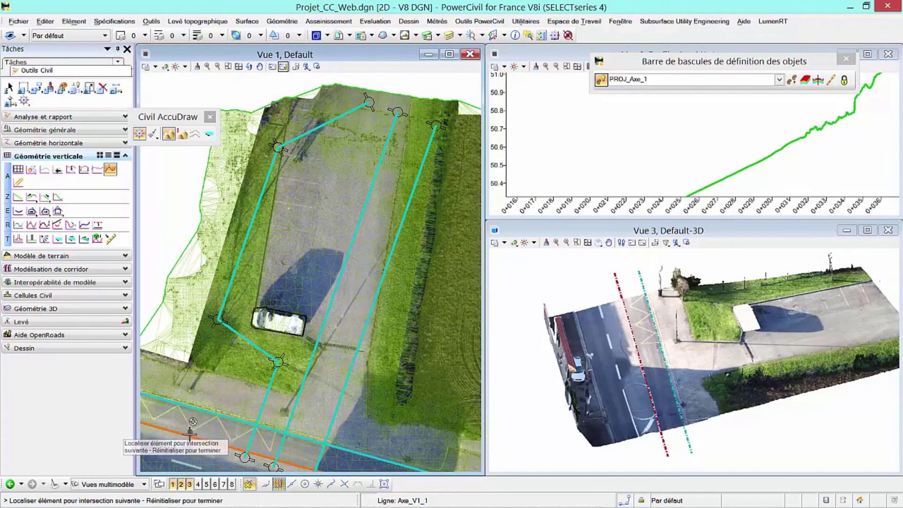
{"action": "right_click", "coordinate": [151, 286]}
Draw a profile line between the two projected road intersection points in the car park axis profile
{"action": "left_click", "coordinate": [868, 54]}
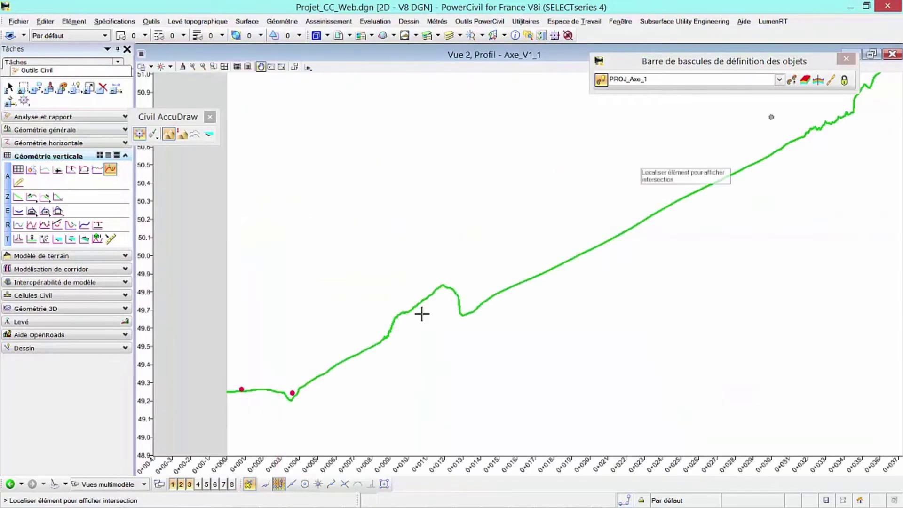
{"action": "middle_click_drag", "start_coordinate": [270, 390], "coordinate": [375, 339]}
{"action": "scroll", "coordinate": [367, 340], "scroll_direction": "up", "scroll_amount": 1}
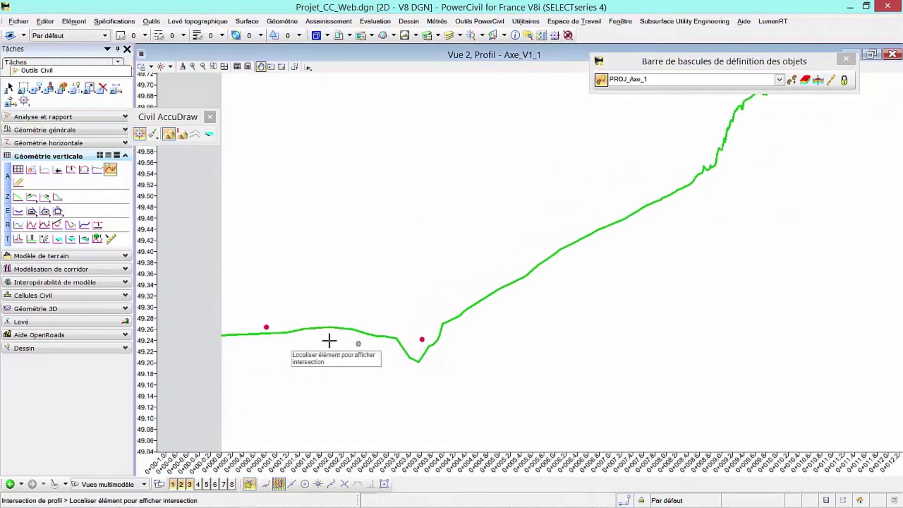
{"action": "right_click", "coordinate": [418, 345]}
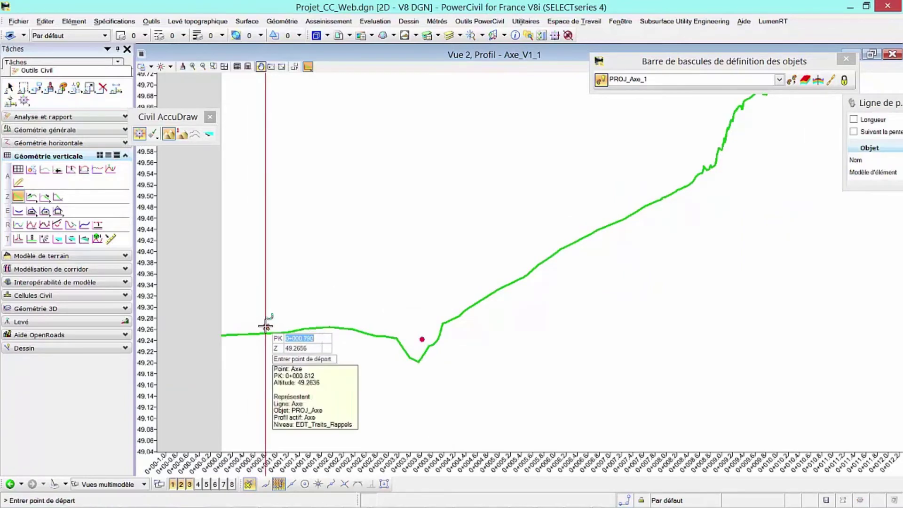
{"action": "left_click", "coordinate": [266, 326]}
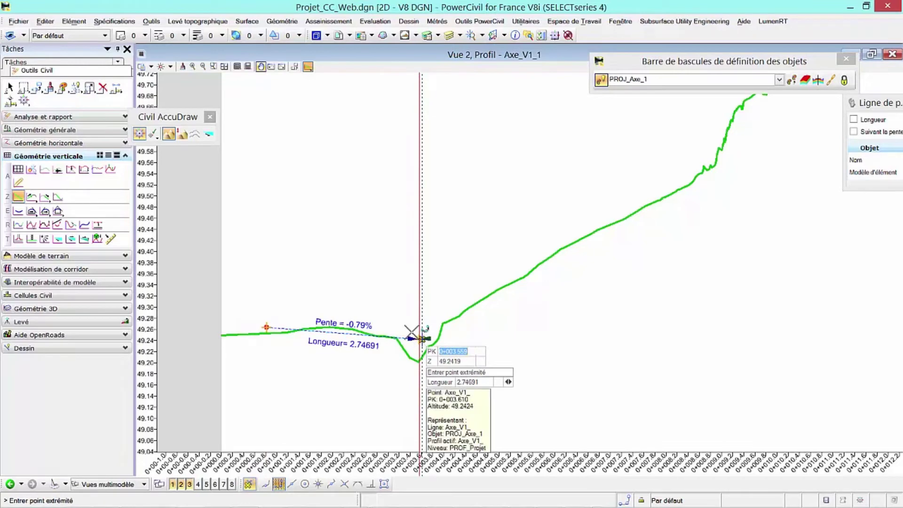
{"action": "left_click", "coordinate": [422, 338]}
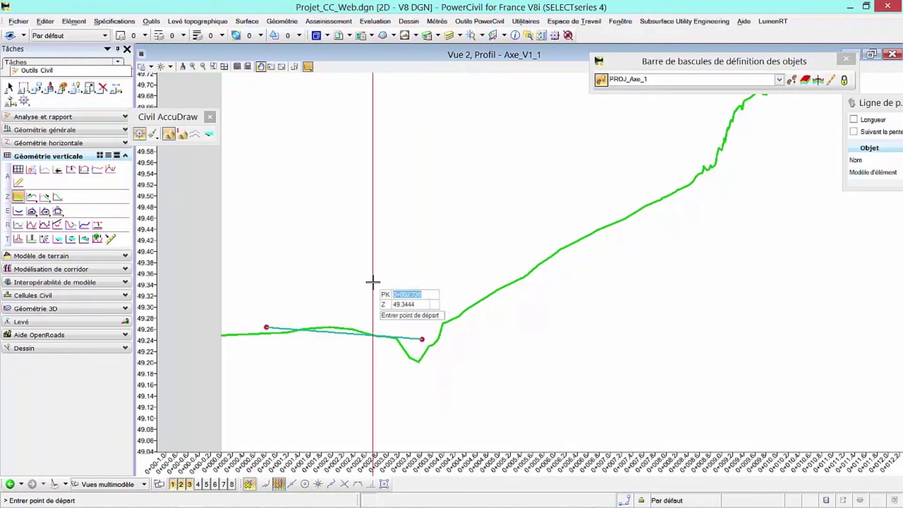
Draw a second profile line from the second intersection point at a 5.30% slope, extending past the end of the terrain
{"action": "left_click", "coordinate": [420, 335]}
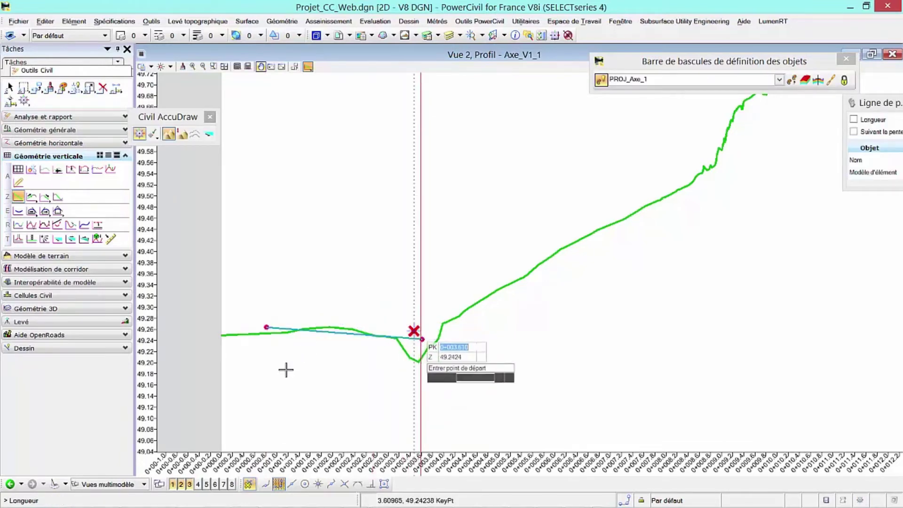
{"action": "scroll", "coordinate": [256, 380], "scroll_direction": "down", "scroll_amount": 4}
{"action": "scroll", "coordinate": [257, 380], "scroll_direction": "down", "scroll_amount": 2}
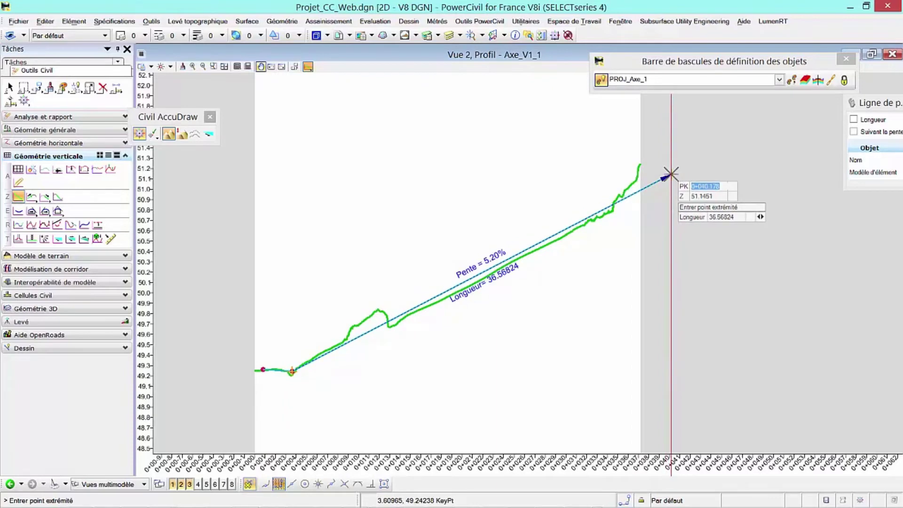
{"action": "key", "text": "Tab"}
{"action": "key", "text": "Tab"}
{"action": "key", "text": "Right"}
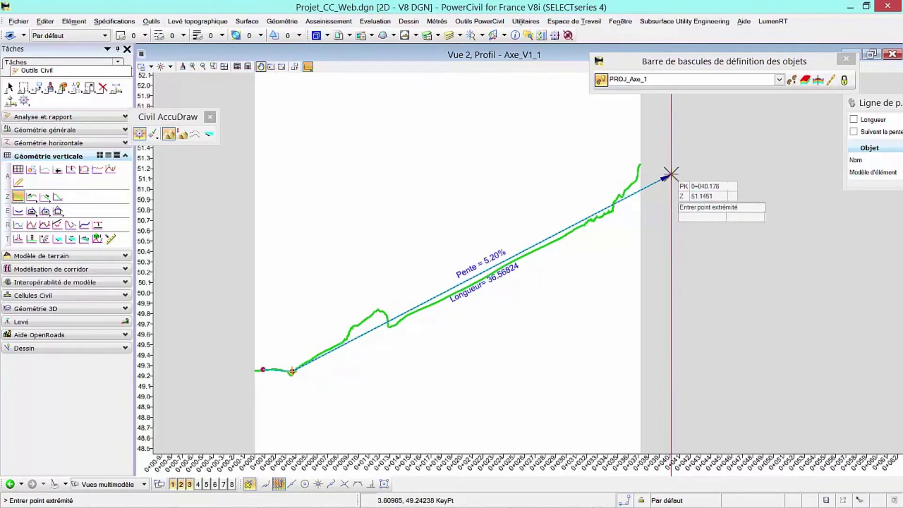
{"action": "type", "text": "5.30"}
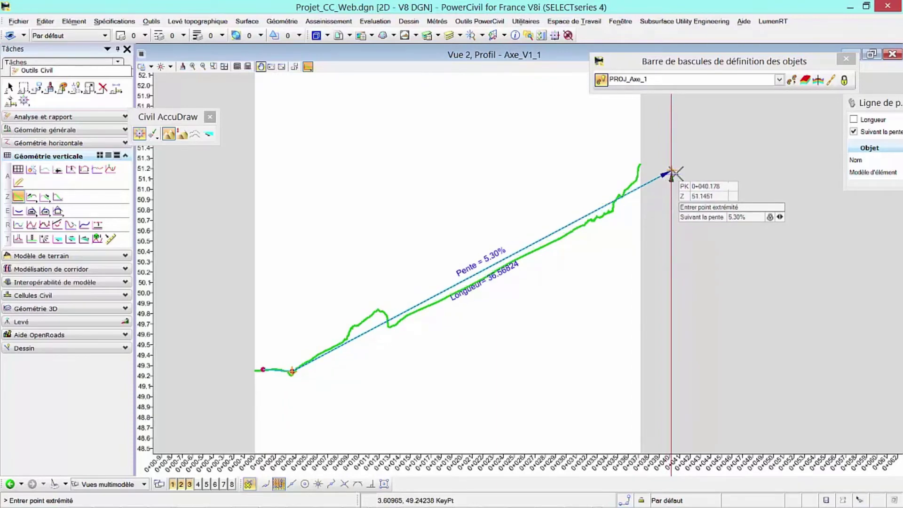
{"action": "left_click", "coordinate": [676, 172]}
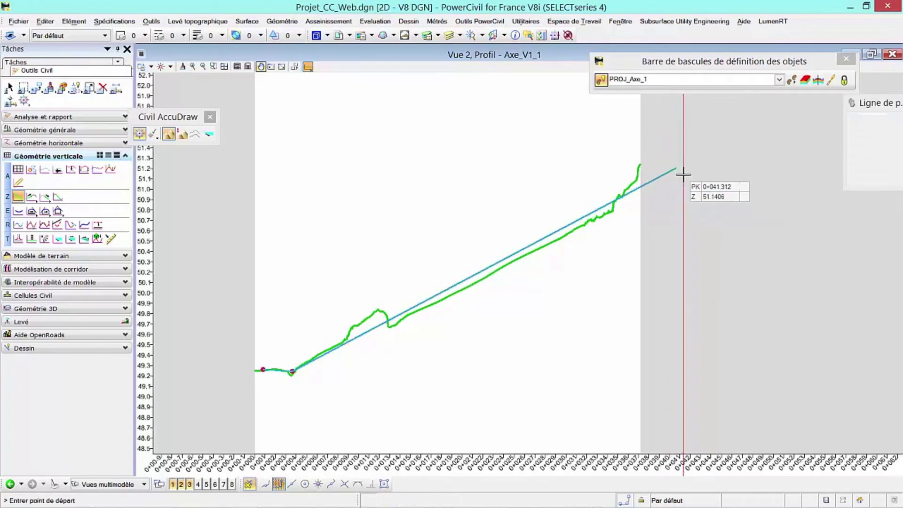
{"action": "right_click", "coordinate": [682, 175]}
Extend the start of the first profile line back before station 0, to about 0+00-0.247, keeping its slope
{"action": "scroll", "coordinate": [255, 350], "scroll_direction": "up", "scroll_amount": 3}
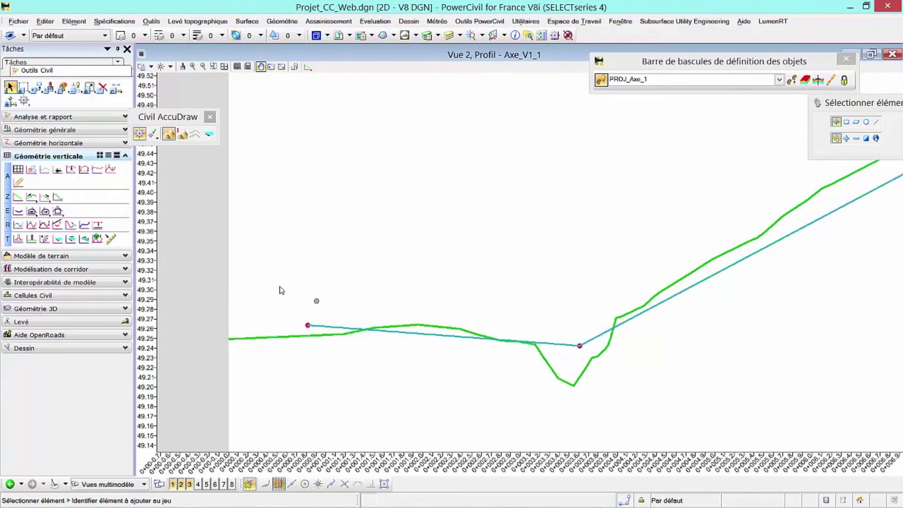
{"action": "left_click", "coordinate": [414, 334]}
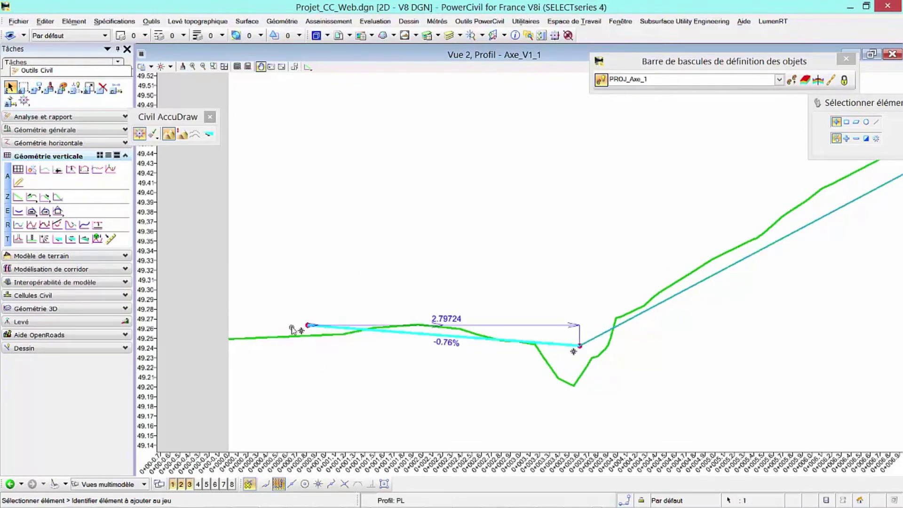
{"action": "left_click", "coordinate": [306, 325]}
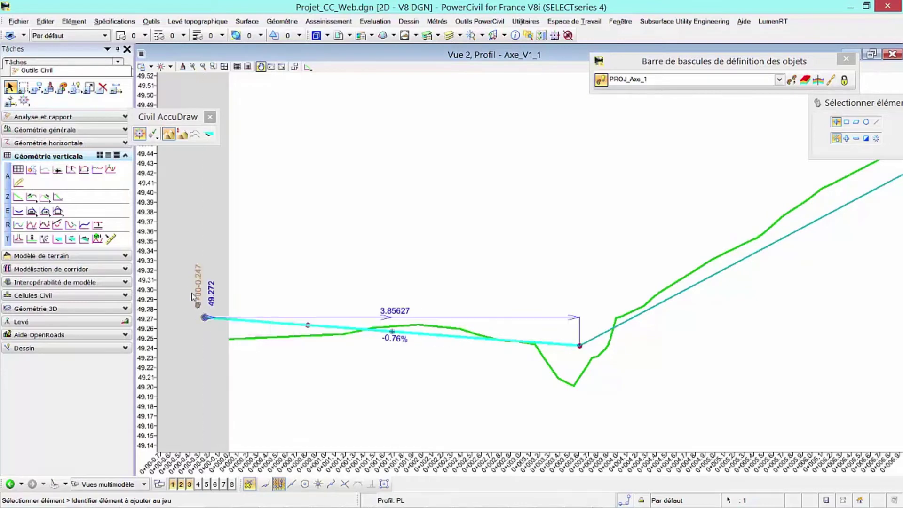
{"action": "left_click", "coordinate": [205, 318]}
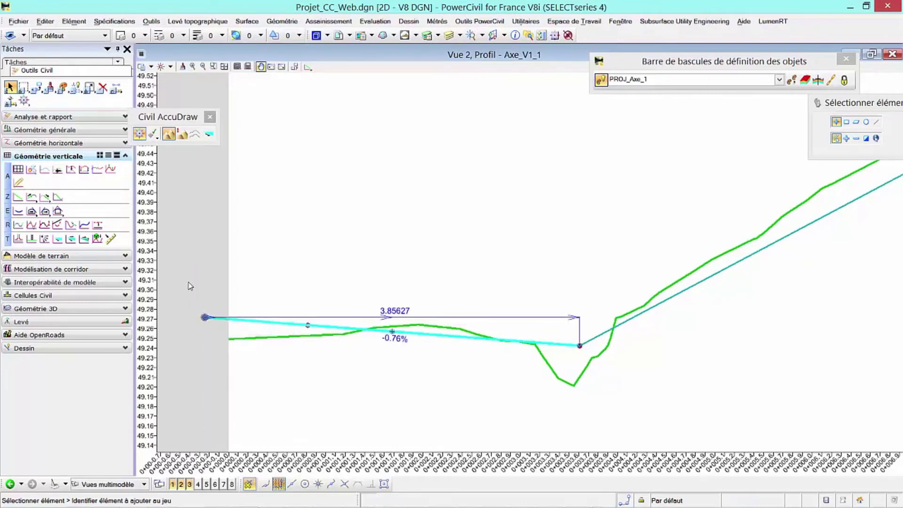
Join the two profile lines into one complex profile element, set it as the active profile, and restore the multi-view layout
{"action": "left_click", "coordinate": [18, 225]}
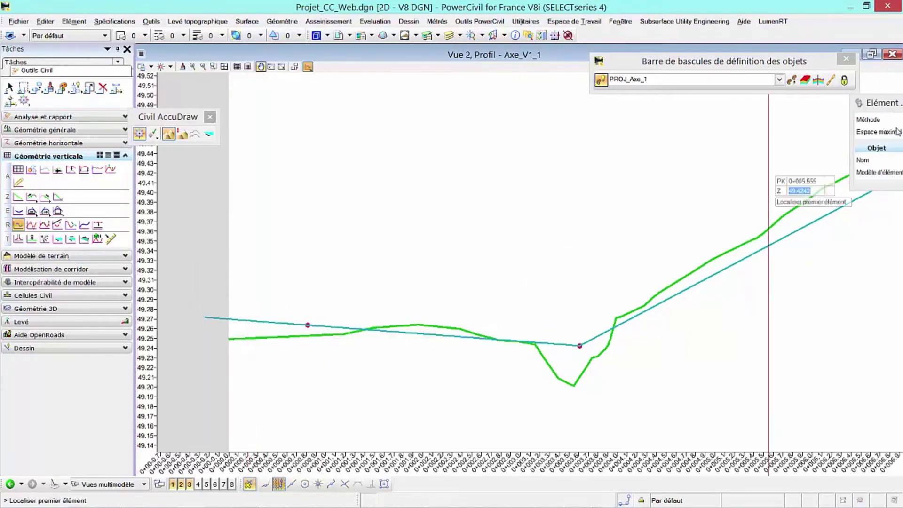
{"action": "left_click_drag", "start_coordinate": [870, 106], "coordinate": [765, 107]}
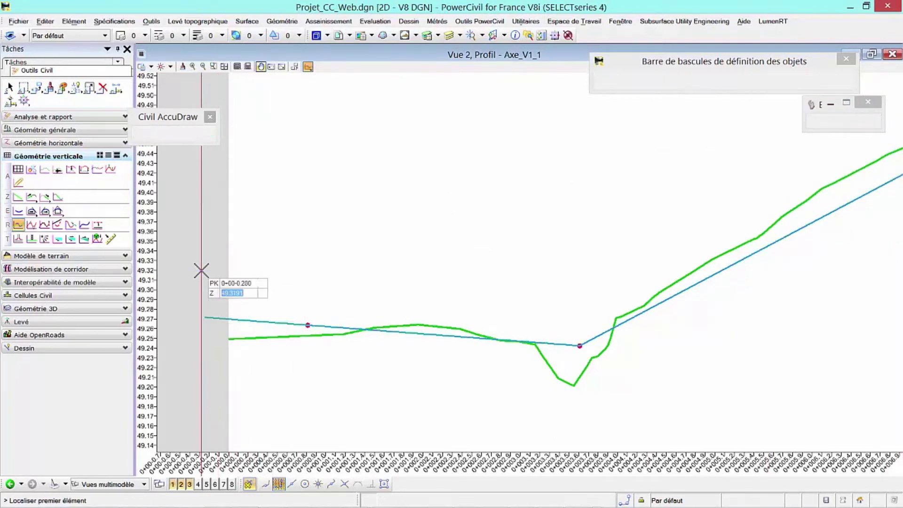
{"action": "left_click", "coordinate": [262, 322]}
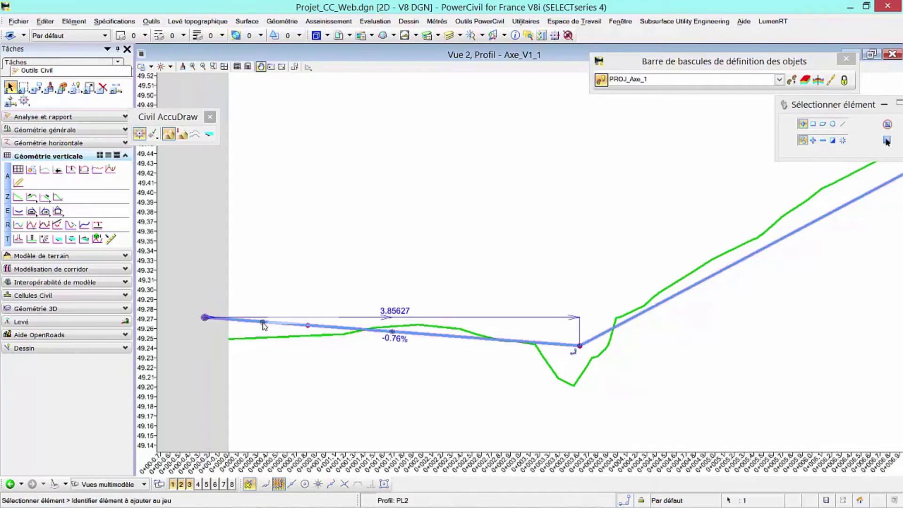
{"action": "left_click", "coordinate": [288, 316]}
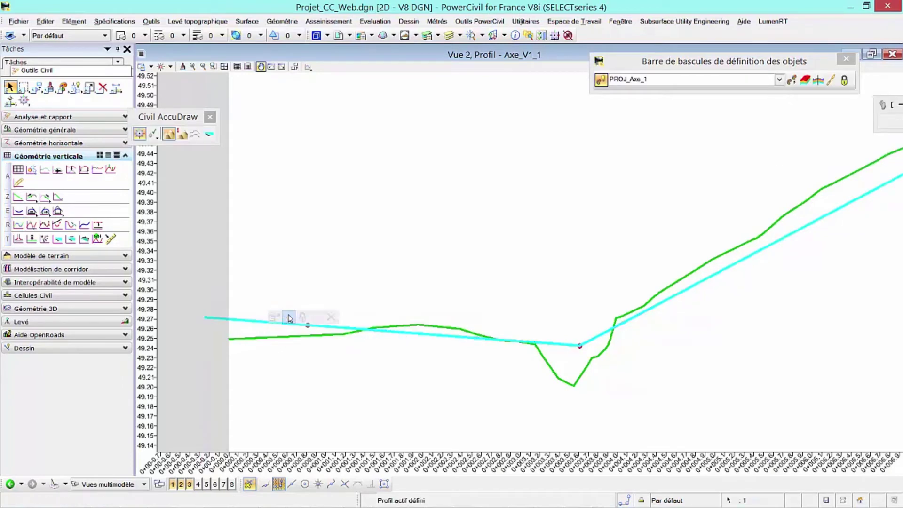
{"action": "left_click", "coordinate": [285, 251]}
{"action": "double_click", "coordinate": [371, 52]}
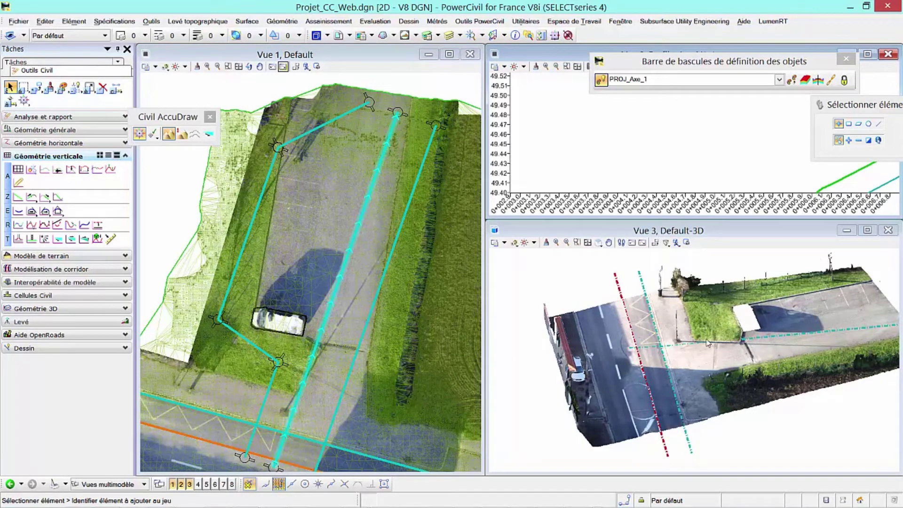
Project profiles onto the left car park outline and the right edge line from the central axis at -1.50% slope, with zero vertical offset
{"action": "left_click", "coordinate": [406, 91]}
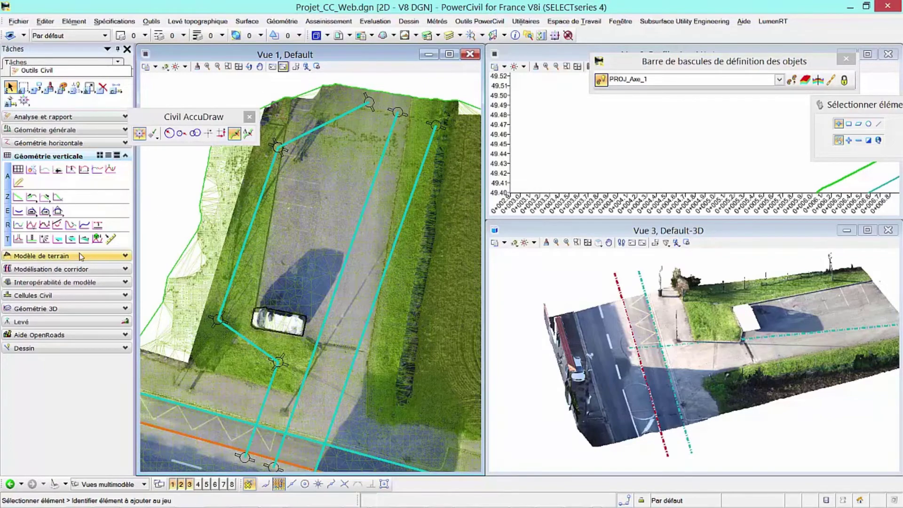
{"action": "left_click", "coordinate": [57, 239]}
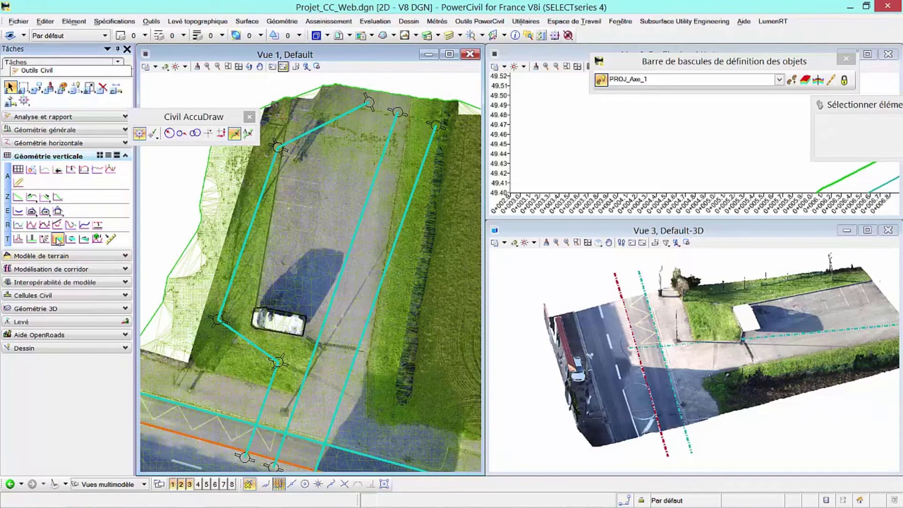
{"action": "left_click_drag", "start_coordinate": [871, 105], "coordinate": [677, 94]}
{"action": "left_click_drag", "start_coordinate": [738, 147], "coordinate": [708, 146]}
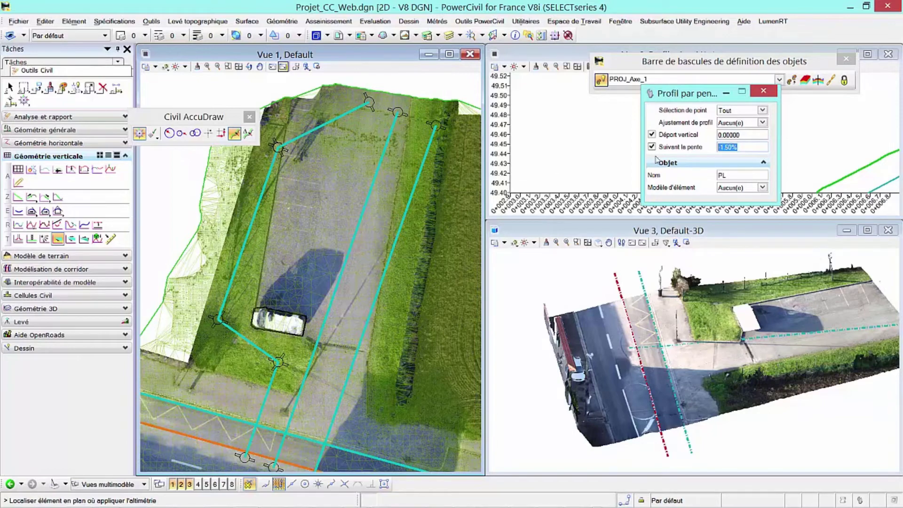
{"action": "left_click", "coordinate": [303, 133]}
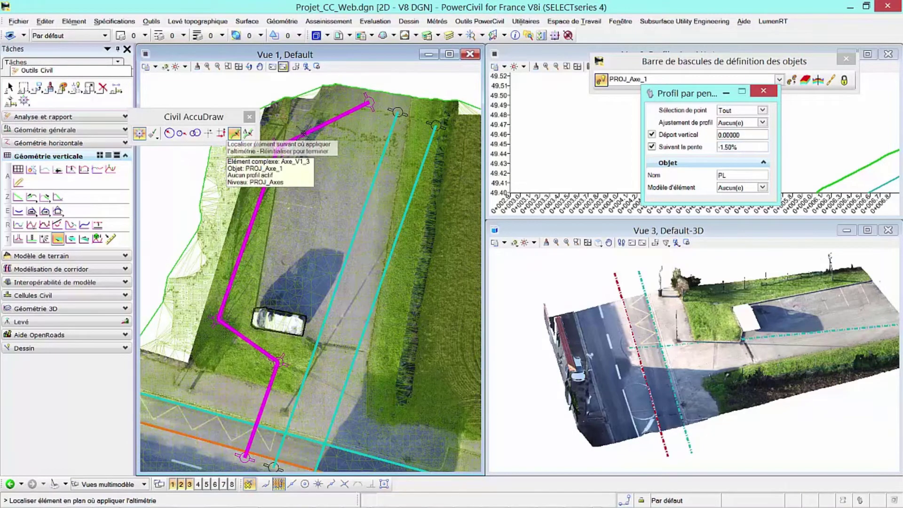
{"action": "left_click", "coordinate": [419, 179]}
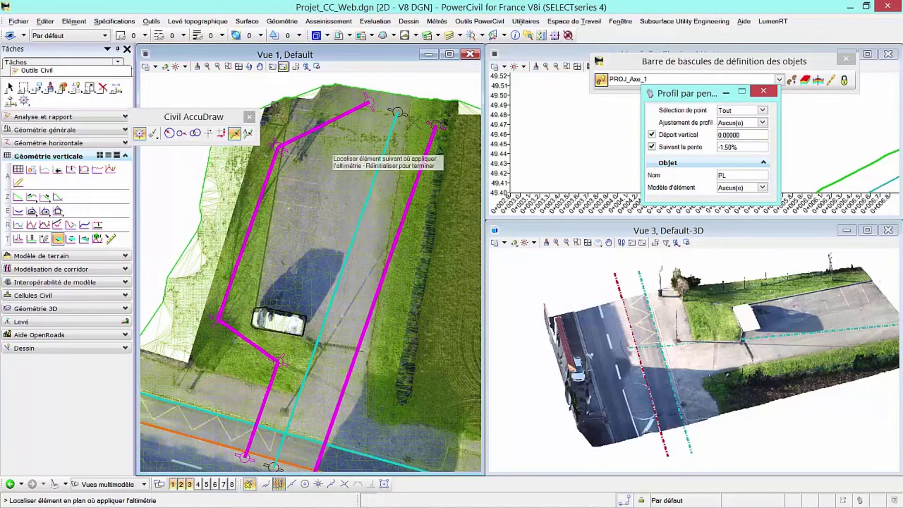
{"action": "right_click", "coordinate": [426, 88]}
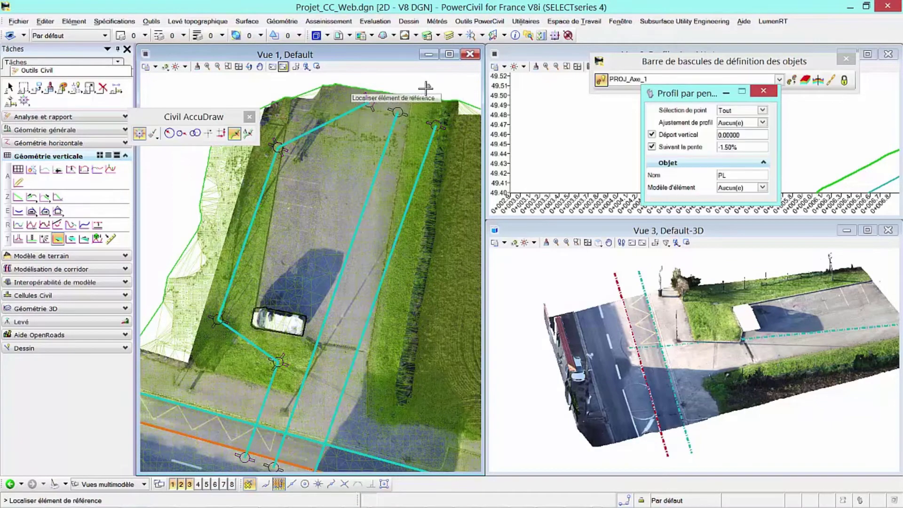
{"action": "left_click", "coordinate": [385, 142]}
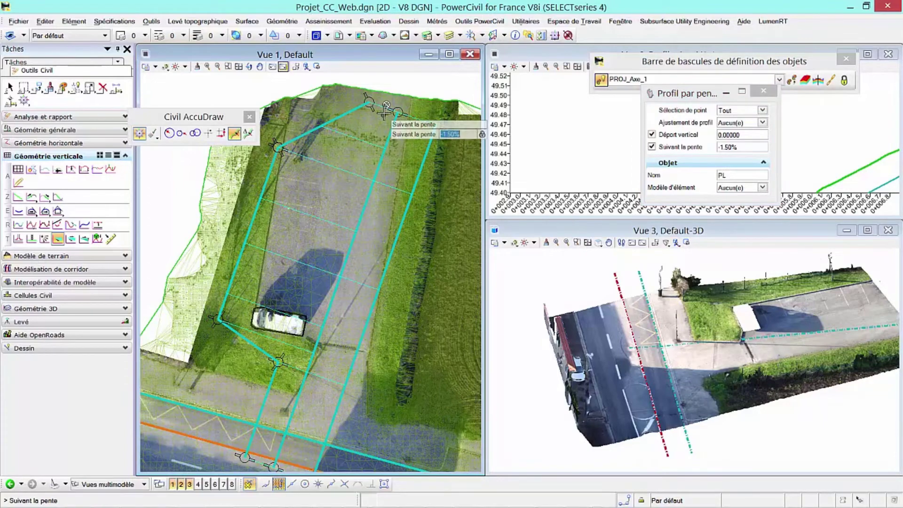
{"action": "left_click", "coordinate": [368, 159]}
{"action": "key", "text": "Return"}
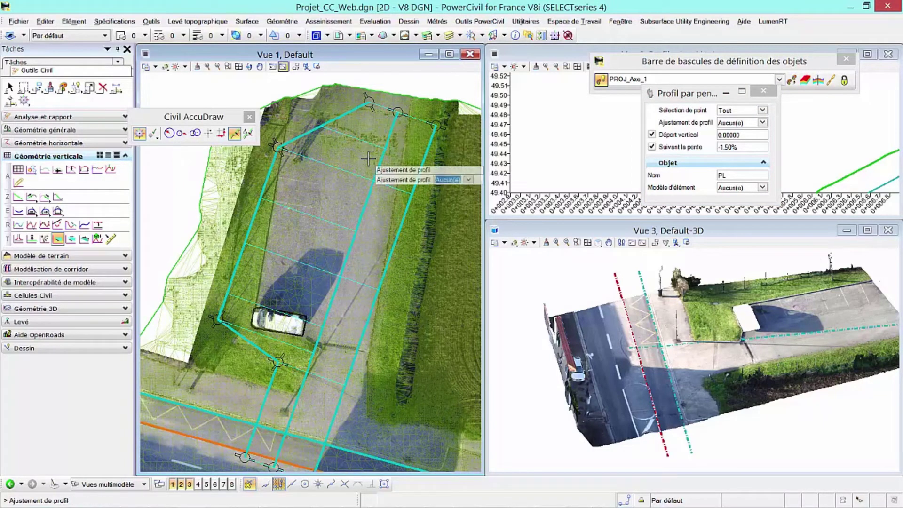
{"action": "key", "text": "Return"}
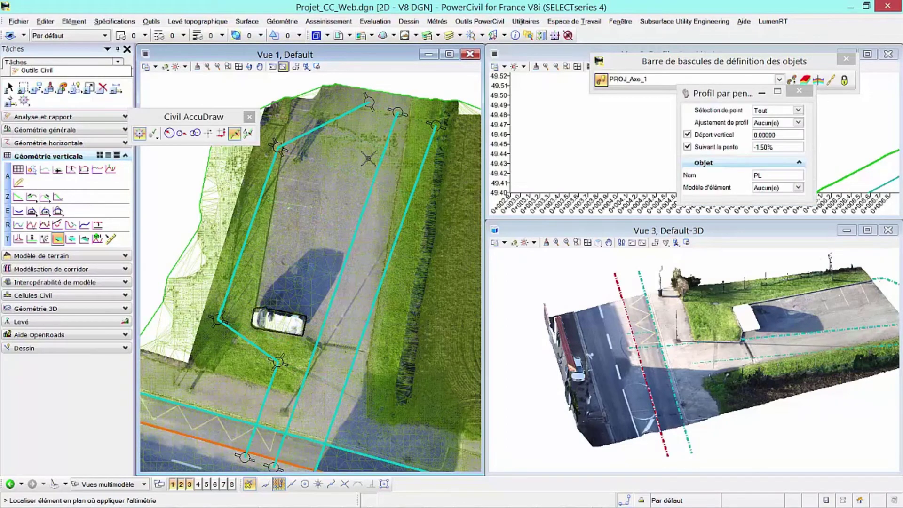
{"action": "key", "text": "Escape"}
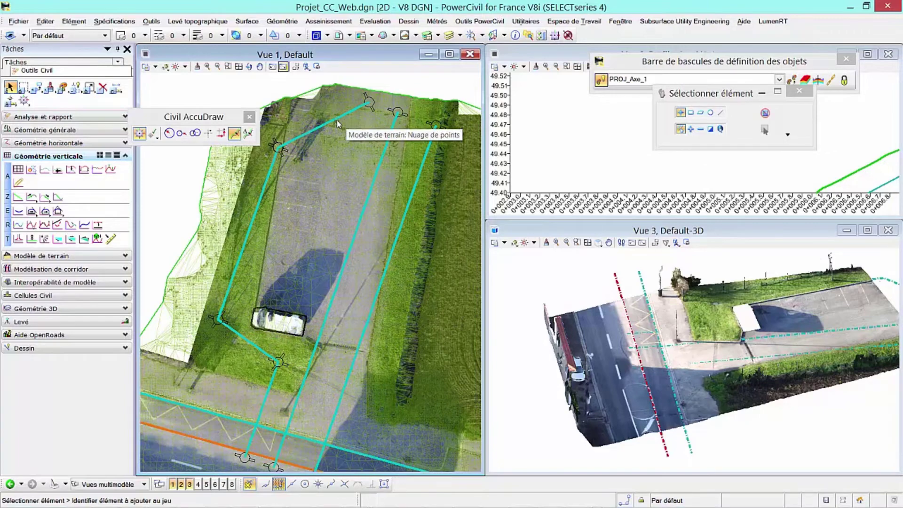
Open the profile model of the left car park outline in view 2 and enlarge it to full size
{"action": "left_click", "coordinate": [337, 120]}
{"action": "left_click", "coordinate": [364, 118]}
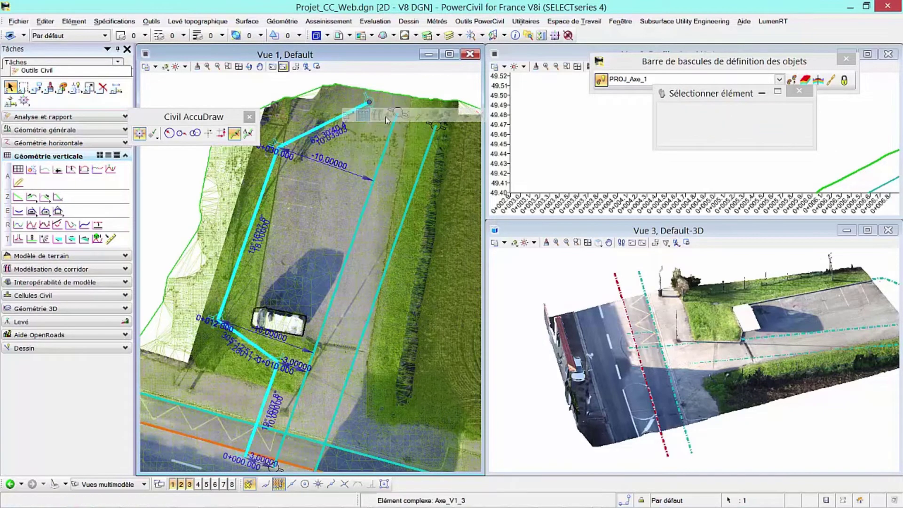
{"action": "left_click", "coordinate": [521, 124]}
{"action": "double_click", "coordinate": [563, 58]}
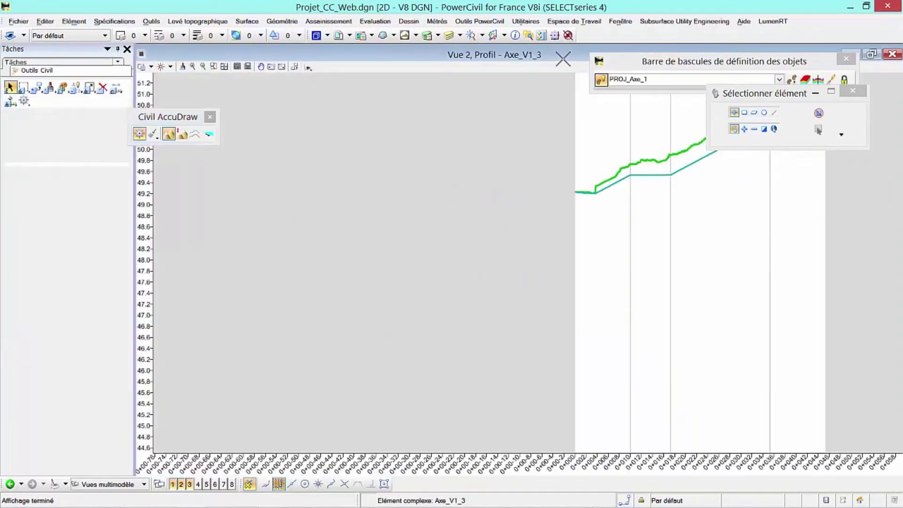
{"action": "middle_click_drag", "start_coordinate": [640, 156], "coordinate": [399, 286]}
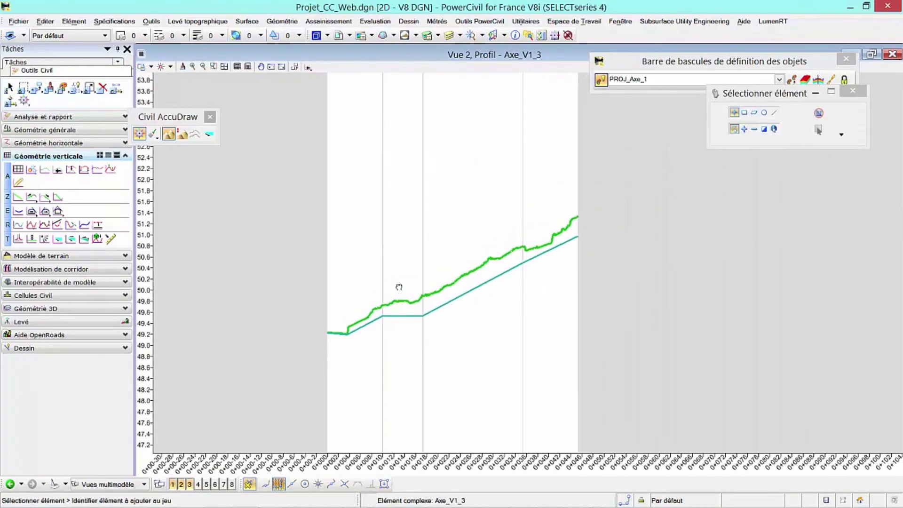
{"action": "scroll", "coordinate": [399, 286], "scroll_direction": "up", "scroll_amount": 3}
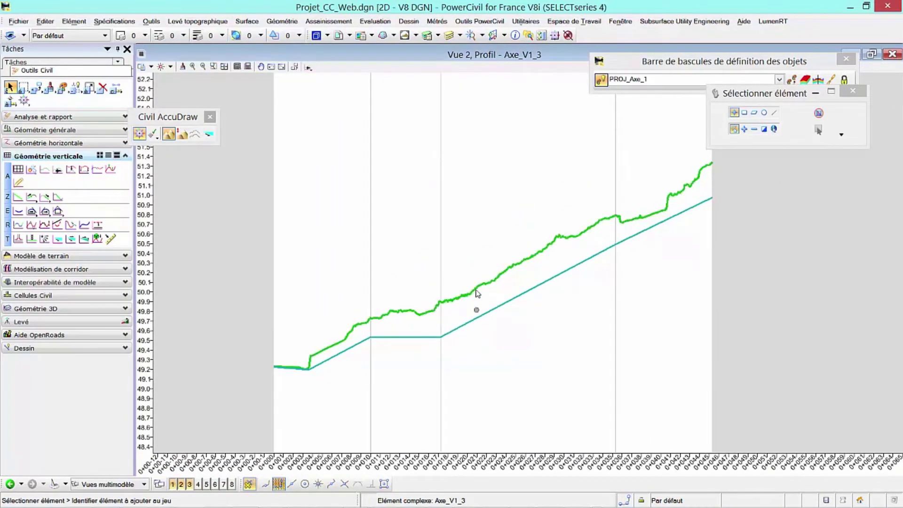
Set the left outline profile's projection slope to 1.50%, and restore the multi-view layout
{"action": "left_click", "coordinate": [483, 317]}
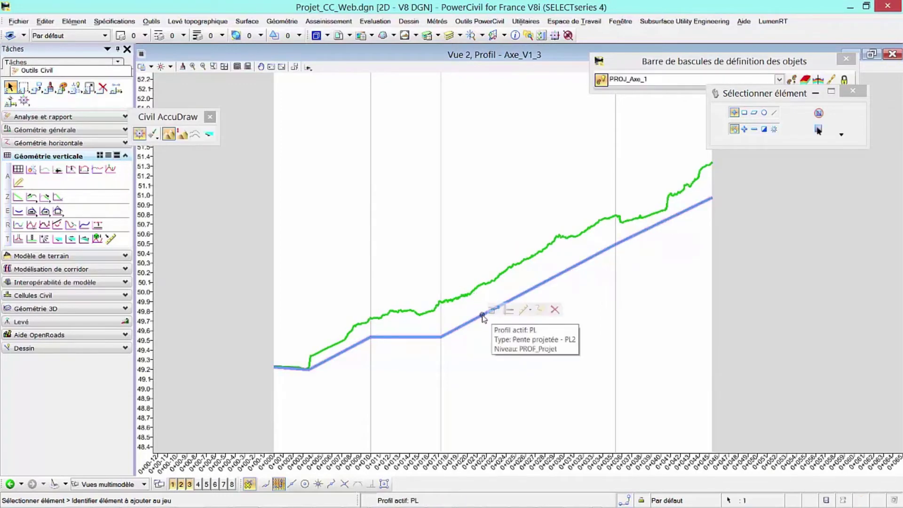
{"action": "mouse_move", "coordinate": [493, 309]}
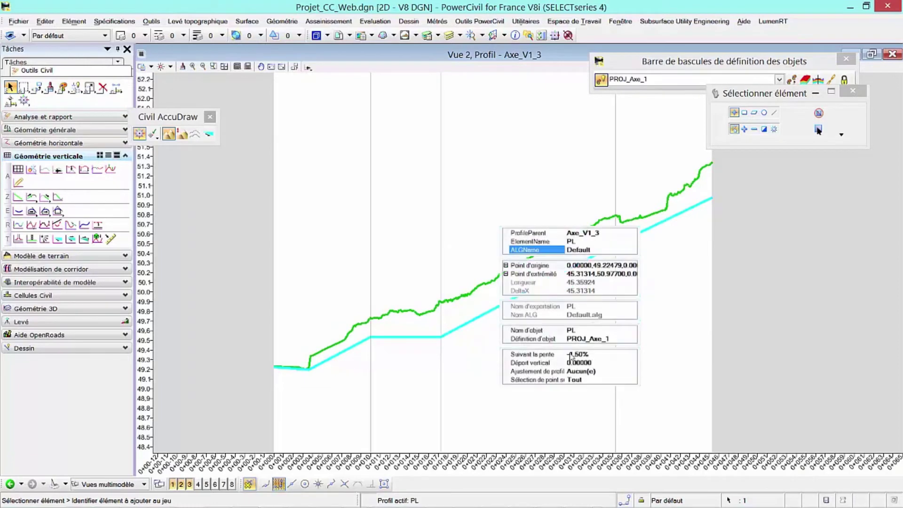
{"action": "left_click", "coordinate": [571, 355]}
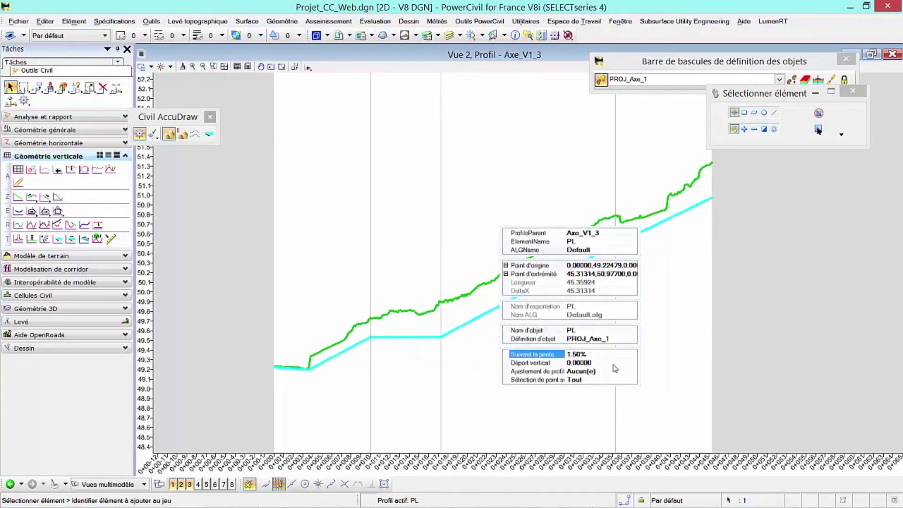
{"action": "key", "text": "Return"}
{"action": "left_click", "coordinate": [675, 351]}
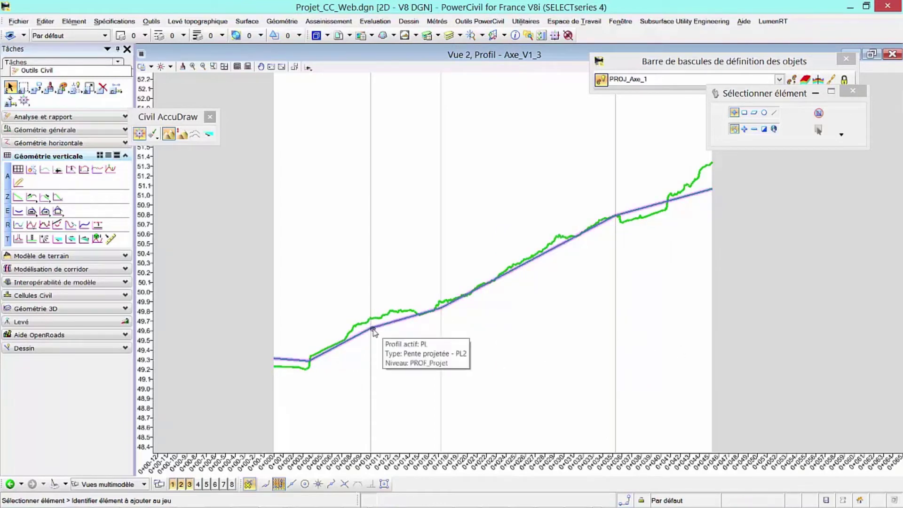
{"action": "left_click", "coordinate": [871, 54]}
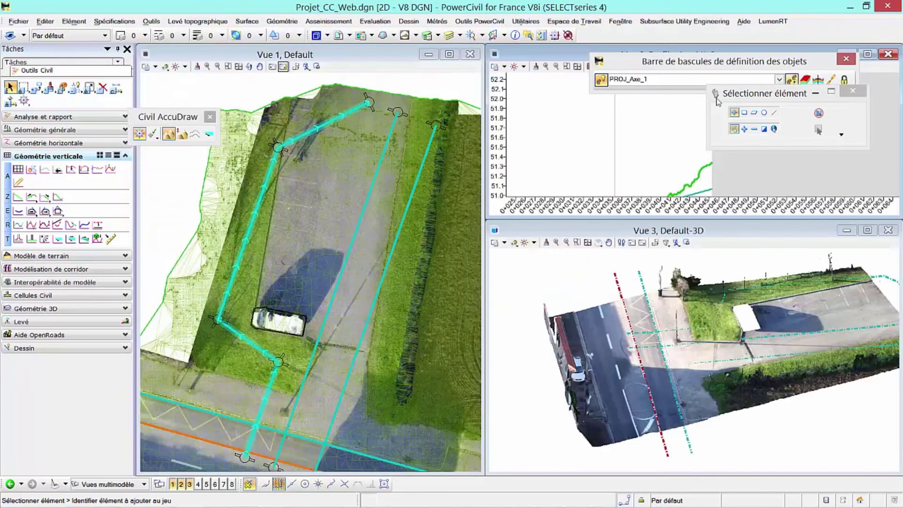
Open the right edge line's profile model in view 2 and compare its projected profile with the terrain
{"action": "left_click", "coordinate": [414, 188]}
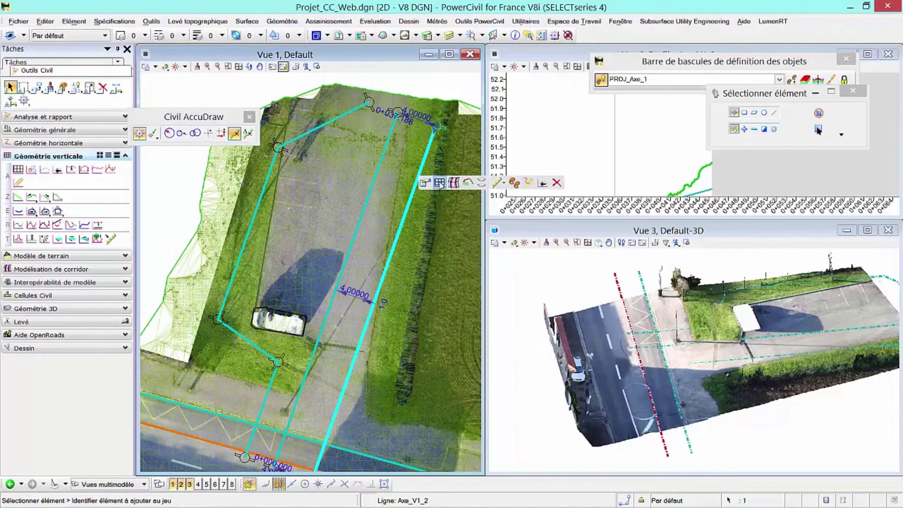
{"action": "left_click", "coordinate": [440, 182]}
{"action": "left_click", "coordinate": [595, 164]}
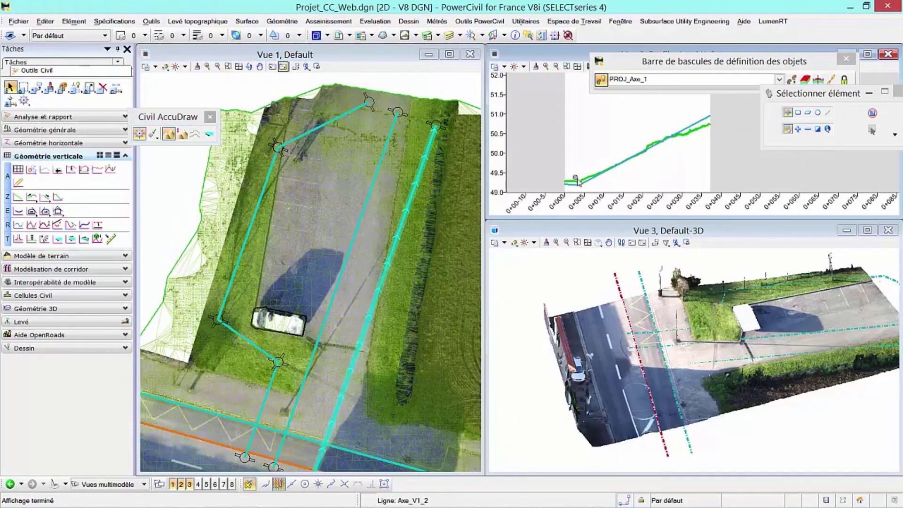
{"action": "scroll", "coordinate": [611, 172], "scroll_direction": "up", "scroll_amount": 2}
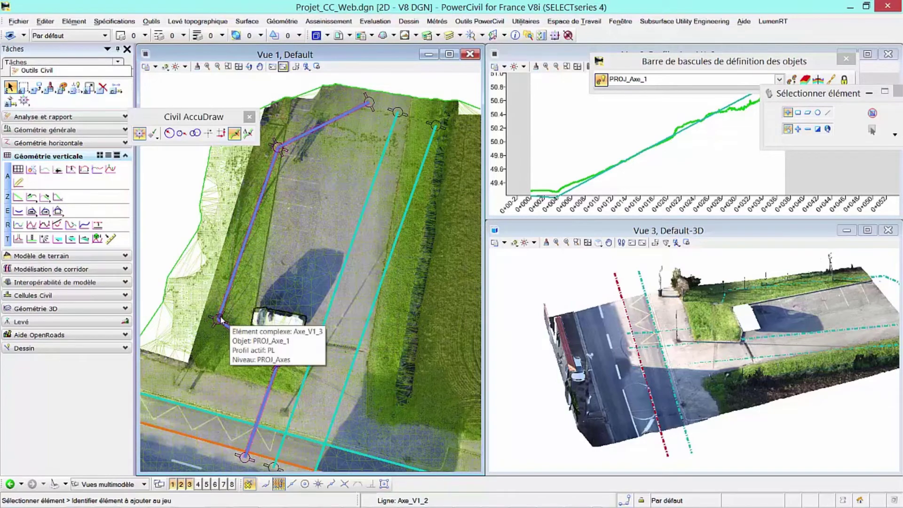
{"action": "left_click_drag", "start_coordinate": [220, 320], "coordinate": [277, 362]}
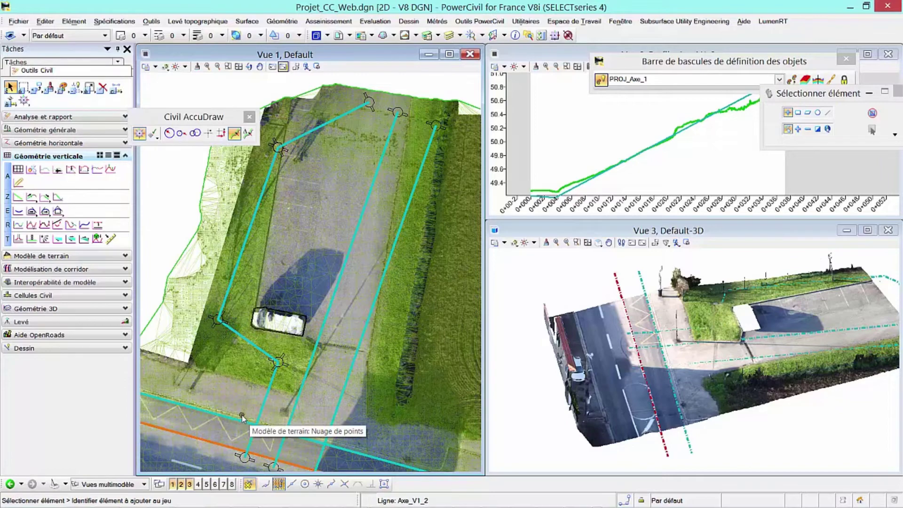
Start placing the Mon_Carrefou... civil cell, referencing the main road edge, the central axis, the left car park outline and the right edge line
{"action": "left_click", "coordinate": [41, 296]}
{"action": "left_click", "coordinate": [32, 221]}
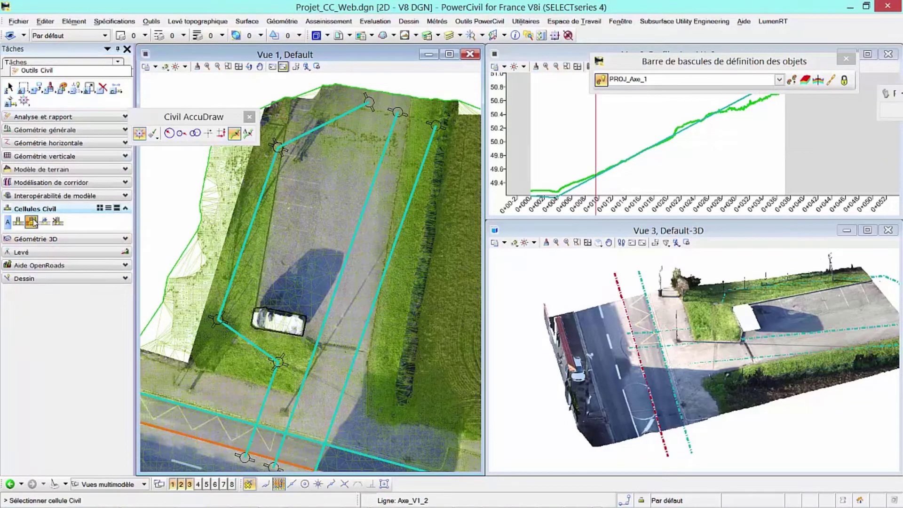
{"action": "left_click_drag", "start_coordinate": [878, 99], "coordinate": [749, 106]}
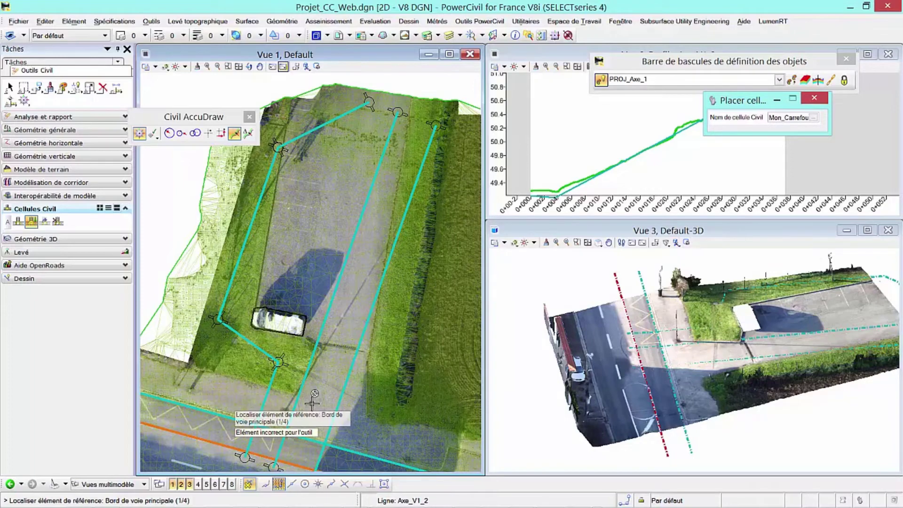
{"action": "left_click", "coordinate": [312, 441]}
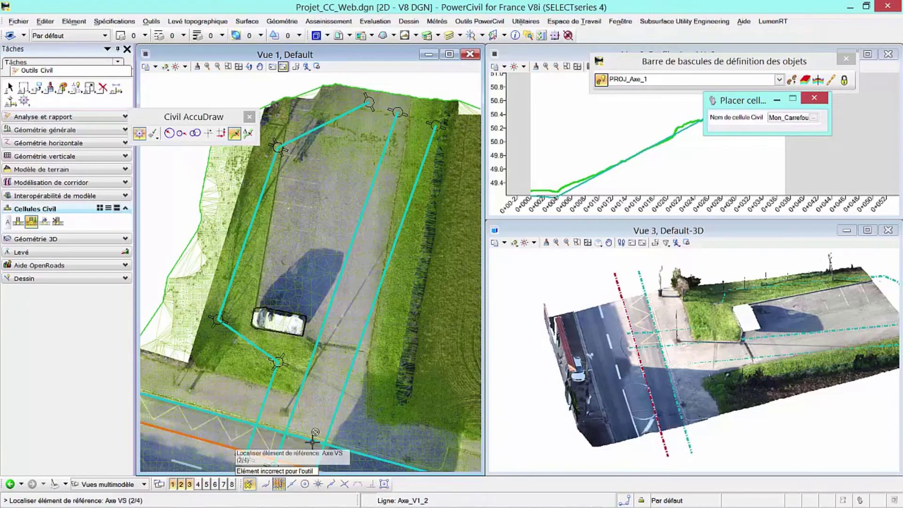
{"action": "left_click", "coordinate": [314, 352]}
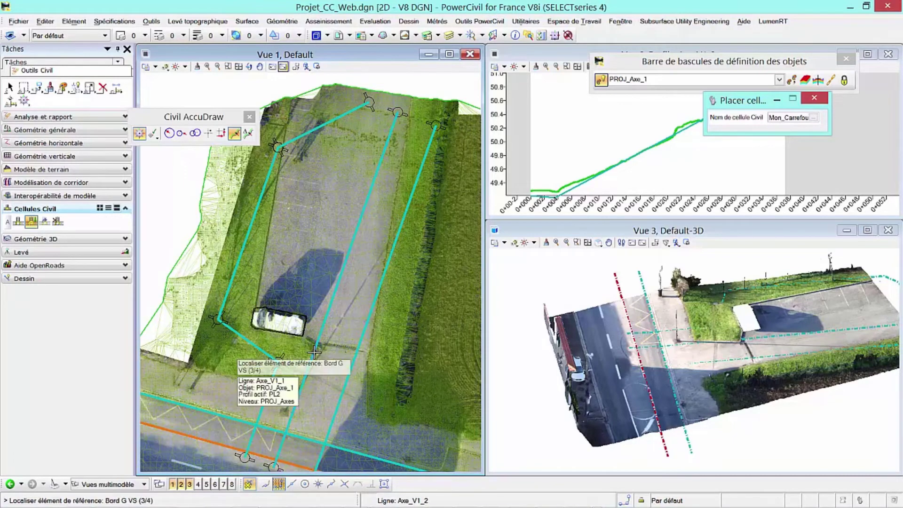
{"action": "left_click", "coordinate": [222, 326]}
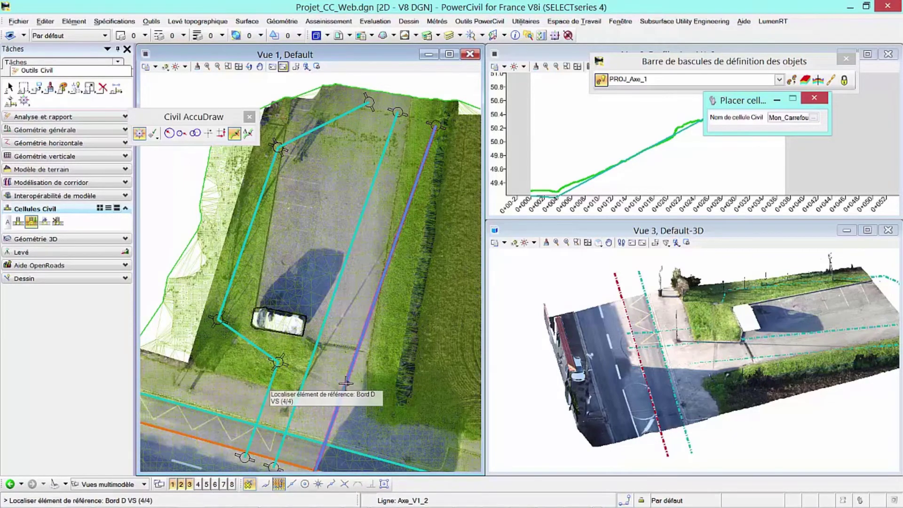
{"action": "left_click", "coordinate": [356, 395]}
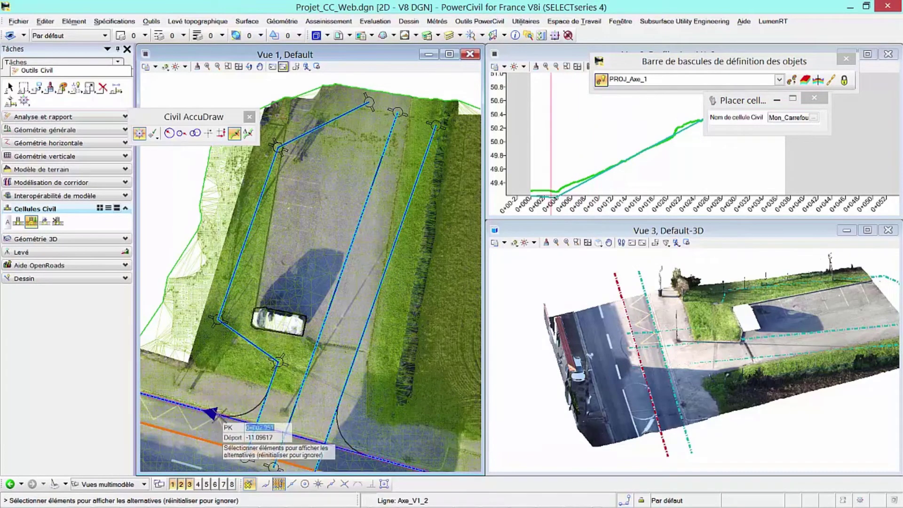
Keep the default alternatives, leave all corridors unclipped and accept the civil cell placement
{"action": "left_click", "coordinate": [417, 402]}
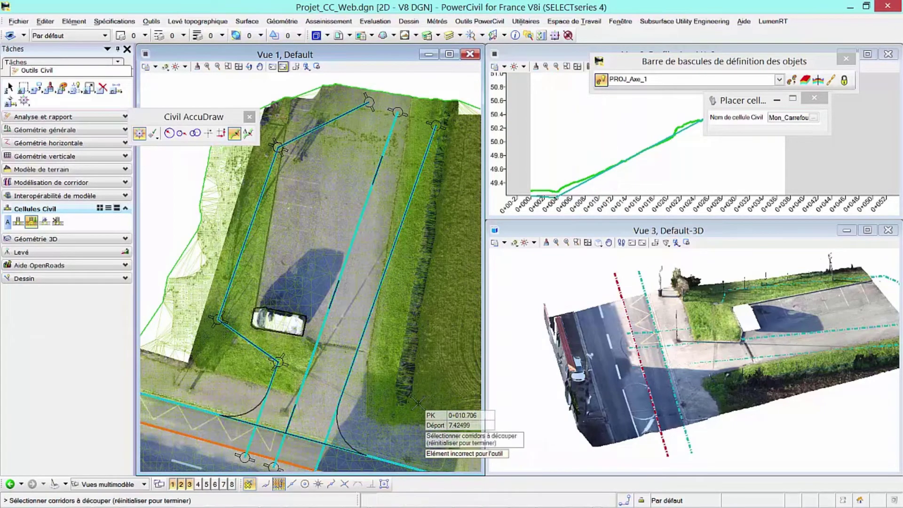
{"action": "right_click", "coordinate": [418, 403]}
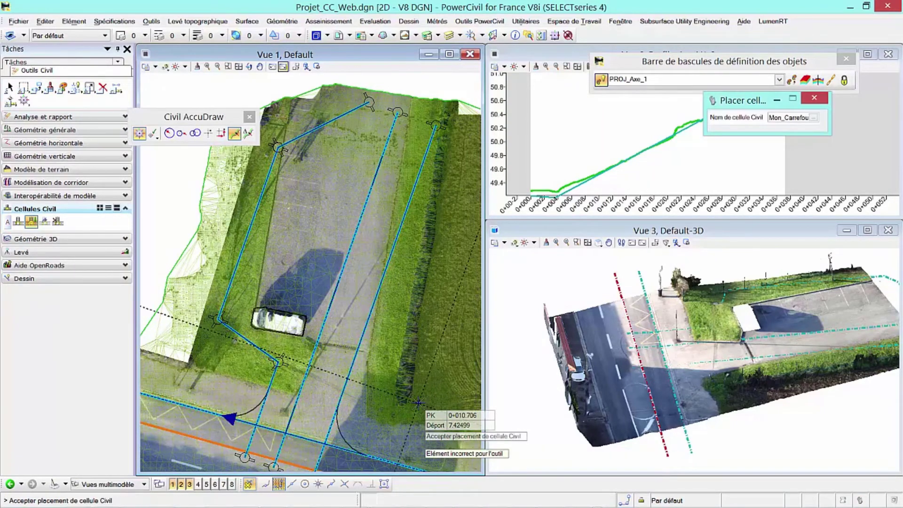
{"action": "left_click", "coordinate": [418, 403]}
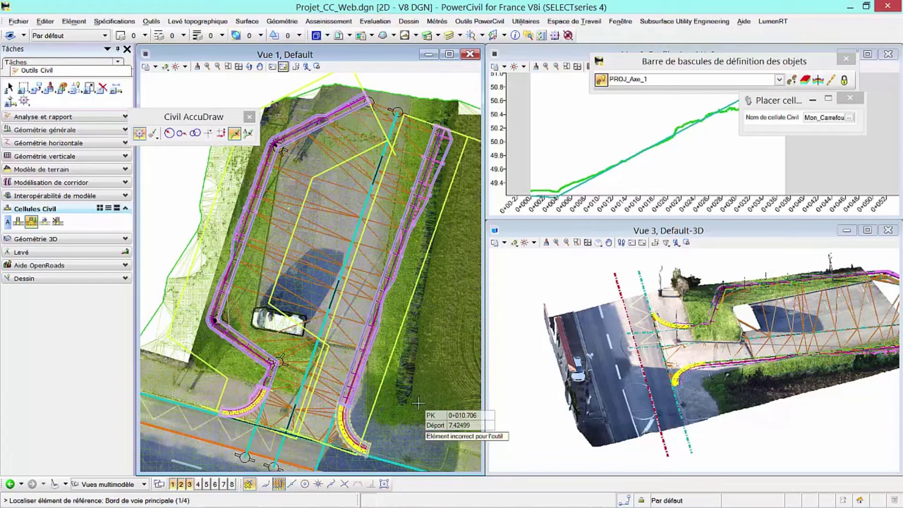
Set the 3D view's display style to En Continu and examine the placed car park entrance from the road side
{"action": "left_click", "coordinate": [519, 244]}
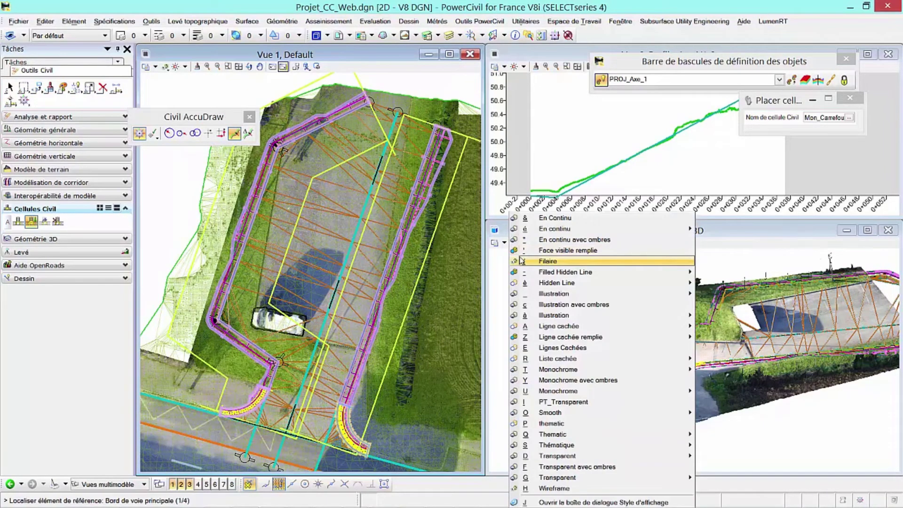
{"action": "left_click", "coordinate": [555, 218]}
{"action": "left_click", "coordinate": [611, 402]}
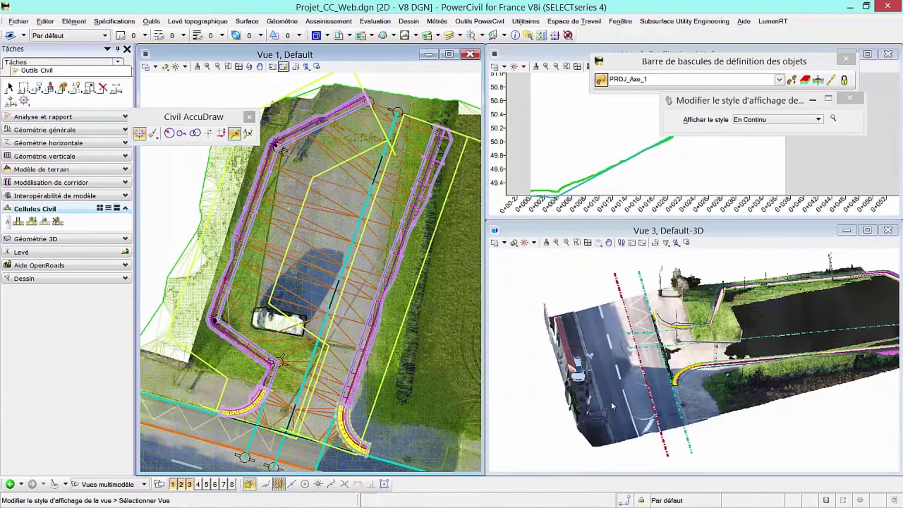
{"action": "middle_click_drag", "start_coordinate": [595, 408], "coordinate": [757, 403], "text": "shift"}
{"action": "middle_click_drag", "start_coordinate": [646, 421], "coordinate": [639, 424]}
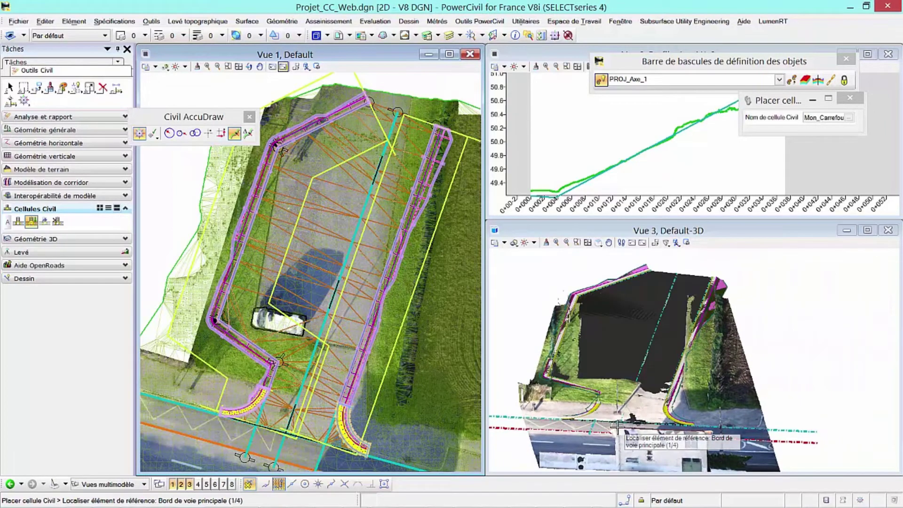
Hide the 3D_TN_Triangles level of MNT_CC_web.dgn in the 3D view and brighten that view's default lighting
{"action": "key", "text": "ctrl+e"}
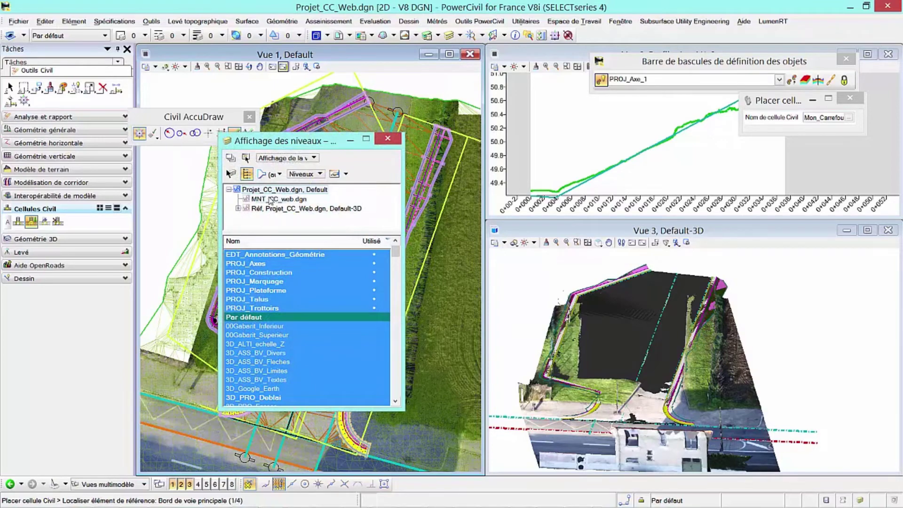
{"action": "left_click", "coordinate": [270, 200]}
{"action": "left_click", "coordinate": [259, 281]}
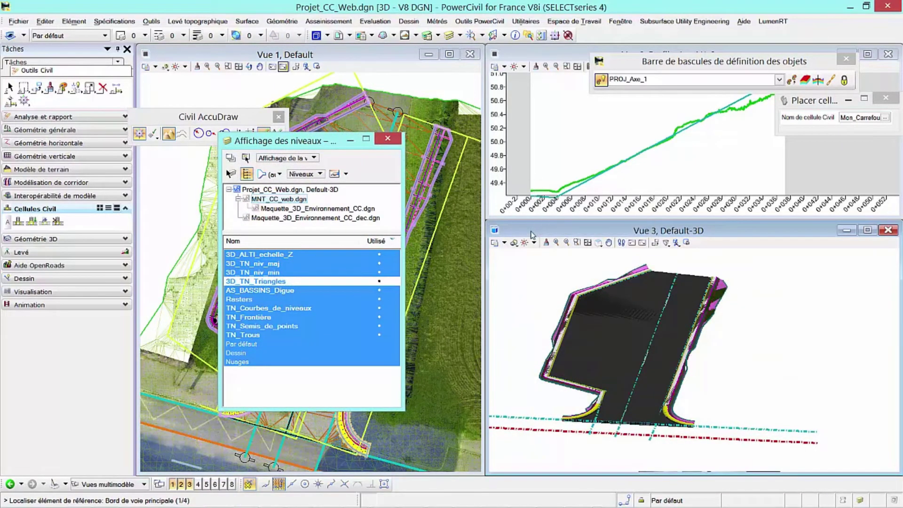
{"action": "left_click", "coordinate": [533, 242]}
{"action": "left_click_drag", "start_coordinate": [641, 276], "coordinate": [675, 277]}
Examine the modelled entrance in 3D, checking the pavement layers, kerb and yellow sidewalk curve where they meet the main road edge
{"action": "scroll", "coordinate": [611, 426], "scroll_direction": "up", "scroll_amount": 5}
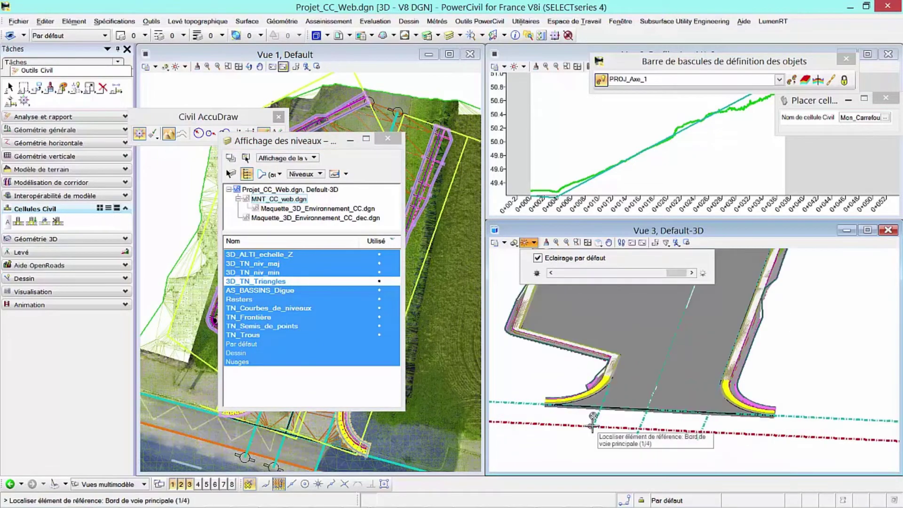
{"action": "middle_click_drag", "start_coordinate": [737, 440], "coordinate": [656, 404], "text": "shift"}
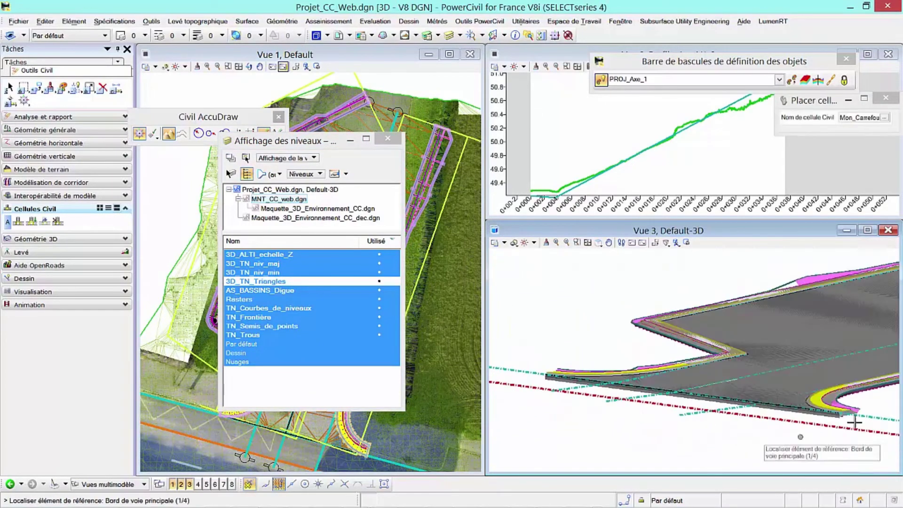
{"action": "scroll", "coordinate": [855, 419], "scroll_direction": "up", "scroll_amount": 4}
{"action": "scroll", "coordinate": [828, 400], "scroll_direction": "up", "scroll_amount": 6}
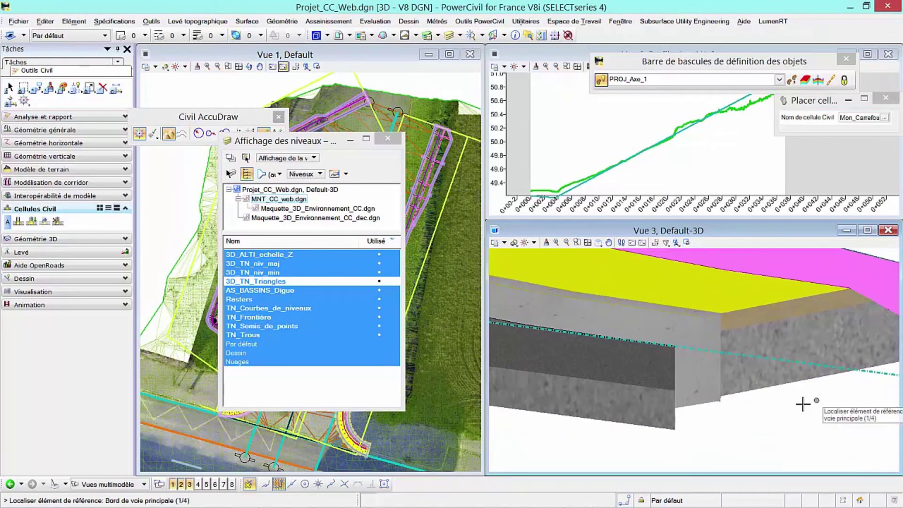
{"action": "middle_click_drag", "start_coordinate": [802, 403], "coordinate": [766, 419], "text": "shift"}
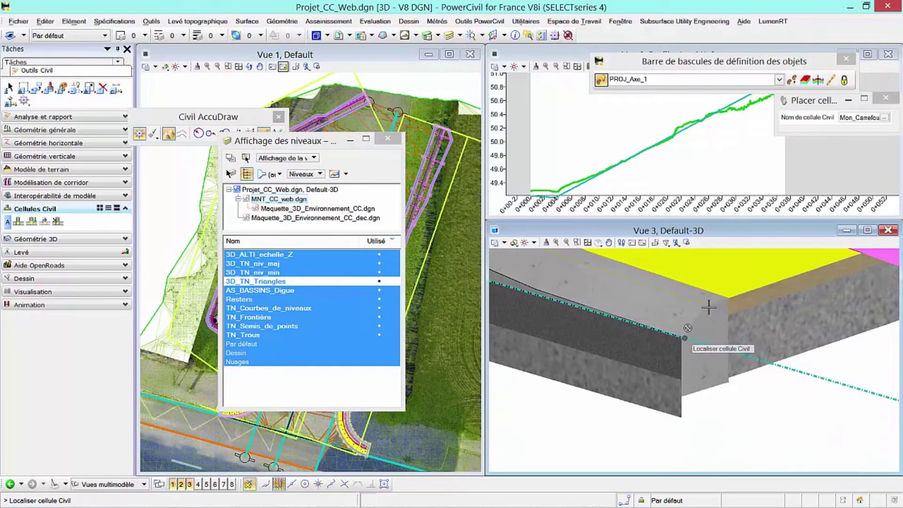
{"action": "scroll", "coordinate": [697, 396], "scroll_direction": "down", "scroll_amount": 3}
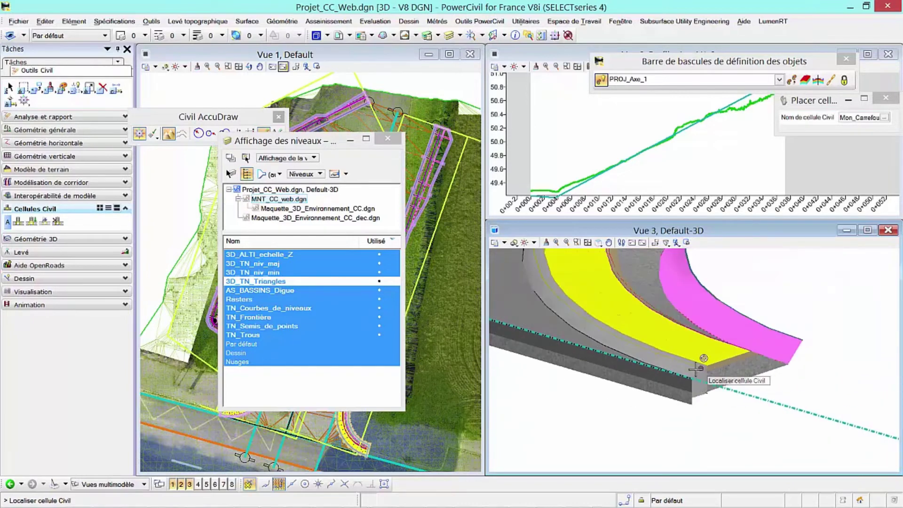
{"action": "scroll", "coordinate": [699, 364], "scroll_direction": "down", "scroll_amount": 2}
{"action": "middle_click_drag", "start_coordinate": [727, 320], "coordinate": [696, 432]}
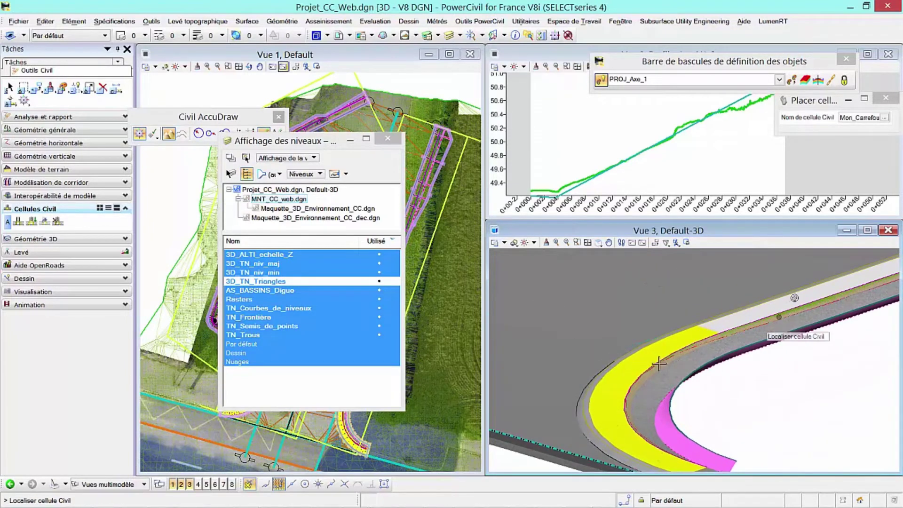
{"action": "scroll", "coordinate": [660, 363], "scroll_direction": "down", "scroll_amount": 3}
{"action": "middle_click_drag", "start_coordinate": [710, 347], "coordinate": [633, 268]}
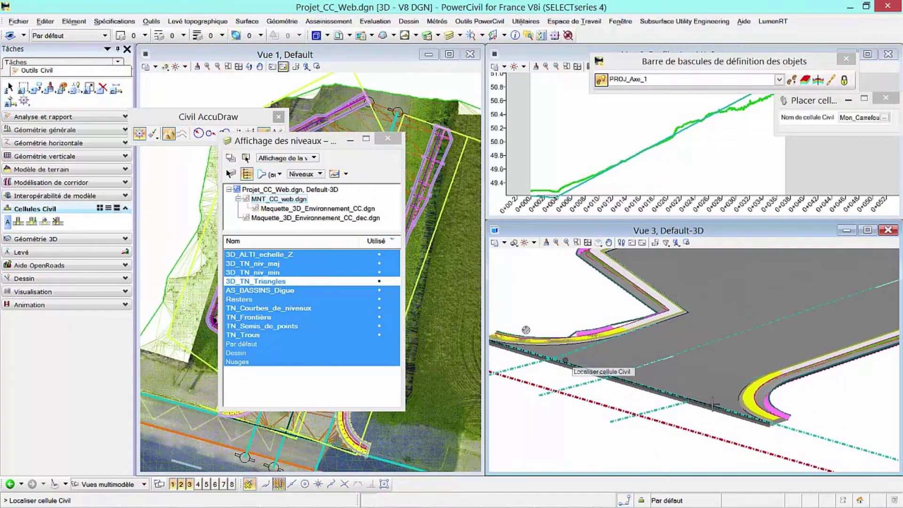
{"action": "scroll", "coordinate": [762, 427], "scroll_direction": "up", "scroll_amount": 3}
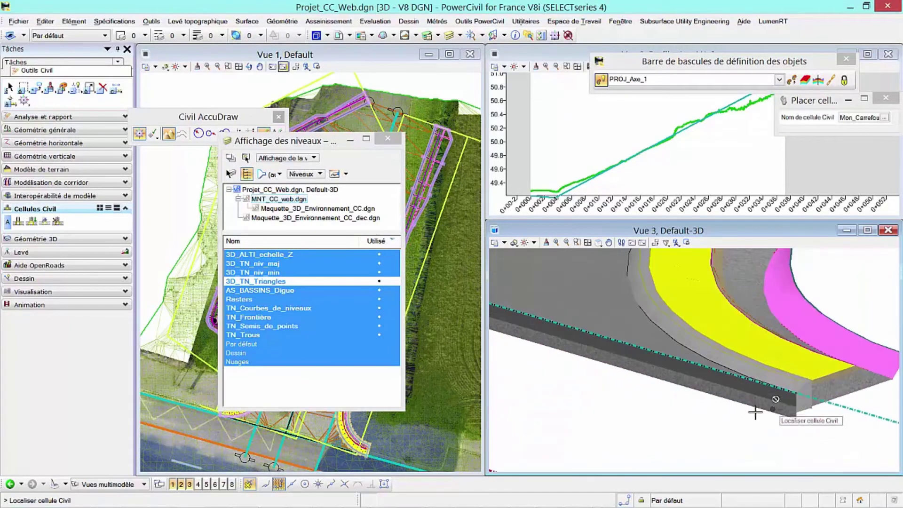
{"action": "scroll", "coordinate": [748, 419], "scroll_direction": "up", "scroll_amount": 1}
{"action": "scroll", "coordinate": [740, 424], "scroll_direction": "down", "scroll_amount": 3}
{"action": "middle_click_drag", "start_coordinate": [635, 369], "coordinate": [763, 432], "text": "shift"}
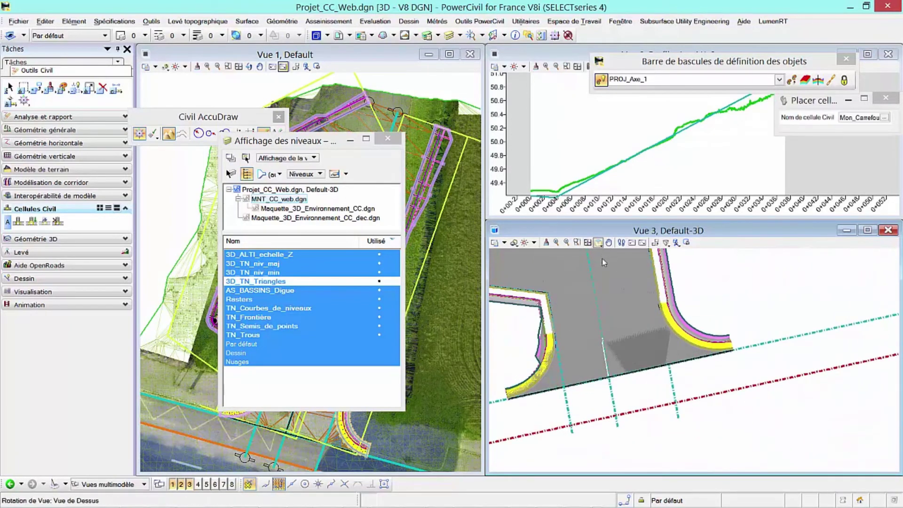
Rotate the 3D view to the top view and look over the whole modelled car park surface
{"action": "left_click", "coordinate": [598, 243]}
{"action": "left_click", "coordinate": [611, 268]}
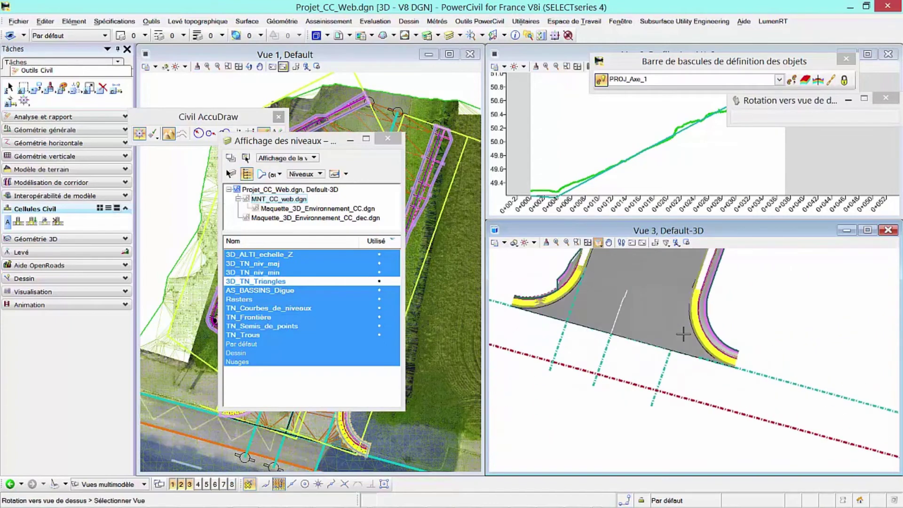
{"action": "scroll", "coordinate": [687, 292], "scroll_direction": "up", "scroll_amount": 3}
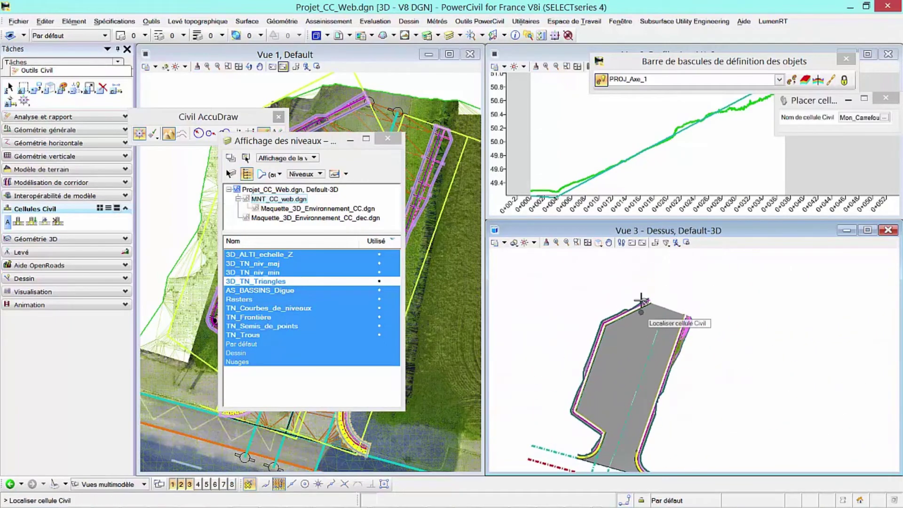
{"action": "scroll", "coordinate": [647, 303], "scroll_direction": "up", "scroll_amount": 1}
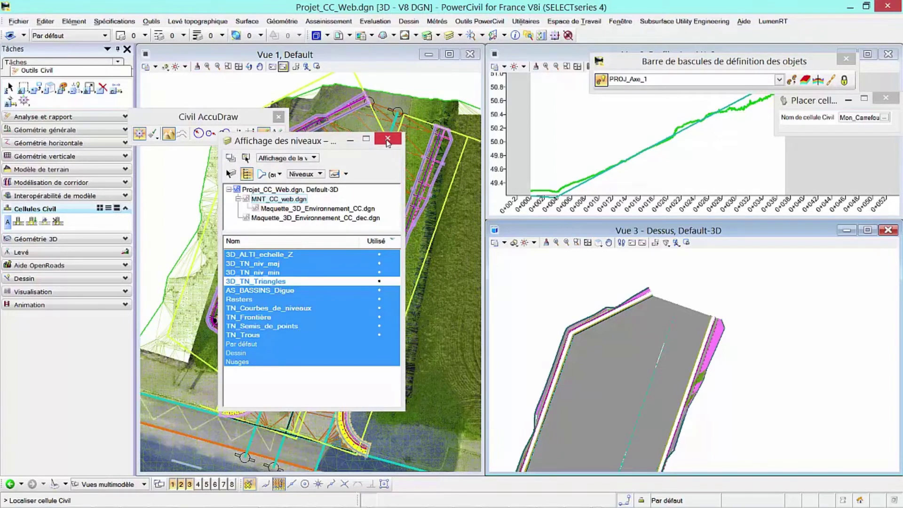
Hide PROJ_Construction in view 1, along with 3D_PRO_Deblai, 3D_PRO_Remblai and 3D_PRO_Surfaces of the Default-3D reference
{"action": "left_click", "coordinate": [323, 56]}
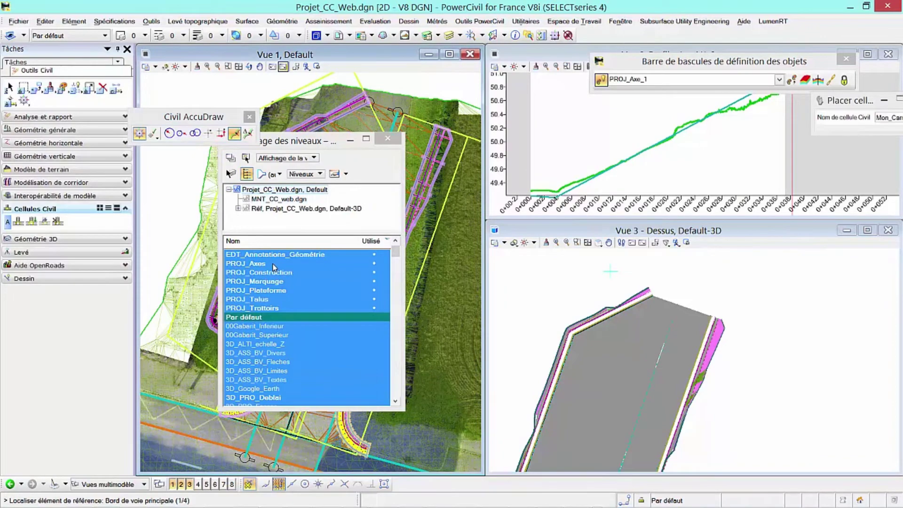
{"action": "left_click", "coordinate": [271, 273]}
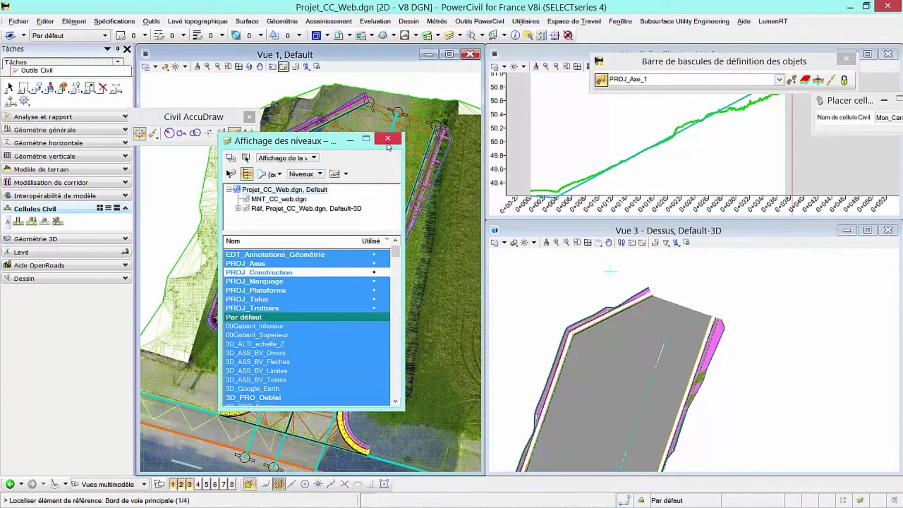
{"action": "left_click", "coordinate": [294, 208]}
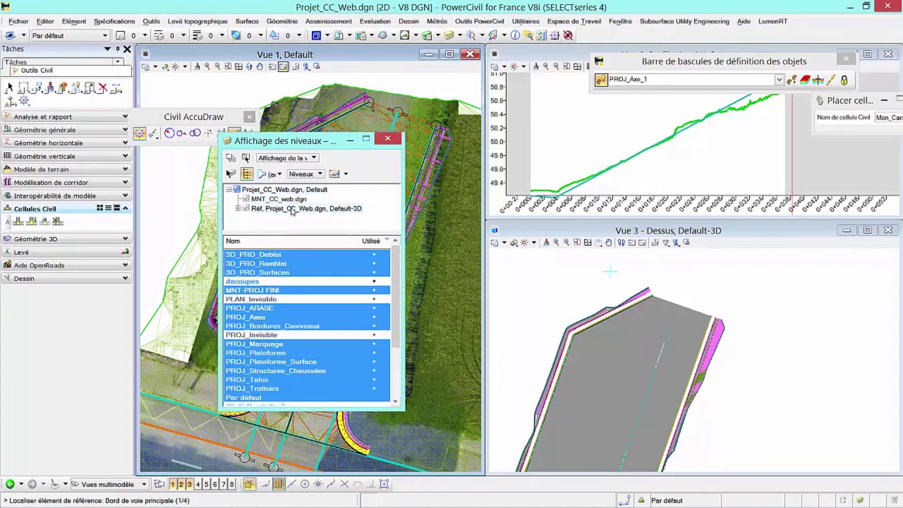
{"action": "left_click_drag", "start_coordinate": [266, 259], "coordinate": [265, 271]}
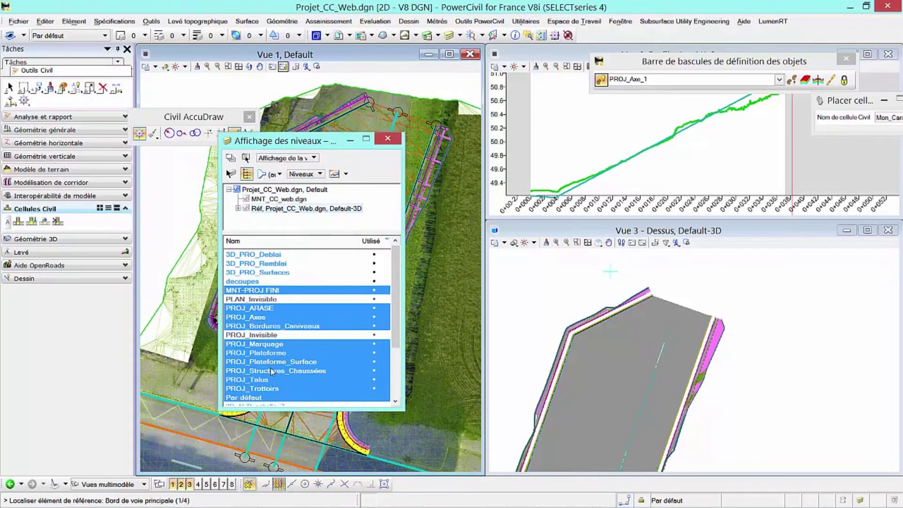
{"action": "left_click", "coordinate": [387, 138]}
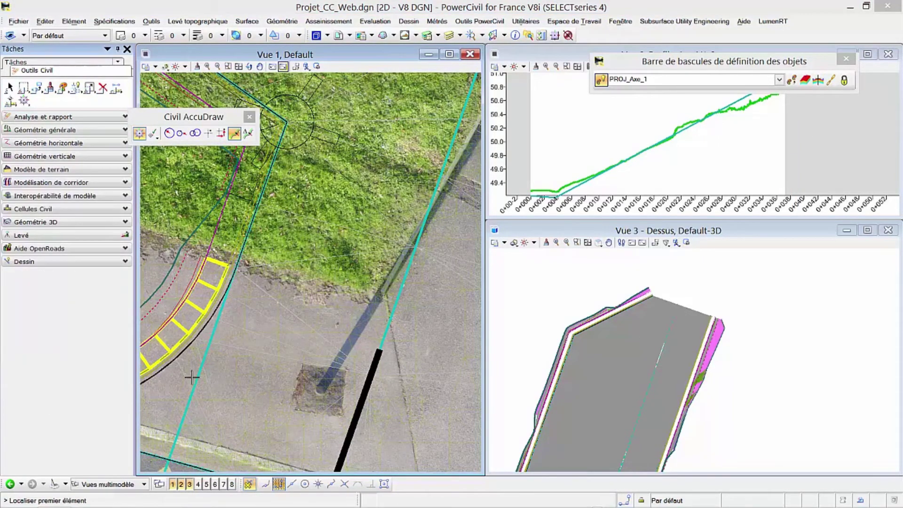
Request the corridor component quantities of the Mon_Carrefour_T civil cell from the project explorer's civil model data
{"action": "left_click", "coordinate": [531, 36]}
{"action": "left_click", "coordinate": [538, 127]}
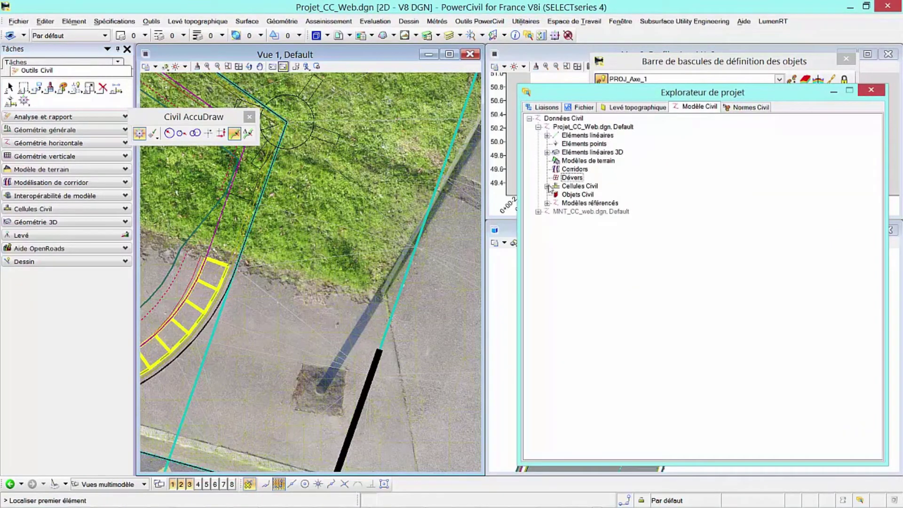
{"action": "left_click", "coordinate": [547, 186]}
{"action": "right_click", "coordinate": [595, 195]}
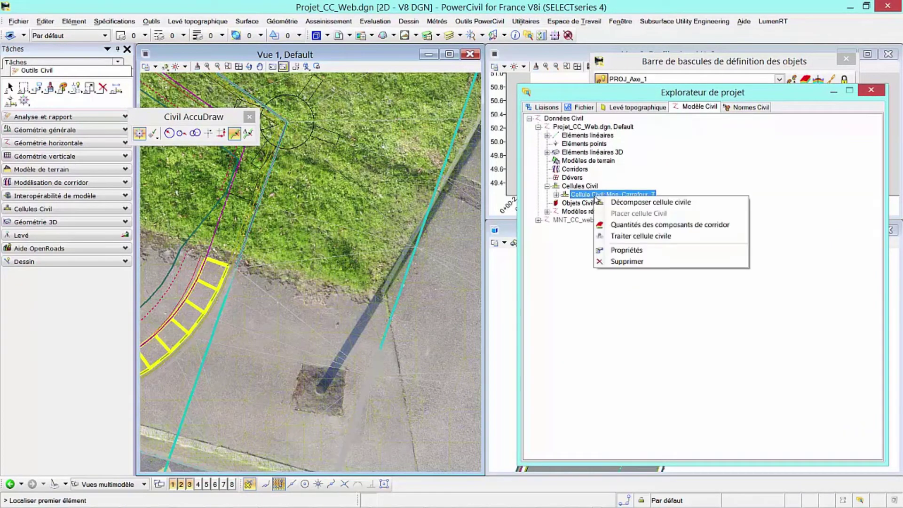
{"action": "left_click", "coordinate": [631, 229]}
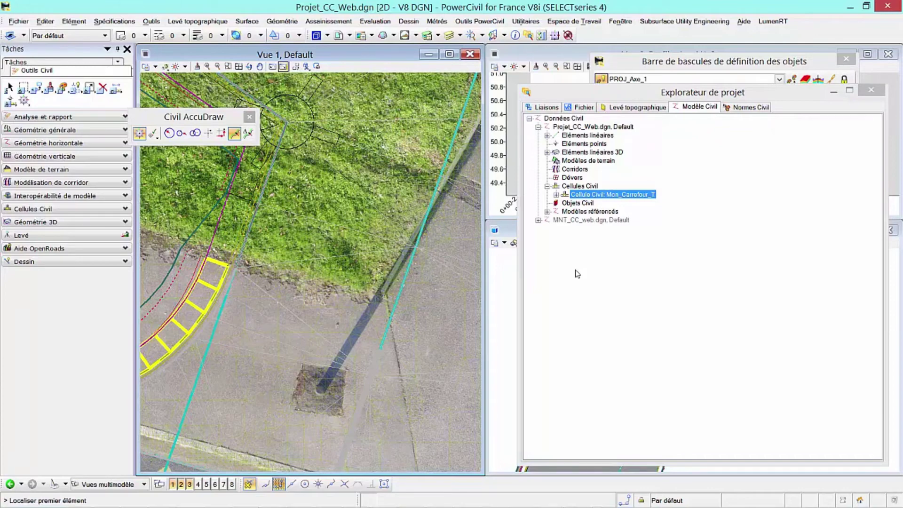
{"action": "right_click", "coordinate": [582, 195]}
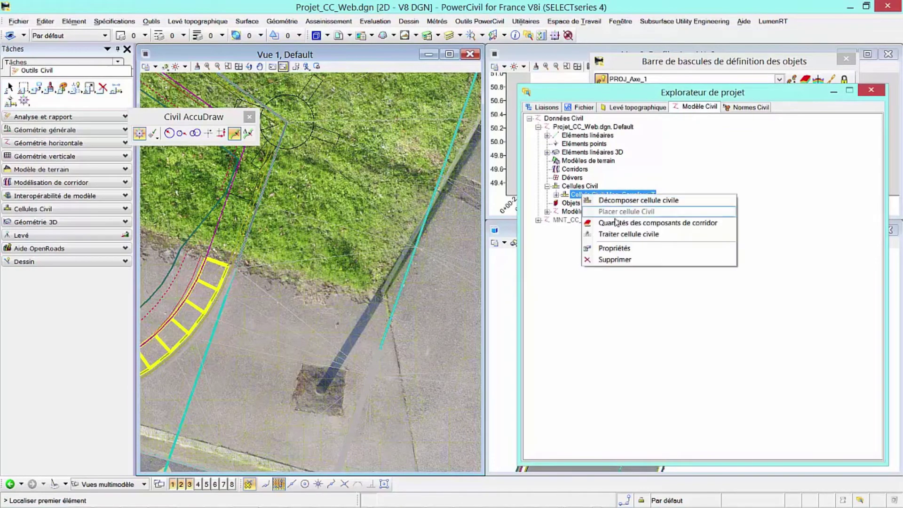
{"action": "left_click", "coordinate": [616, 222]}
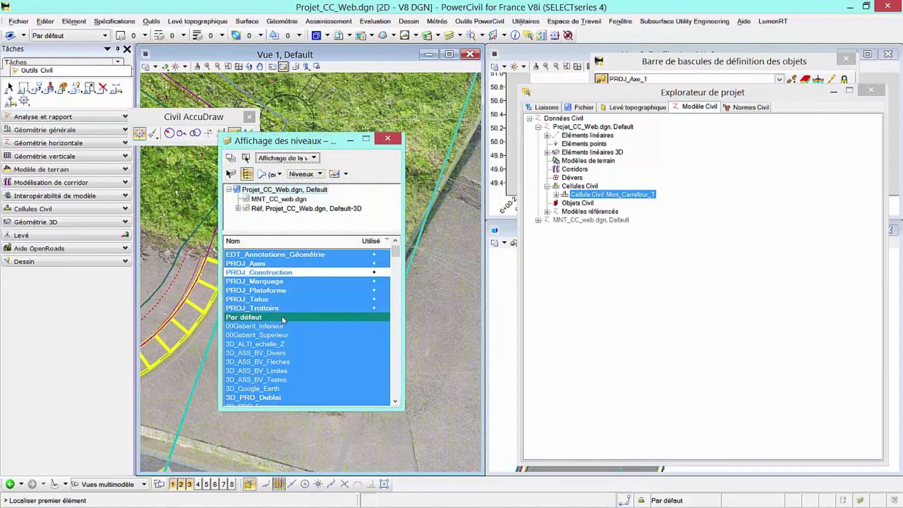
Show the PROJ_Construction level in view 1, end the active command and hide the level again
{"action": "left_click", "coordinate": [274, 273], "text": "ctrl"}
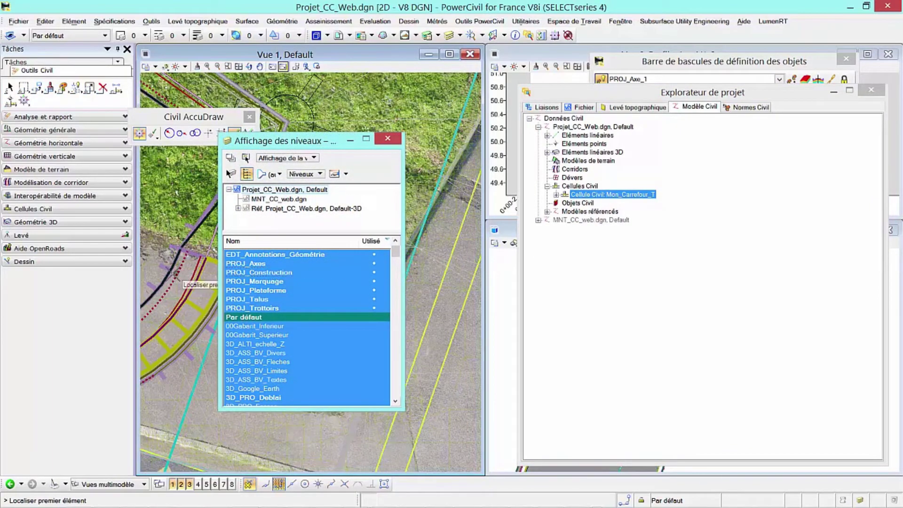
{"action": "right_click", "coordinate": [252, 428]}
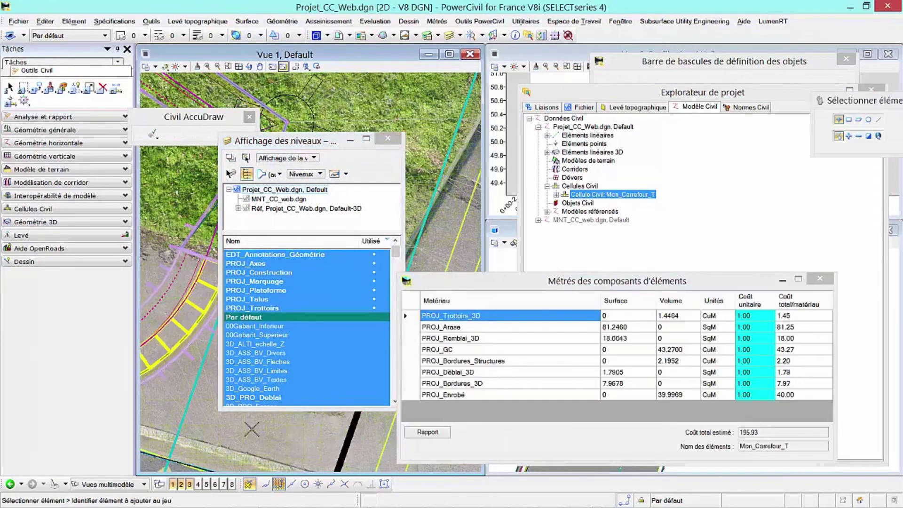
{"action": "left_click", "coordinate": [258, 275], "text": "ctrl"}
{"action": "left_click", "coordinate": [387, 139]}
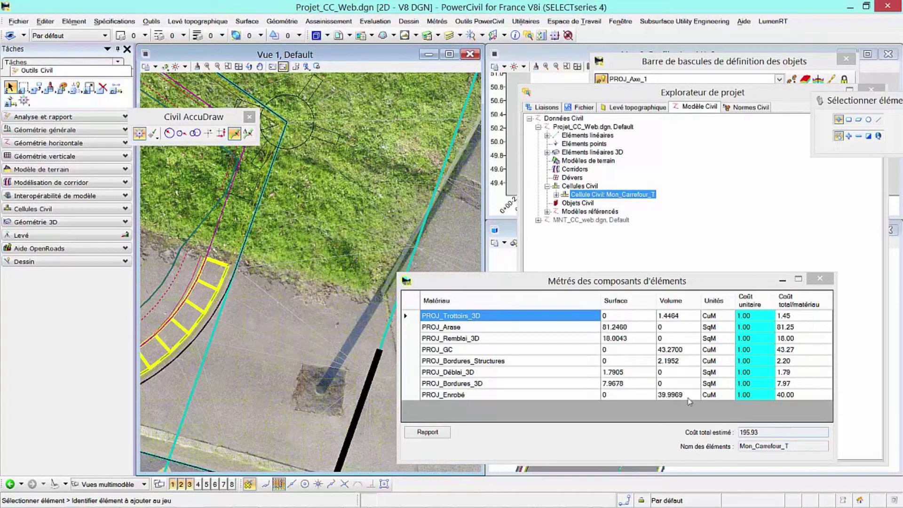
Check the unit cost cells and the estimated total cost of the civil cell's quantities, and close the project explorer
{"action": "left_click", "coordinate": [754, 315]}
{"action": "left_click", "coordinate": [755, 361]}
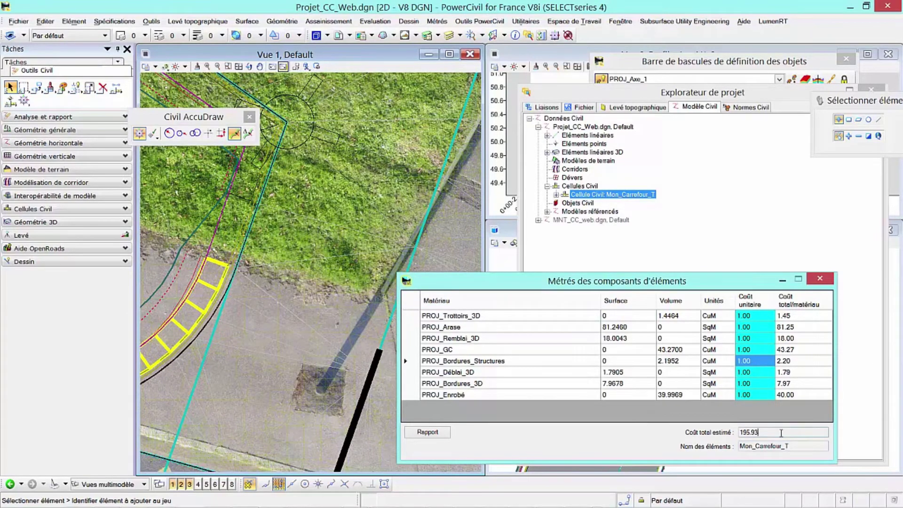
{"action": "double_click", "coordinate": [781, 433]}
{"action": "left_click", "coordinate": [791, 98]}
{"action": "left_click", "coordinate": [871, 90]}
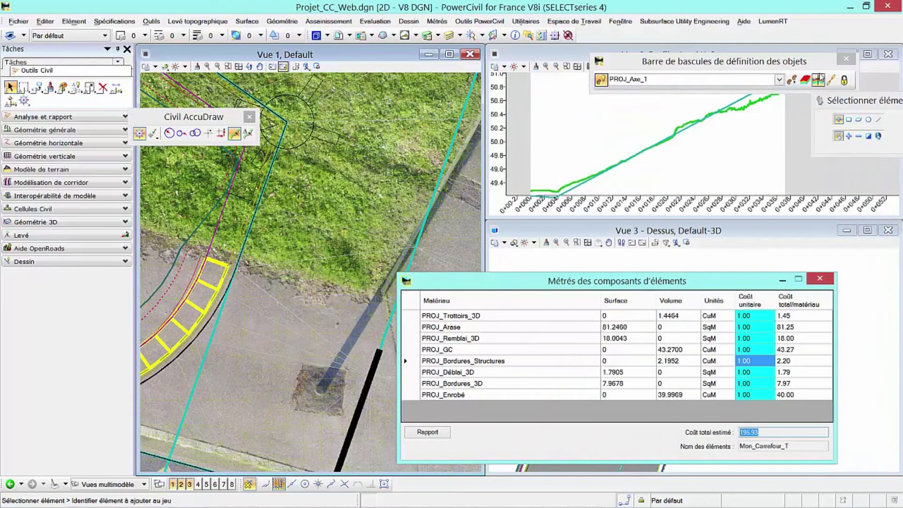
Select the car park's central axis in view 1 and shift its far end point towards the left outline
{"action": "scroll", "coordinate": [362, 233], "scroll_direction": "down", "scroll_amount": 2}
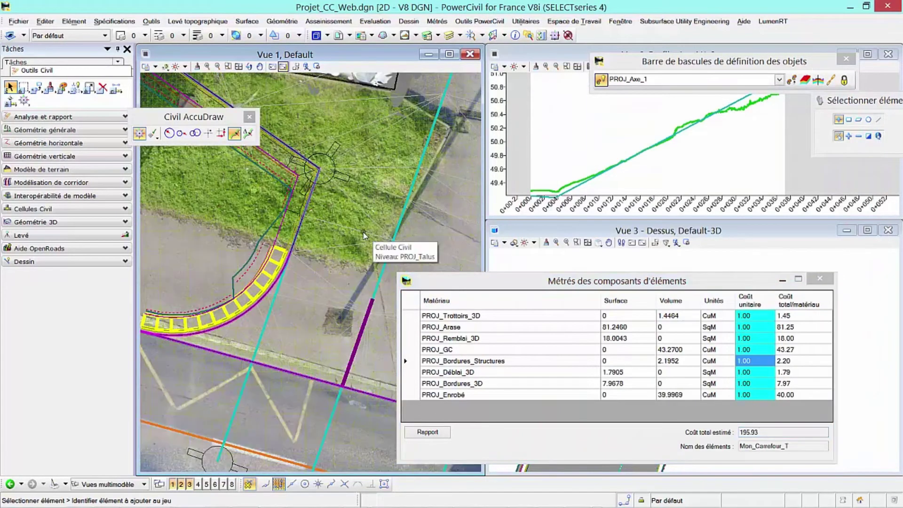
{"action": "middle_click_drag", "start_coordinate": [359, 239], "coordinate": [281, 436]}
{"action": "scroll", "coordinate": [290, 422], "scroll_direction": "down", "scroll_amount": 2}
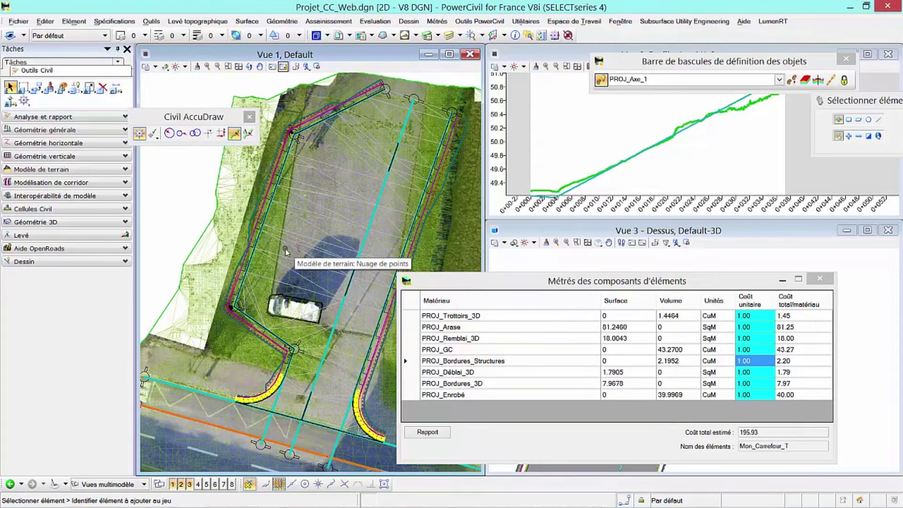
{"action": "left_click", "coordinate": [412, 114]}
{"action": "left_click", "coordinate": [416, 104]}
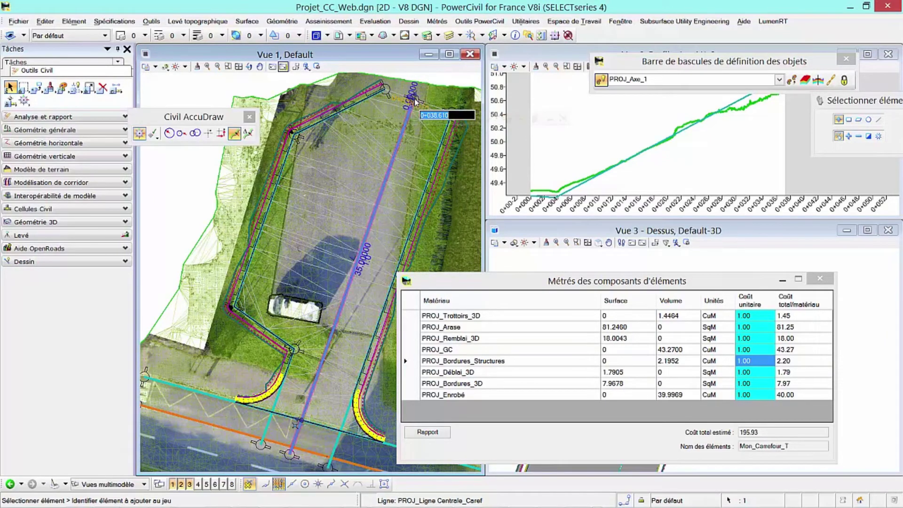
{"action": "left_click", "coordinate": [415, 101]}
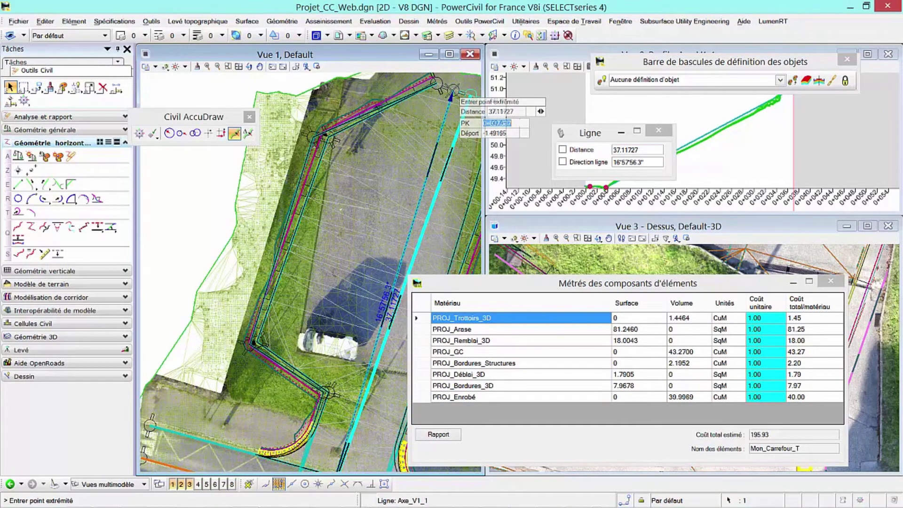
{"action": "left_click", "coordinate": [471, 94]}
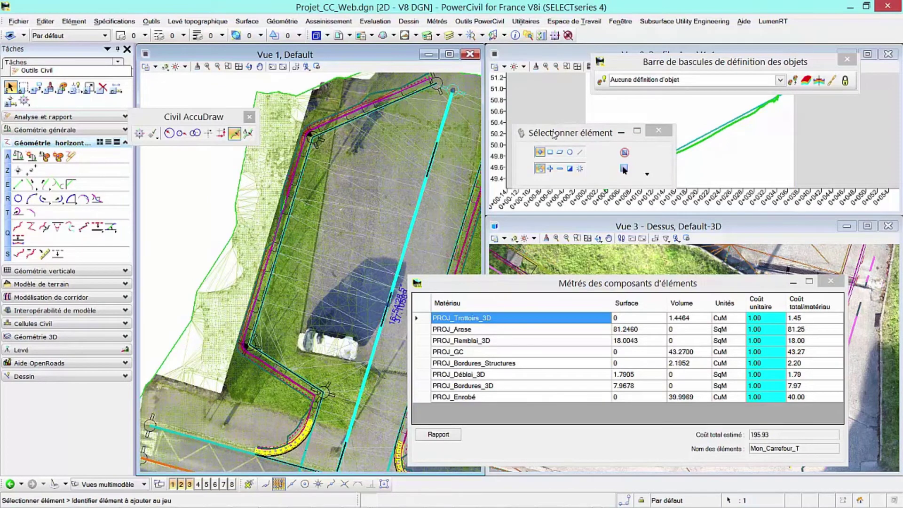
{"action": "left_click_drag", "start_coordinate": [554, 134], "coordinate": [537, 81]}
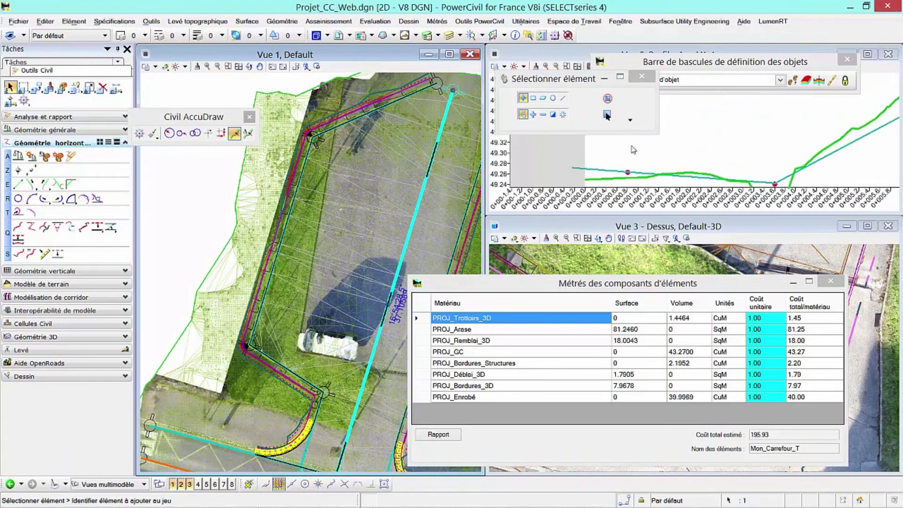
Request the component quantities of the Mon_Carrefour_T civil cell again from the project explorer's civil model data, and close the explorer
{"action": "scroll", "coordinate": [571, 155], "scroll_direction": "down", "scroll_amount": 2}
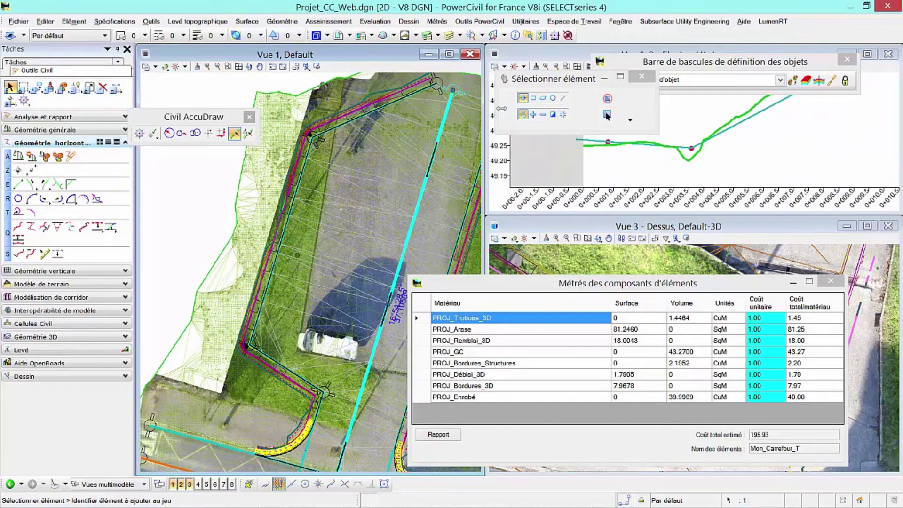
{"action": "left_click", "coordinate": [529, 36]}
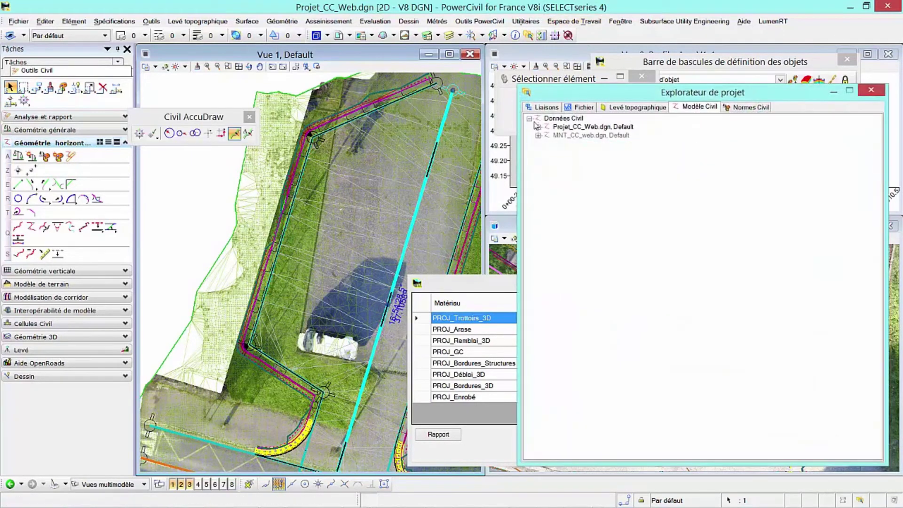
{"action": "left_click", "coordinate": [537, 127]}
{"action": "left_click", "coordinate": [549, 187]}
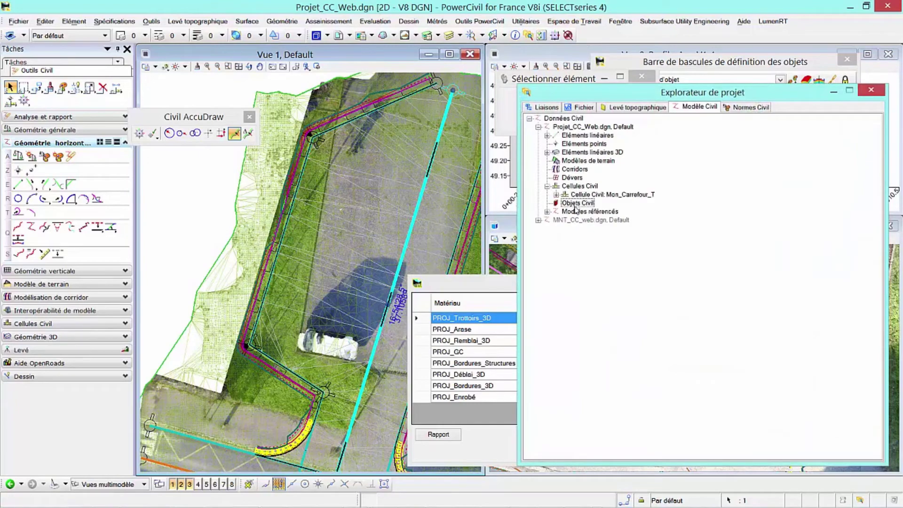
{"action": "right_click", "coordinate": [576, 194]}
{"action": "left_click", "coordinate": [608, 234]}
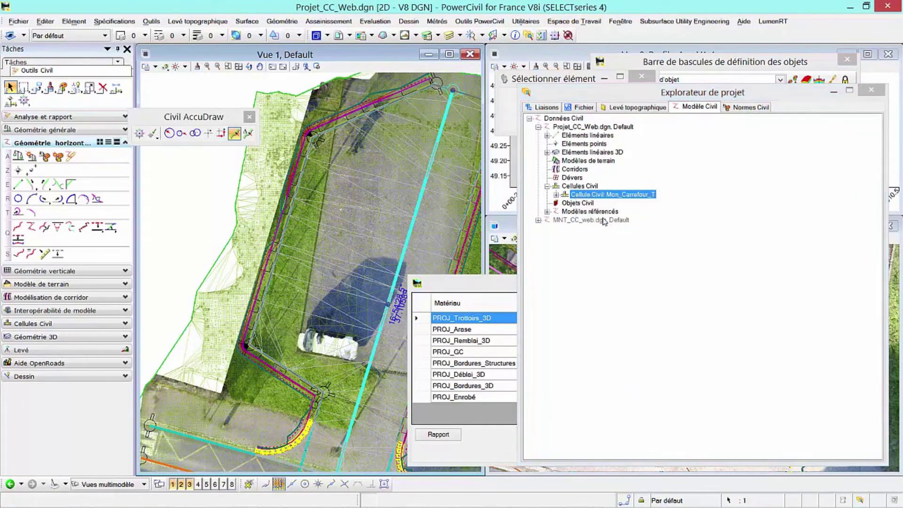
{"action": "right_click", "coordinate": [269, 86]}
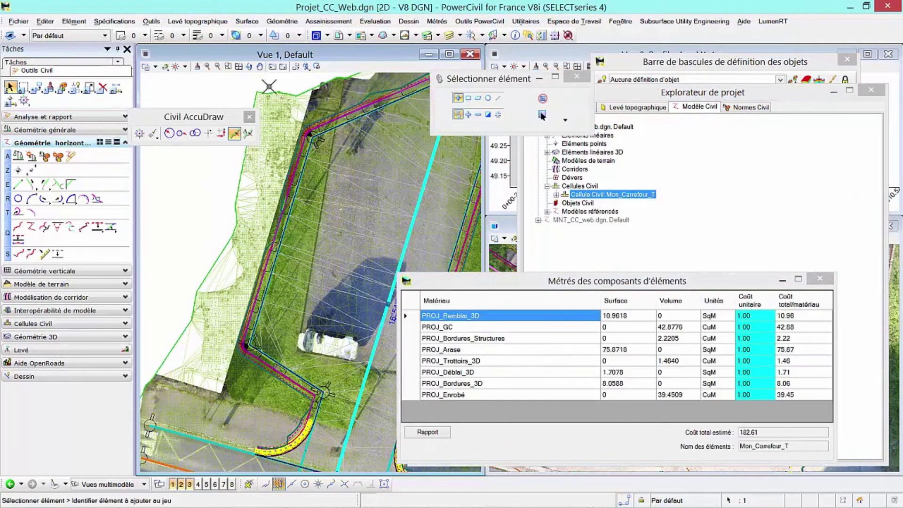
{"action": "left_click", "coordinate": [869, 92]}
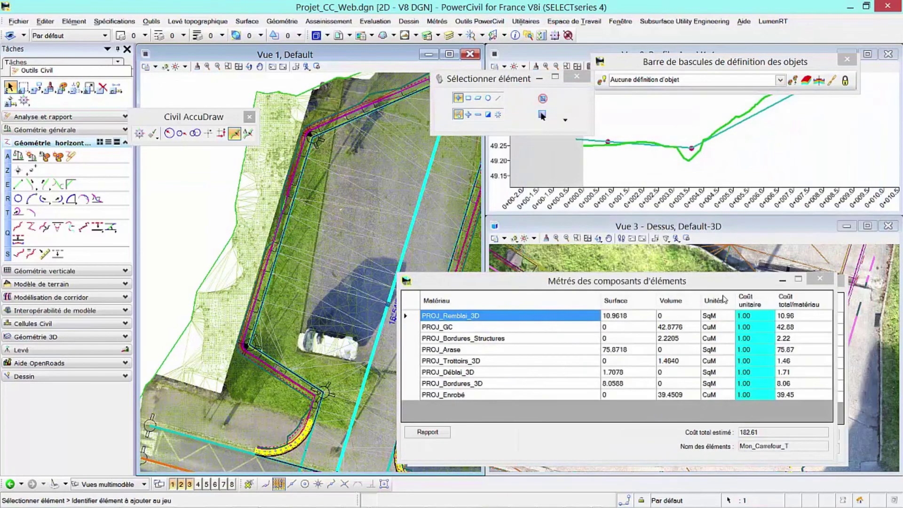
Place the two component quantity tables side by side, compare their estimated total costs, and close both tables
{"action": "left_click_drag", "start_coordinate": [694, 285], "coordinate": [346, 286]}
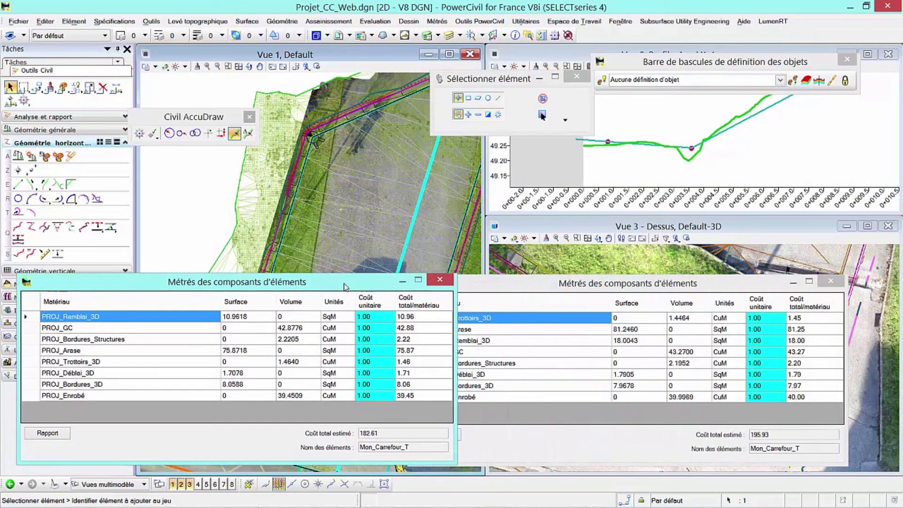
{"action": "double_click", "coordinate": [390, 433]}
{"action": "left_click", "coordinate": [772, 435]}
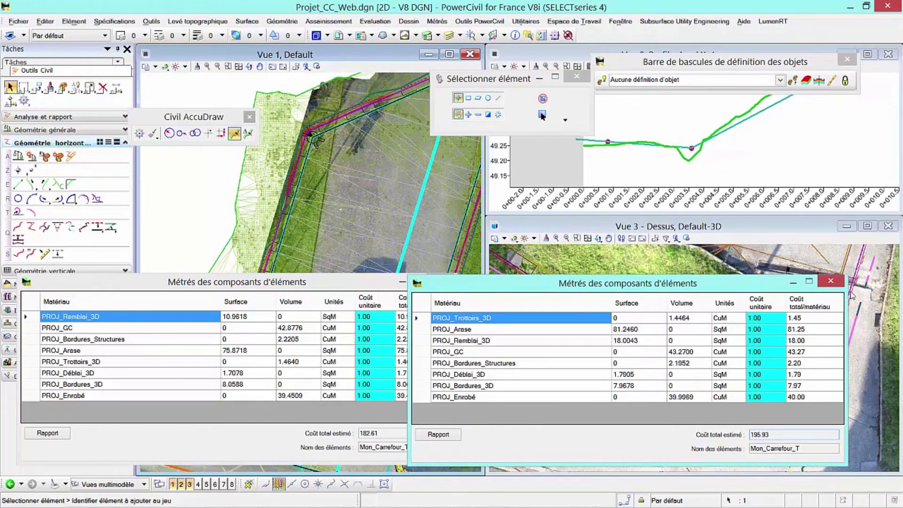
{"action": "left_click", "coordinate": [830, 281]}
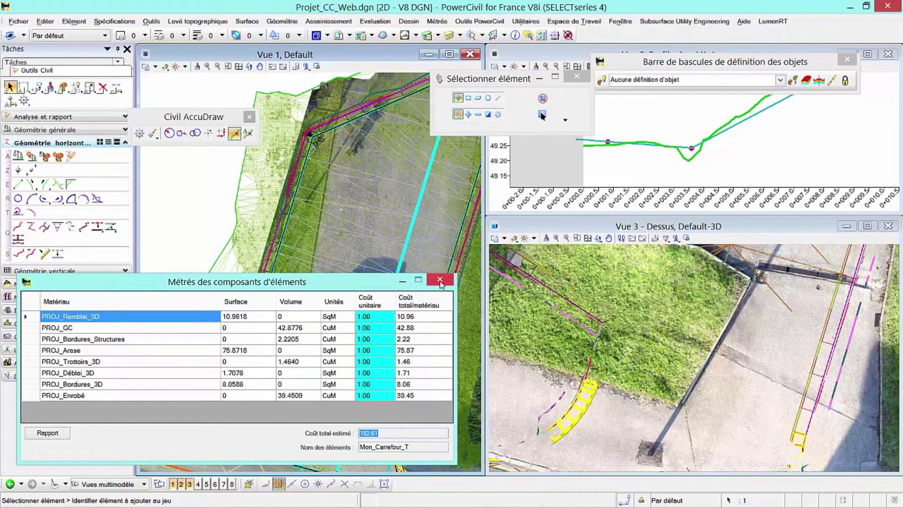
{"action": "left_click", "coordinate": [440, 281]}
Define cross sections along the car park's central axis with a left offset of about -13.31, a right offset of about 6.13 and an interval of 5
{"action": "scroll", "coordinate": [313, 362], "scroll_direction": "down", "scroll_amount": 2}
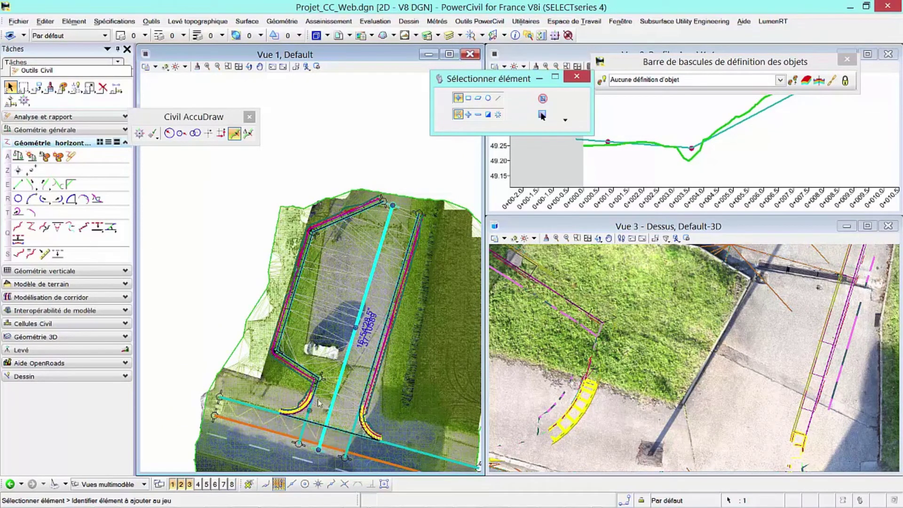
{"action": "scroll", "coordinate": [318, 403], "scroll_direction": "up", "scroll_amount": 5}
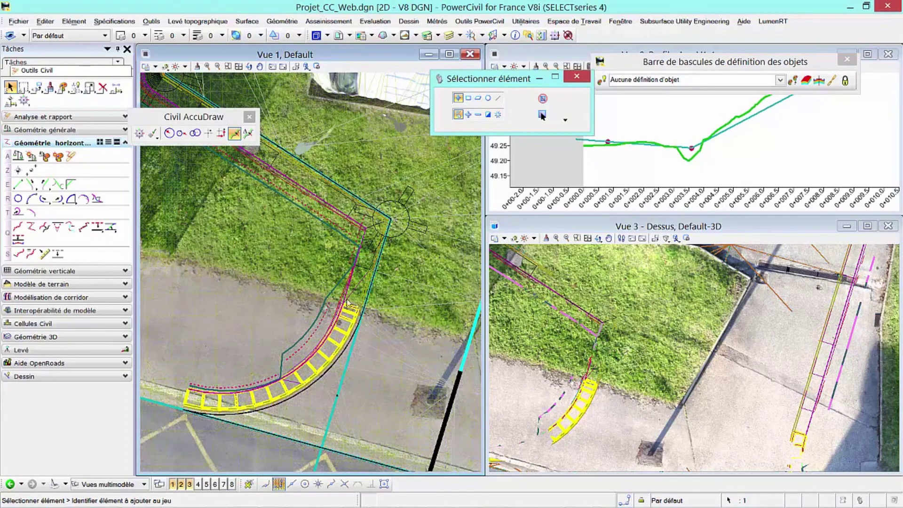
{"action": "scroll", "coordinate": [324, 351], "scroll_direction": "down", "scroll_amount": 3}
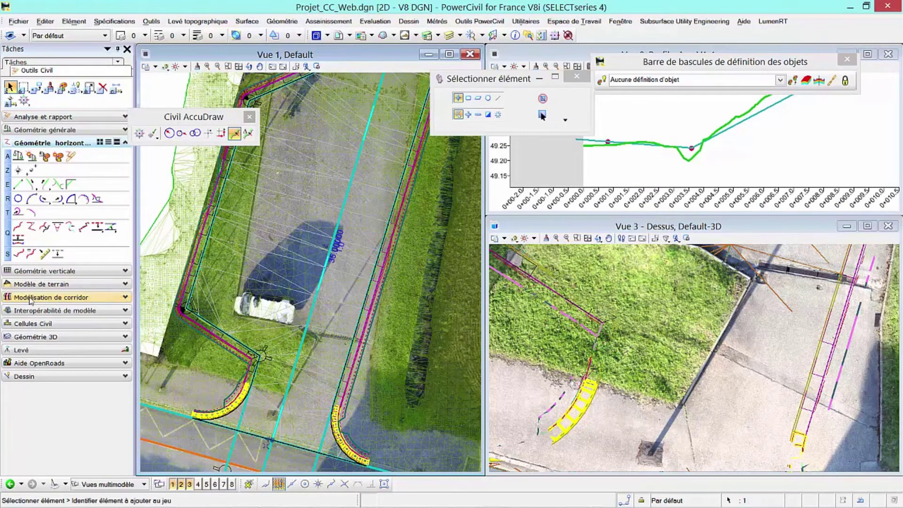
{"action": "left_click", "coordinate": [31, 297]}
{"action": "left_click", "coordinate": [18, 252]}
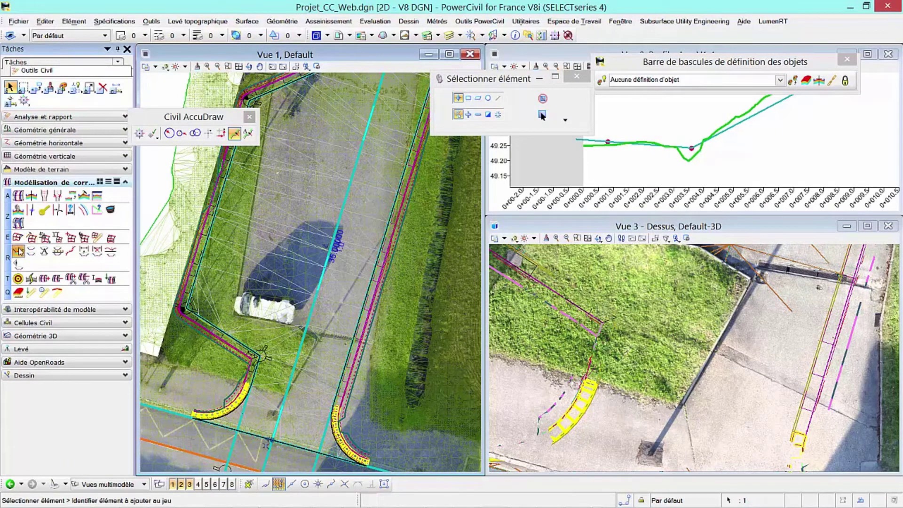
{"action": "left_click", "coordinate": [344, 198]}
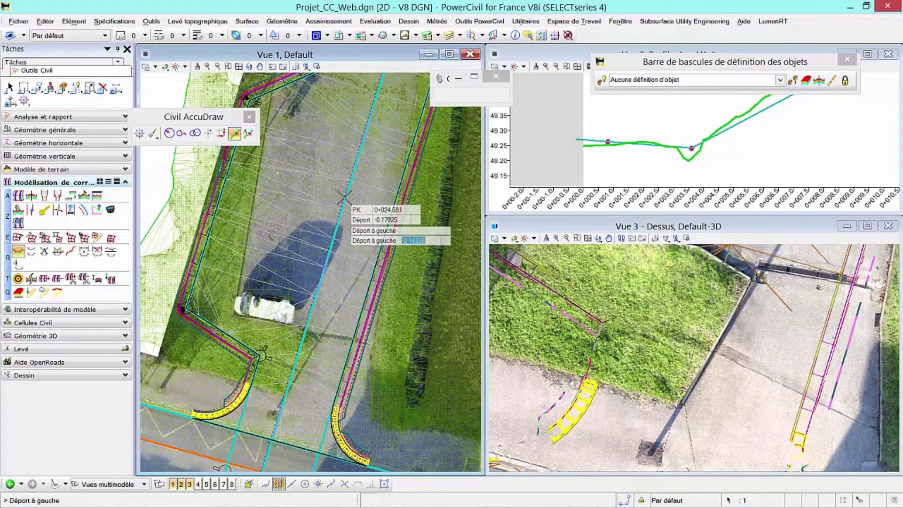
{"action": "left_click", "coordinate": [182, 172]}
{"action": "left_click", "coordinate": [402, 263]}
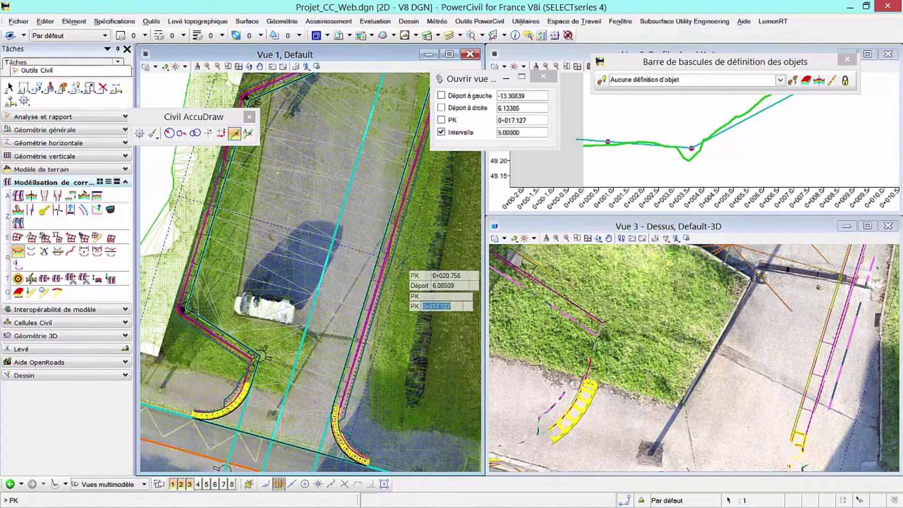
{"action": "left_click", "coordinate": [400, 266]}
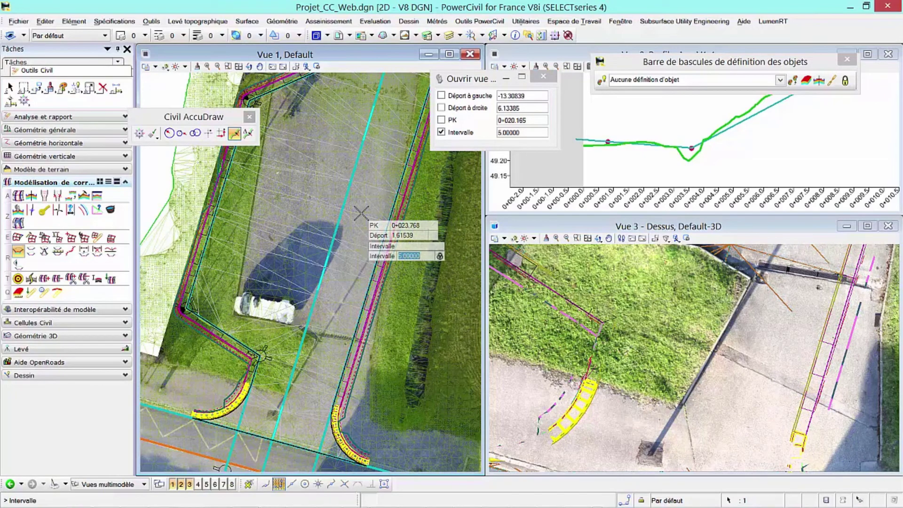
{"action": "left_click", "coordinate": [361, 214]}
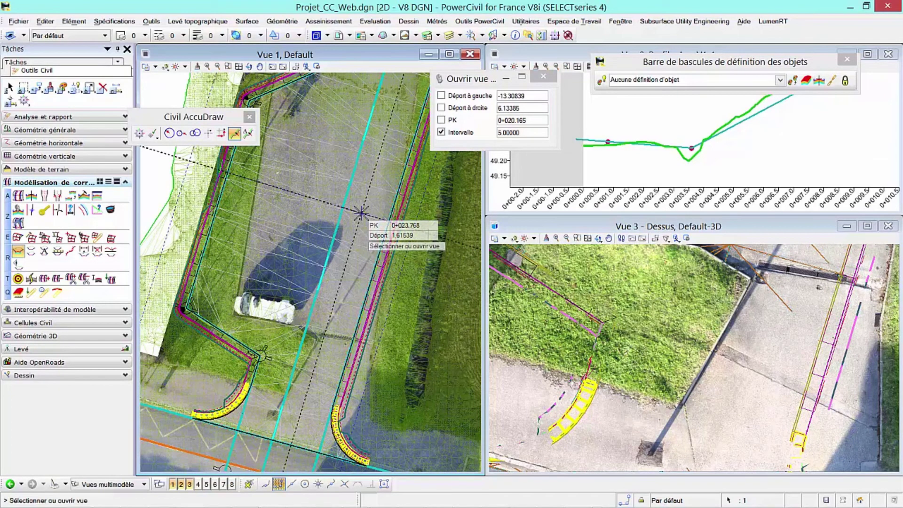
Display the axis cross section in view 2 and examine its pavement layers and edges against the terrain line
{"action": "left_click", "coordinate": [671, 168]}
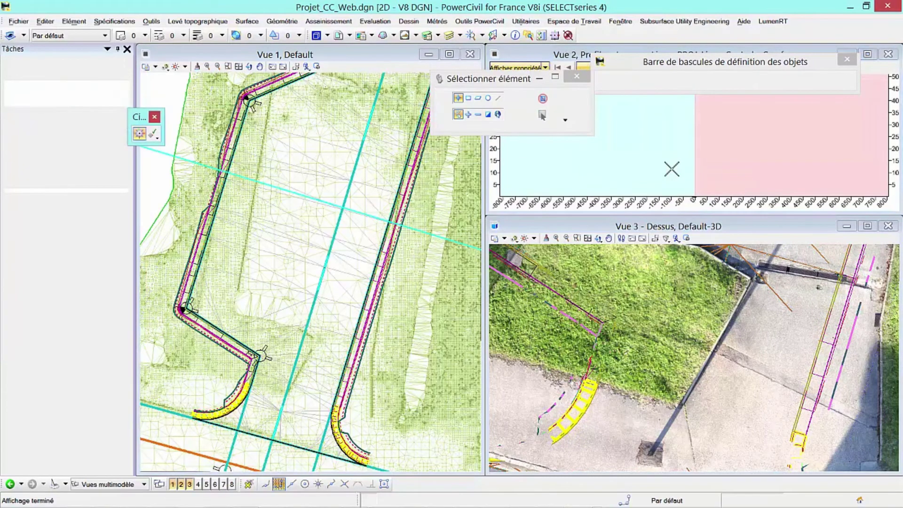
{"action": "scroll", "coordinate": [699, 183], "scroll_direction": "up", "scroll_amount": 2}
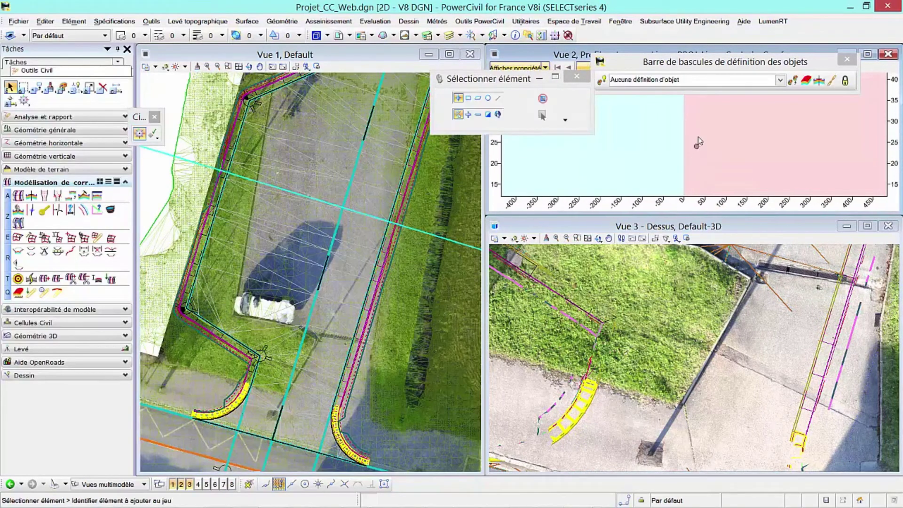
{"action": "scroll", "coordinate": [703, 183], "scroll_direction": "up", "scroll_amount": 5}
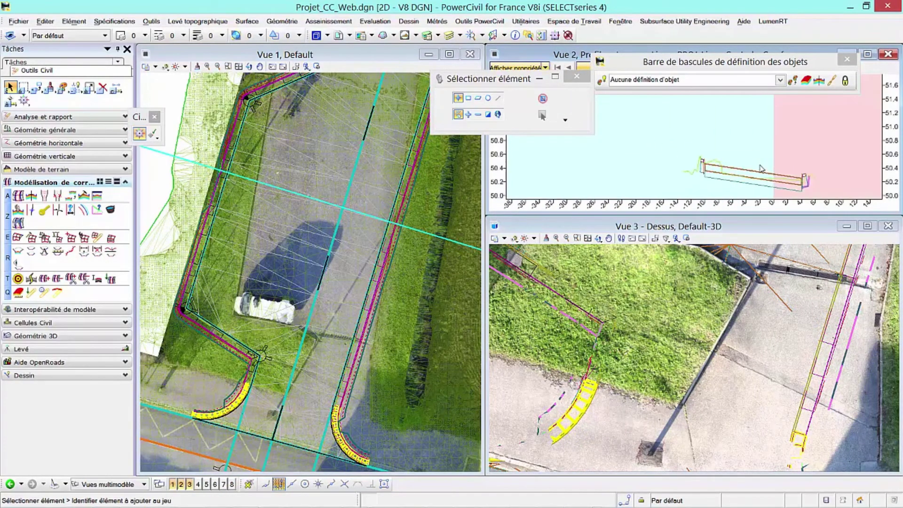
{"action": "scroll", "coordinate": [692, 166], "scroll_direction": "up", "scroll_amount": 3}
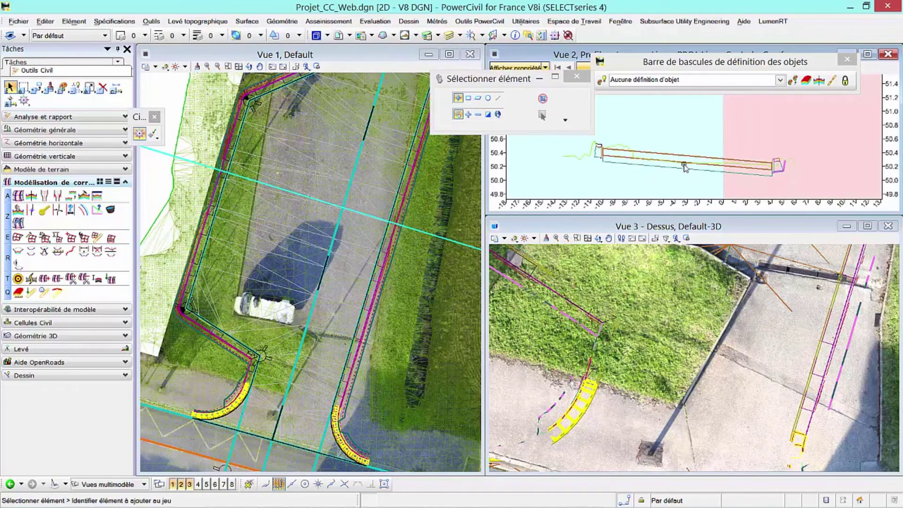
{"action": "left_click", "coordinate": [686, 166]}
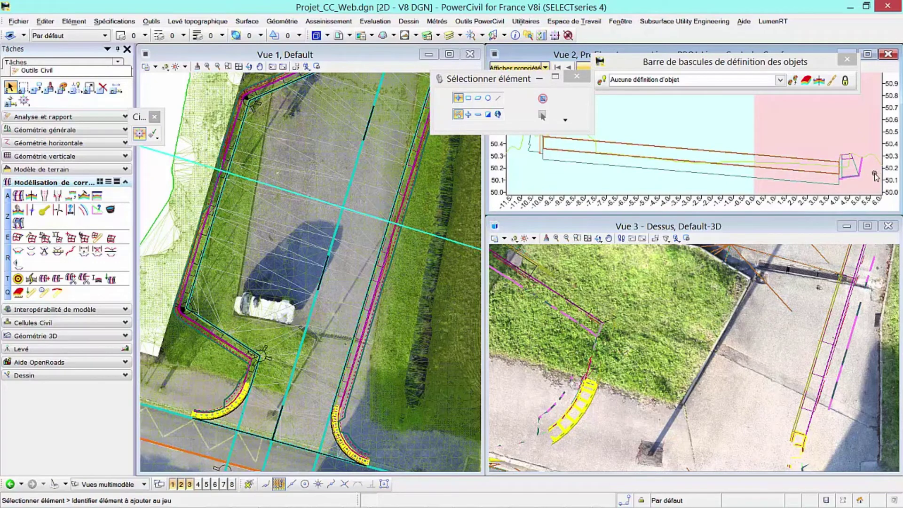
Maximize view 3, orient it over the car park, and hide the 3D_TN_Divers level of the MNT_CC_web.dgn reference
{"action": "left_click", "coordinate": [868, 226]}
{"action": "middle_click_drag", "start_coordinate": [670, 389], "coordinate": [664, 322], "text": "shift"}
{"action": "middle_click_drag", "start_coordinate": [580, 299], "coordinate": [213, 407]}
{"action": "left_click", "coordinate": [532, 372]}
{"action": "key", "text": "ctrl+e"}
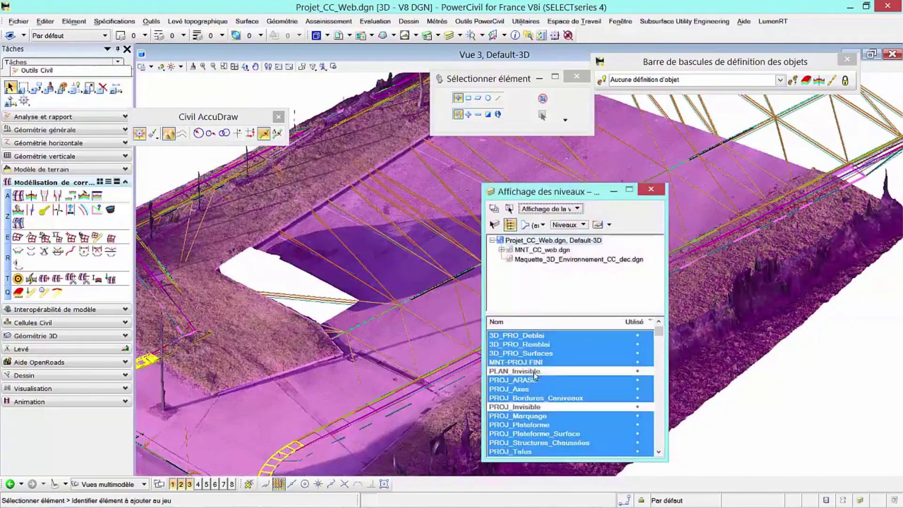
{"action": "left_click_drag", "start_coordinate": [561, 191], "coordinate": [775, 209]}
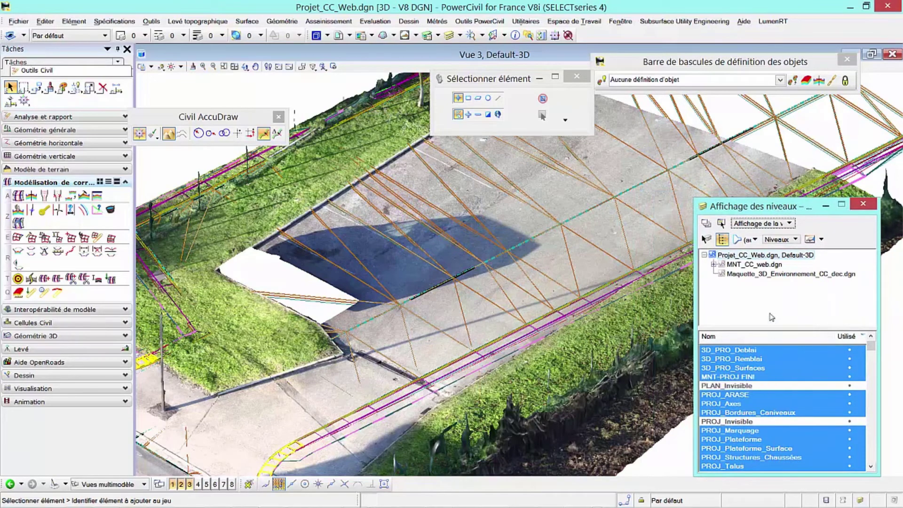
{"action": "left_click", "coordinate": [763, 277]}
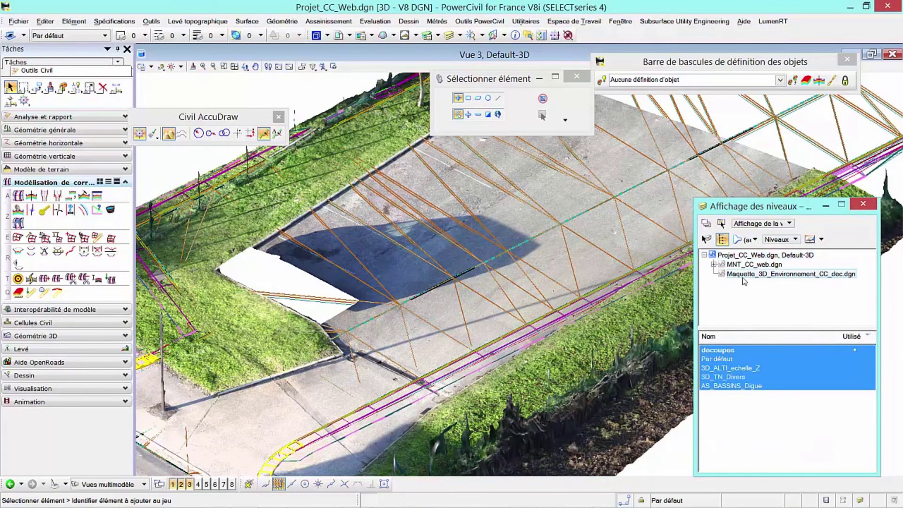
{"action": "left_click", "coordinate": [744, 265]}
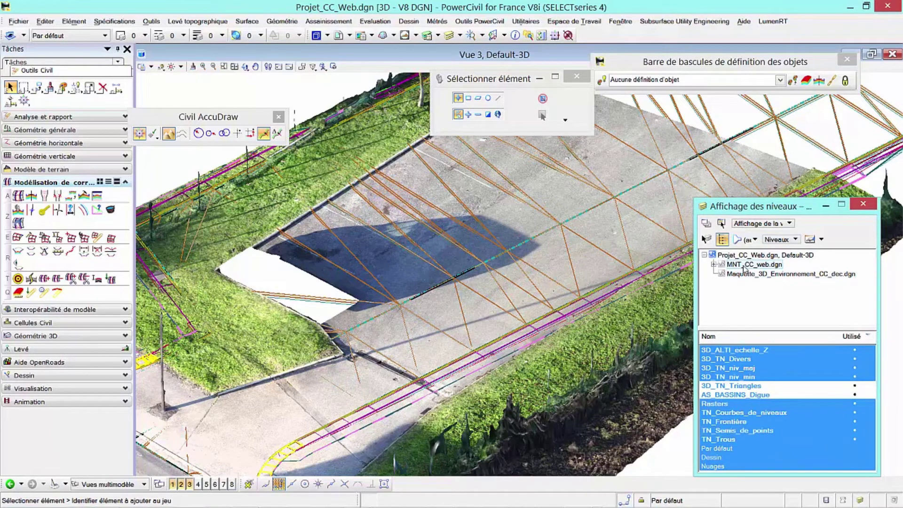
{"action": "left_click", "coordinate": [748, 360]}
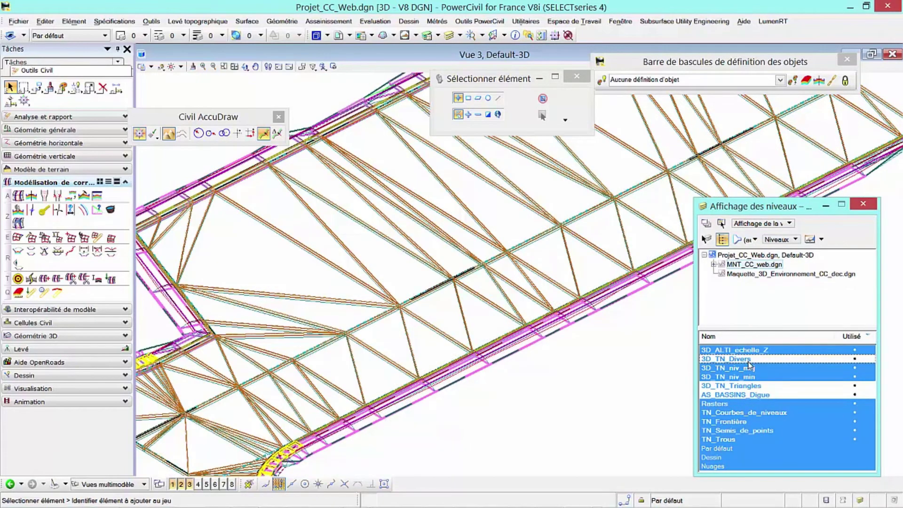
Set view 3's display style to En Continu and brighten its default lighting
{"action": "left_click", "coordinate": [161, 66]}
{"action": "left_click", "coordinate": [193, 78]}
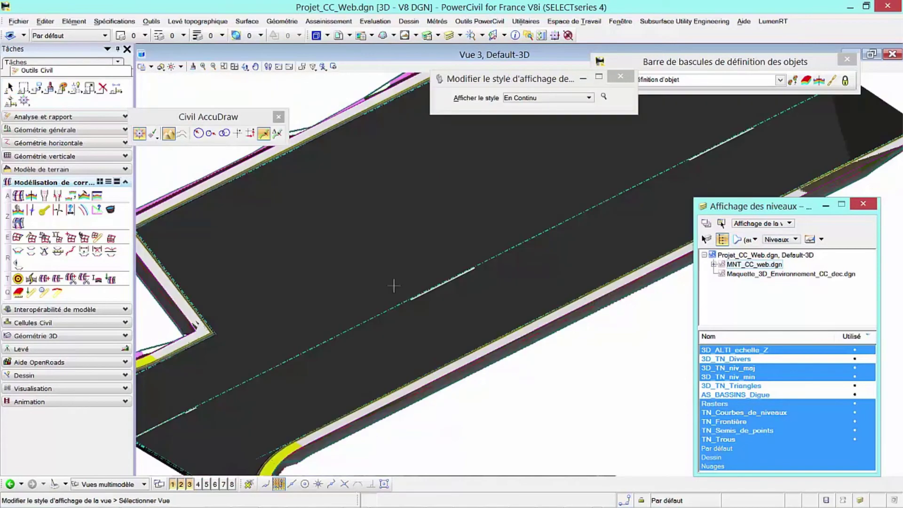
{"action": "left_click", "coordinate": [180, 66]}
{"action": "left_click_drag", "start_coordinate": [262, 98], "coordinate": [310, 101]}
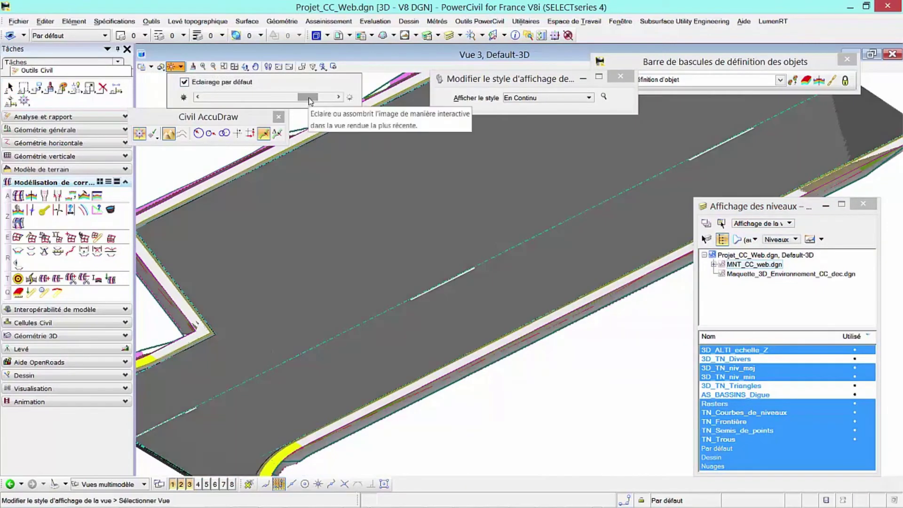
Examine the shaded 3D model at the car park's far end and the junction curve, including the pavement layers and kerb foundations
{"action": "scroll", "coordinate": [484, 325], "scroll_direction": "down", "scroll_amount": 3}
{"action": "middle_click_drag", "start_coordinate": [490, 357], "coordinate": [235, 346], "text": "shift"}
{"action": "middle_click_drag", "start_coordinate": [403, 319], "coordinate": [198, 343], "text": "shift"}
{"action": "scroll", "coordinate": [558, 395], "scroll_direction": "up", "scroll_amount": 4}
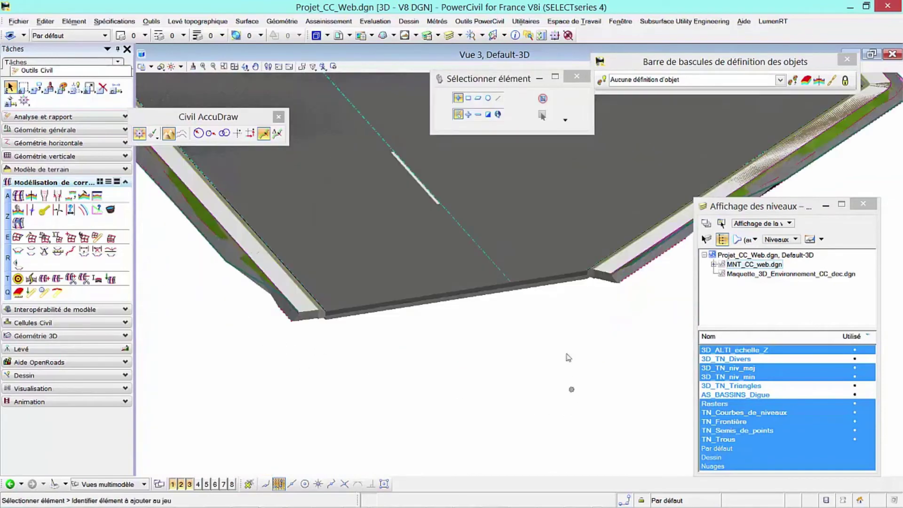
{"action": "middle_click_drag", "start_coordinate": [257, 341], "coordinate": [458, 431]}
{"action": "middle_click_drag", "start_coordinate": [283, 308], "coordinate": [637, 248], "text": "shift"}
{"action": "scroll", "coordinate": [439, 337], "scroll_direction": "down", "scroll_amount": 4}
{"action": "scroll", "coordinate": [439, 337], "scroll_direction": "up", "scroll_amount": 5}
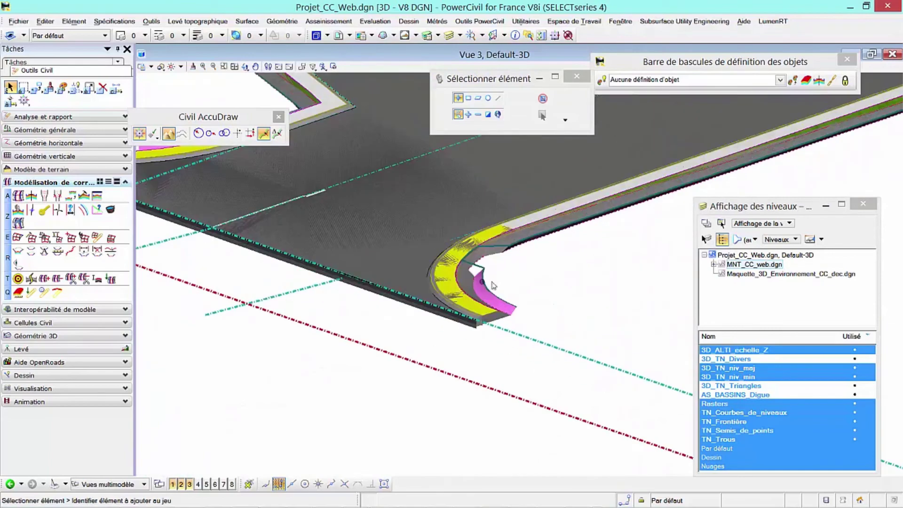
{"action": "scroll", "coordinate": [361, 313], "scroll_direction": "up", "scroll_amount": 4}
{"action": "scroll", "coordinate": [518, 323], "scroll_direction": "up", "scroll_amount": 2}
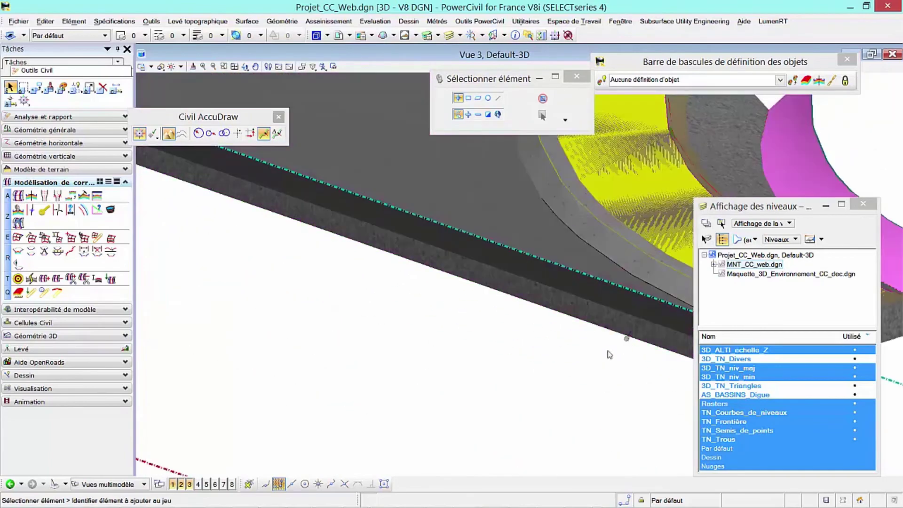
{"action": "middle_click_drag", "start_coordinate": [608, 354], "coordinate": [352, 336]}
{"action": "scroll", "coordinate": [462, 391], "scroll_direction": "up", "scroll_amount": 3}
{"action": "middle_click_drag", "start_coordinate": [500, 398], "coordinate": [204, 461]}
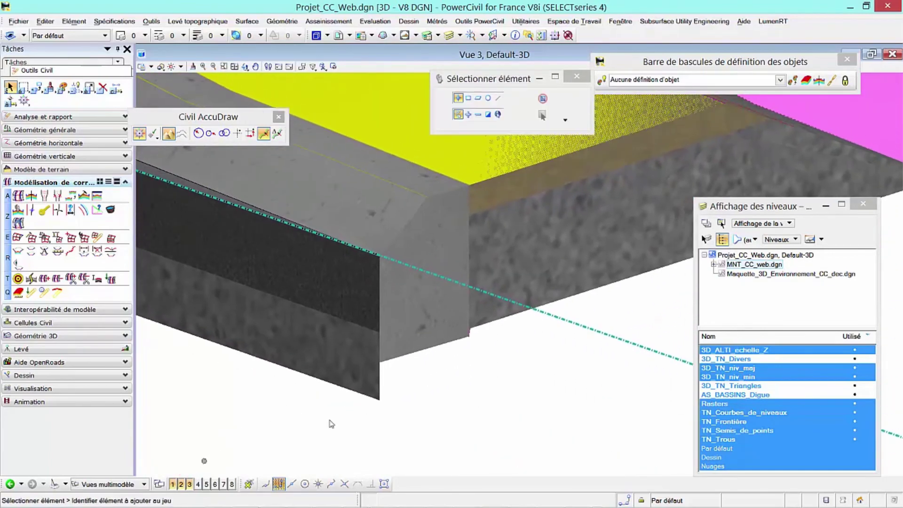
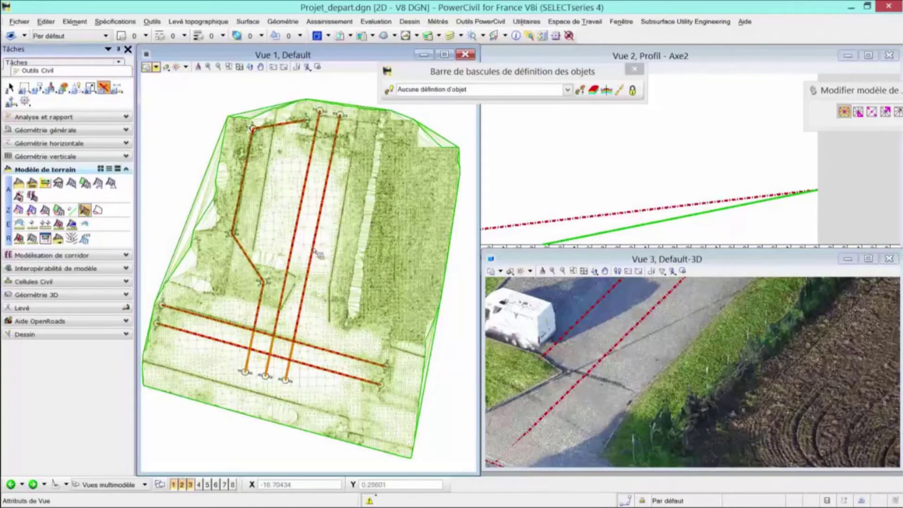
Delete the lines running through the car park, keeping the two road lines, and maximize view 1 over the area
{"action": "left_click", "coordinate": [258, 272]}
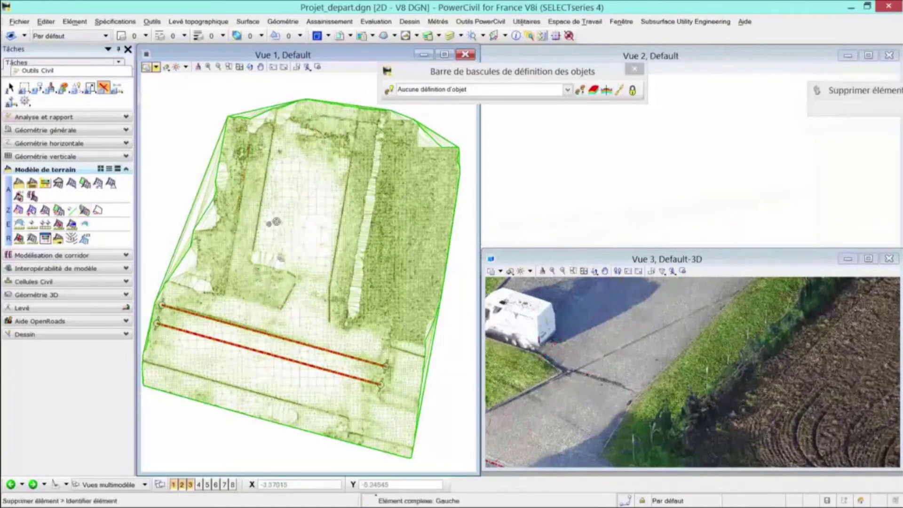
{"action": "scroll", "coordinate": [276, 222], "scroll_direction": "up", "scroll_amount": 2}
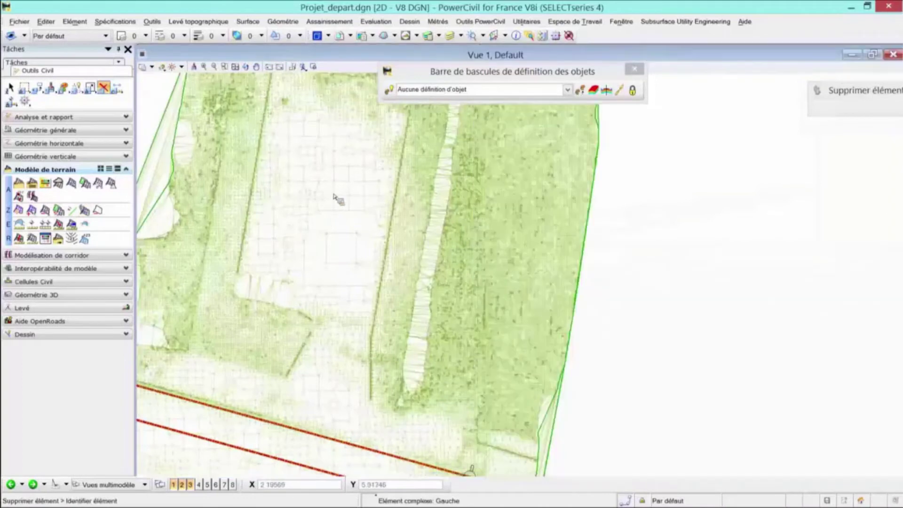
Start a SmartLine with line segments (Lignes), rounded vertices (Arrondi) and a rounding radius of 0.5
{"action": "left_click", "coordinate": [55, 143]}
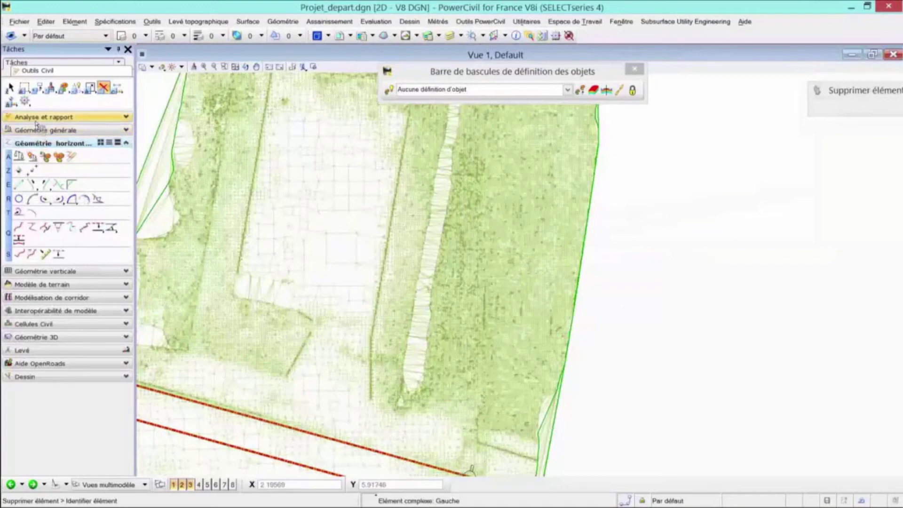
{"action": "left_click", "coordinate": [43, 377]}
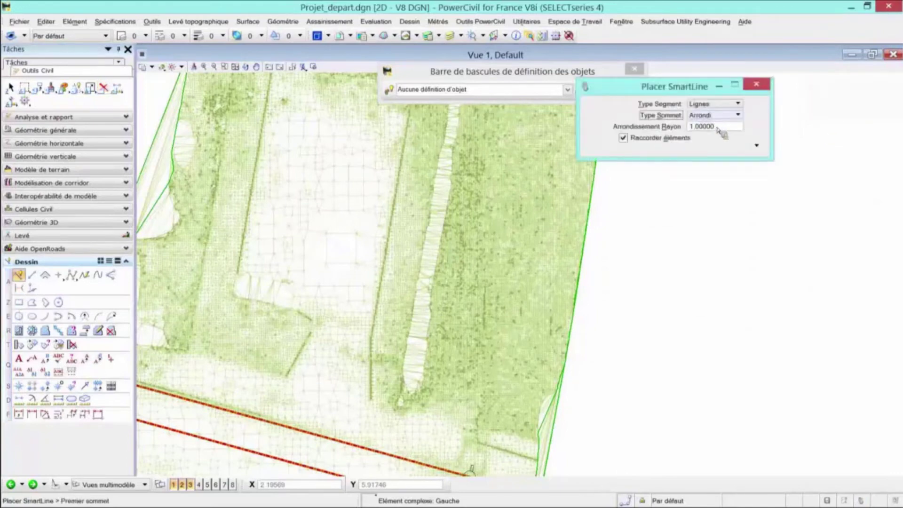
{"action": "left_click", "coordinate": [648, 128]}
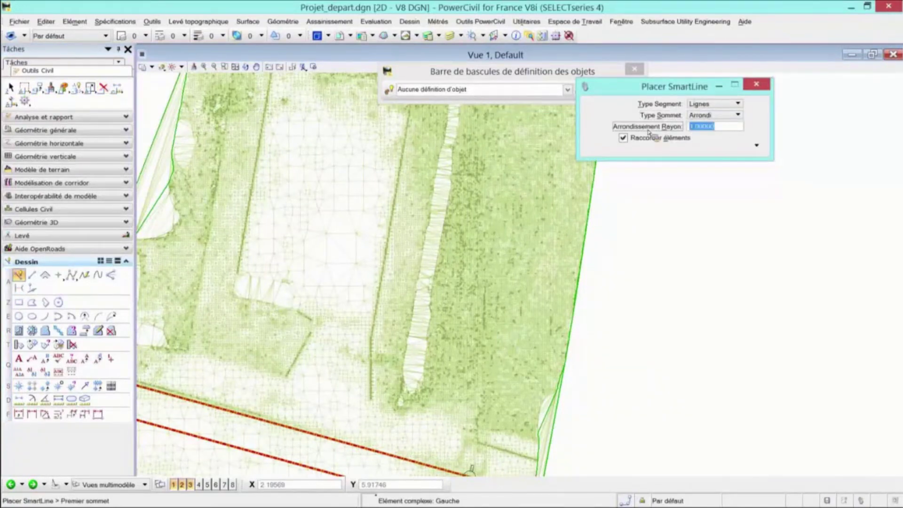
{"action": "type", "text": "0.5"}
{"action": "key", "text": "Tab"}
{"action": "left_click", "coordinate": [278, 201]}
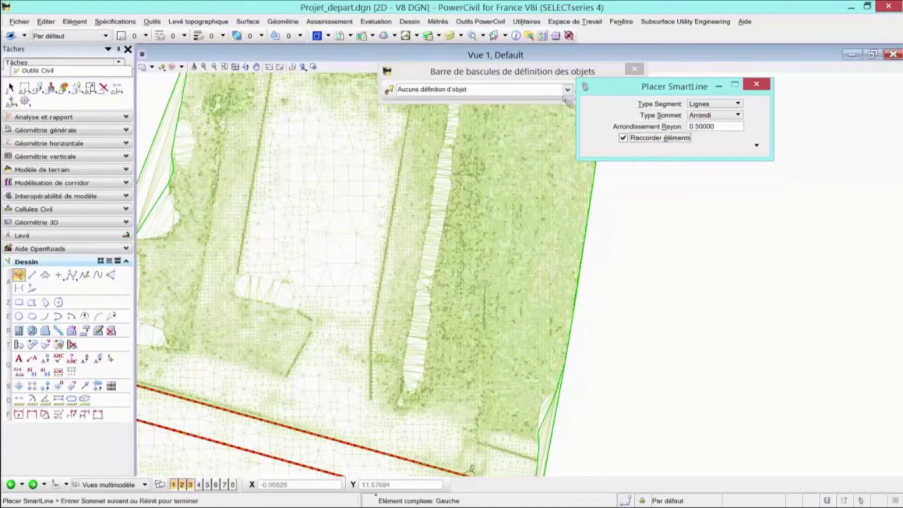
Make SITE_Plateforme from the Lignes group the active object definition, turn on its use, and abandon the line already begun
{"action": "left_click", "coordinate": [569, 91]}
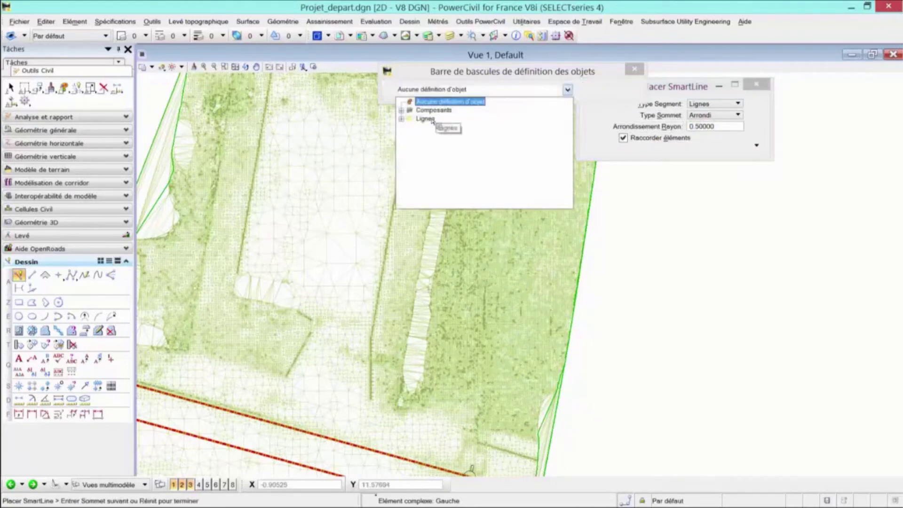
{"action": "left_click", "coordinate": [403, 119]}
{"action": "scroll", "coordinate": [411, 173], "scroll_direction": "down", "scroll_amount": 1}
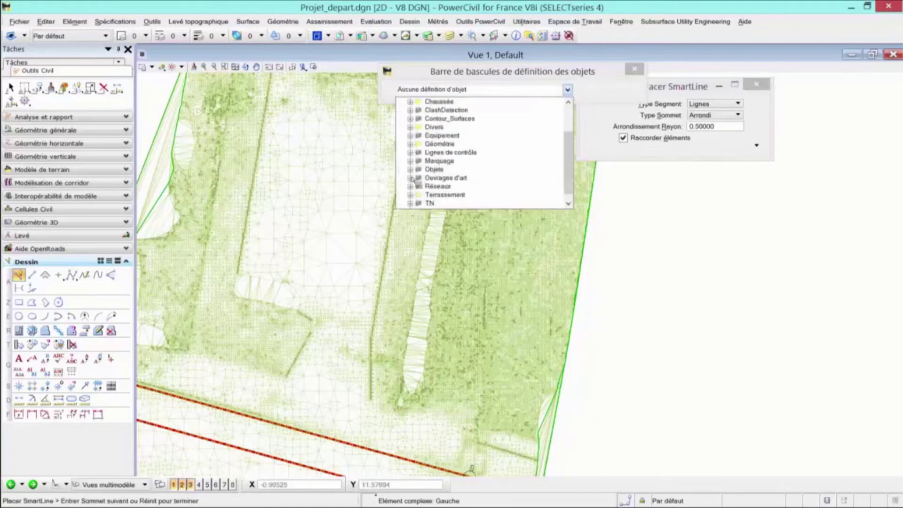
{"action": "left_click", "coordinate": [412, 202]}
{"action": "scroll", "coordinate": [426, 188], "scroll_direction": "down", "scroll_amount": 6}
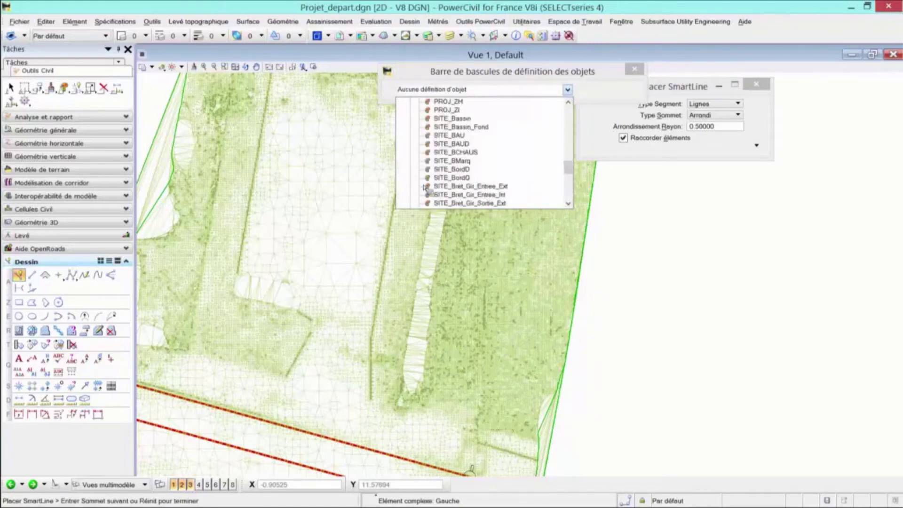
{"action": "scroll", "coordinate": [426, 188], "scroll_direction": "down", "scroll_amount": 3}
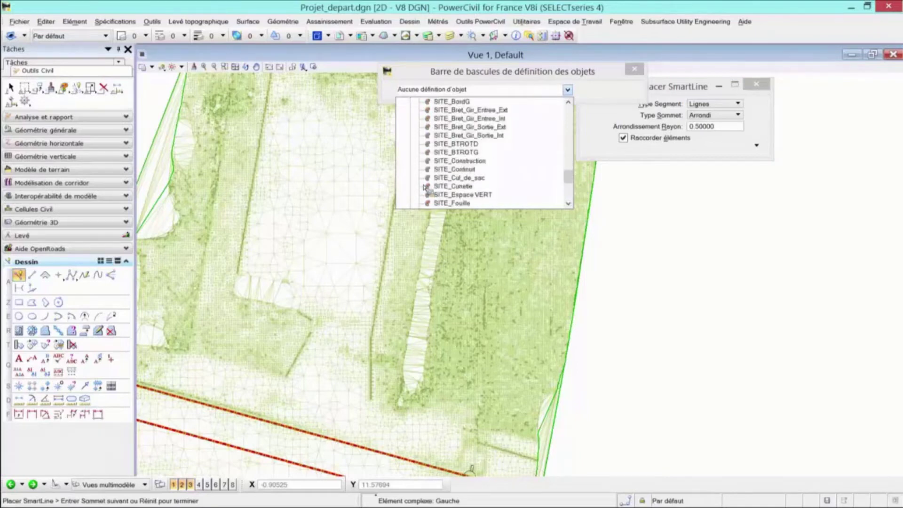
{"action": "scroll", "coordinate": [426, 188], "scroll_direction": "up", "scroll_amount": 3}
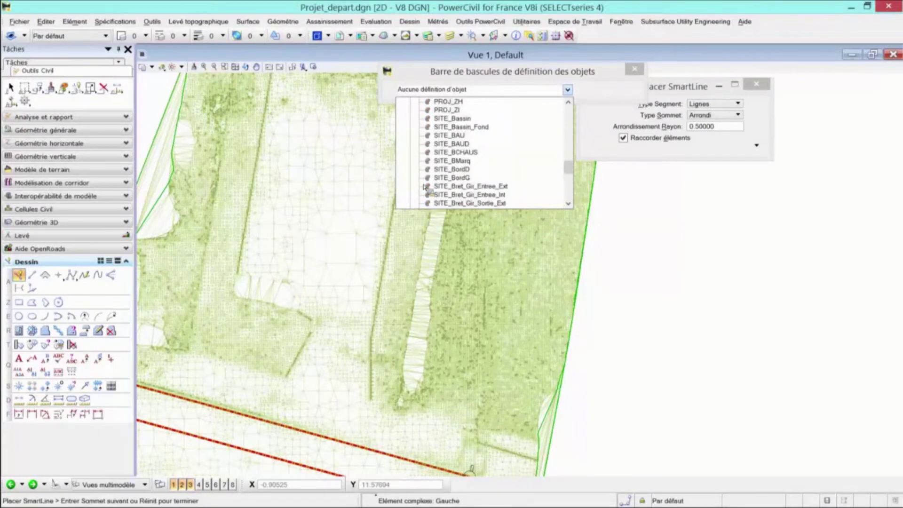
{"action": "scroll", "coordinate": [425, 187], "scroll_direction": "down", "scroll_amount": 4}
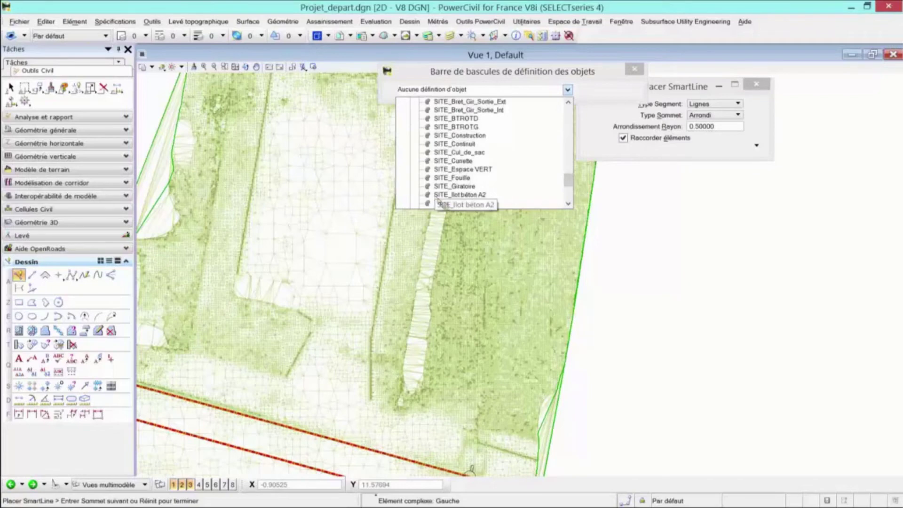
{"action": "scroll", "coordinate": [440, 200], "scroll_direction": "down", "scroll_amount": 2}
{"action": "left_click", "coordinate": [458, 186]}
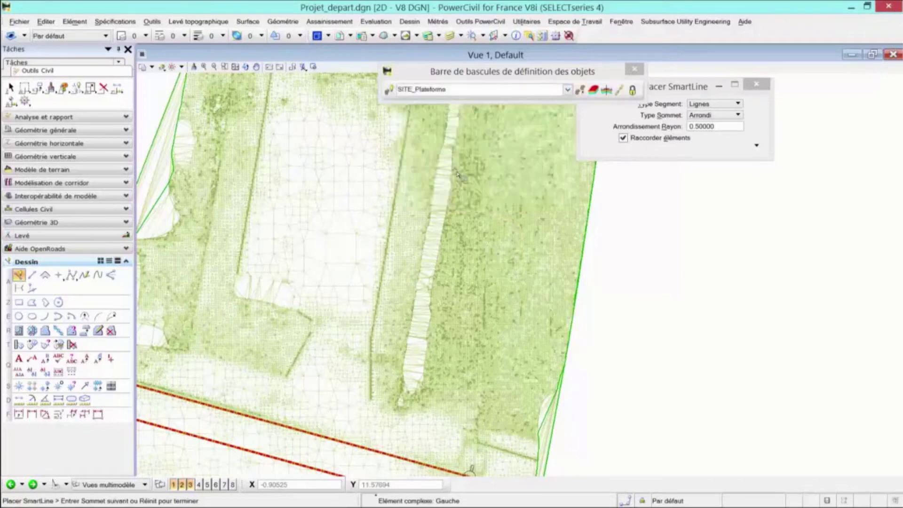
{"action": "left_click", "coordinate": [389, 89]}
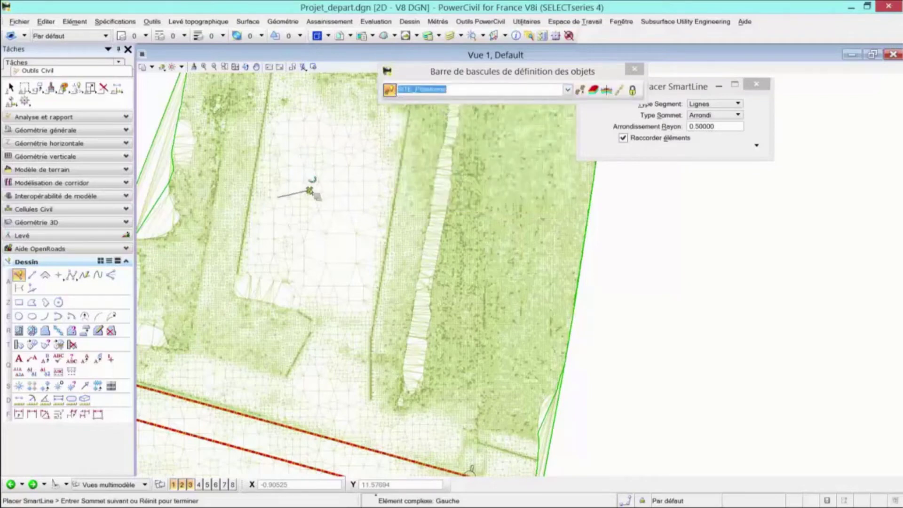
{"action": "right_click", "coordinate": [310, 191]}
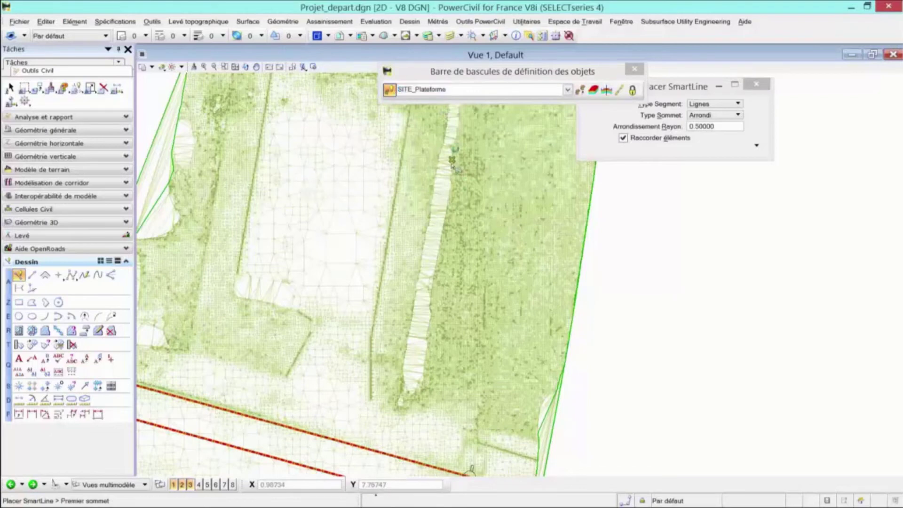
Draw a closed four-sided platform outline with rounded corners inside the car park area
{"action": "left_click", "coordinate": [275, 224]}
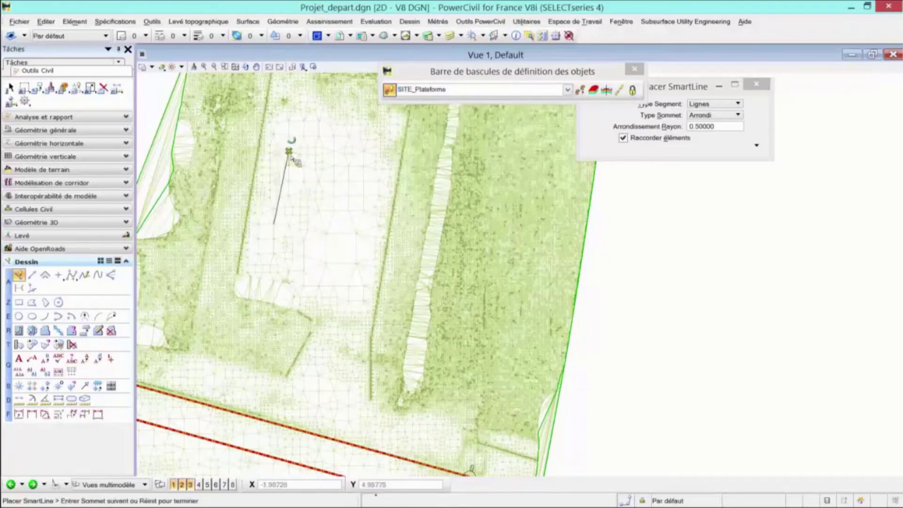
{"action": "left_click", "coordinate": [289, 152]}
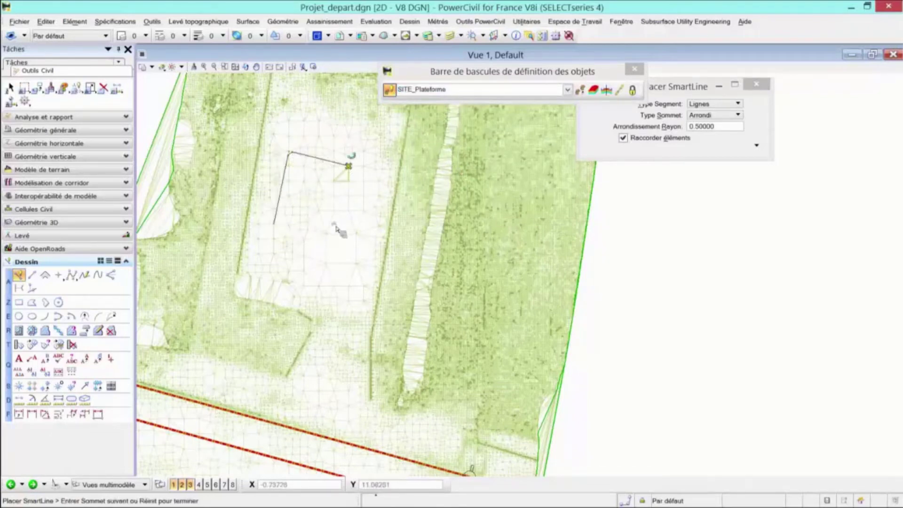
{"action": "left_click", "coordinate": [285, 224]}
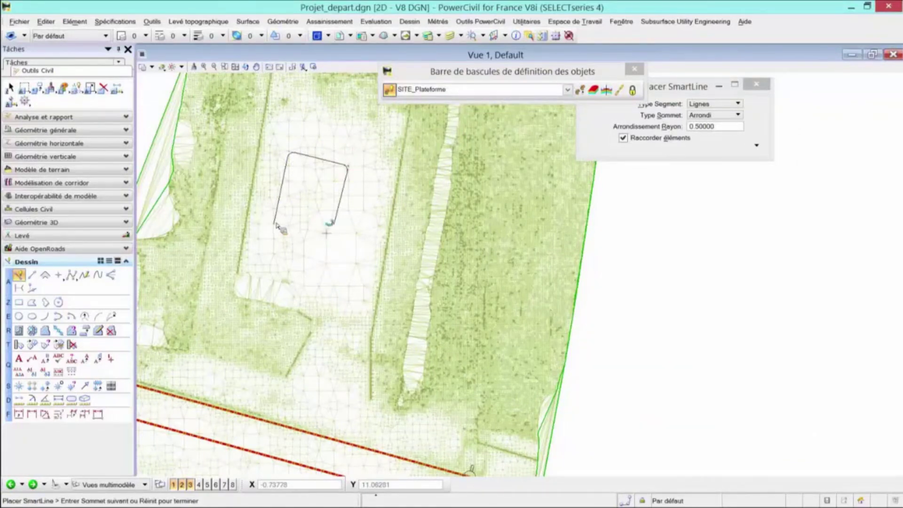
{"action": "left_click", "coordinate": [276, 224]}
{"action": "key", "text": "Escape"}
Define the rounded outline as a linear object named PFL with the active SITE_Plateforme definition
{"action": "left_click", "coordinate": [47, 143]}
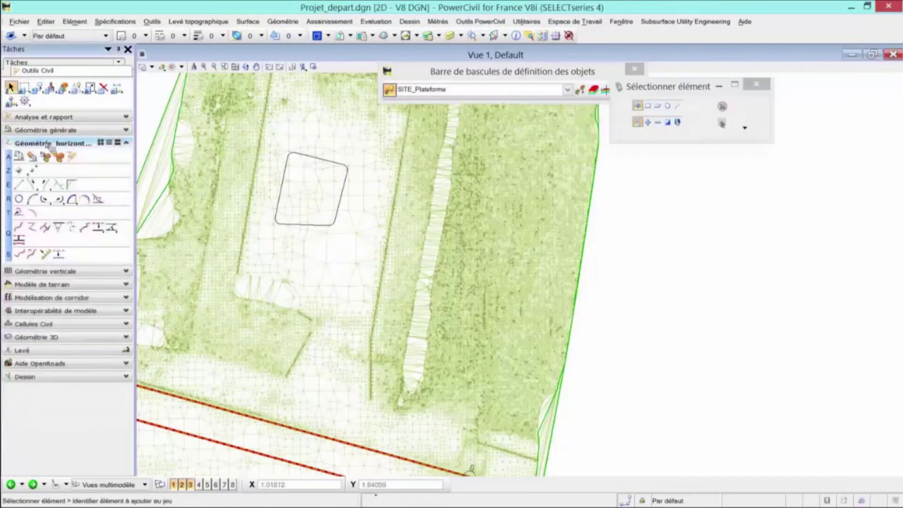
{"action": "left_click", "coordinate": [58, 157]}
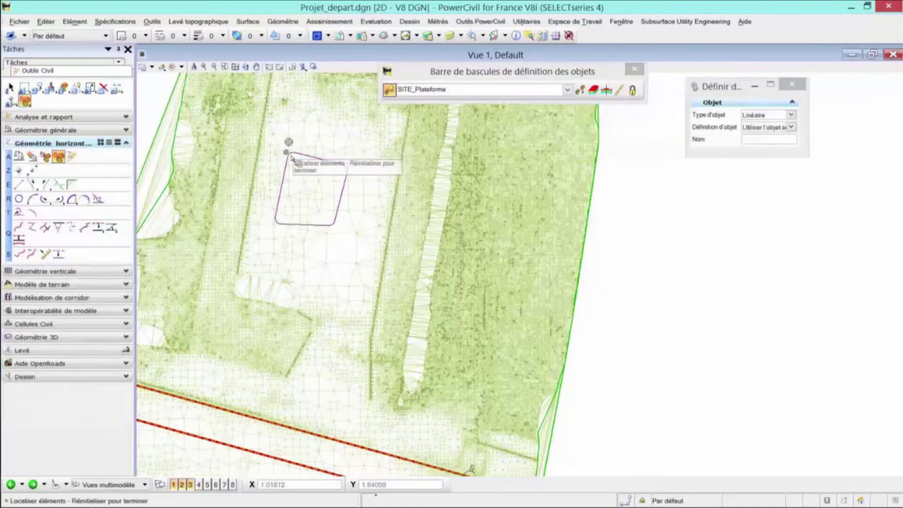
{"action": "scroll", "coordinate": [288, 157], "scroll_direction": "up", "scroll_amount": 2}
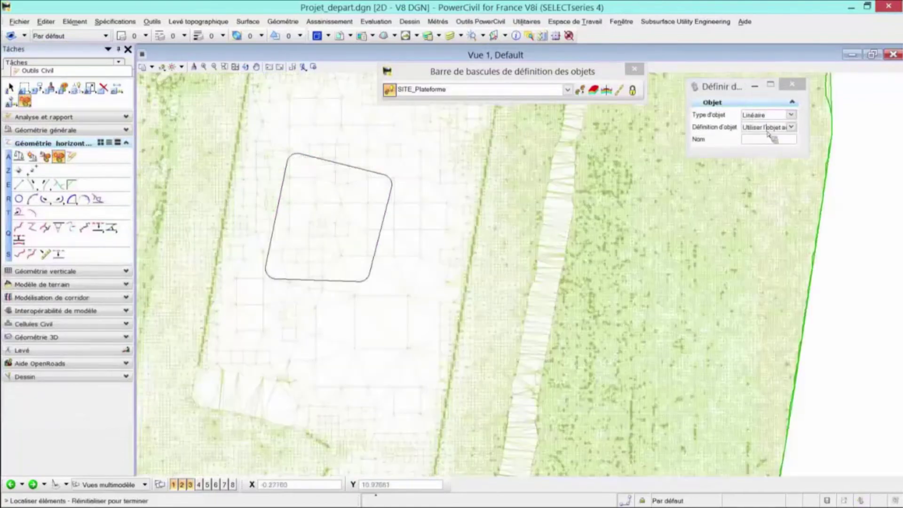
{"action": "left_click", "coordinate": [759, 141]}
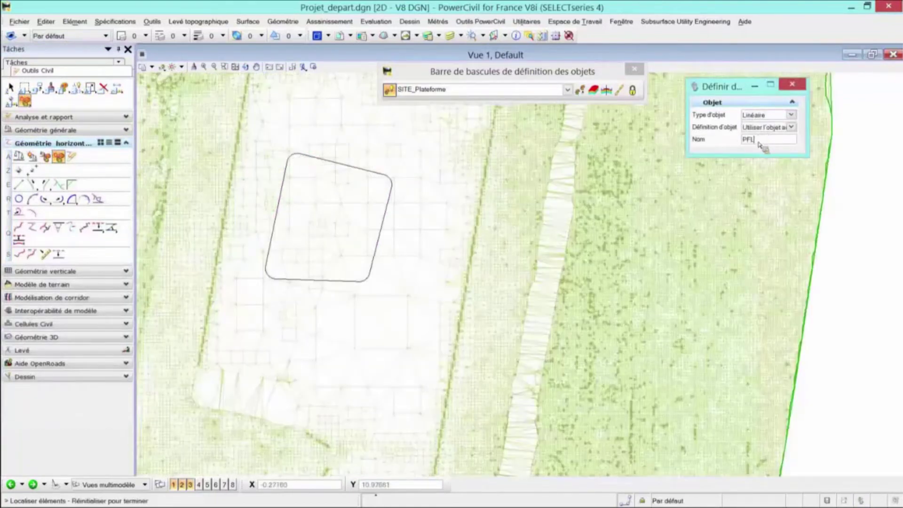
{"action": "key", "text": "Tab"}
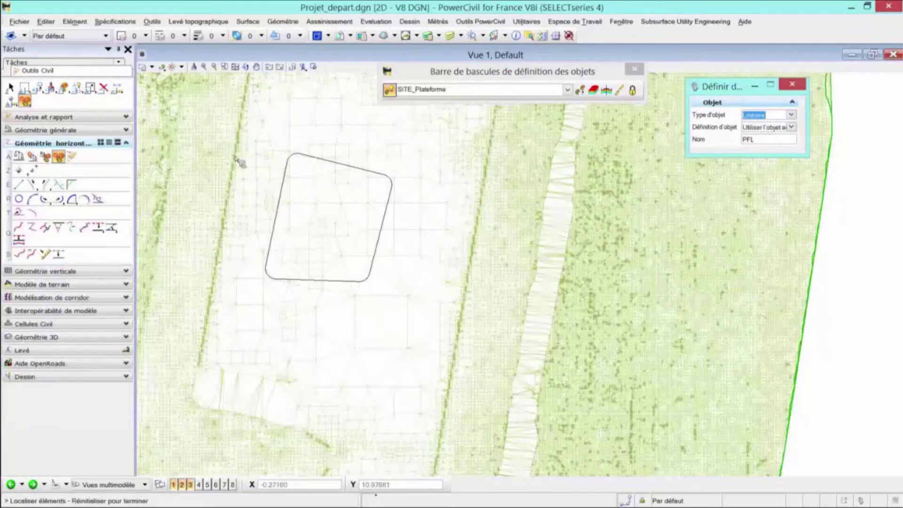
{"action": "left_click", "coordinate": [325, 184]}
{"action": "right_click", "coordinate": [302, 162]}
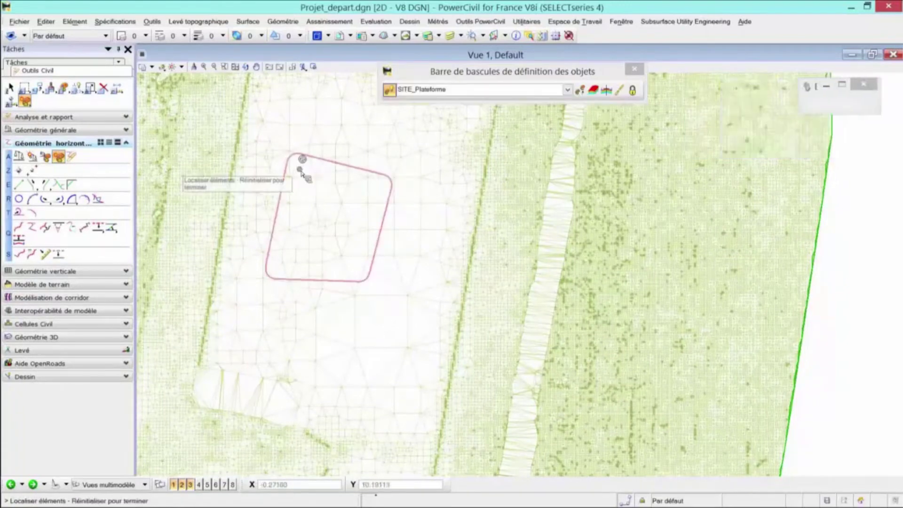
Open the PFL outline's longitudinal profile in view 2 and position its window clear of most of the platform in plan
{"action": "left_click", "coordinate": [302, 162]}
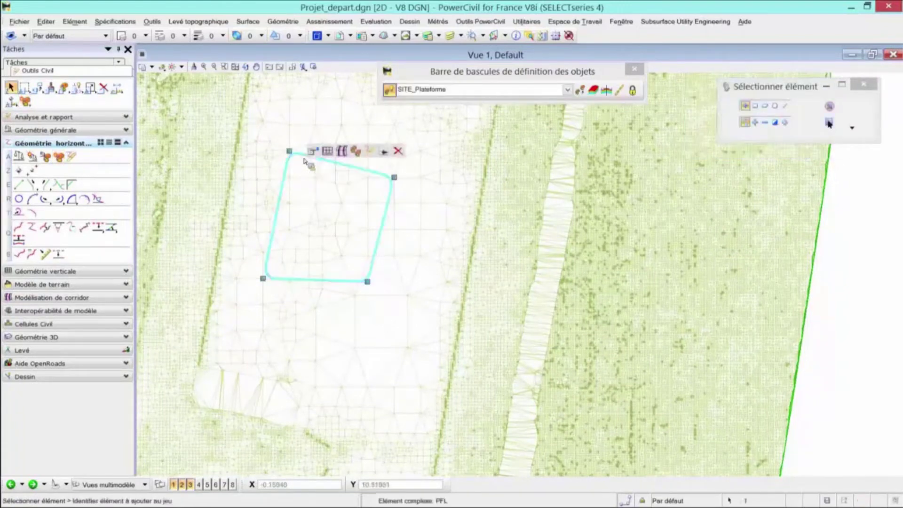
{"action": "left_click_drag", "start_coordinate": [289, 151], "coordinate": [278, 124]}
{"action": "right_click", "coordinate": [278, 123]}
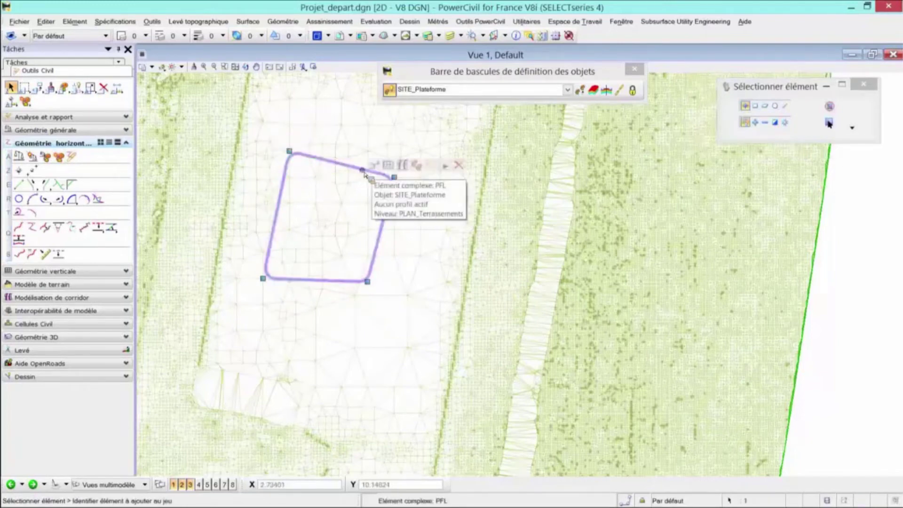
{"action": "left_click", "coordinate": [388, 165]}
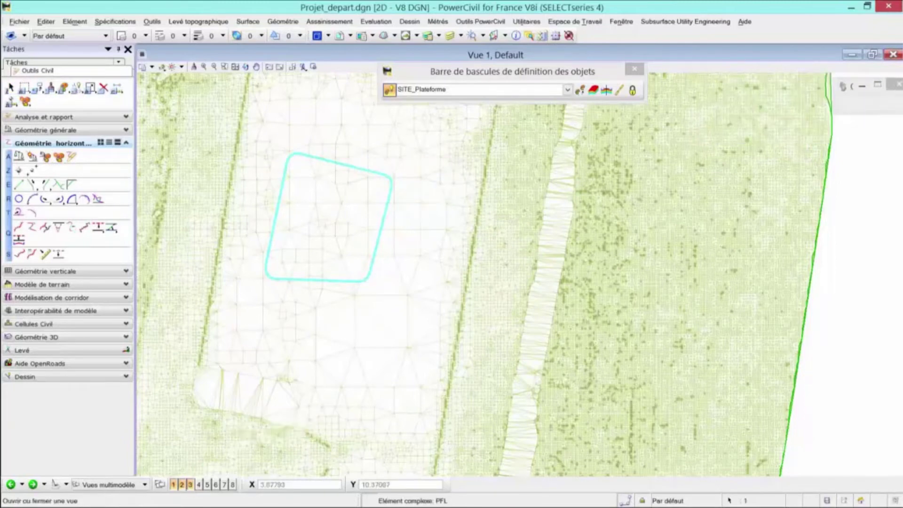
{"action": "left_click", "coordinate": [535, 198]}
{"action": "left_click_drag", "start_coordinate": [448, 280], "coordinate": [379, 286]}
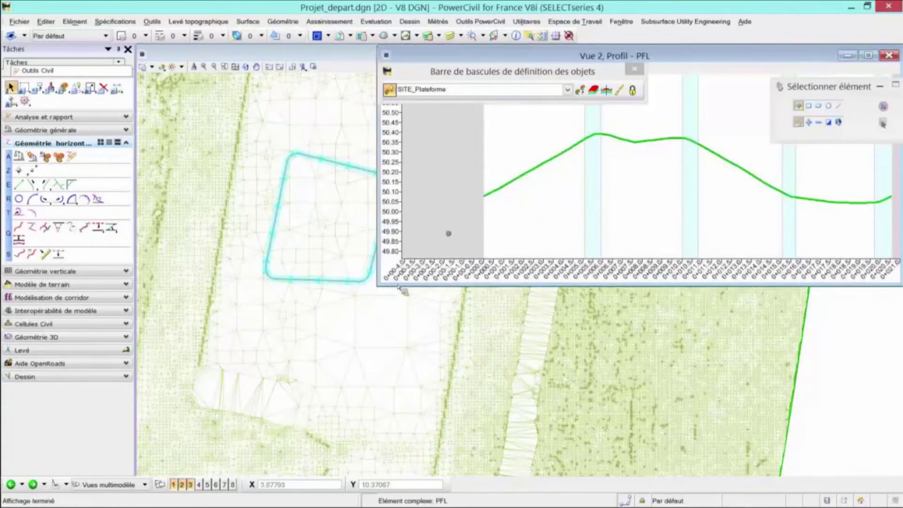
{"action": "left_click_drag", "start_coordinate": [550, 55], "coordinate": [546, 227]}
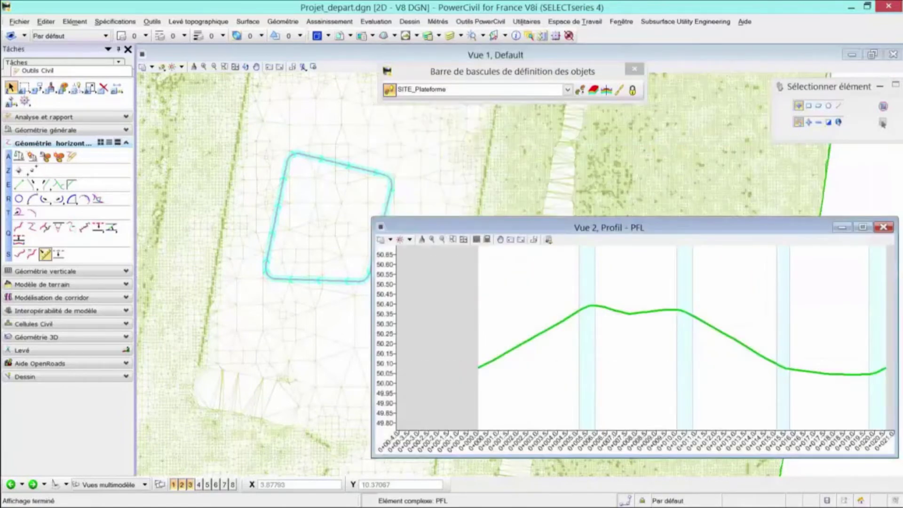
Give the PFL platform outline a vertical profile at the constant elevation of 50.40
{"action": "left_click", "coordinate": [53, 272]}
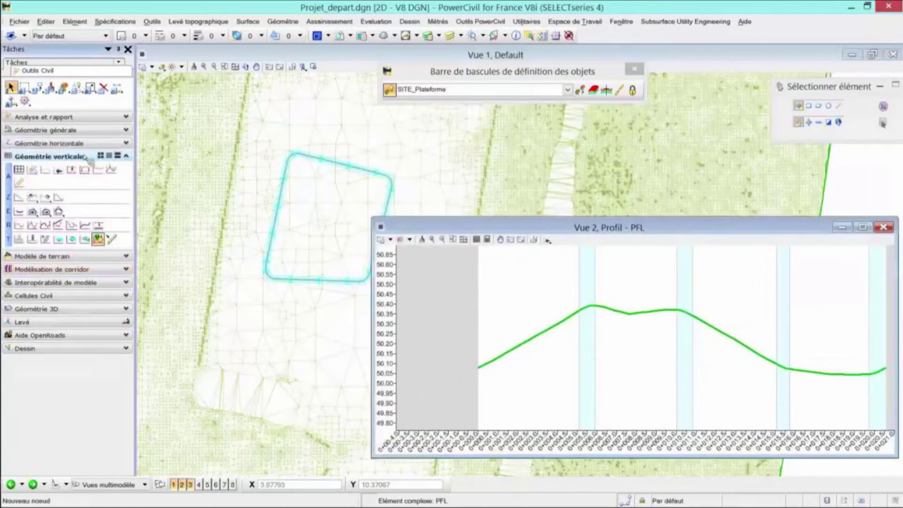
{"action": "left_click", "coordinate": [47, 171]}
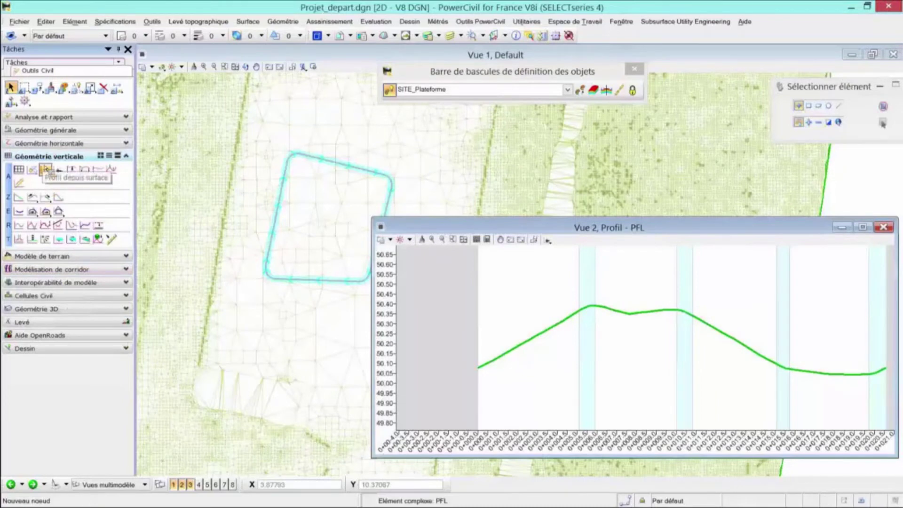
{"action": "left_click", "coordinate": [32, 211]}
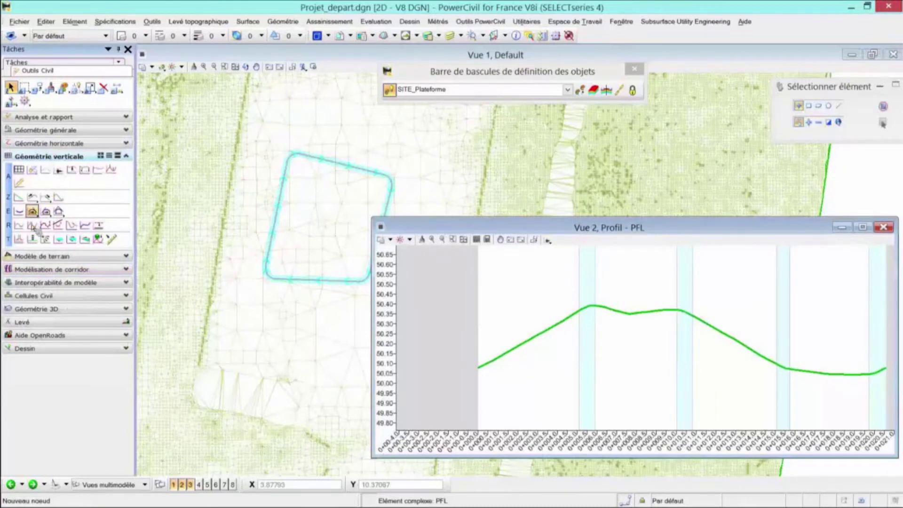
{"action": "left_click", "coordinate": [500, 351]}
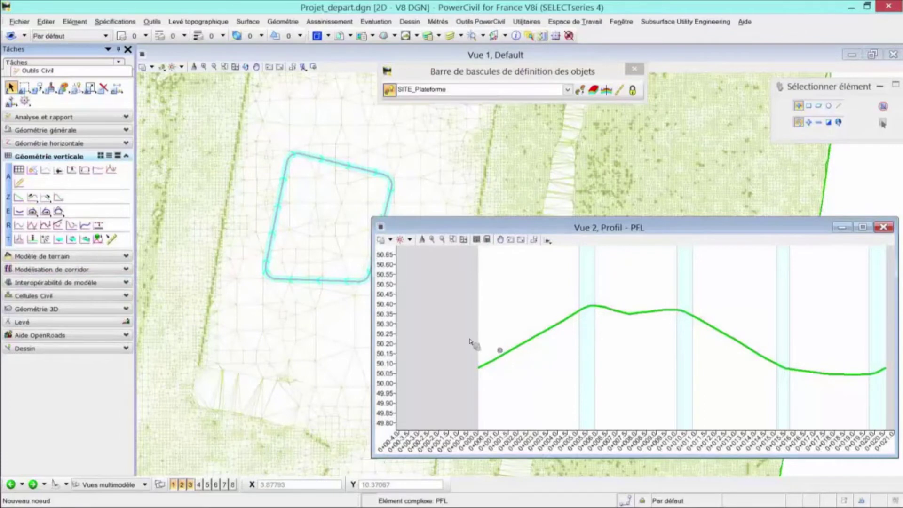
{"action": "left_click", "coordinate": [34, 240]}
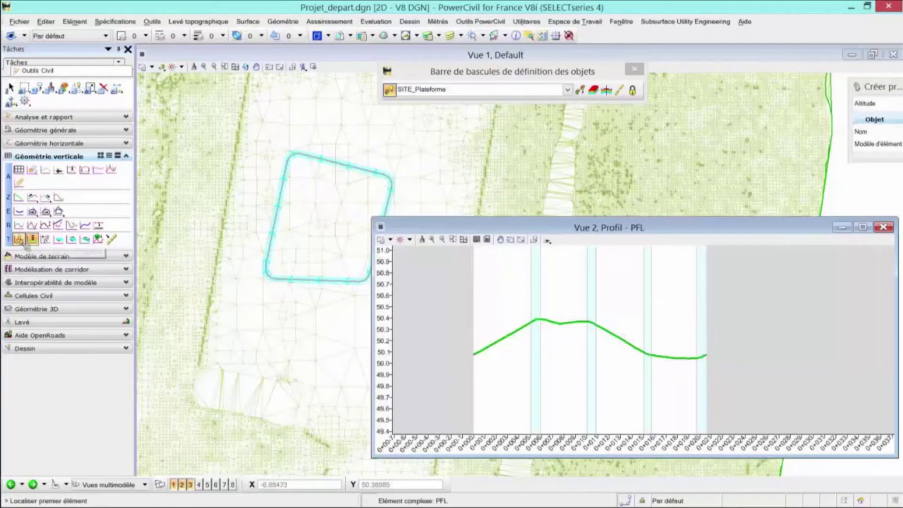
{"action": "left_click", "coordinate": [35, 241]}
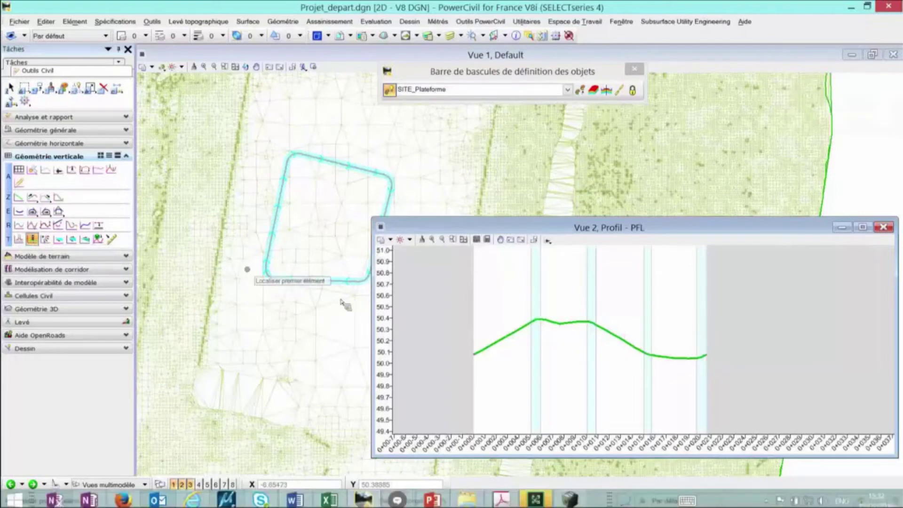
{"action": "left_click", "coordinate": [308, 286]}
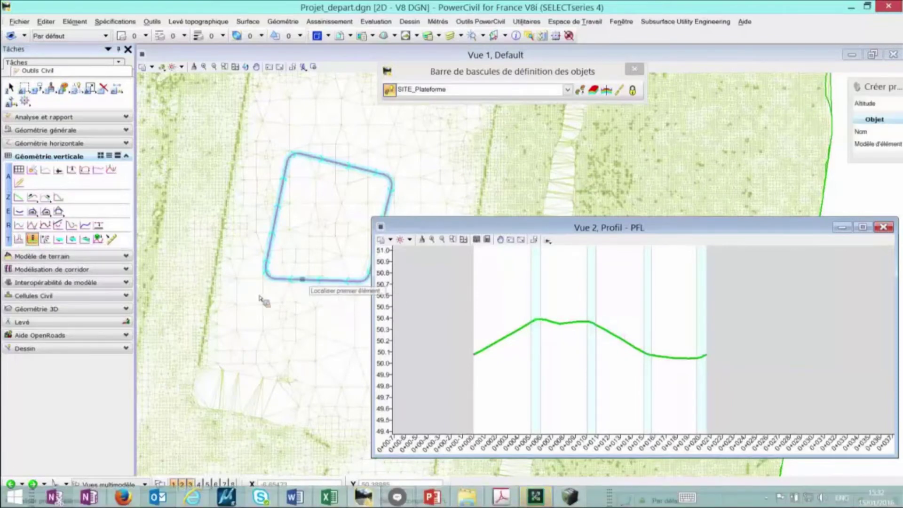
{"action": "left_click", "coordinate": [259, 297]}
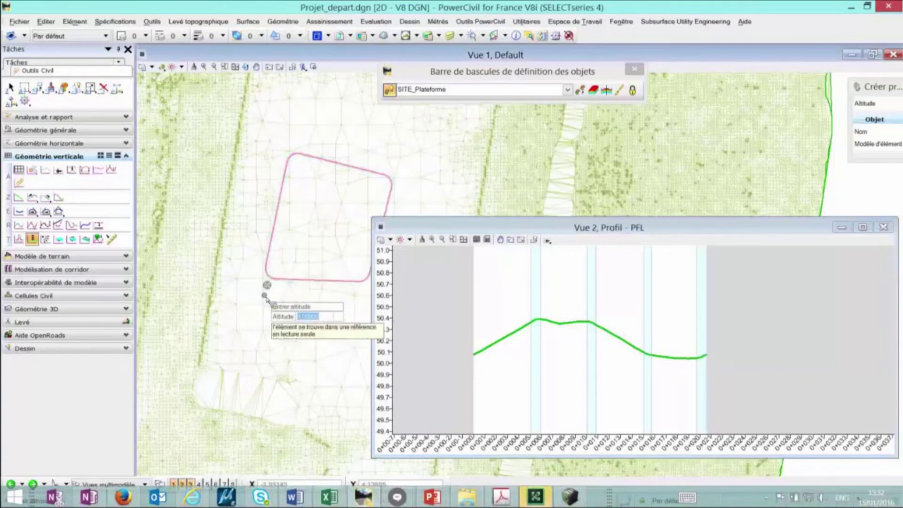
{"action": "type", "text": "50.40000"}
{"action": "key", "text": "Return"}
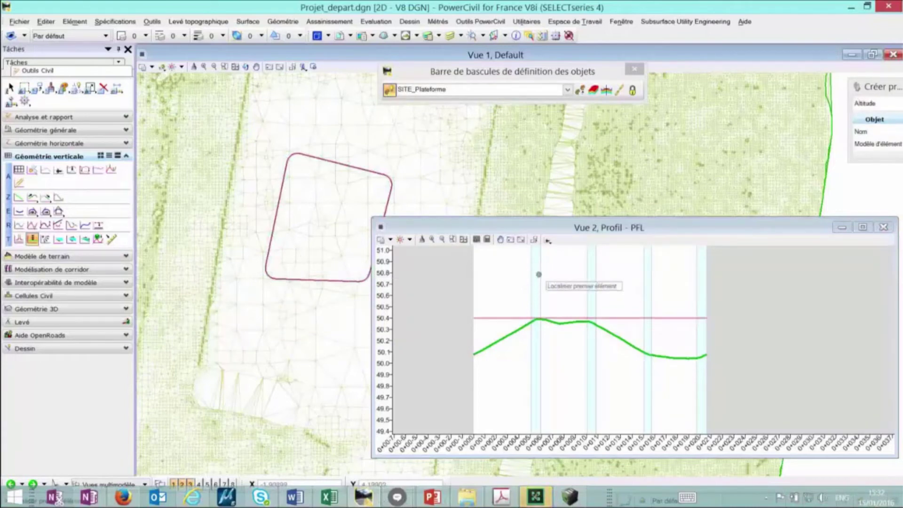
Restore the tiled plan, profile and 3D views, and frame the platform surface obliquely in the 3D view
{"action": "key", "text": "Escape"}
{"action": "left_click", "coordinate": [496, 322]}
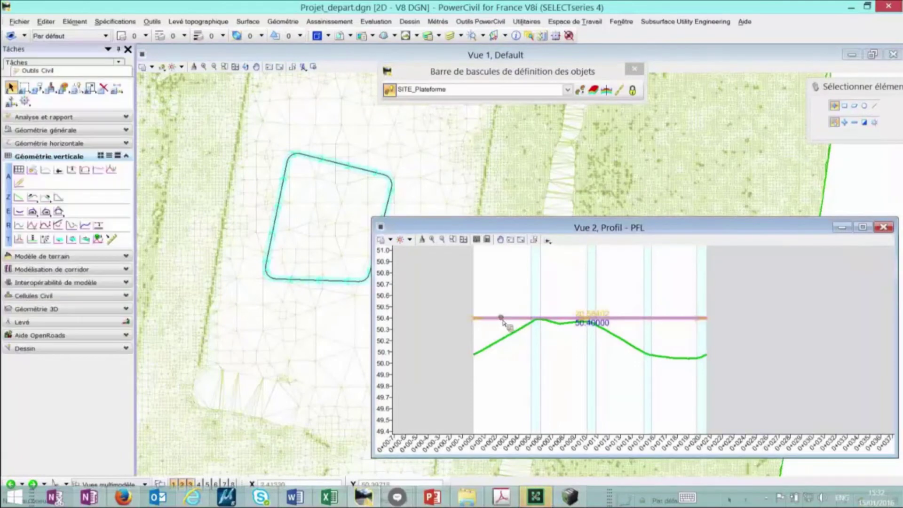
{"action": "left_click_drag", "start_coordinate": [507, 228], "coordinate": [528, 55]}
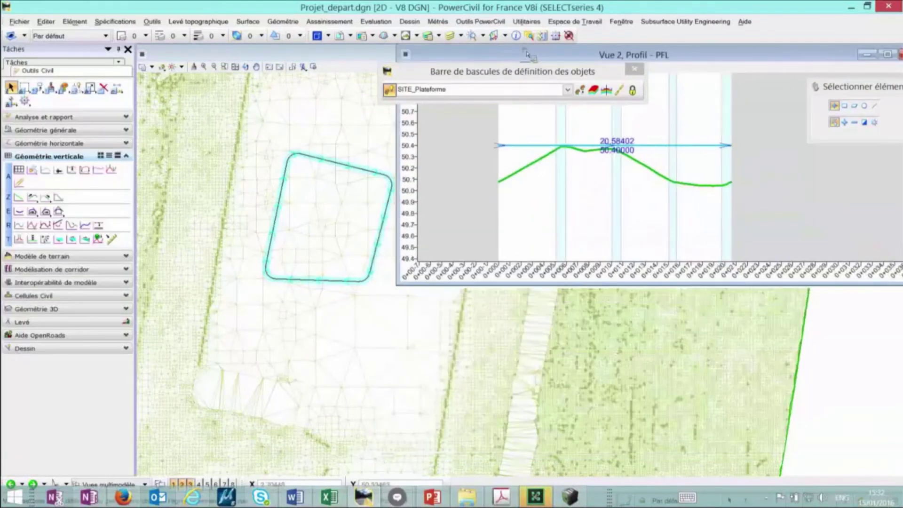
{"action": "left_click", "coordinate": [874, 54]}
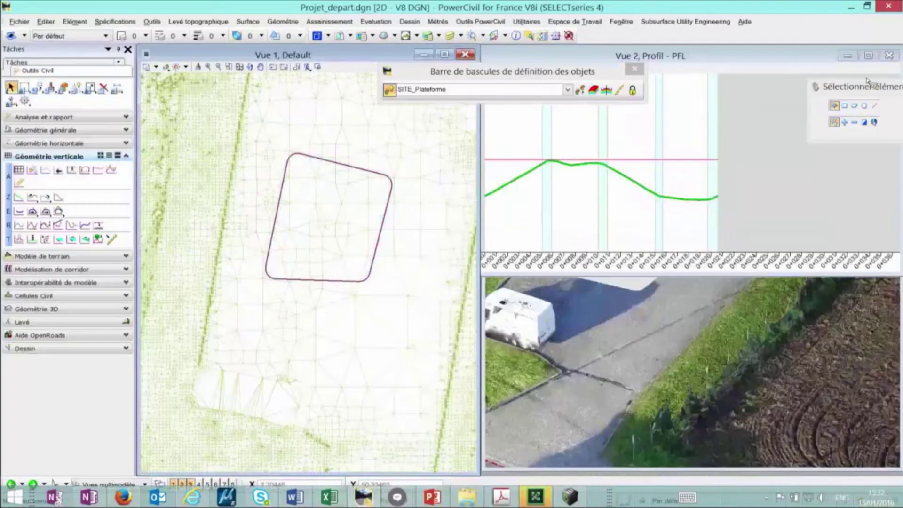
{"action": "scroll", "coordinate": [725, 367], "scroll_direction": "down", "scroll_amount": 2}
{"action": "middle_click_drag", "start_coordinate": [723, 365], "coordinate": [702, 393]}
{"action": "scroll", "coordinate": [701, 392], "scroll_direction": "up", "scroll_amount": 3}
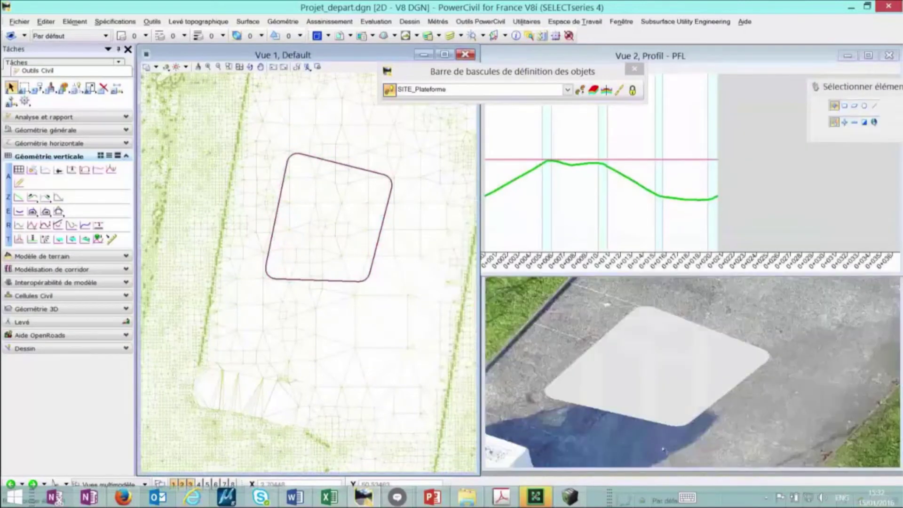
{"action": "middle_click_drag", "start_coordinate": [712, 448], "coordinate": [693, 391], "text": "shift"}
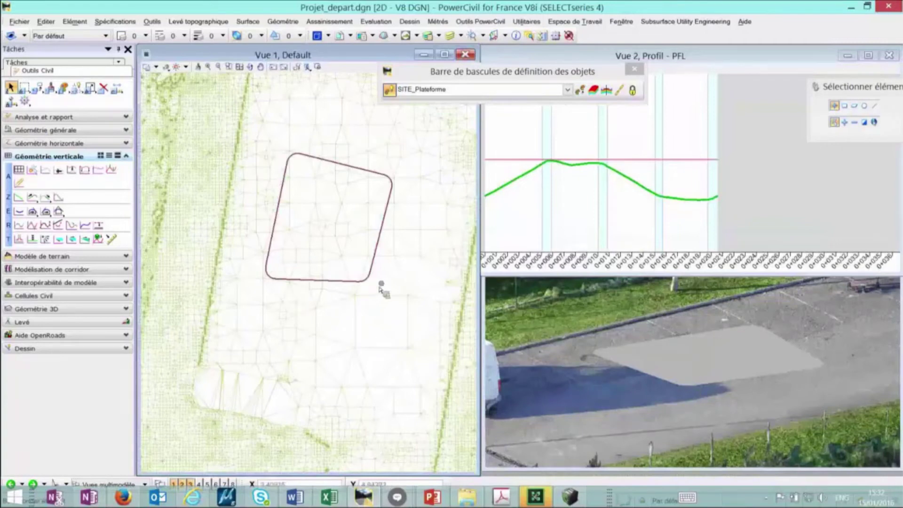
Begin applying a linear template to the PFL outline and open the Composants\Talus category of the template library
{"action": "mouse_move", "coordinate": [372, 272]}
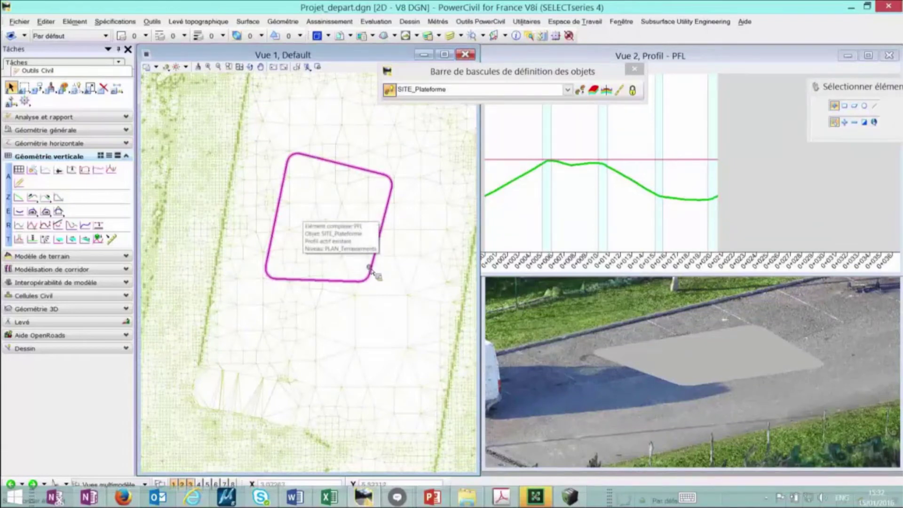
{"action": "left_click", "coordinate": [372, 268]}
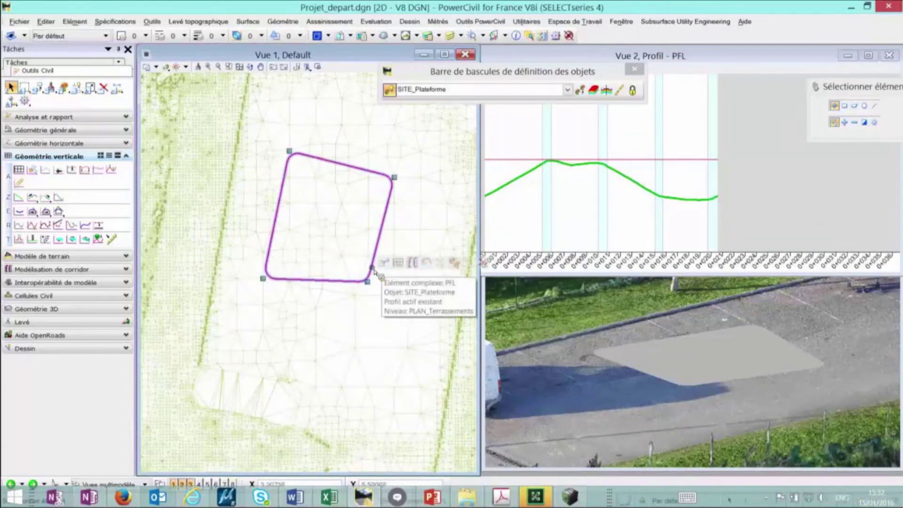
{"action": "left_click", "coordinate": [426, 262]}
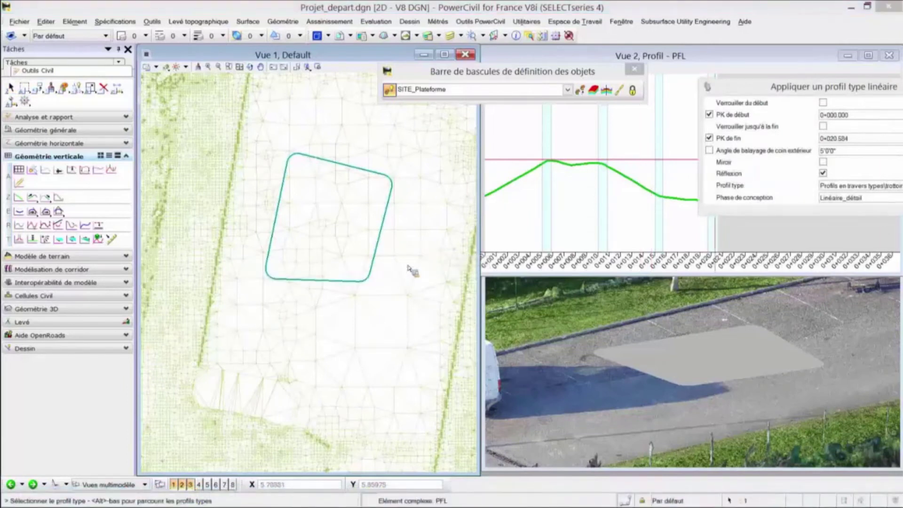
{"action": "left_click_drag", "start_coordinate": [730, 97], "coordinate": [600, 96]}
{"action": "left_click", "coordinate": [824, 187]}
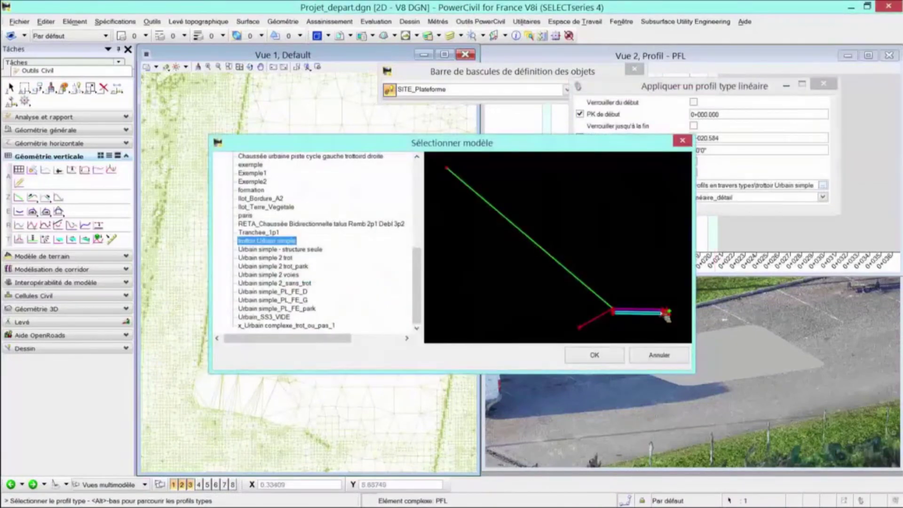
{"action": "left_click_drag", "start_coordinate": [694, 311], "coordinate": [835, 311]}
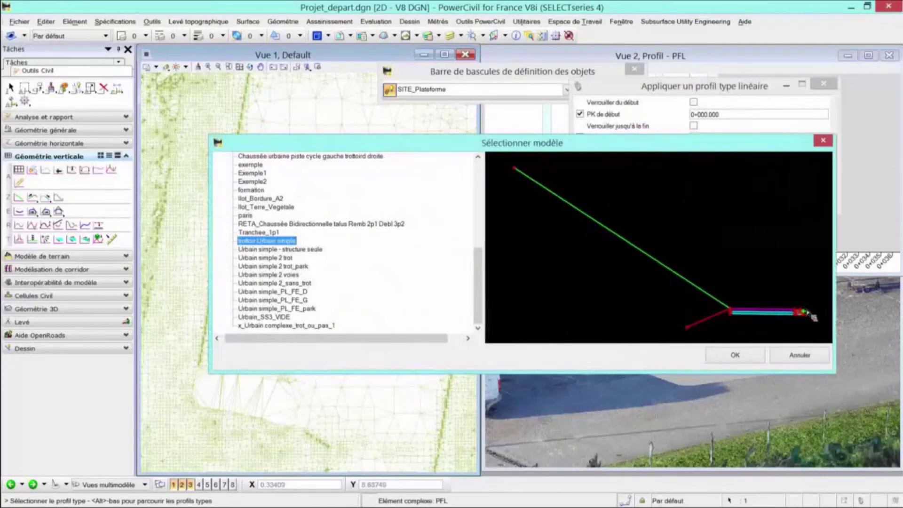
{"action": "left_click_drag", "start_coordinate": [478, 266], "coordinate": [493, 176]}
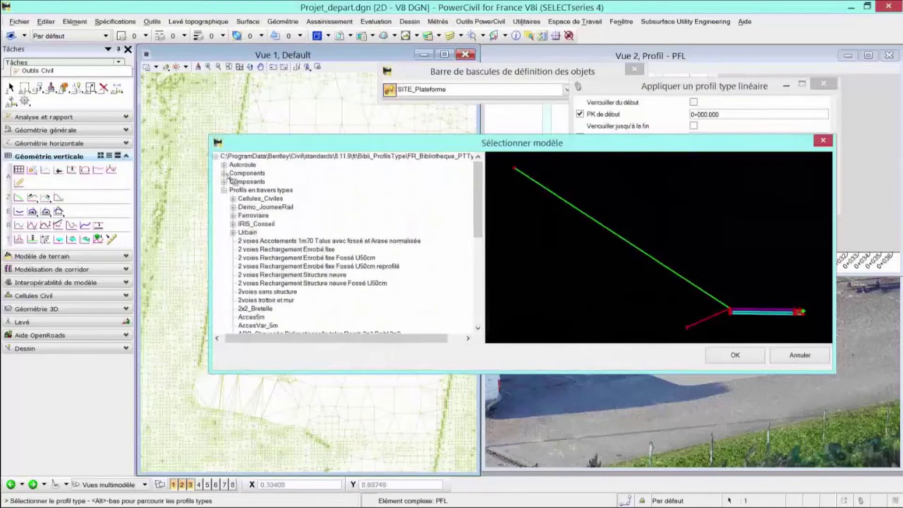
{"action": "left_click", "coordinate": [224, 191]}
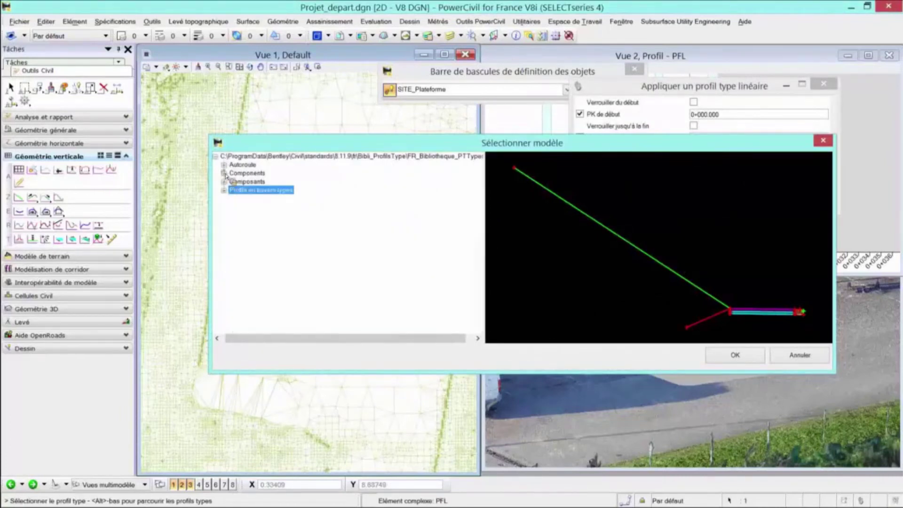
{"action": "left_click", "coordinate": [225, 182]}
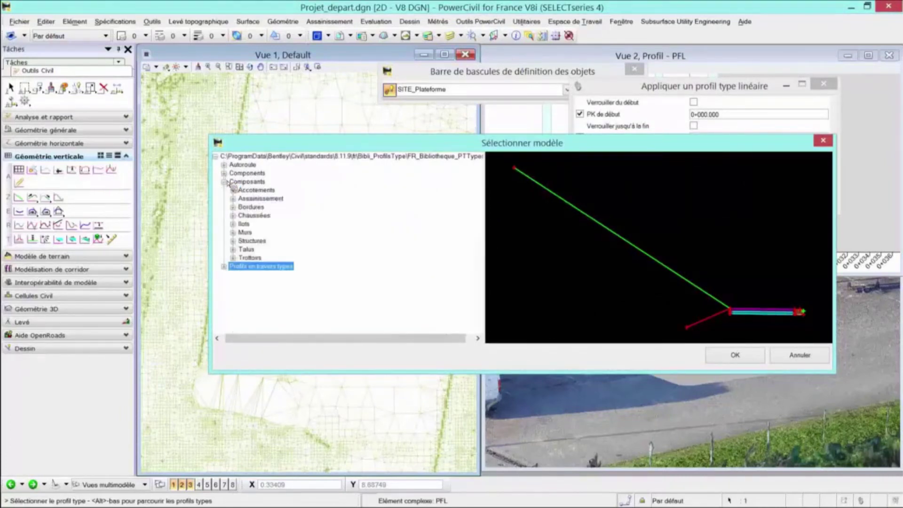
{"action": "left_click", "coordinate": [236, 256]}
Compare the slope templates Pente simple Déblais (3p2), Talus bassin Chemin 3 m and Talus Bassin, and choose Talus Bassin
{"action": "left_click", "coordinate": [266, 299]}
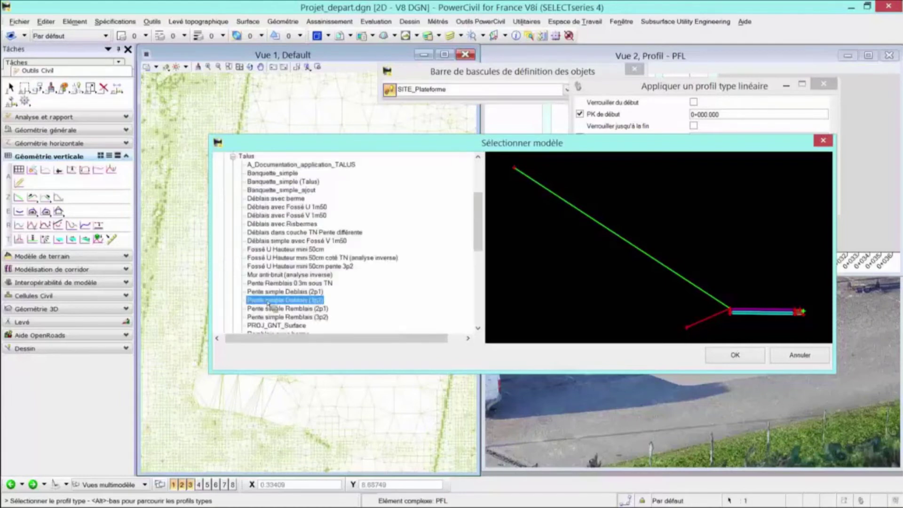
{"action": "scroll", "coordinate": [269, 303], "scroll_direction": "down", "scroll_amount": 3}
{"action": "scroll", "coordinate": [269, 304], "scroll_direction": "down", "scroll_amount": 2}
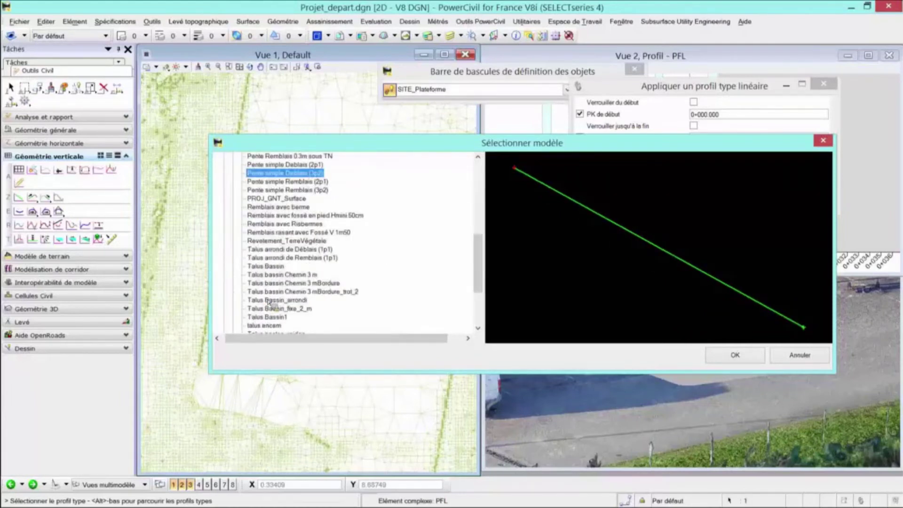
{"action": "left_click", "coordinate": [266, 266]}
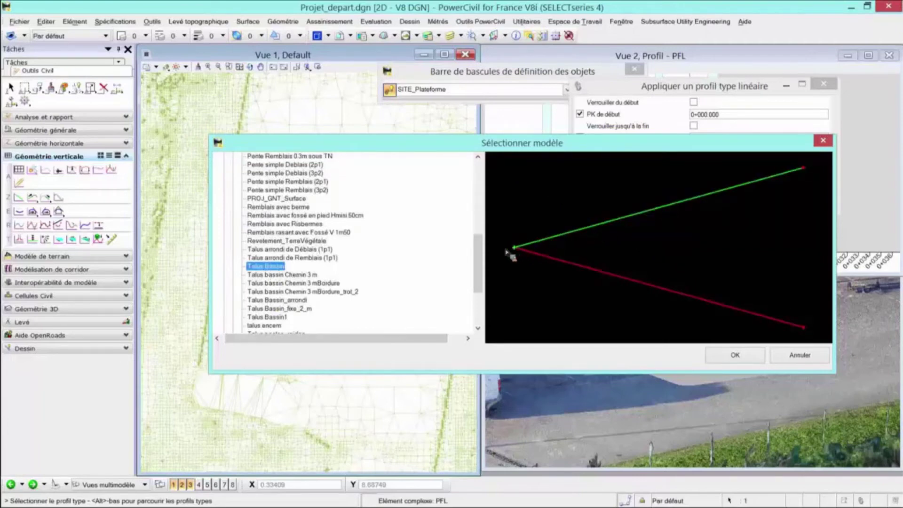
{"action": "left_click", "coordinate": [284, 277]}
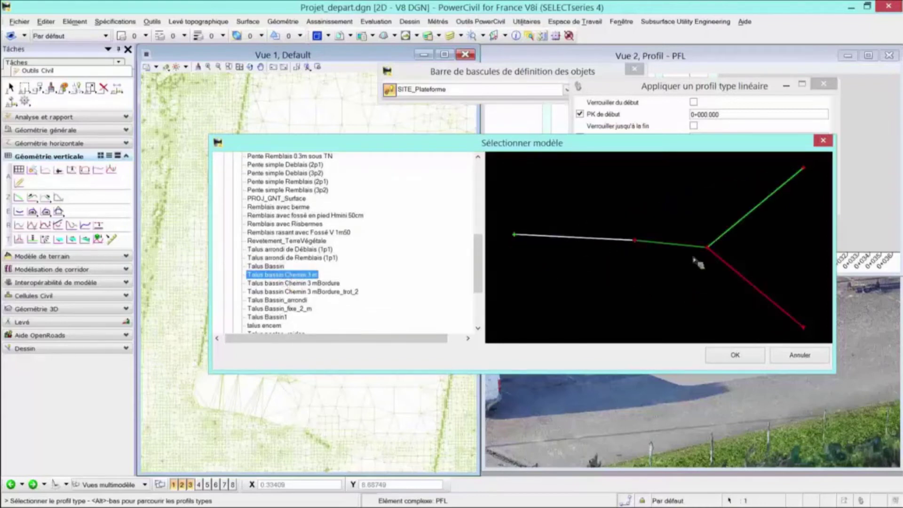
{"action": "left_click", "coordinate": [266, 266]}
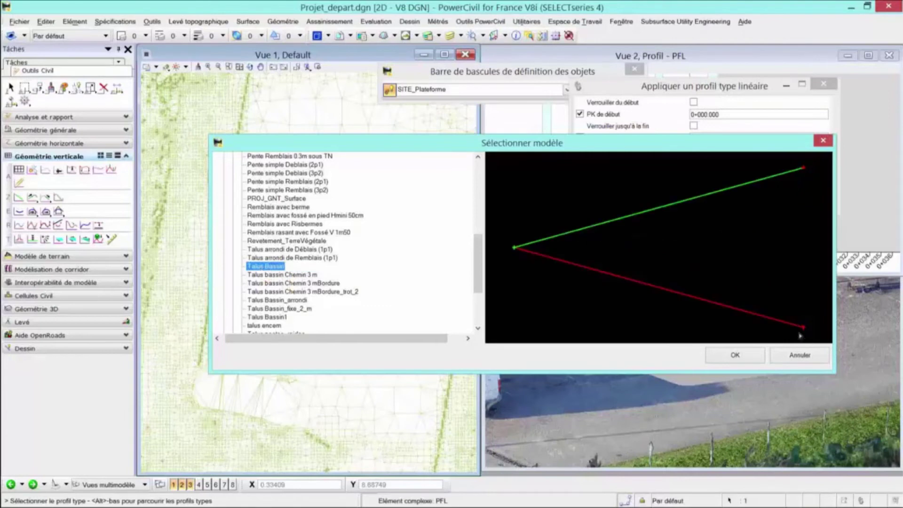
{"action": "left_click", "coordinate": [735, 356]}
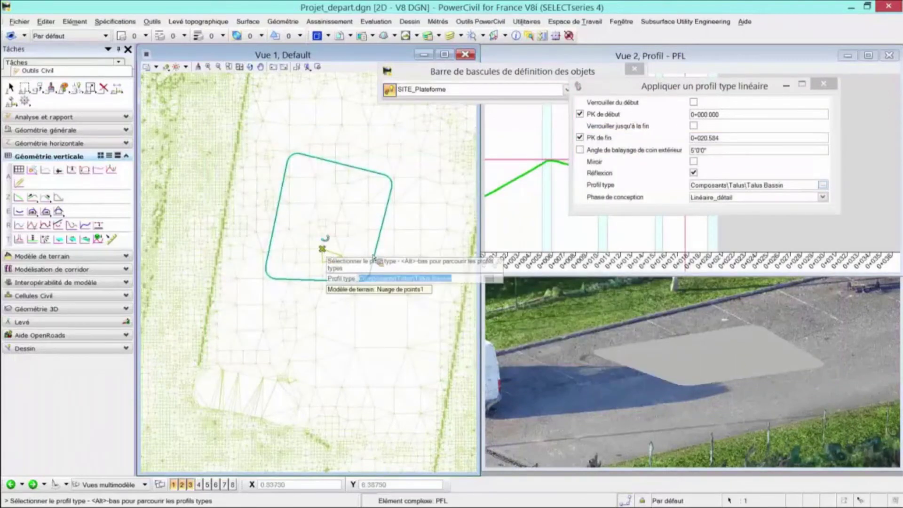
Apply the Talus Bassin template outside the PFL outline from 0+000.000 to 0+020.584 with a 5° outer corner sweep, and inspect the slope in 3D
{"action": "left_click", "coordinate": [369, 323]}
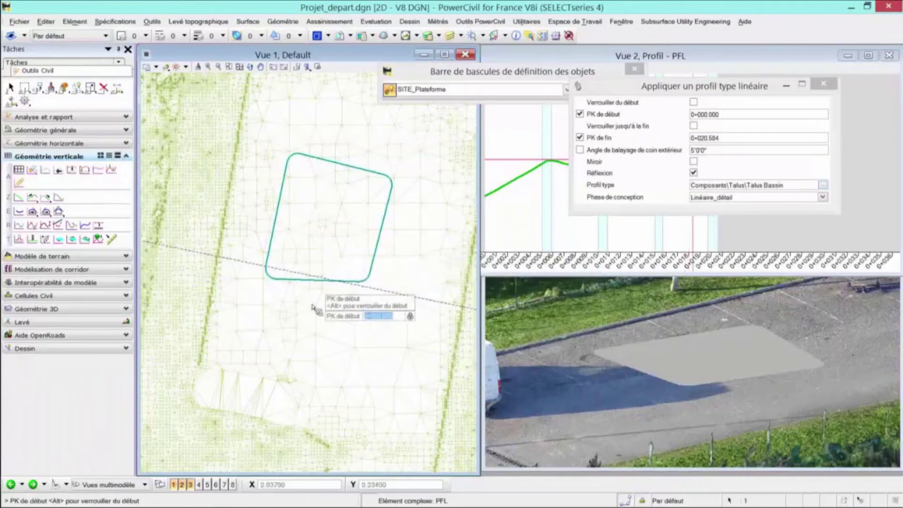
{"action": "left_click", "coordinate": [305, 235]}
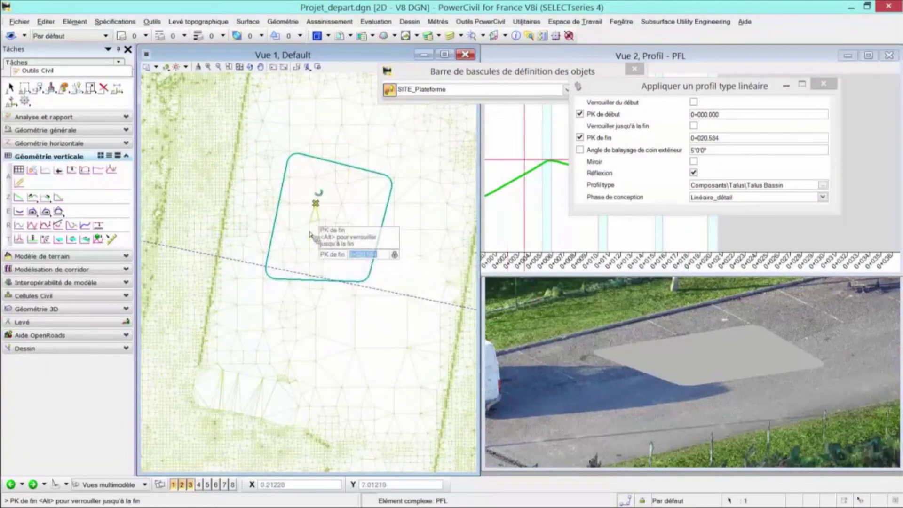
{"action": "left_click", "coordinate": [320, 214]}
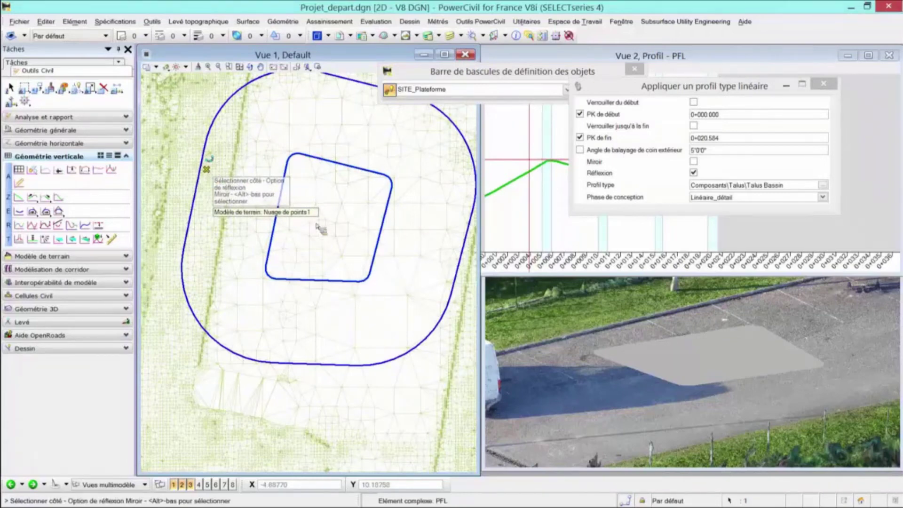
{"action": "left_click", "coordinate": [207, 196]}
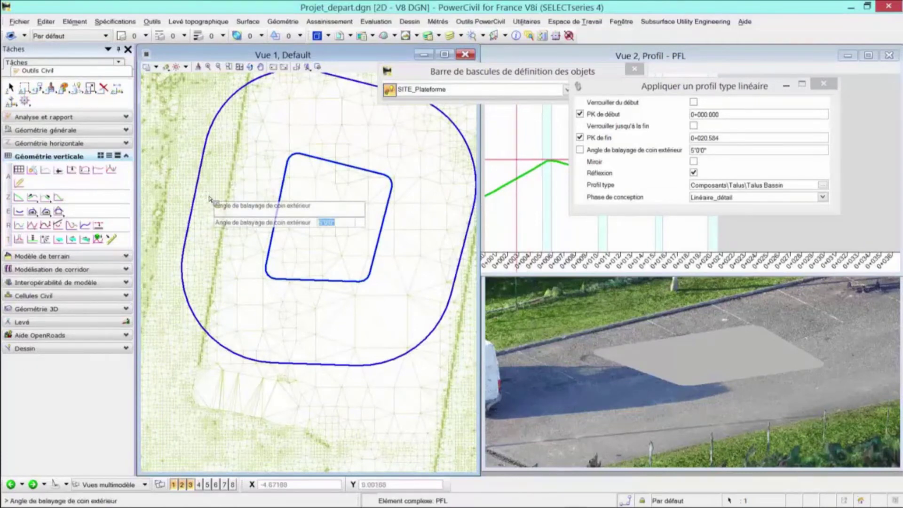
{"action": "left_click", "coordinate": [209, 198]}
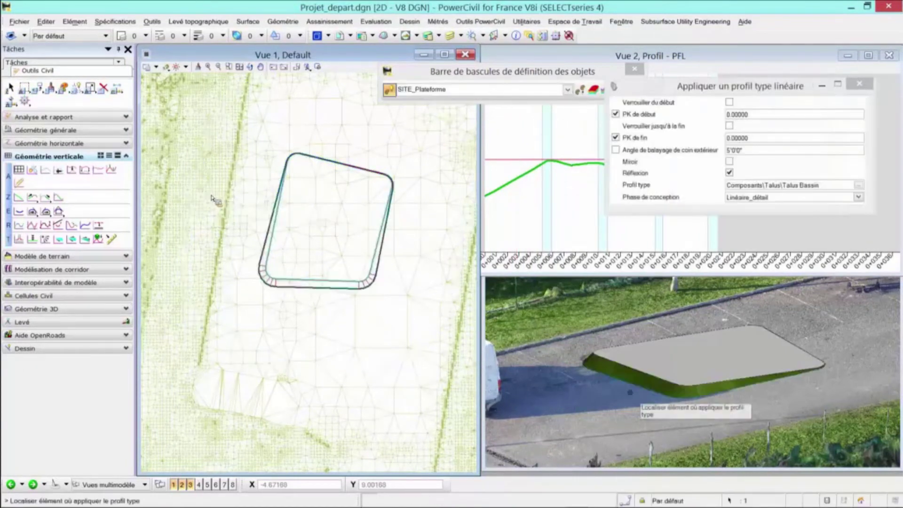
{"action": "scroll", "coordinate": [705, 413], "scroll_direction": "up", "scroll_amount": 3}
{"action": "middle_click_drag", "start_coordinate": [664, 408], "coordinate": [656, 441]}
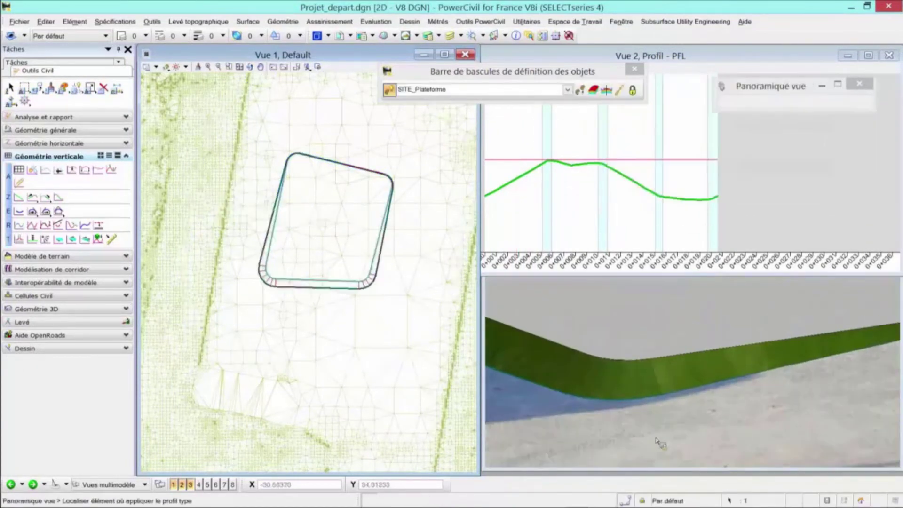
{"action": "right_click", "coordinate": [362, 335]}
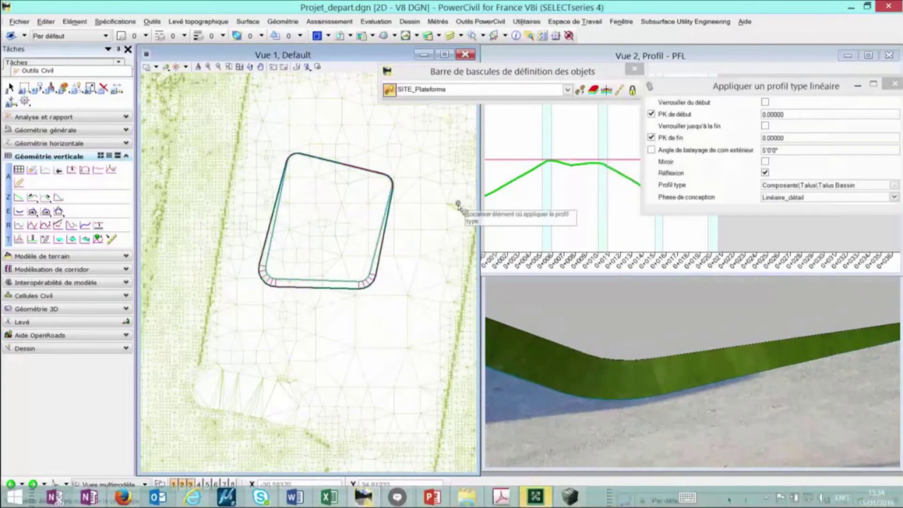
Narrow the plan view window and frame the PFL platform outline and its slope lines in it
{"action": "left_click_drag", "start_coordinate": [480, 211], "coordinate": [400, 212]}
{"action": "scroll", "coordinate": [308, 235], "scroll_direction": "up", "scroll_amount": 3}
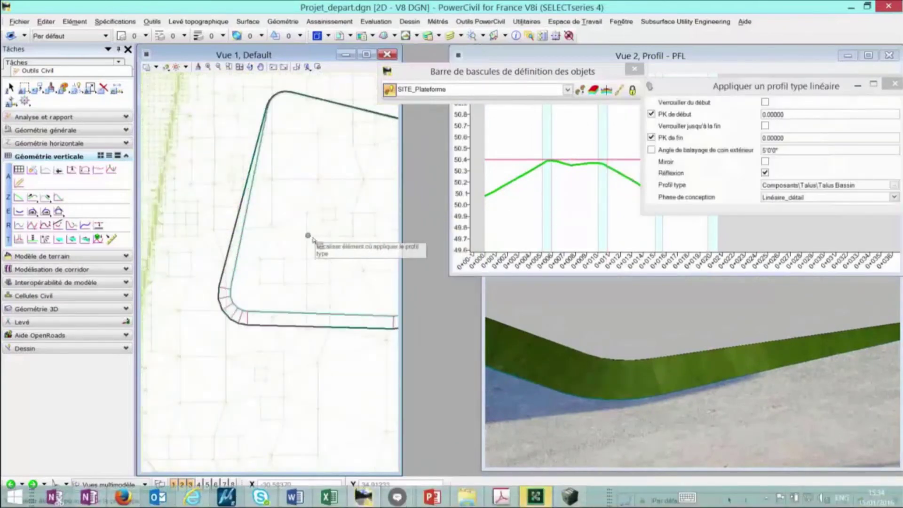
{"action": "middle_click_drag", "start_coordinate": [300, 255], "coordinate": [218, 246]}
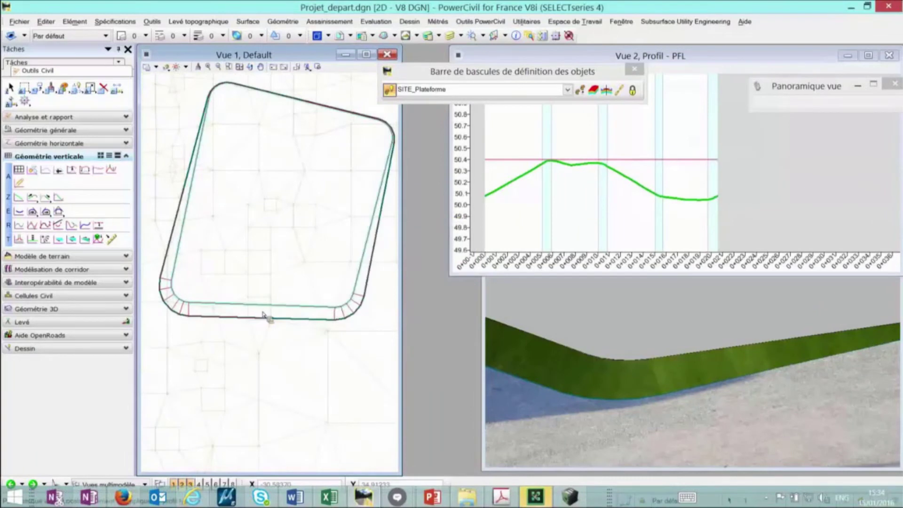
{"action": "left_click", "coordinate": [264, 305]}
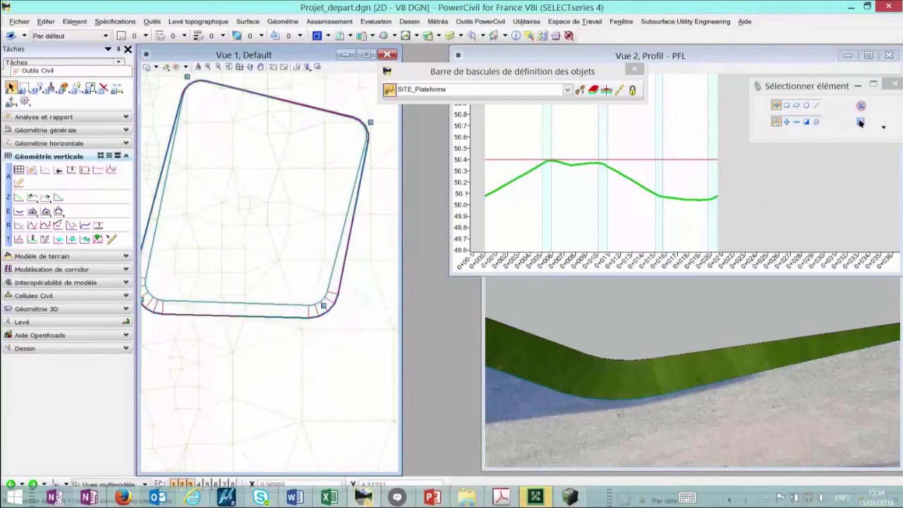
Enlarge the 3D view window and inspect the platform surface and its side slopes from several angles
{"action": "left_click", "coordinate": [487, 309]}
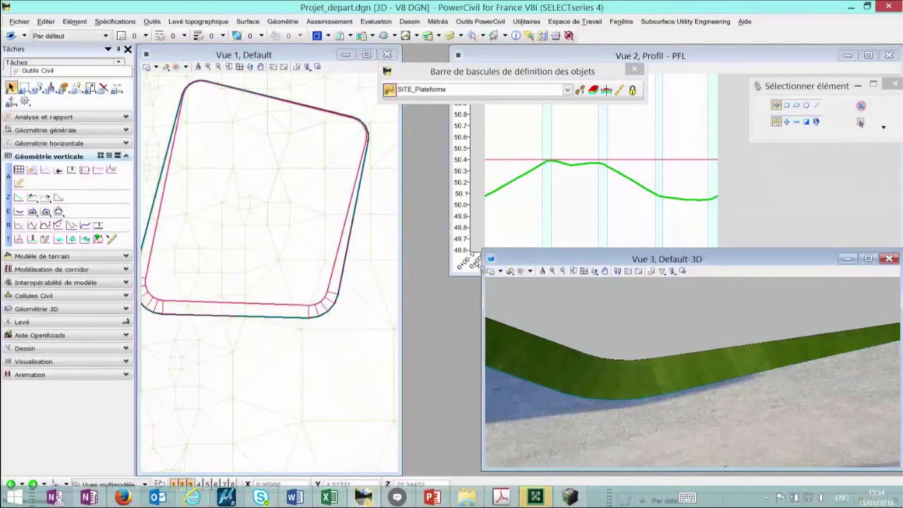
{"action": "left_click_drag", "start_coordinate": [483, 252], "coordinate": [331, 207]}
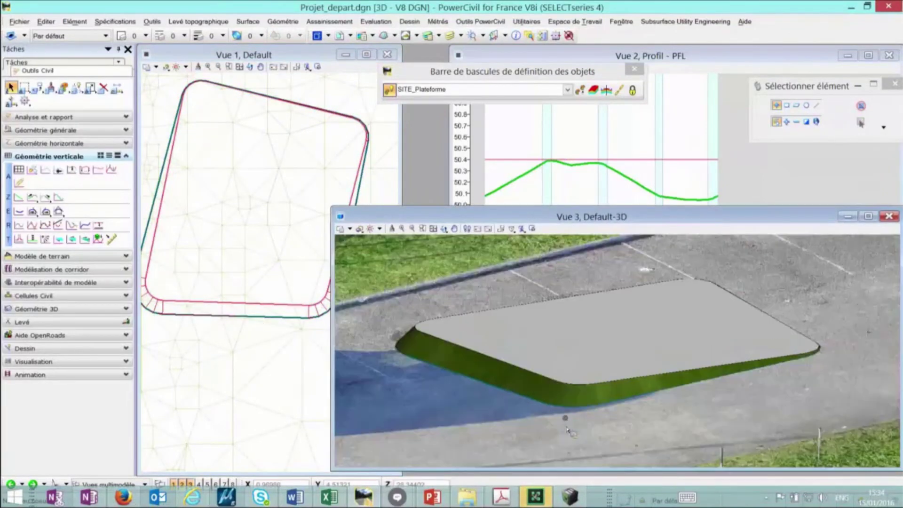
{"action": "middle_click_drag", "start_coordinate": [567, 429], "coordinate": [819, 332], "text": "shift"}
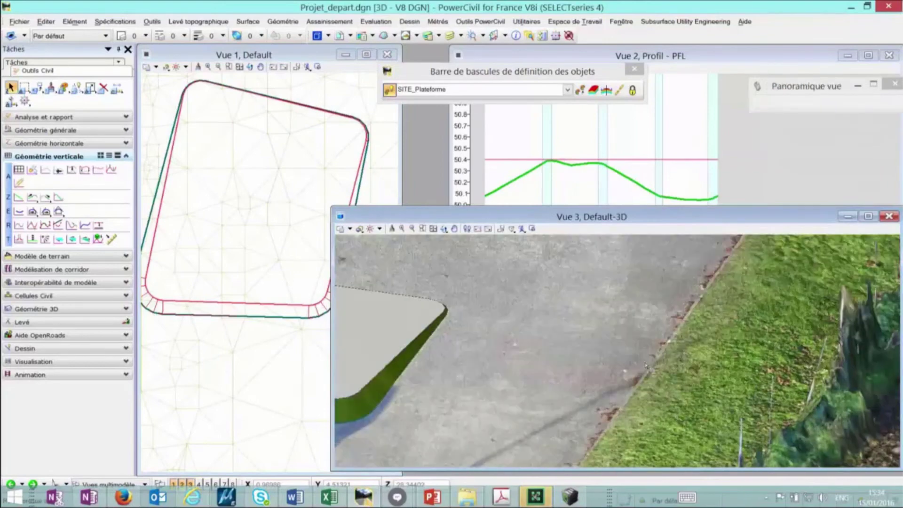
{"action": "middle_click_drag", "start_coordinate": [500, 331], "coordinate": [537, 363], "text": "shift"}
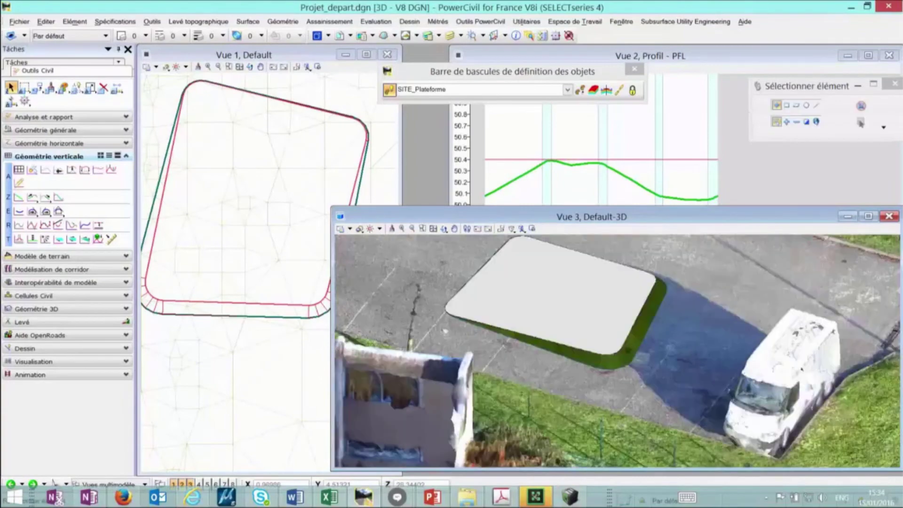
{"action": "scroll", "coordinate": [633, 358], "scroll_direction": "up", "scroll_amount": 2}
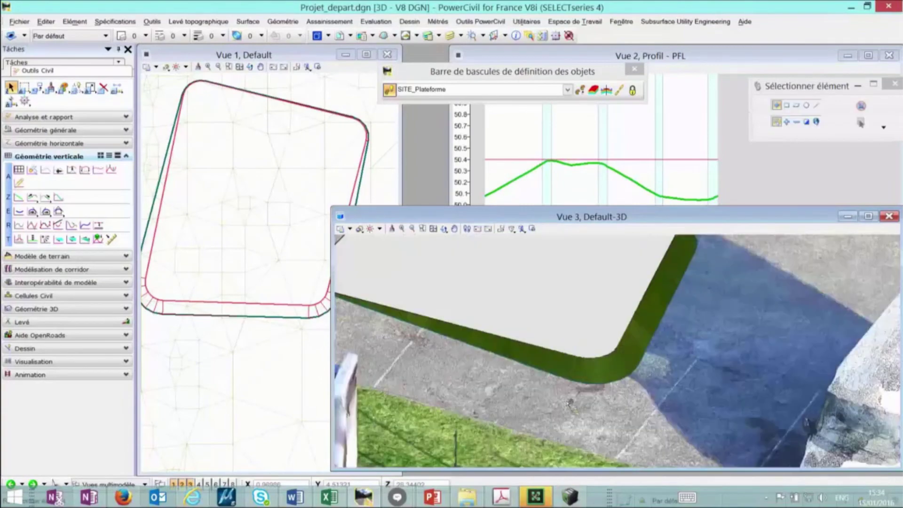
{"action": "scroll", "coordinate": [557, 397], "scroll_direction": "down", "scroll_amount": 1}
{"action": "middle_click_drag", "start_coordinate": [557, 397], "coordinate": [623, 374]}
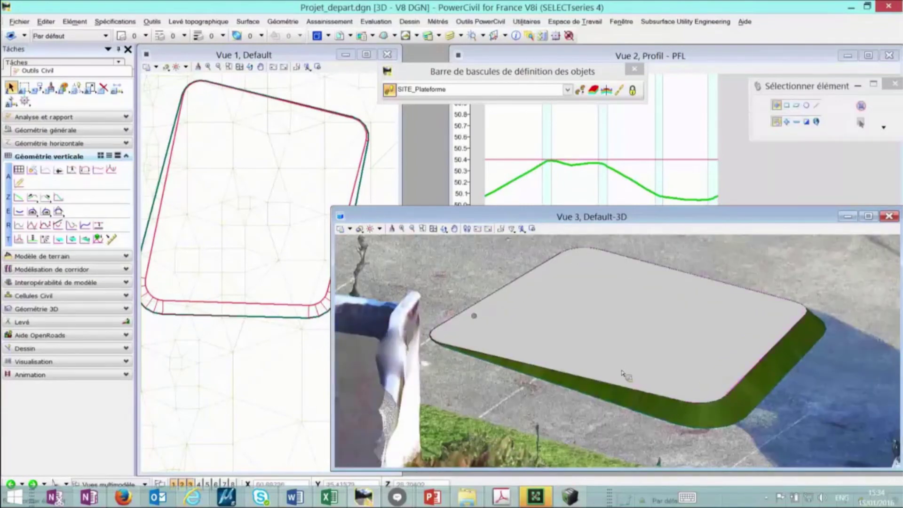
Set the elevation of the flat PFL platform profile to 51
{"action": "left_click", "coordinate": [279, 290]}
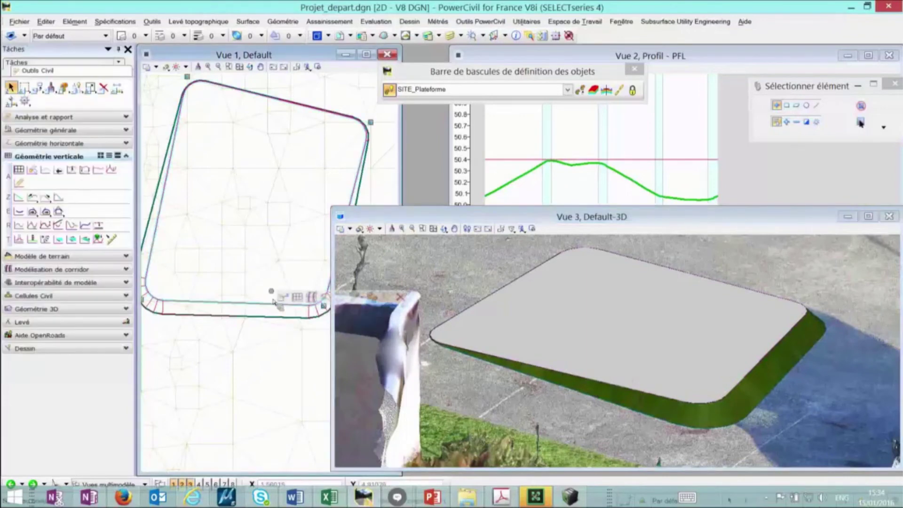
{"action": "left_click", "coordinate": [520, 159]}
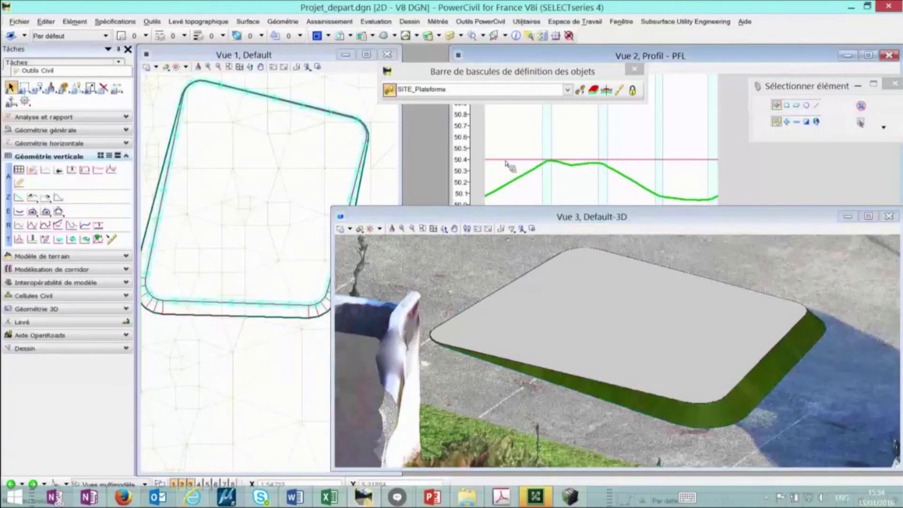
{"action": "left_click", "coordinate": [618, 166]}
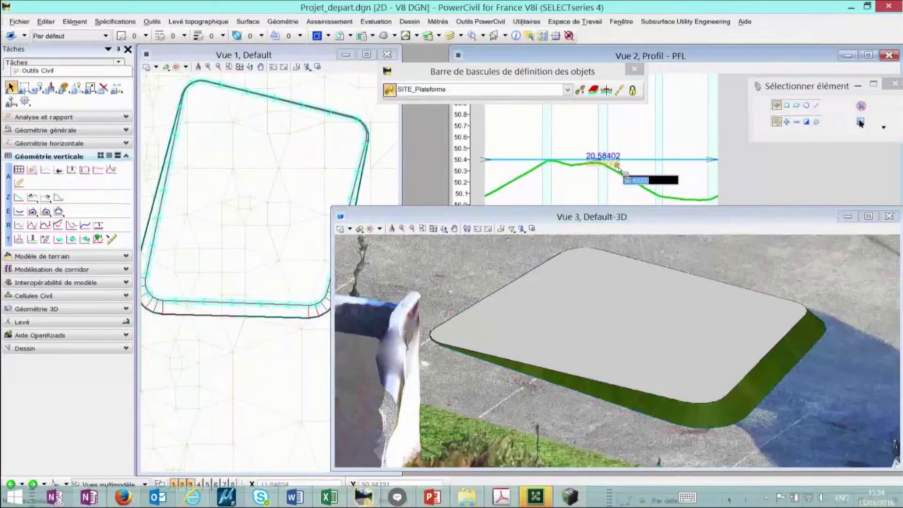
{"action": "type", "text": "51"}
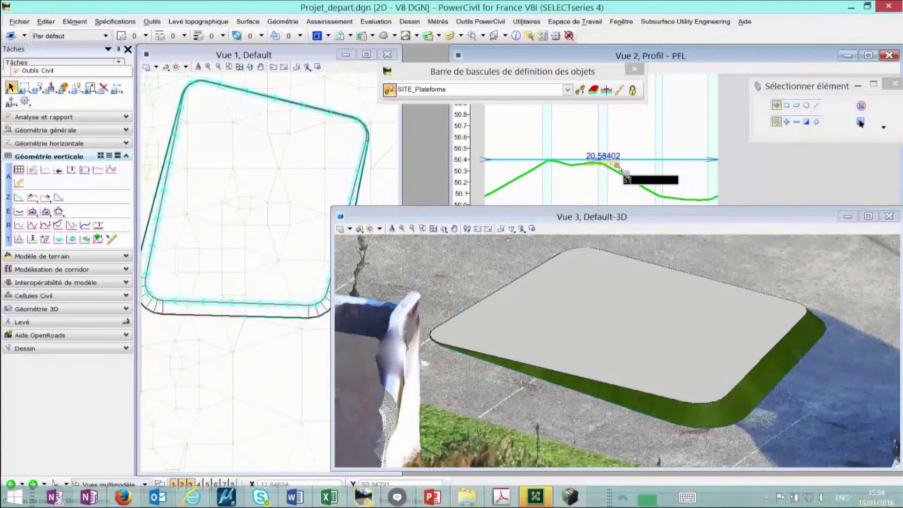
{"action": "key", "text": "Return"}
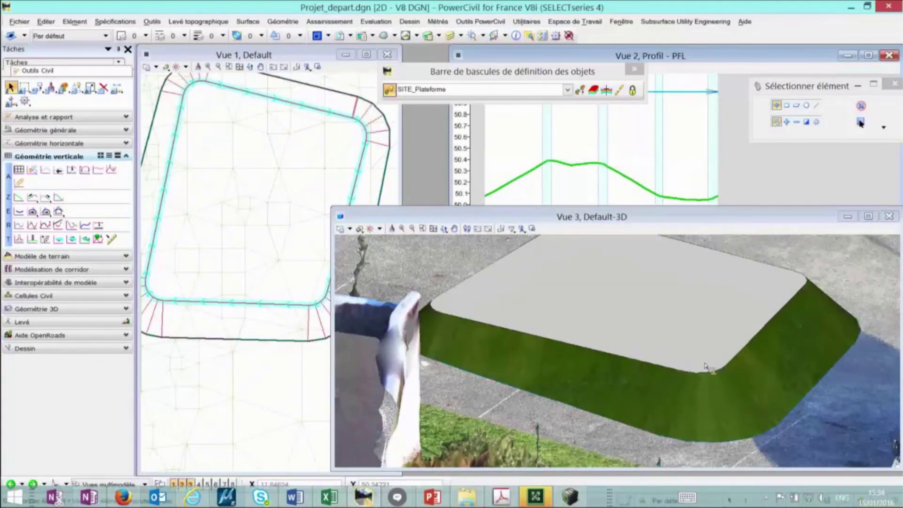
Select the outer toe line of the slope and the platform's edge line in 3D, and check their element information
{"action": "left_click", "coordinate": [671, 434]}
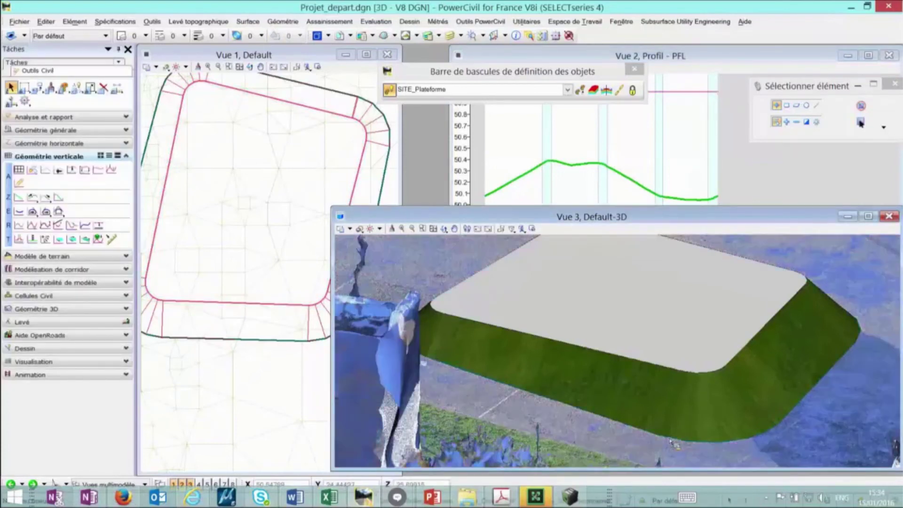
{"action": "left_click", "coordinate": [671, 438]}
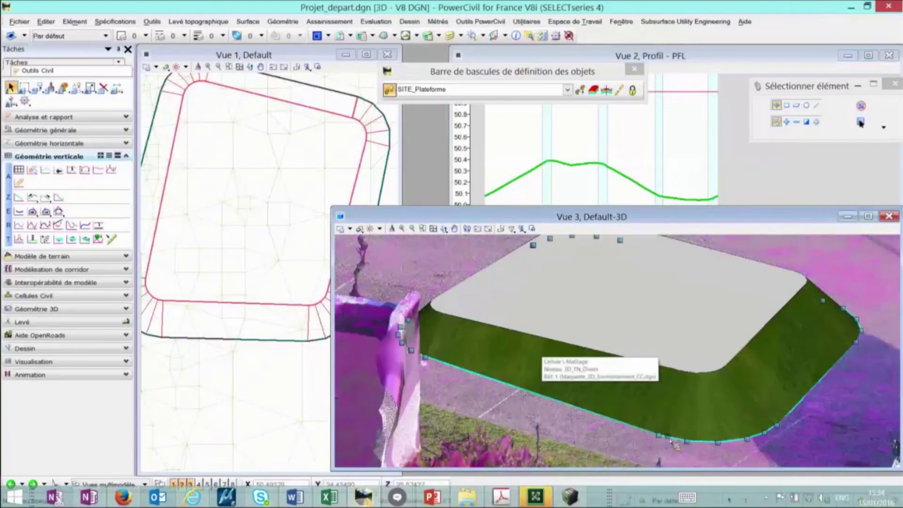
{"action": "right_click", "coordinate": [657, 386]}
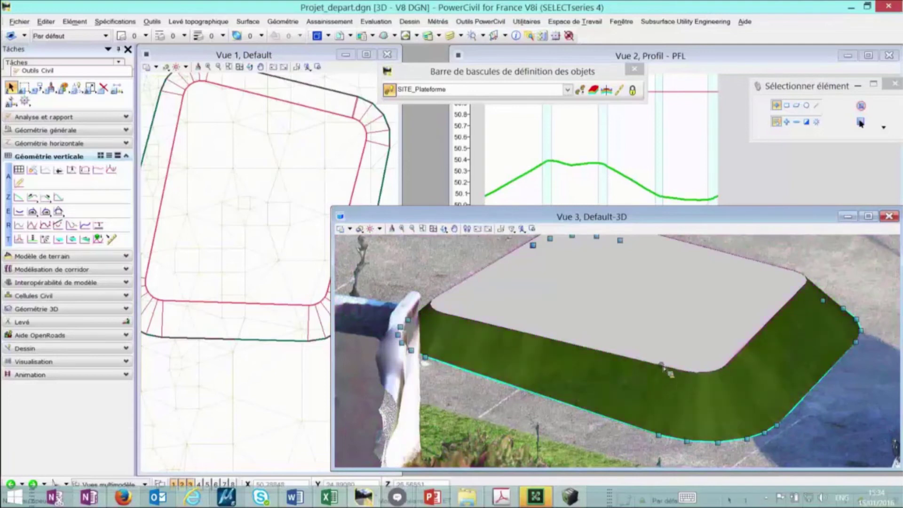
{"action": "left_click", "coordinate": [663, 369]}
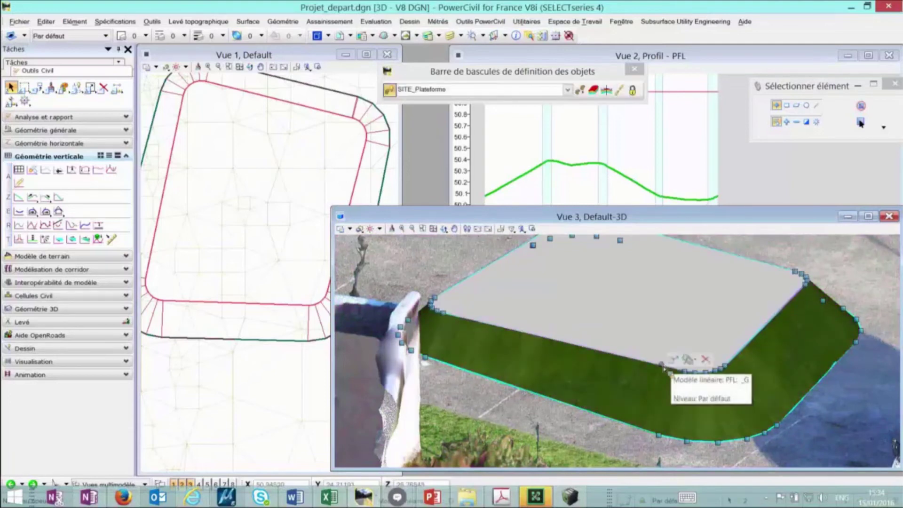
{"action": "key", "text": "ctrl+i"}
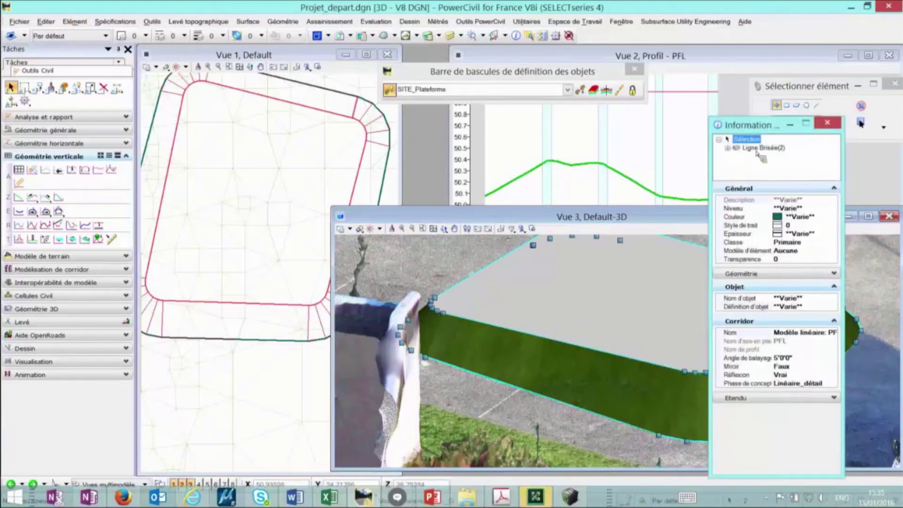
{"action": "left_click", "coordinate": [728, 149]}
{"action": "left_click", "coordinate": [828, 123]}
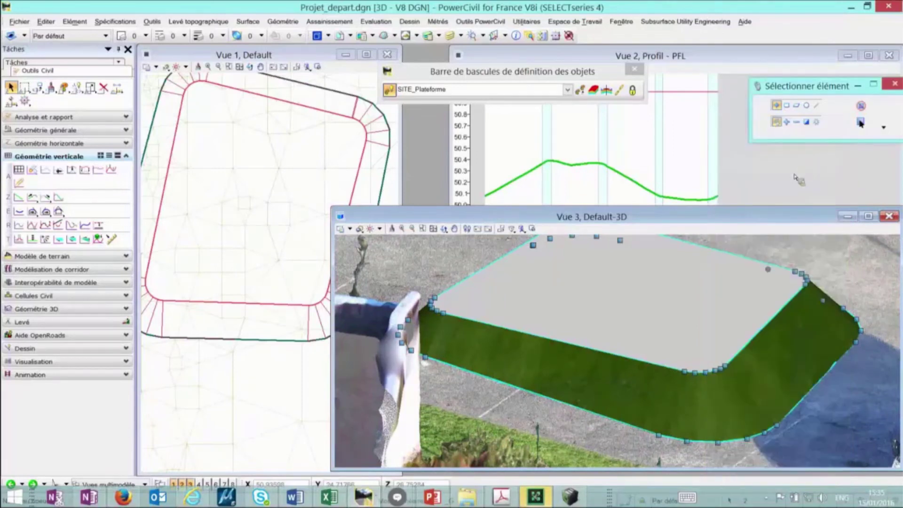
Begin creating a terrain model from the two selected lines and enter PROJET as its name
{"action": "left_click", "coordinate": [37, 258]}
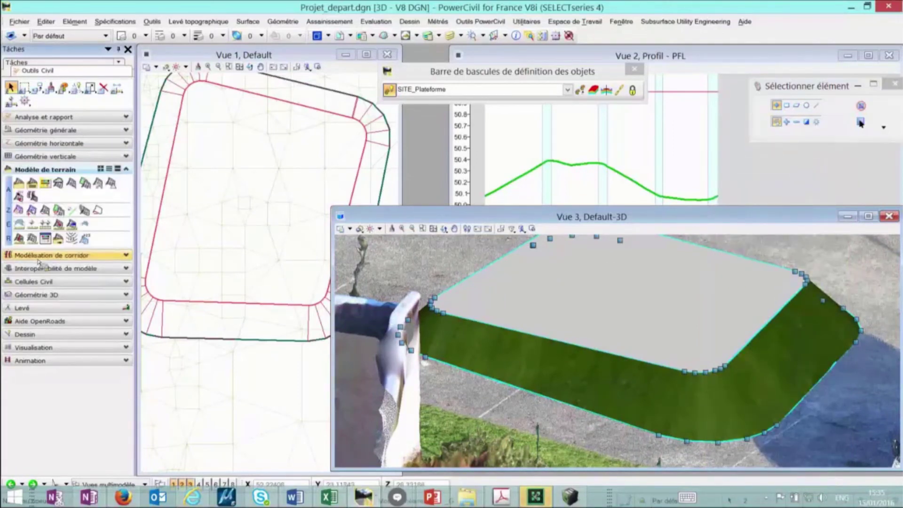
{"action": "left_click", "coordinate": [74, 184]}
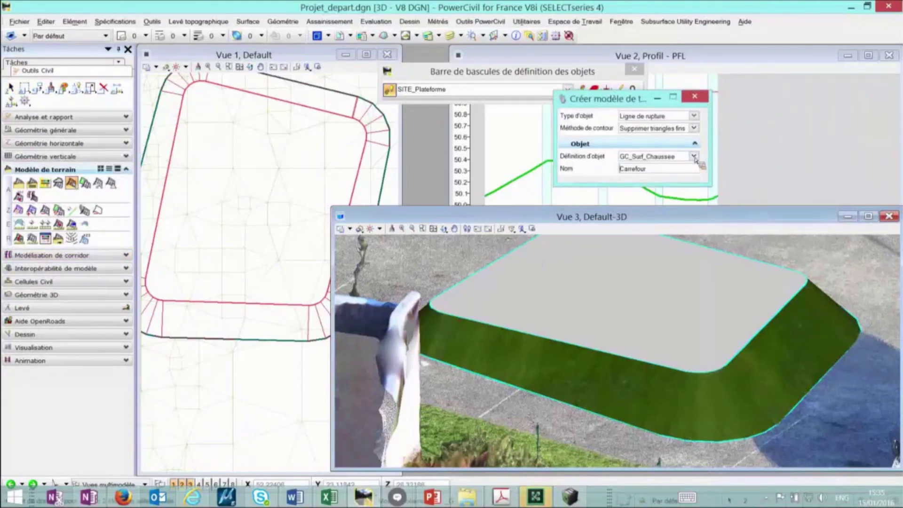
{"action": "left_click", "coordinate": [649, 167]}
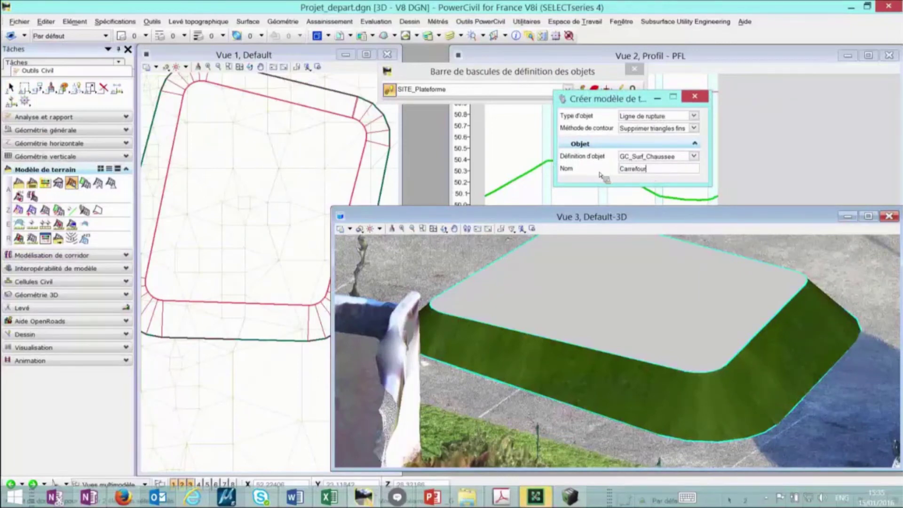
{"action": "key", "text": "shift+Home"}
{"action": "type", "text": "PROJET"}
{"action": "key", "text": "Tab"}
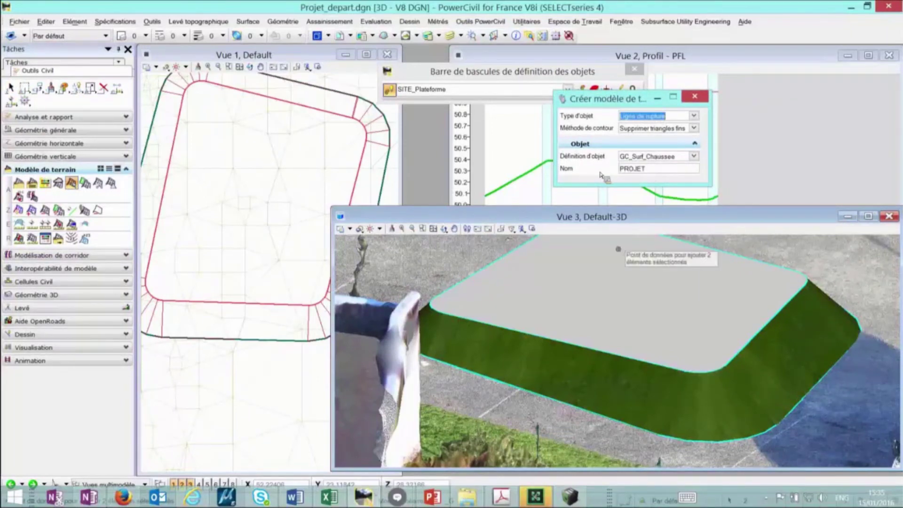
Assign the PROJET feature definition and create the terrain model with type Ligne de rupture and contour method Supprimer triangles fins
{"action": "left_click", "coordinate": [694, 156]}
{"action": "scroll", "coordinate": [710, 249], "scroll_direction": "down", "scroll_amount": 2}
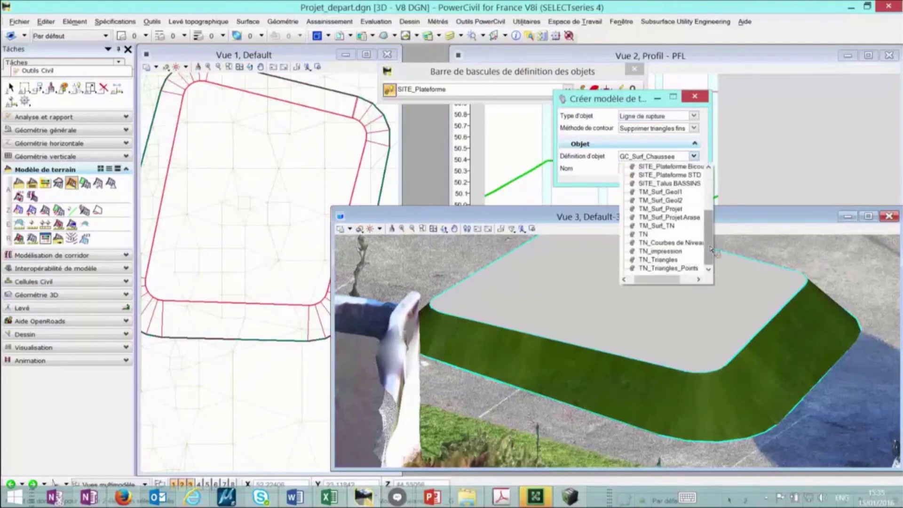
{"action": "scroll", "coordinate": [696, 240], "scroll_direction": "up", "scroll_amount": 3}
{"action": "left_click", "coordinate": [665, 233]}
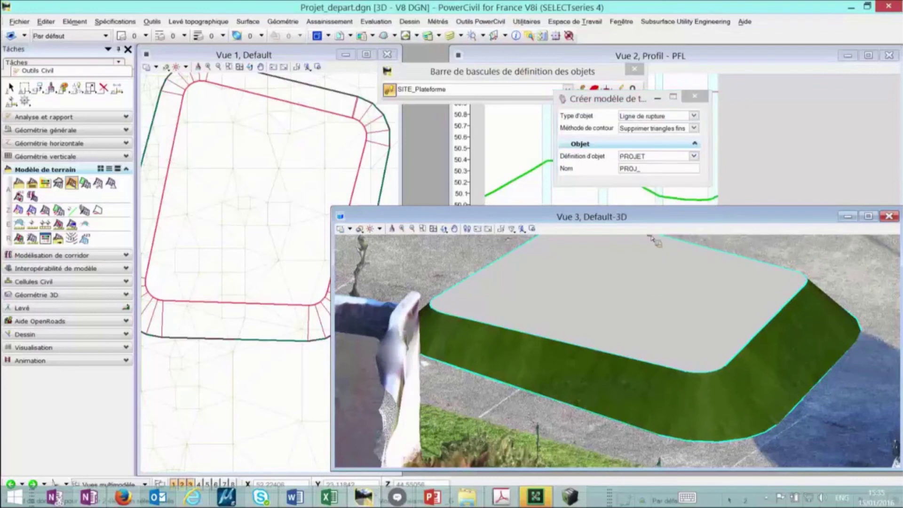
{"action": "left_click", "coordinate": [684, 259]}
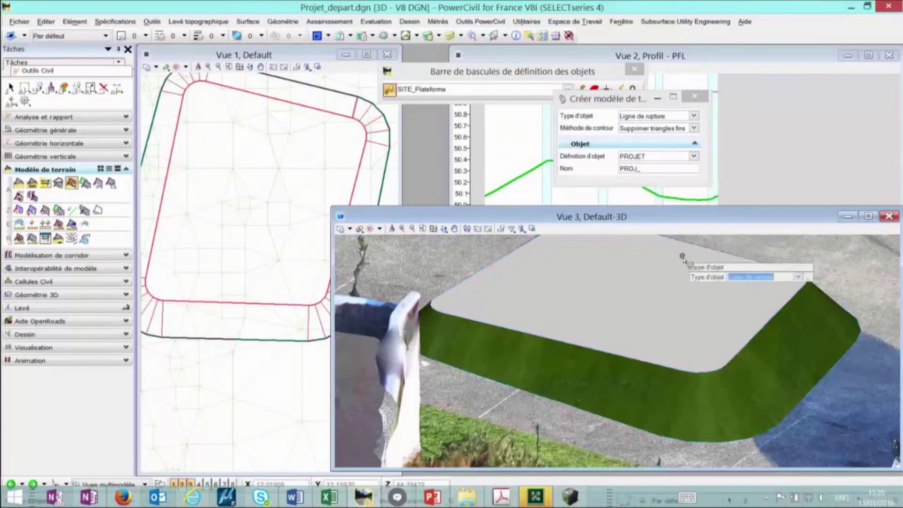
{"action": "left_click", "coordinate": [684, 260]}
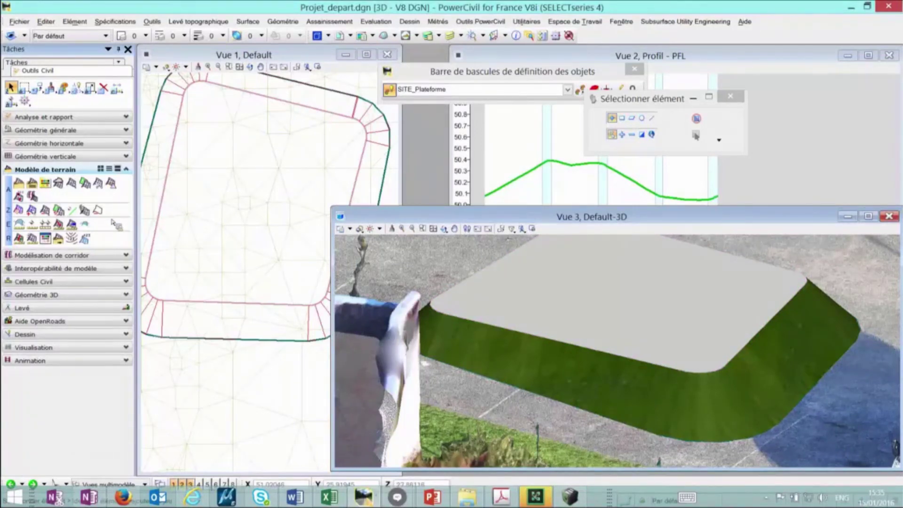
Begin a terrain volume analysis with the method Volume entre deux modèles de terrain, starting from the Nuage de points model
{"action": "left_click", "coordinate": [19, 224]}
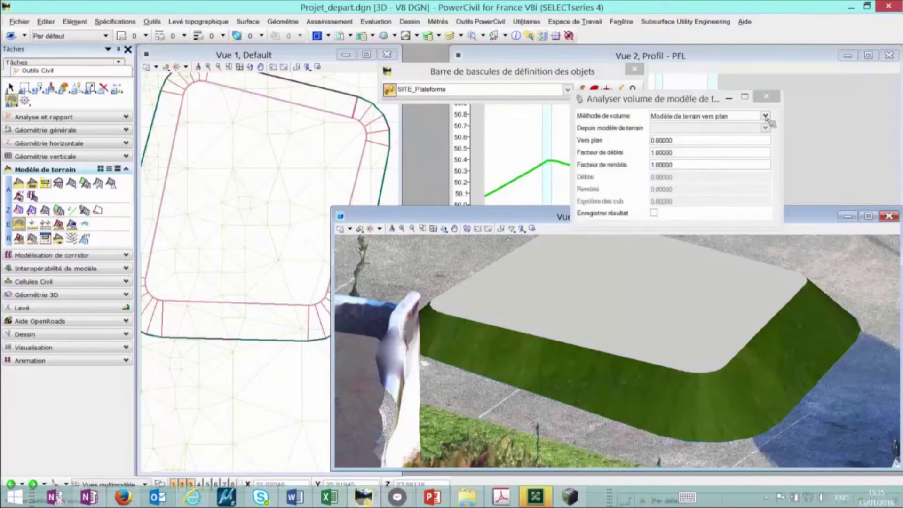
{"action": "left_click", "coordinate": [765, 116]}
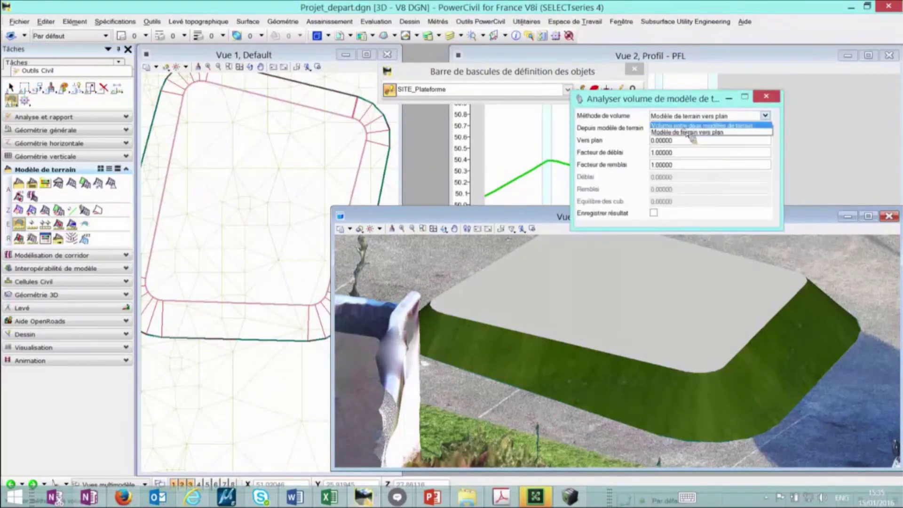
{"action": "left_click", "coordinate": [689, 126]}
{"action": "left_click", "coordinate": [766, 128]}
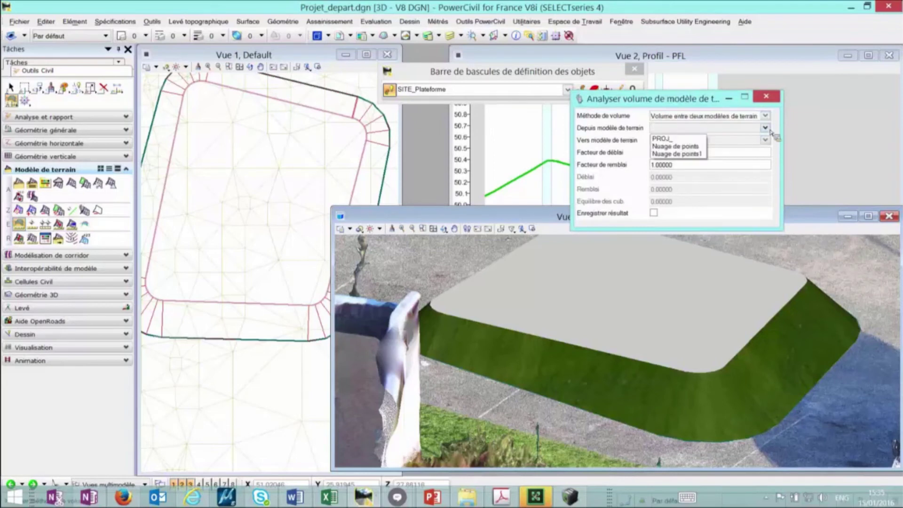
{"action": "left_click", "coordinate": [692, 147]}
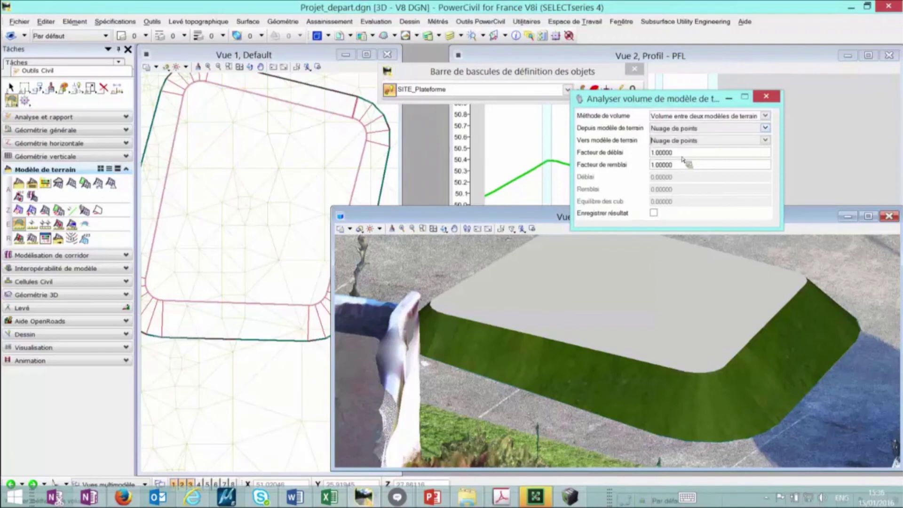
Choose PROJ_ as the terrain model to compare against Nuage de points and enable saving of the volume result
{"action": "left_click", "coordinate": [766, 140]}
{"action": "left_click", "coordinate": [718, 150]}
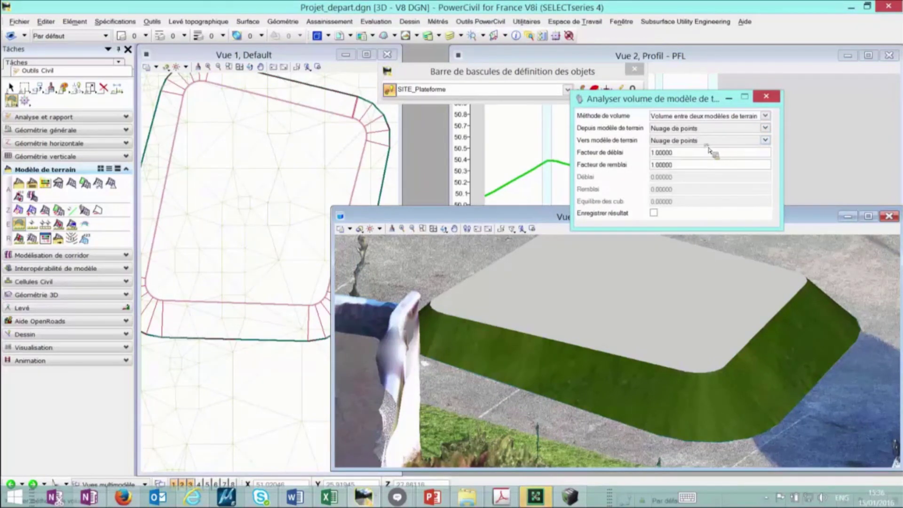
{"action": "left_click", "coordinate": [765, 140]}
{"action": "left_click", "coordinate": [678, 153]}
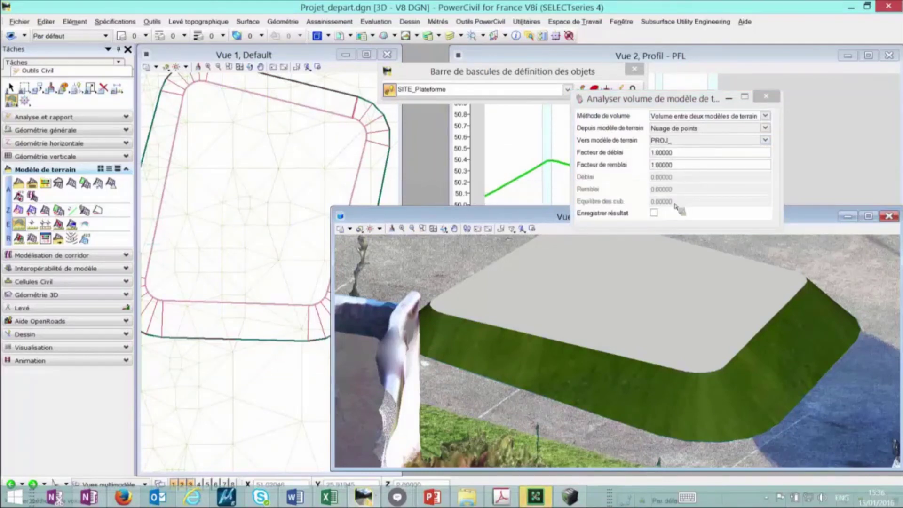
{"action": "left_click", "coordinate": [654, 213]}
Compute the volumes with cut and fill factors of 1.00000 and no boundary, and place the result text in the Vue 1 plan
{"action": "left_click", "coordinate": [283, 179]}
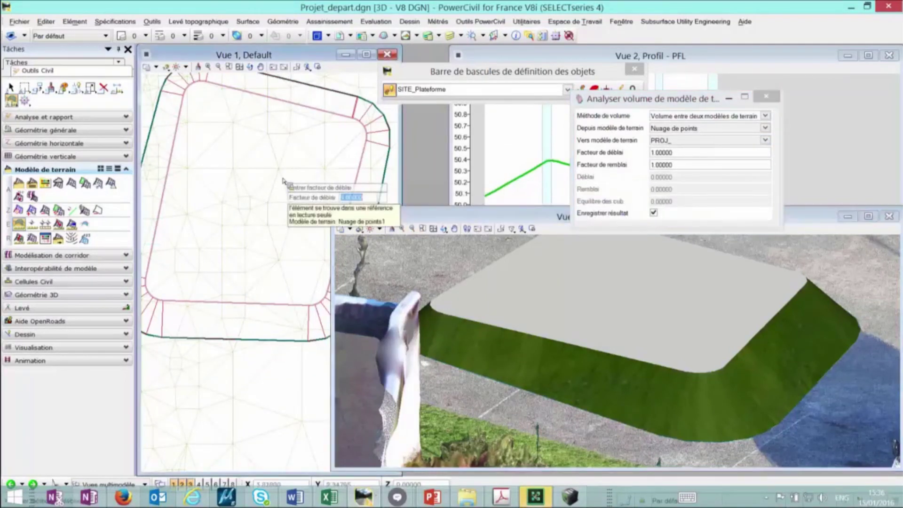
{"action": "left_click", "coordinate": [282, 179]}
{"action": "left_click", "coordinate": [282, 179]}
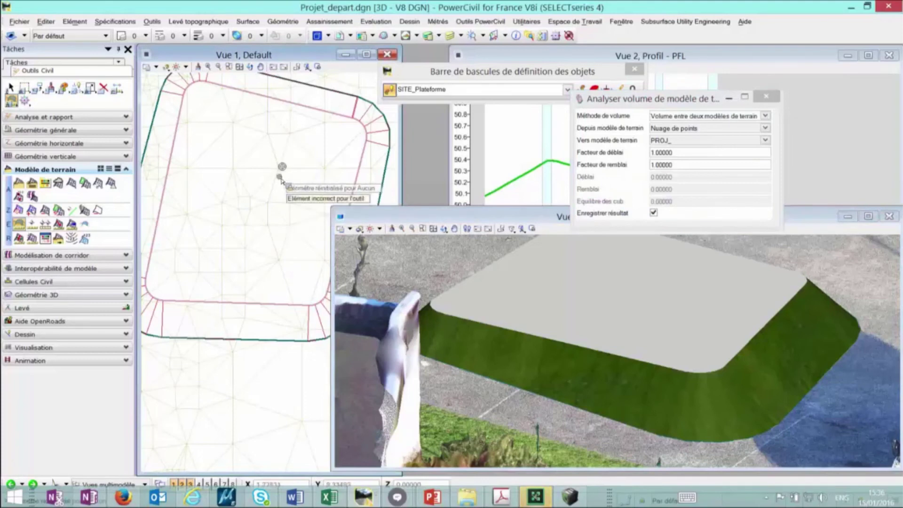
{"action": "right_click", "coordinate": [281, 179]}
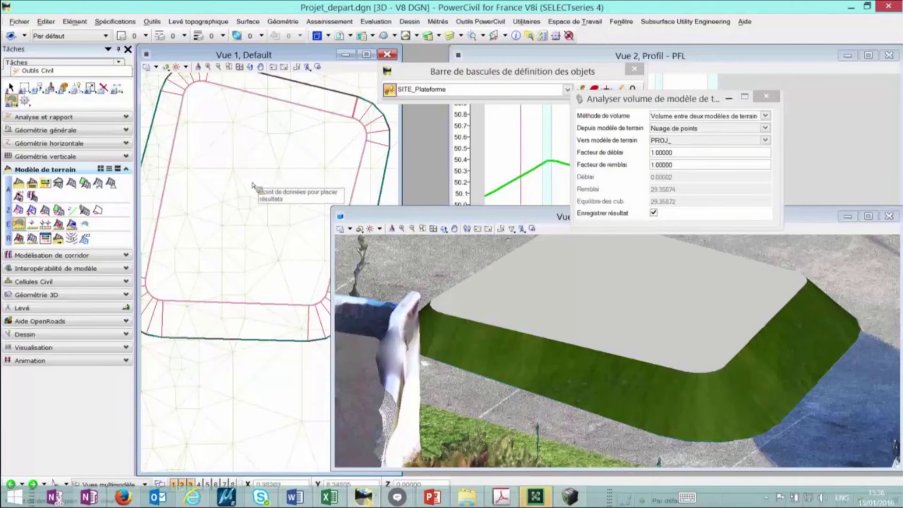
{"action": "left_click", "coordinate": [254, 190]}
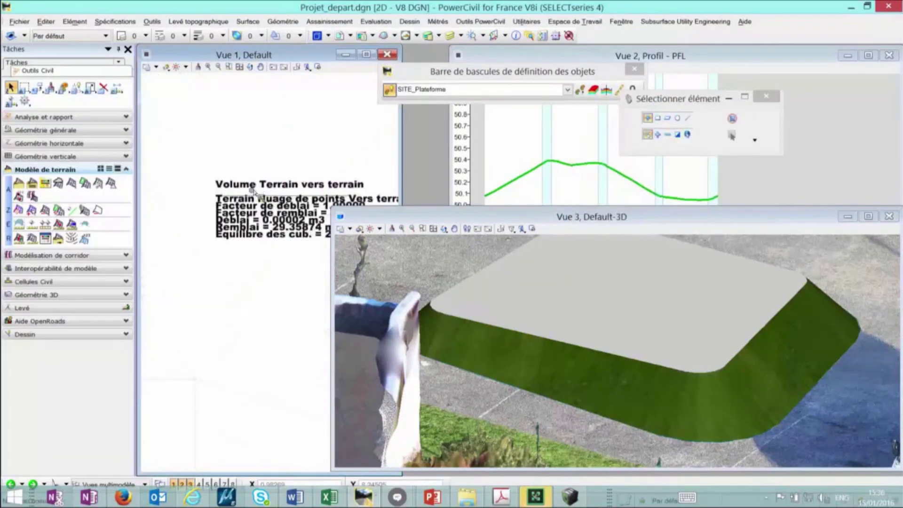
Move the 3D view aside and widen Vue 1 so the placed volume report can be read in full
{"action": "left_click_drag", "start_coordinate": [388, 212], "coordinate": [482, 164]}
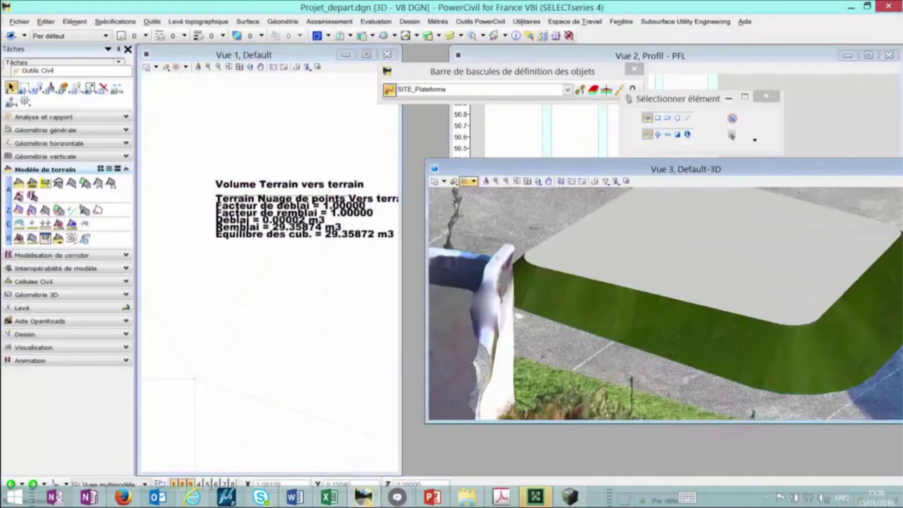
{"action": "scroll", "coordinate": [319, 210], "scroll_direction": "up", "scroll_amount": 2}
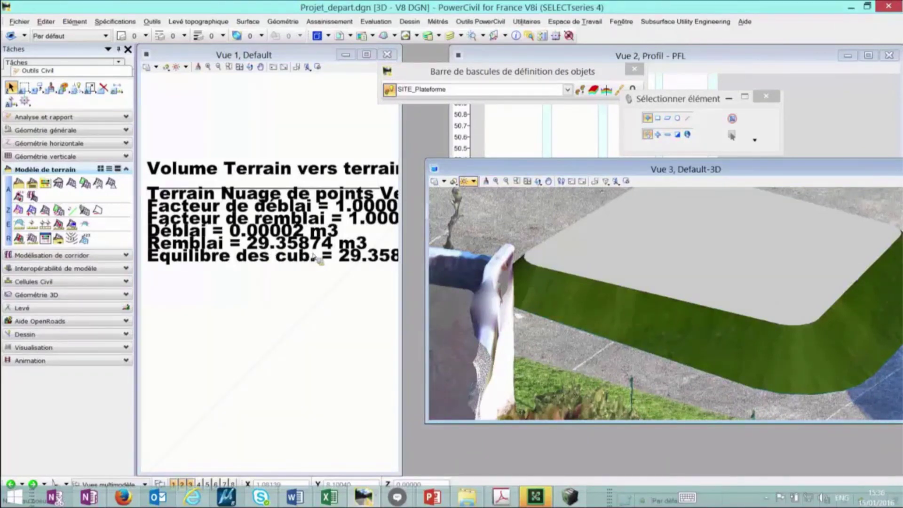
{"action": "left_click_drag", "start_coordinate": [401, 153], "coordinate": [494, 156]}
{"action": "left_click", "coordinate": [543, 172]}
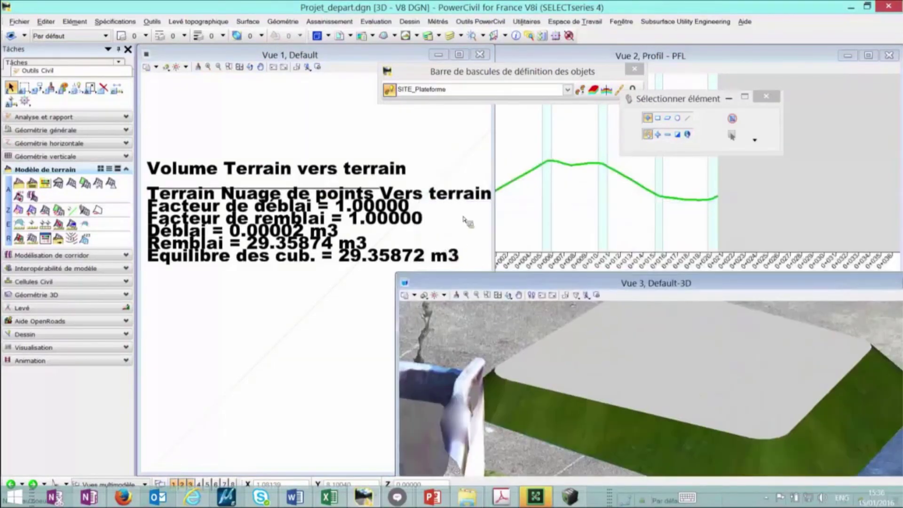
Set the elevation of the platform's PFL profile line to 50 in the profile view
{"action": "scroll", "coordinate": [568, 197], "scroll_direction": "down", "scroll_amount": 2}
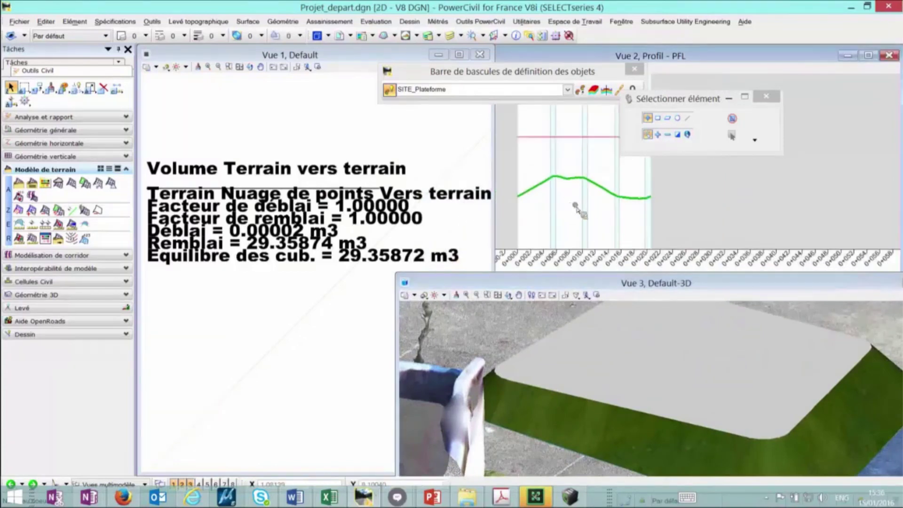
{"action": "left_click", "coordinate": [570, 137]}
{"action": "left_click", "coordinate": [587, 141]}
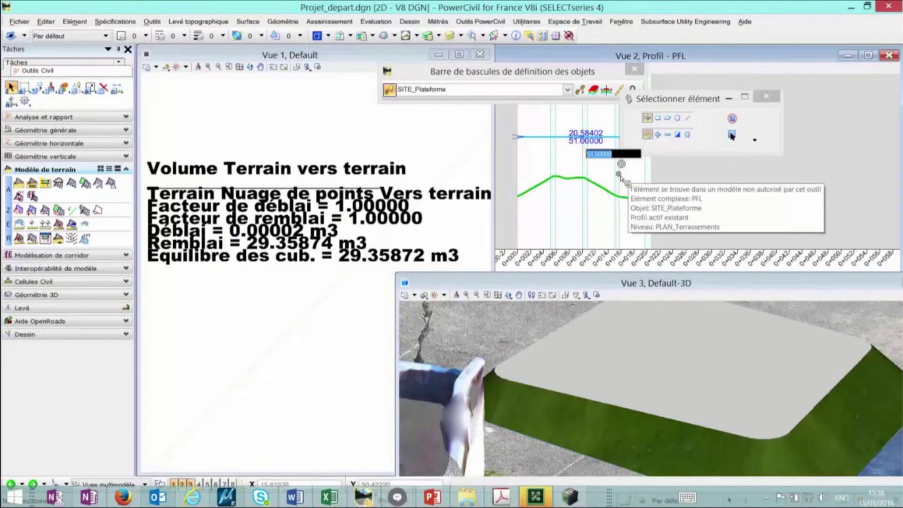
{"action": "type", "text": "50"}
{"action": "key", "text": "Return"}
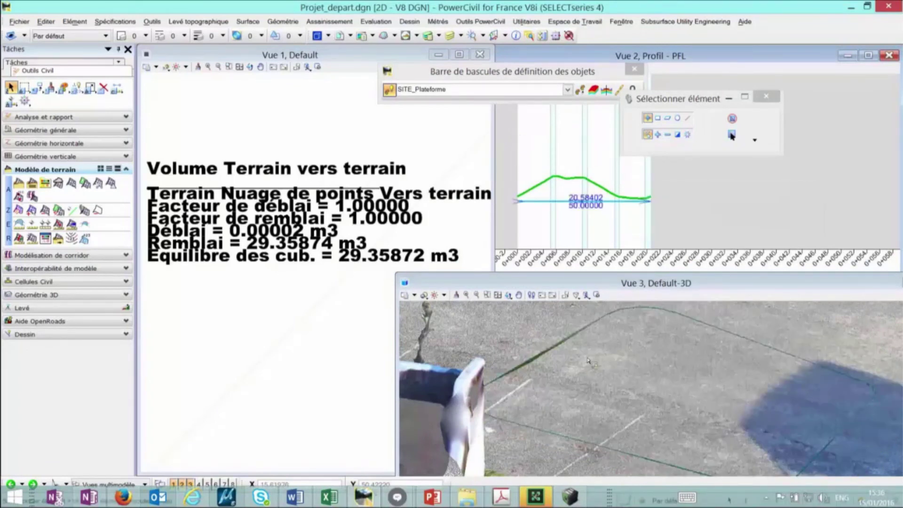
{"action": "left_click", "coordinate": [586, 285]}
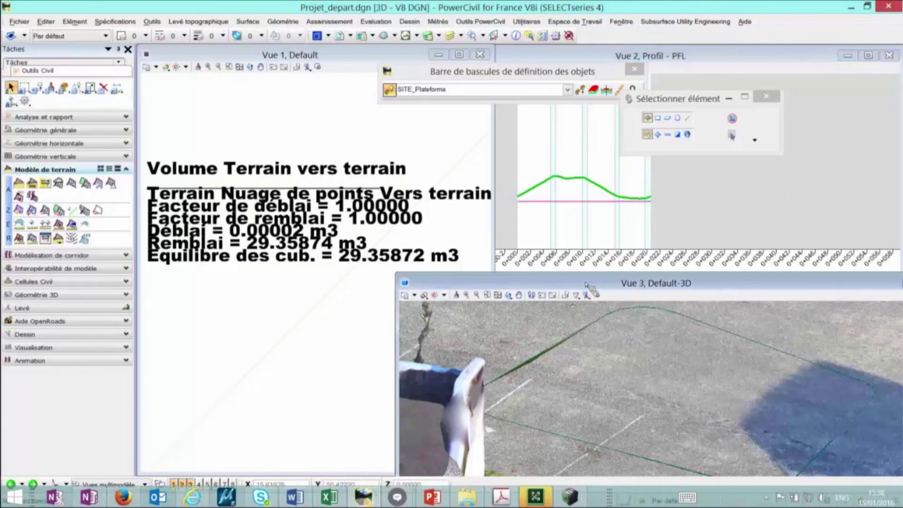